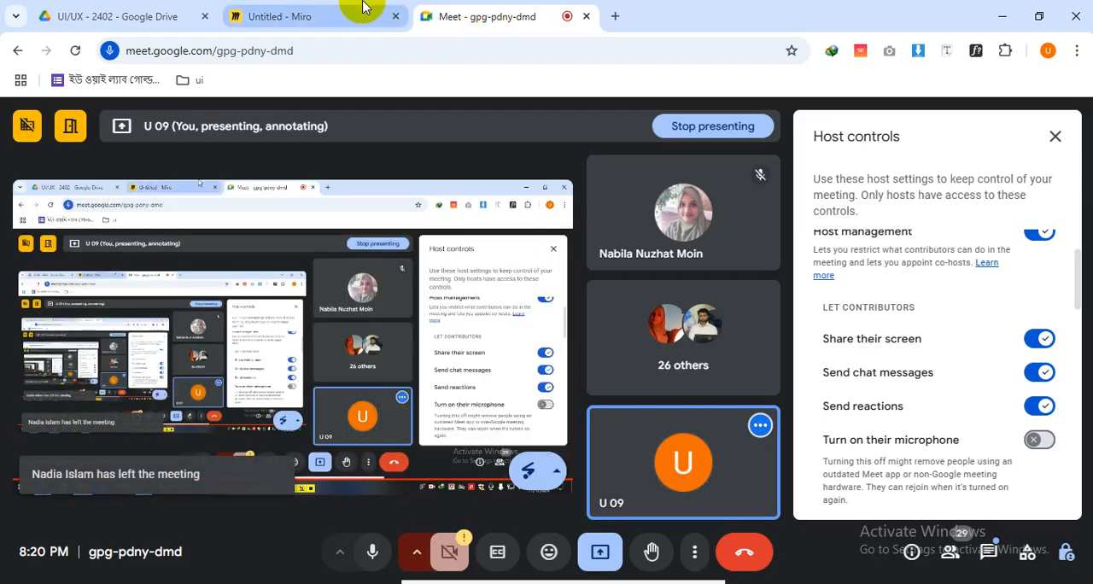
Check the in-call messages and the participant list in Google Meet, and return to the Miro board
{"action": "left_click", "coordinate": [988, 552]}
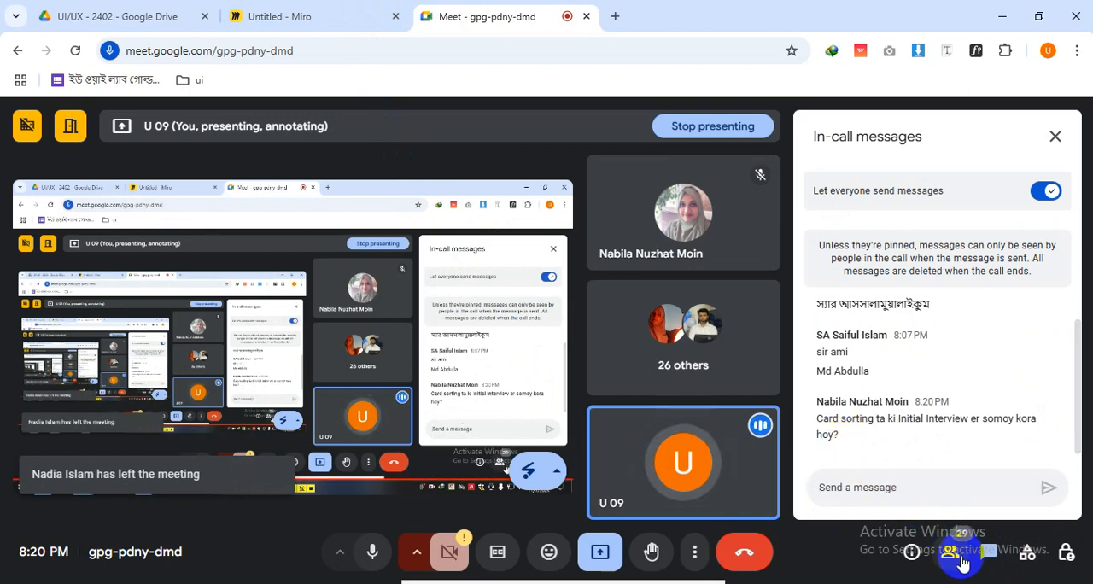
{"action": "left_click", "coordinate": [960, 560]}
{"action": "left_click", "coordinate": [335, 9]}
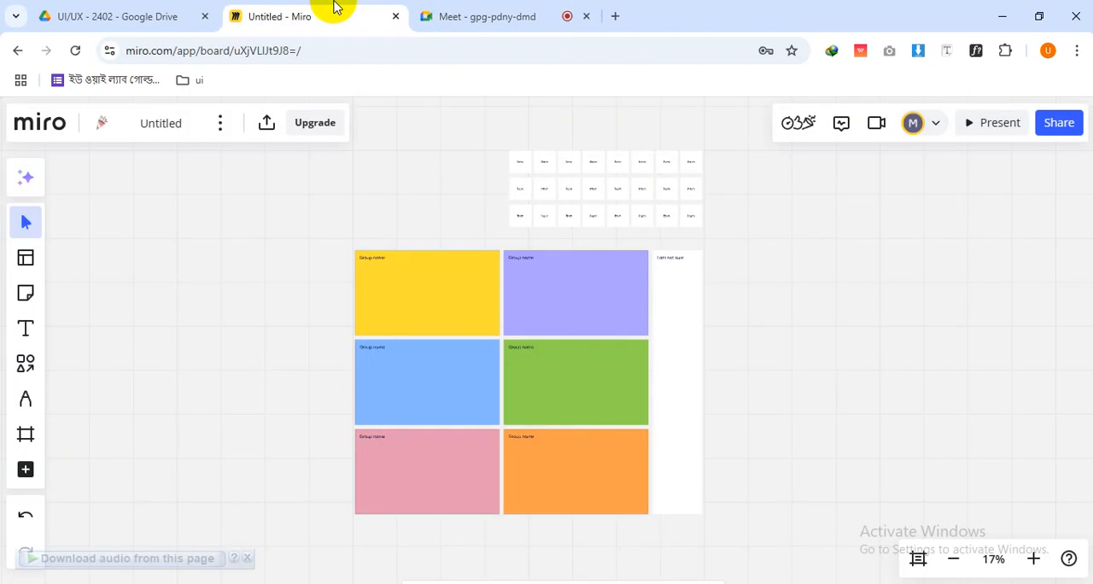
{"action": "mouse_move", "coordinate": [474, 15]}
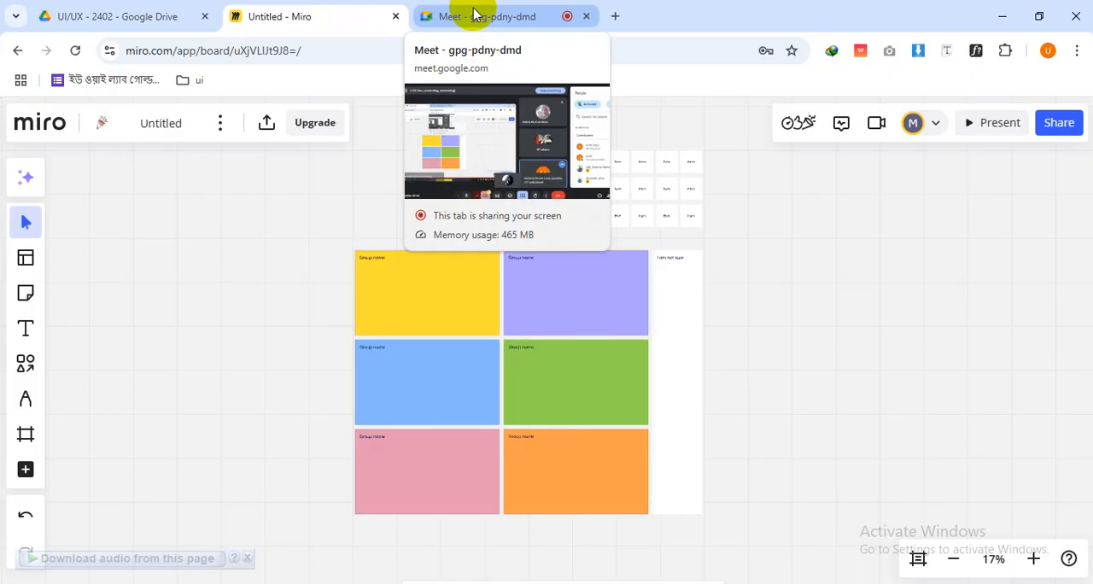
{"action": "left_click", "coordinate": [474, 15]}
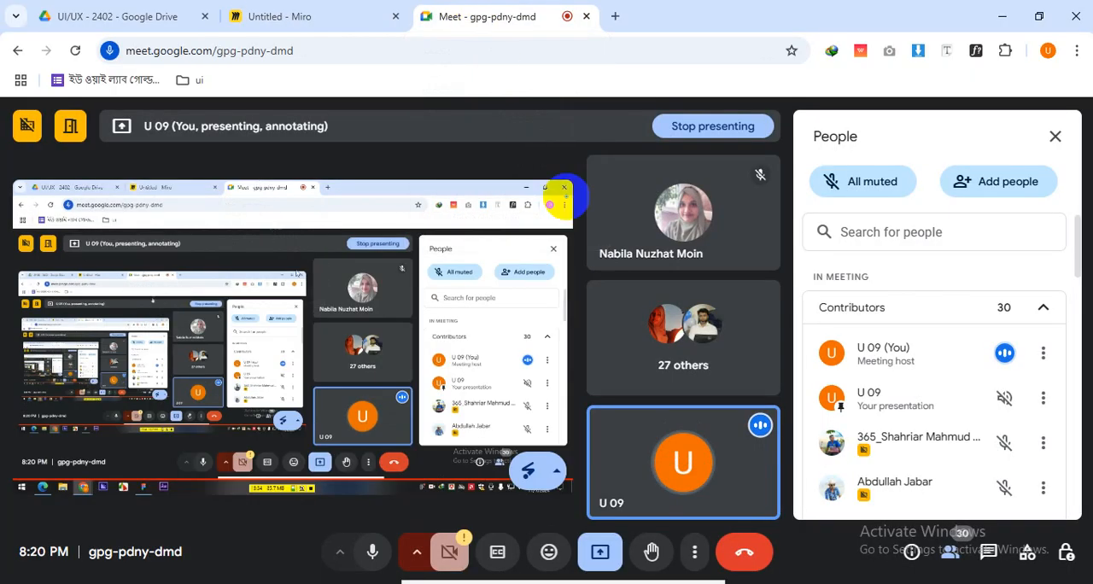
{"action": "left_click", "coordinate": [334, 10]}
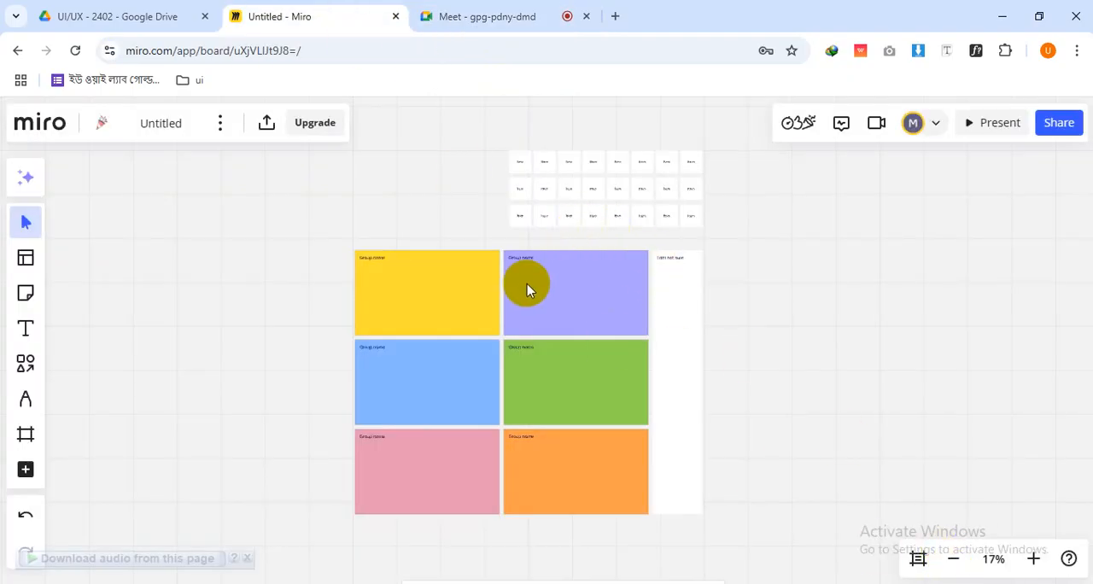
Examine the coloured group areas of the card-sorting template and their "Group name" labels
{"action": "scroll", "coordinate": [527, 288], "scroll_direction": "up", "scroll_amount": 5}
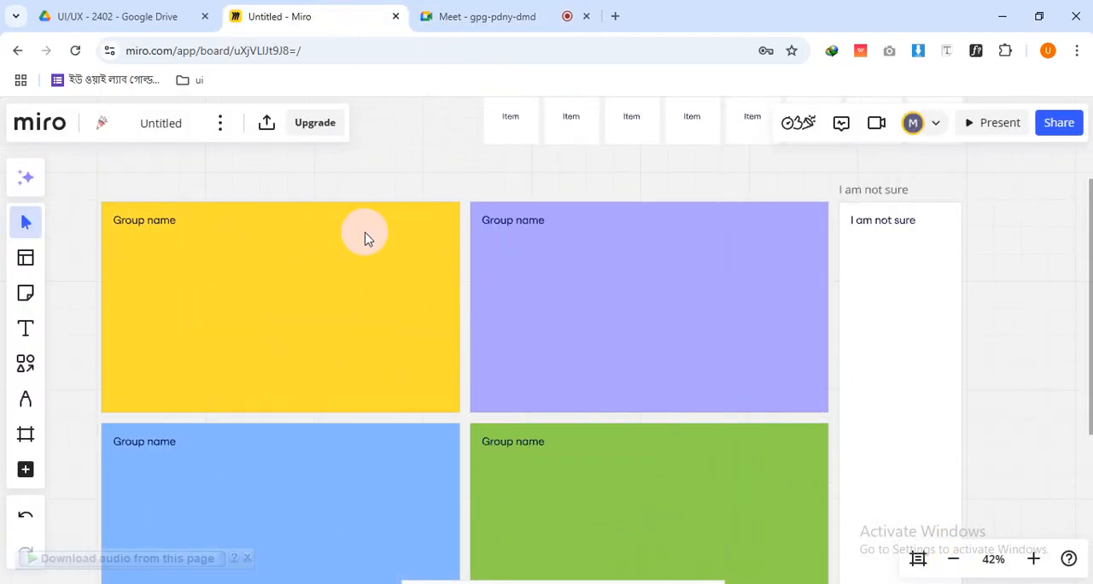
{"action": "scroll", "coordinate": [578, 312], "scroll_direction": "down", "scroll_amount": 4}
{"action": "scroll", "coordinate": [541, 246], "scroll_direction": "down", "scroll_amount": 2}
{"action": "scroll", "coordinate": [504, 239], "scroll_direction": "up", "scroll_amount": 3}
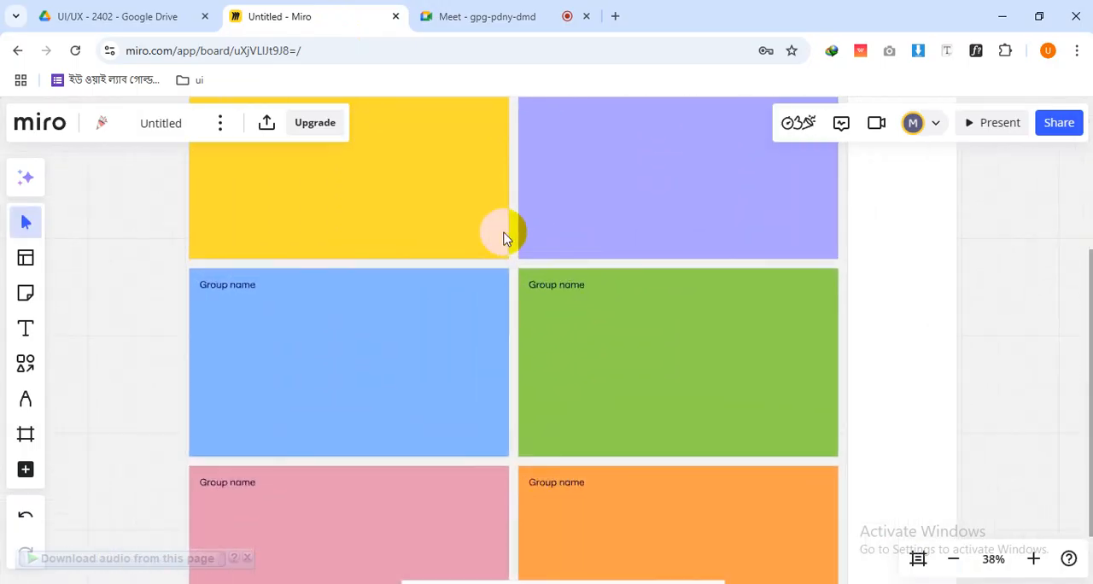
{"action": "scroll", "coordinate": [503, 238], "scroll_direction": "up", "scroll_amount": 3}
{"action": "left_click", "coordinate": [242, 273]}
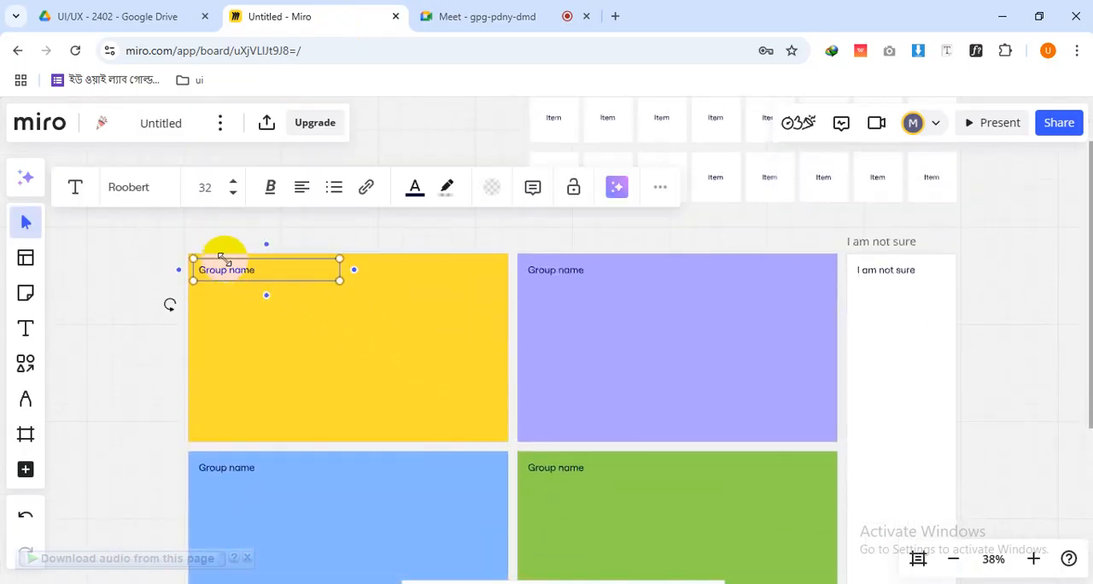
{"action": "left_click", "coordinate": [569, 273]}
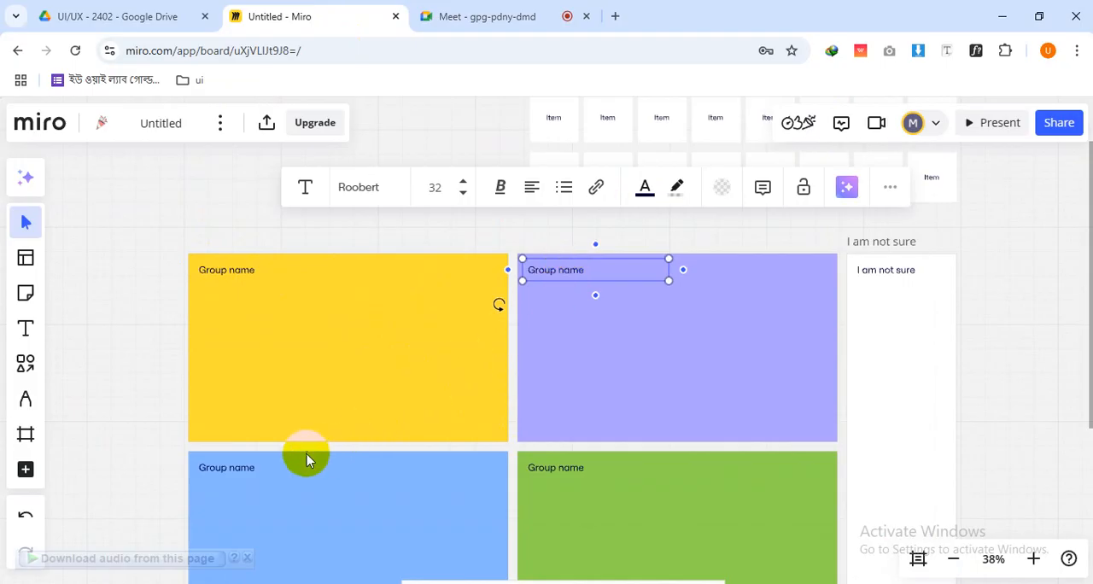
{"action": "left_click", "coordinate": [232, 470]}
{"action": "left_click", "coordinate": [570, 476]}
{"action": "left_click_drag", "start_coordinate": [580, 537], "coordinate": [603, 422]}
{"action": "left_click_drag", "start_coordinate": [600, 205], "coordinate": [572, 444]}
Examine the white "Item" cards above the group areas of the card-sorting template
{"action": "scroll", "coordinate": [733, 366], "scroll_direction": "up", "scroll_amount": 3}
{"action": "scroll", "coordinate": [730, 371], "scroll_direction": "down", "scroll_amount": 3}
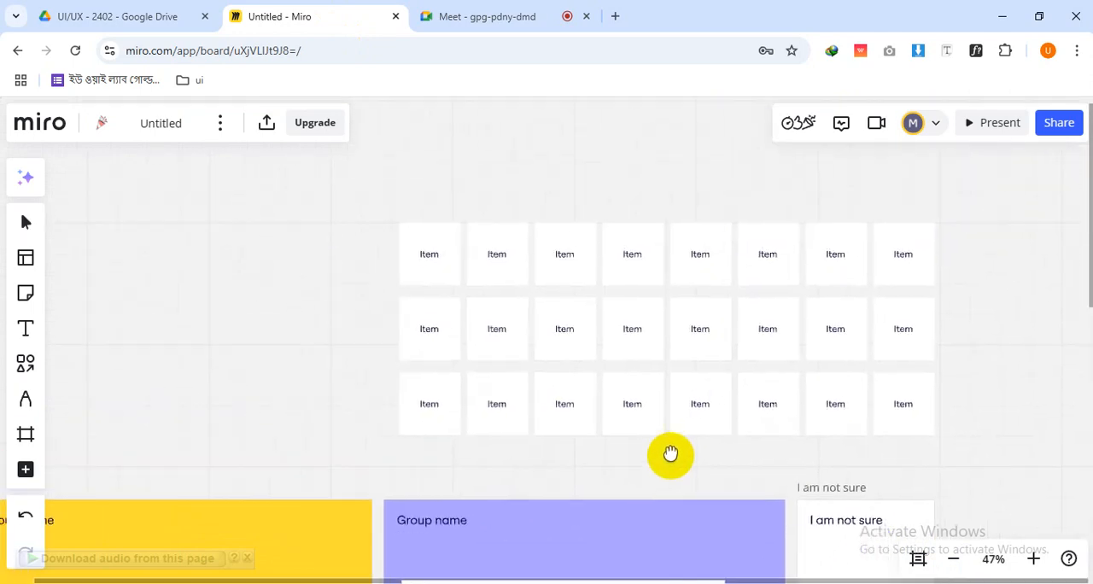
{"action": "left_click", "coordinate": [446, 272]}
{"action": "left_click", "coordinate": [504, 267]}
{"action": "double_click", "coordinate": [640, 264]}
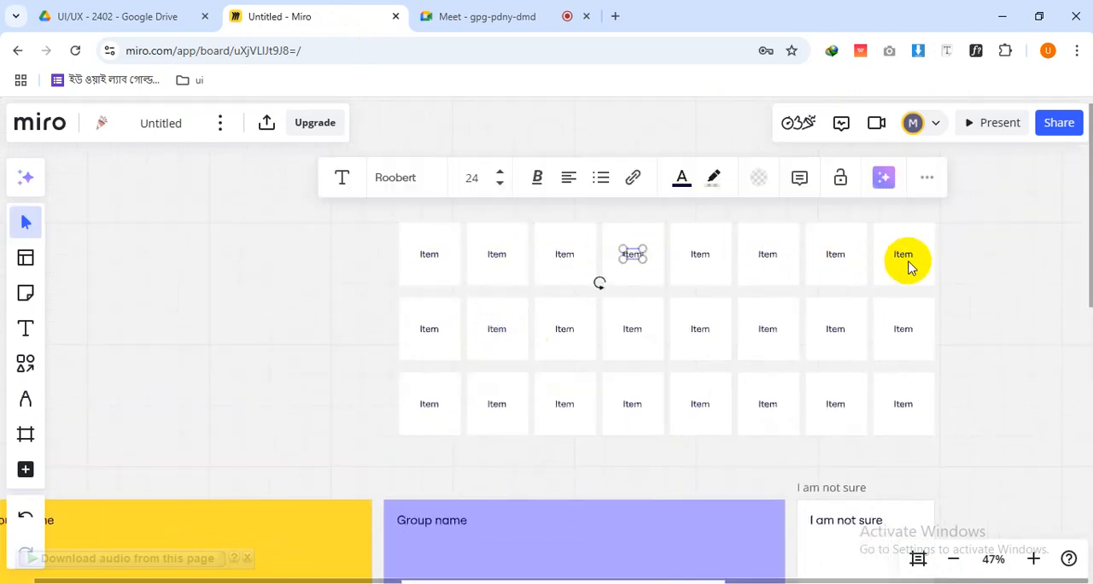
{"action": "left_click", "coordinate": [911, 263]}
{"action": "left_click", "coordinate": [1002, 273]}
{"action": "scroll", "coordinate": [611, 280], "scroll_direction": "down", "scroll_amount": 5}
{"action": "scroll", "coordinate": [408, 312], "scroll_direction": "left", "scroll_amount": 5}
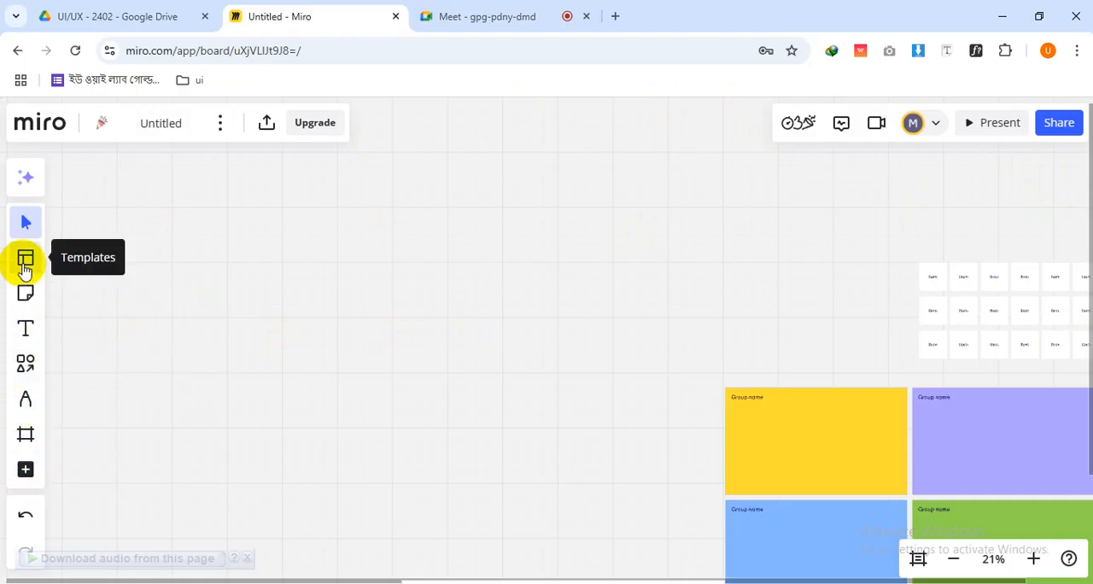
Add a light green sticky note reading "sfsdsfs" on the empty canvas beside the template and reposition it
{"action": "left_click", "coordinate": [26, 295]}
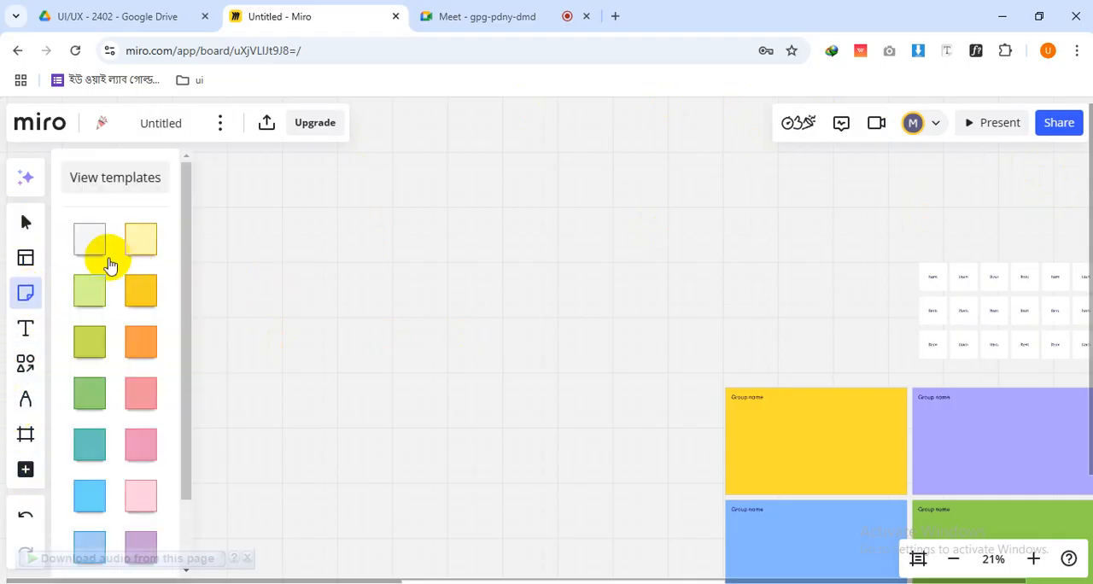
{"action": "left_click", "coordinate": [93, 303]}
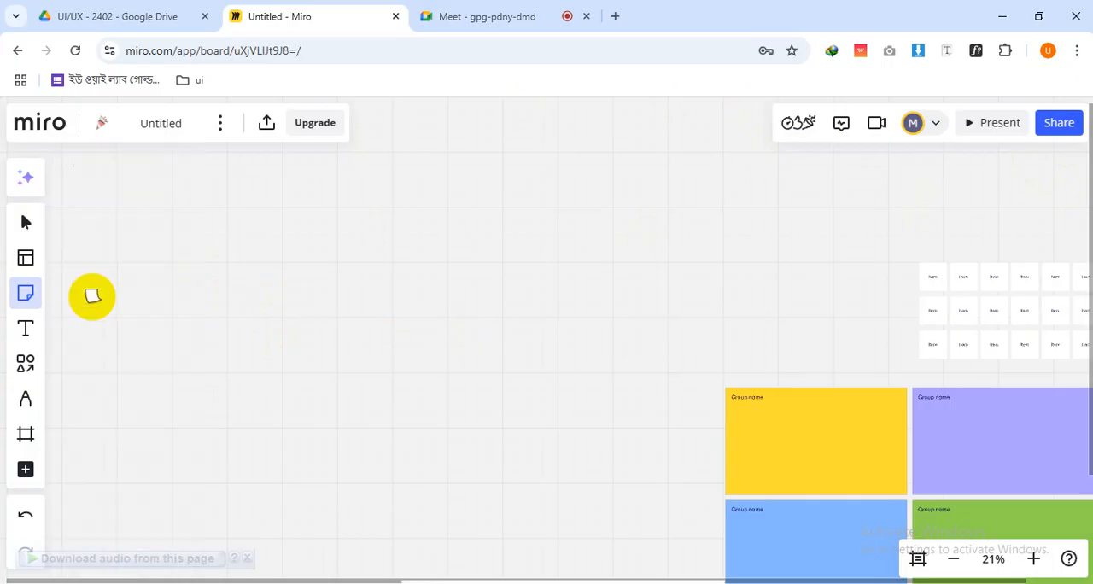
{"action": "left_click", "coordinate": [405, 276]}
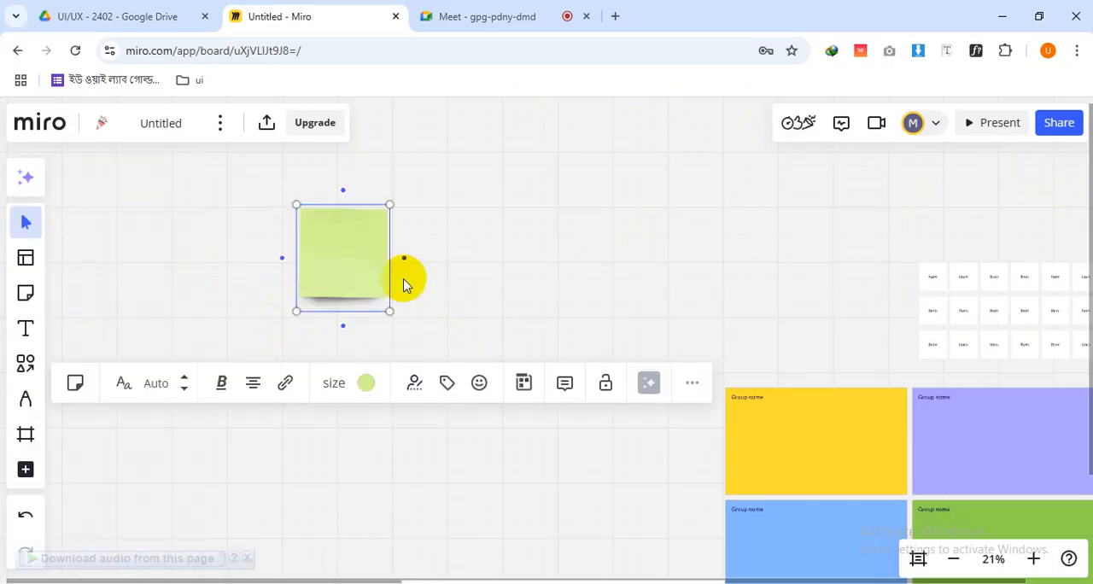
{"action": "type", "text": "sfsdsfs"}
{"action": "left_click", "coordinate": [478, 307]}
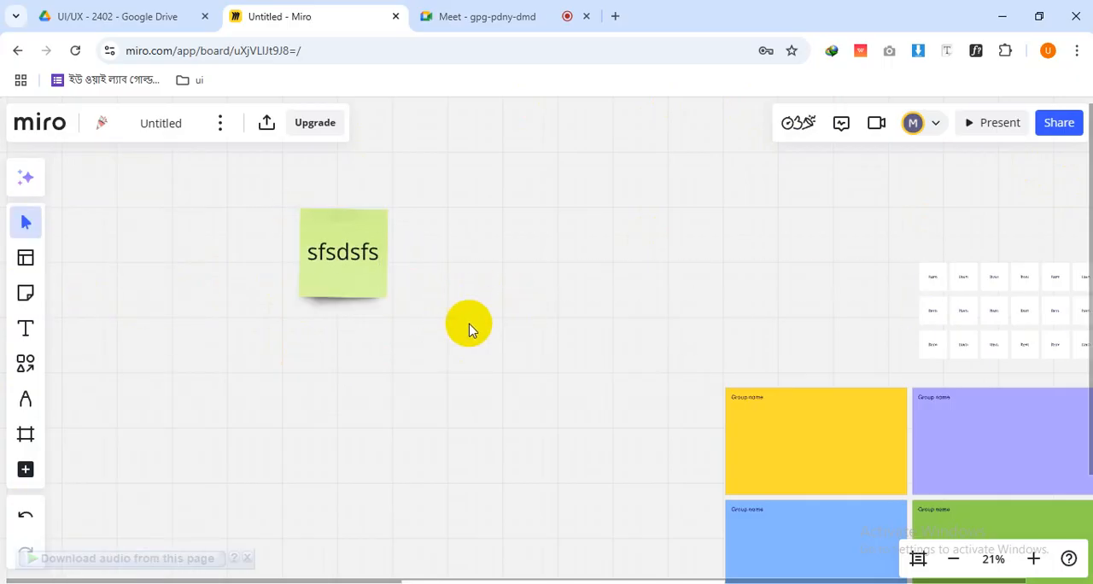
{"action": "left_click", "coordinate": [333, 299]}
{"action": "left_click_drag", "start_coordinate": [356, 287], "coordinate": [302, 257]}
{"action": "left_click", "coordinate": [478, 248]}
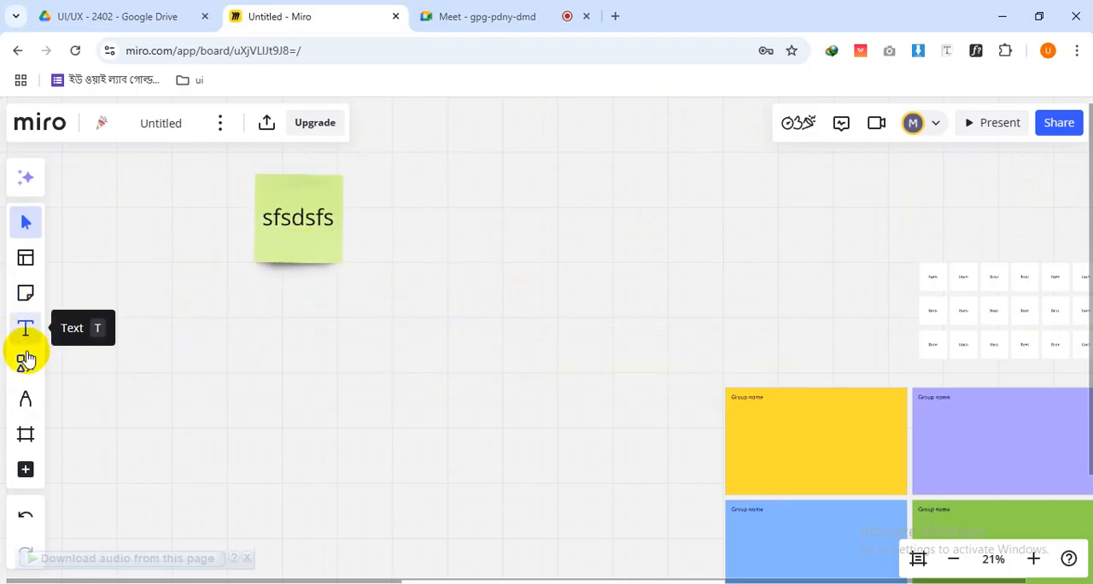
Draw a rectangle between the sticky note and the card-sorting template, and fill it with blue
{"action": "left_click", "coordinate": [26, 366]}
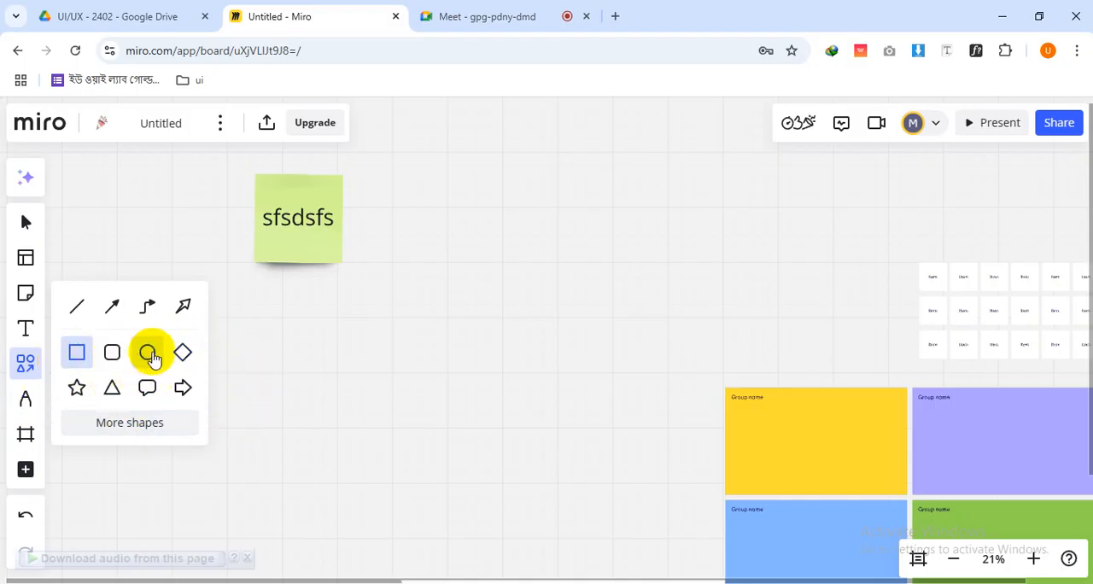
{"action": "mouse_move", "coordinate": [467, 231]}
{"action": "left_mouse_down"}
{"action": "mouse_move", "coordinate": [652, 334]}
{"action": "mouse_move", "coordinate": [655, 358]}
{"action": "left_mouse_up"}
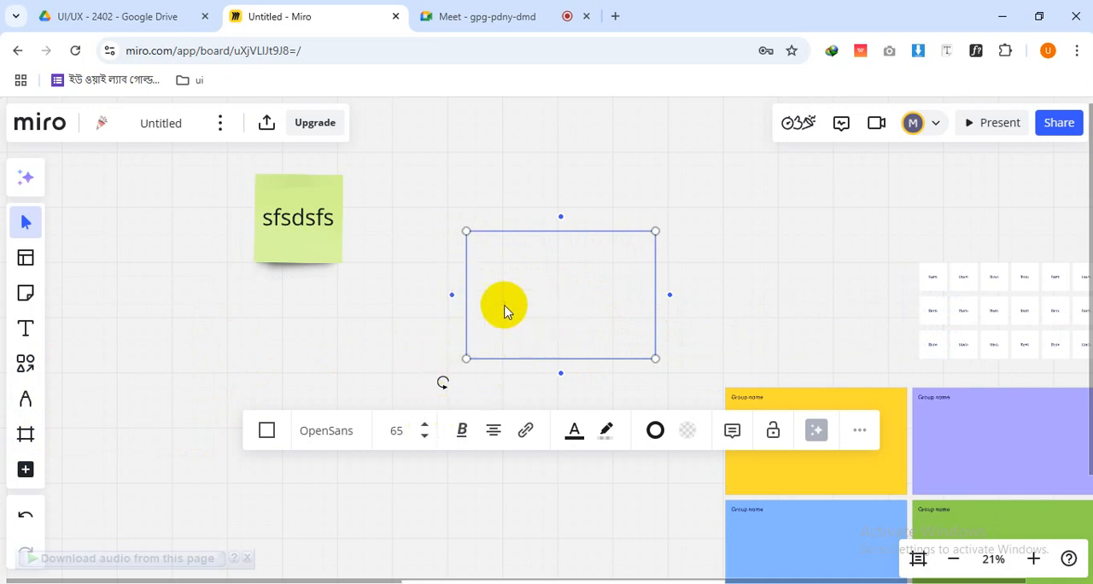
{"action": "left_click", "coordinate": [687, 431]}
{"action": "left_click", "coordinate": [703, 363]}
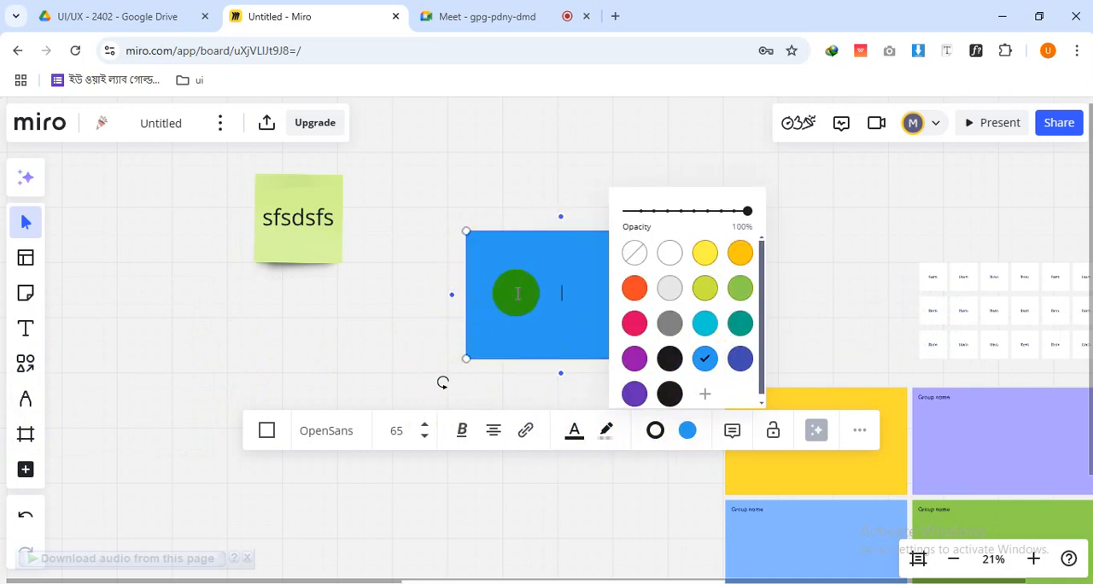
{"action": "left_click", "coordinate": [547, 367]}
{"action": "left_click", "coordinate": [605, 324]}
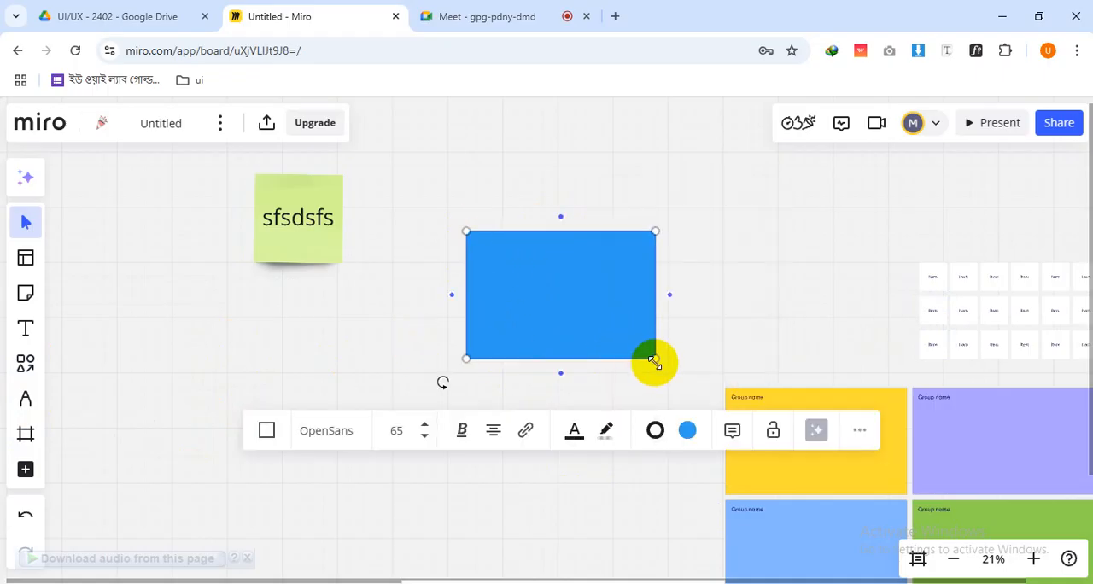
Enlarge the blue rectangle slightly from its lower-right corner and deselect it
{"action": "mouse_move", "coordinate": [655, 361]}
{"action": "left_mouse_down"}
{"action": "mouse_move", "coordinate": [593, 299]}
{"action": "mouse_move", "coordinate": [642, 357]}
{"action": "mouse_move", "coordinate": [669, 364]}
{"action": "left_mouse_up"}
{"action": "left_click", "coordinate": [542, 272]}
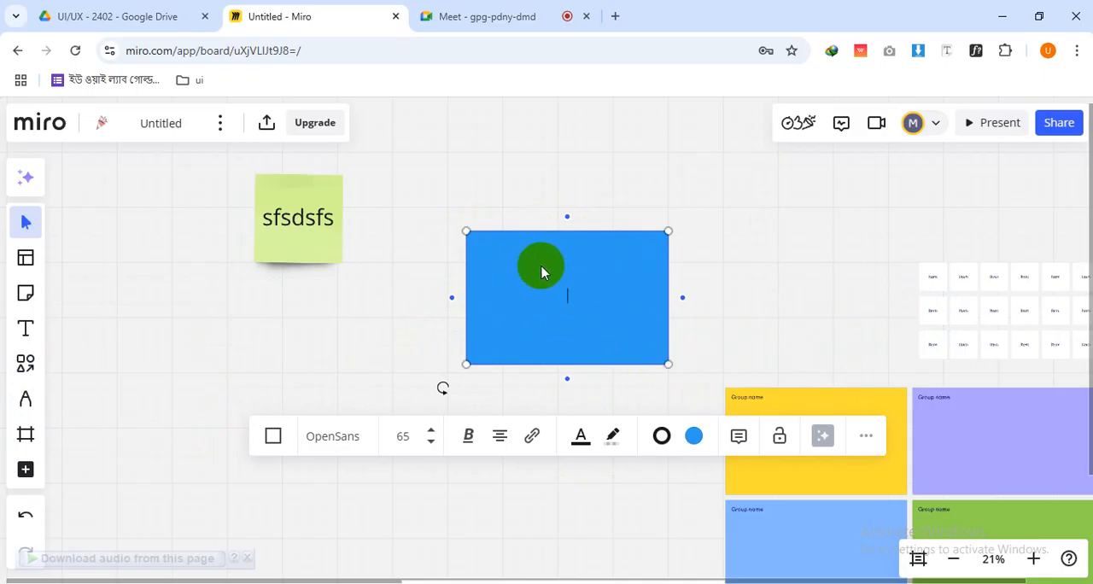
{"action": "left_click", "coordinate": [496, 200]}
{"action": "left_click", "coordinate": [556, 296]}
{"action": "left_click", "coordinate": [533, 214]}
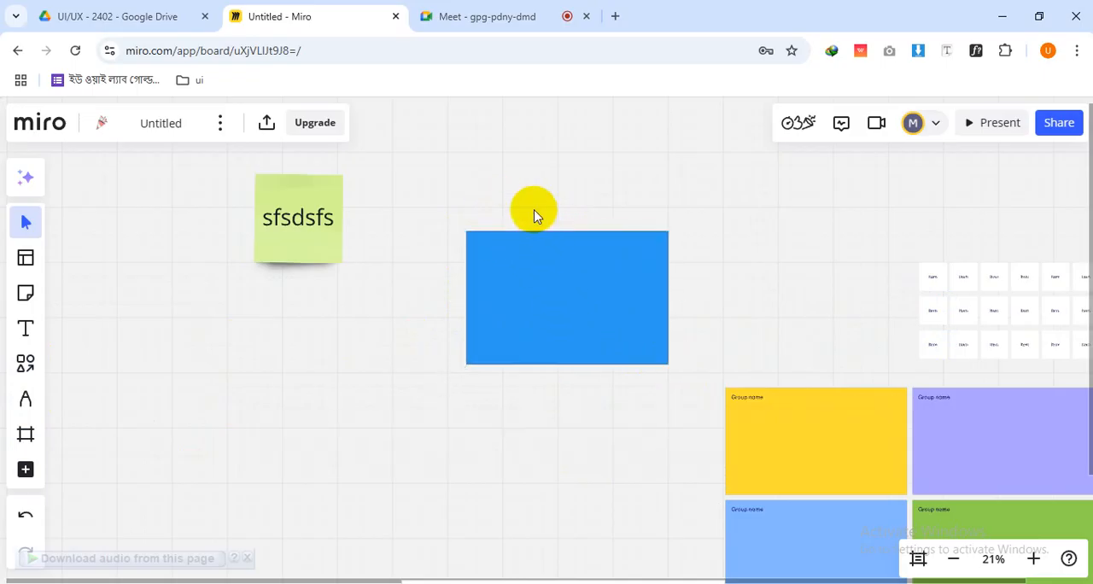
Add a text label reading "sfsdfsdfsdsf" and place it in the blue rectangle's upper-left corner
{"action": "left_click", "coordinate": [25, 328]}
{"action": "left_click", "coordinate": [450, 248]}
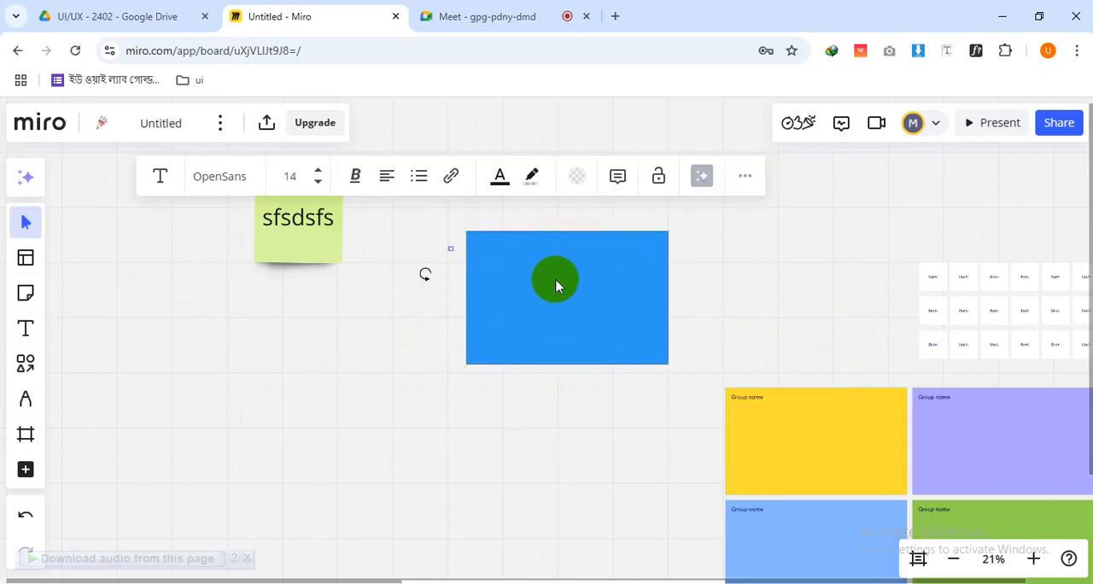
{"action": "type", "text": "sdfsdfsdfsdf"}
{"action": "left_click", "coordinate": [396, 268]}
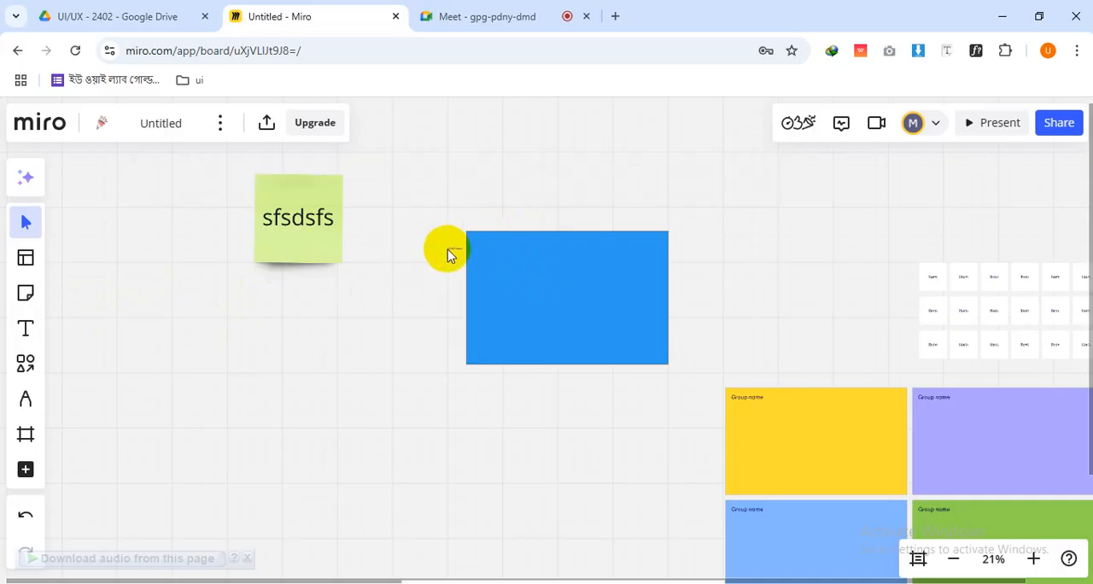
{"action": "left_click_drag", "start_coordinate": [450, 254], "coordinate": [475, 241]}
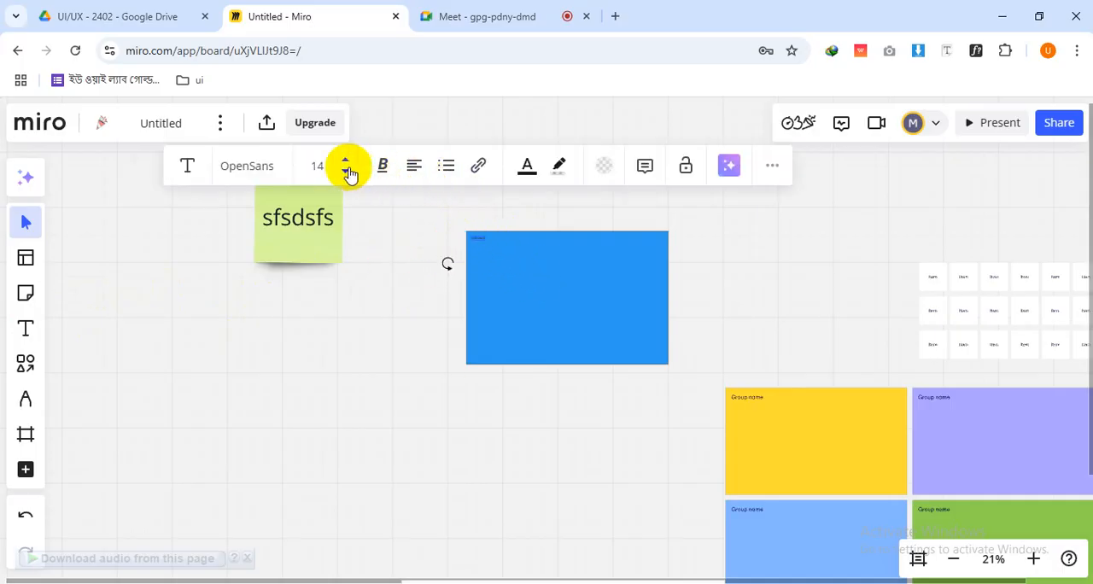
Set the text label on the blue rectangle to font size 64 and colour it white
{"action": "left_click", "coordinate": [347, 162]}
{"action": "left_click", "coordinate": [347, 161]}
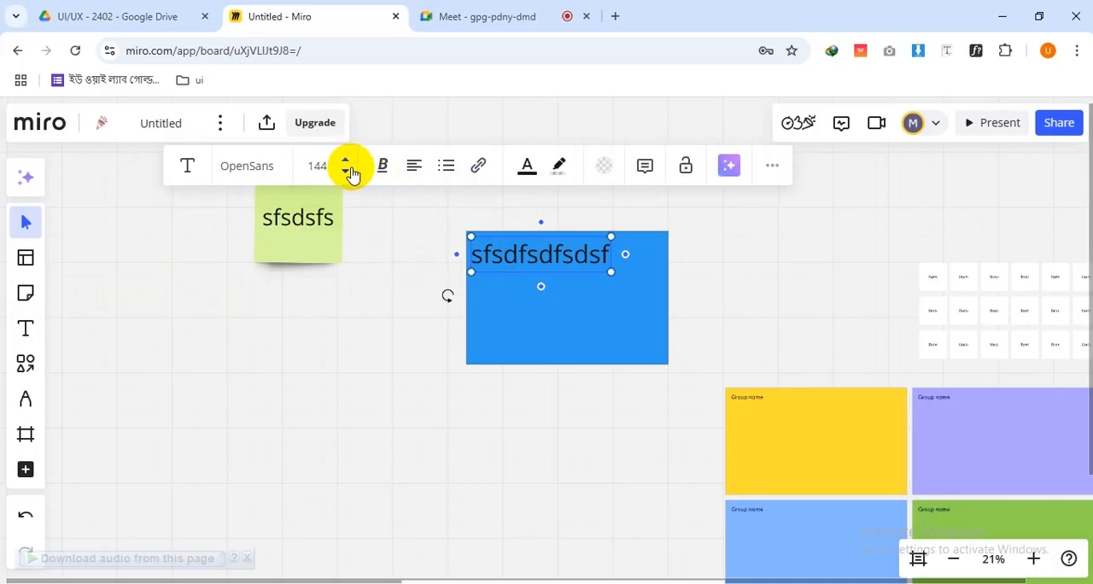
{"action": "left_click", "coordinate": [347, 173]}
{"action": "left_click", "coordinate": [526, 167]}
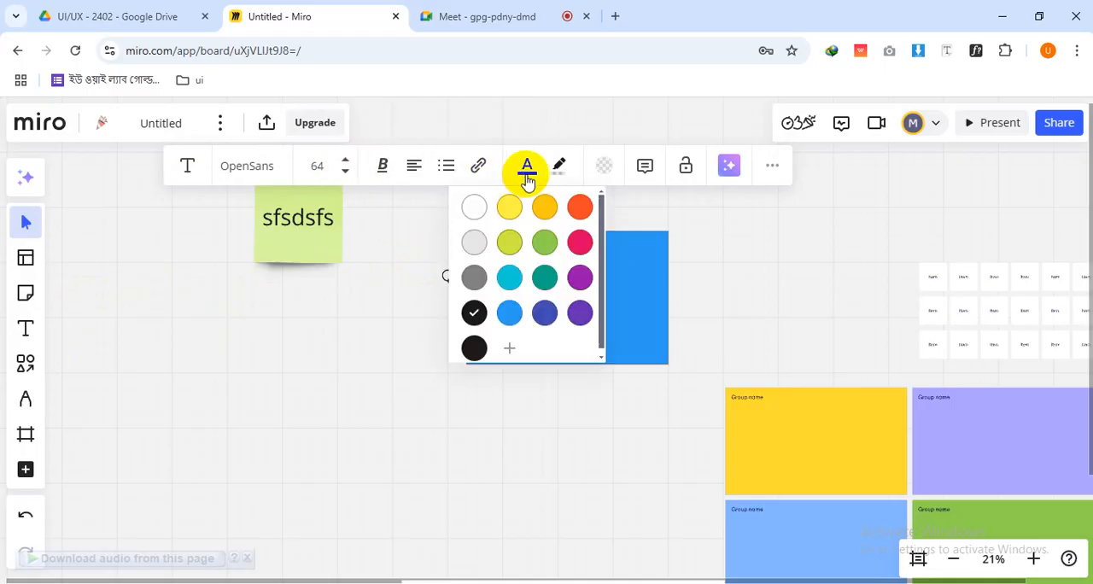
{"action": "left_click", "coordinate": [473, 205]}
{"action": "left_click", "coordinate": [390, 319]}
{"action": "left_click_drag", "start_coordinate": [570, 281], "coordinate": [516, 327]}
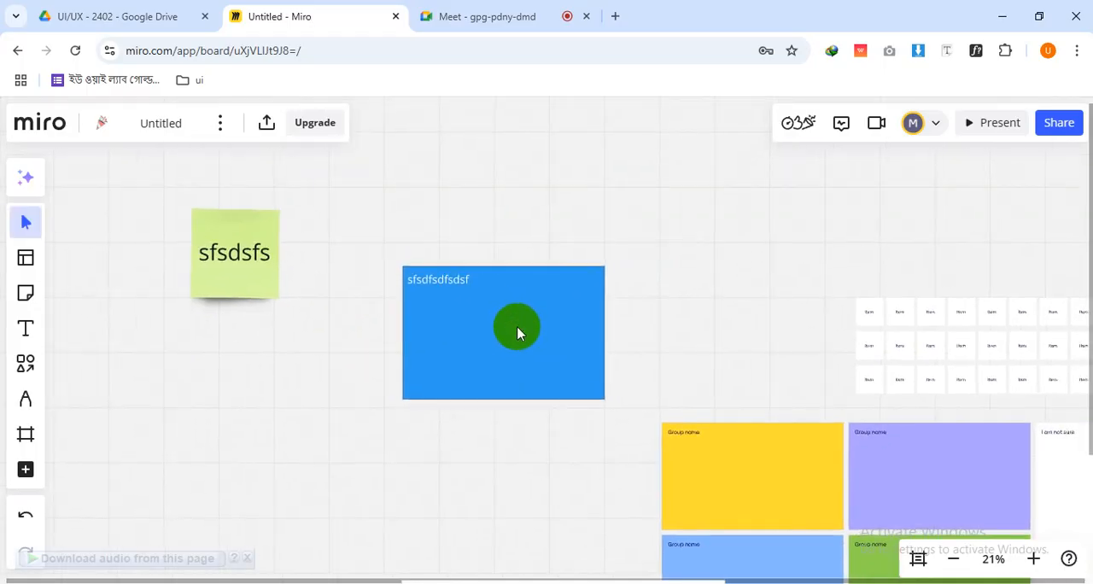
Delete the white text label and the blue rectangle from the board
{"action": "scroll", "coordinate": [405, 290], "scroll_direction": "up", "scroll_amount": 4}
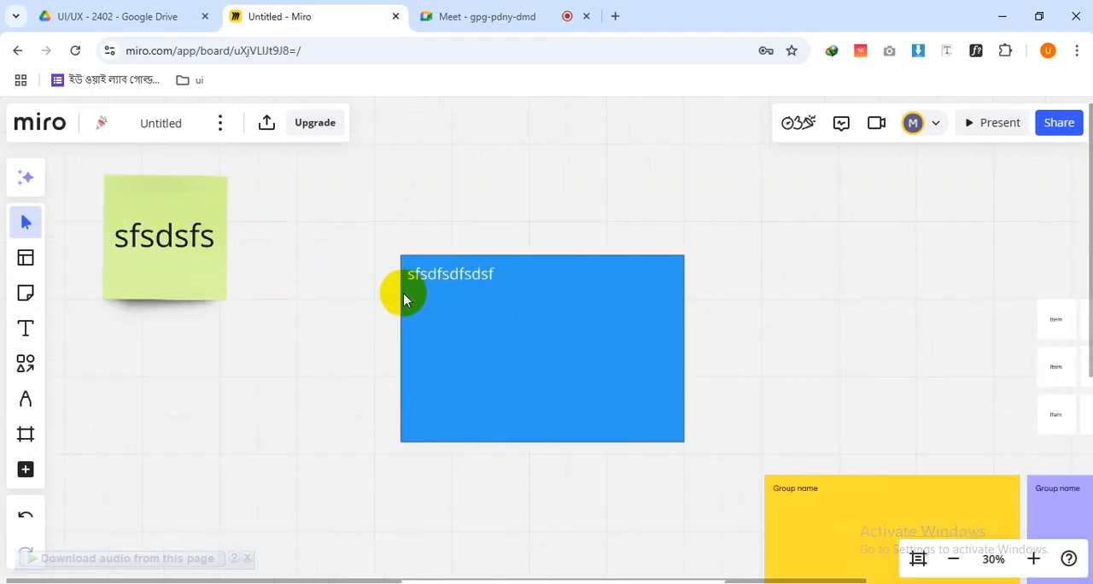
{"action": "left_click", "coordinate": [453, 266]}
{"action": "scroll", "coordinate": [461, 261], "scroll_direction": "down", "scroll_amount": 5}
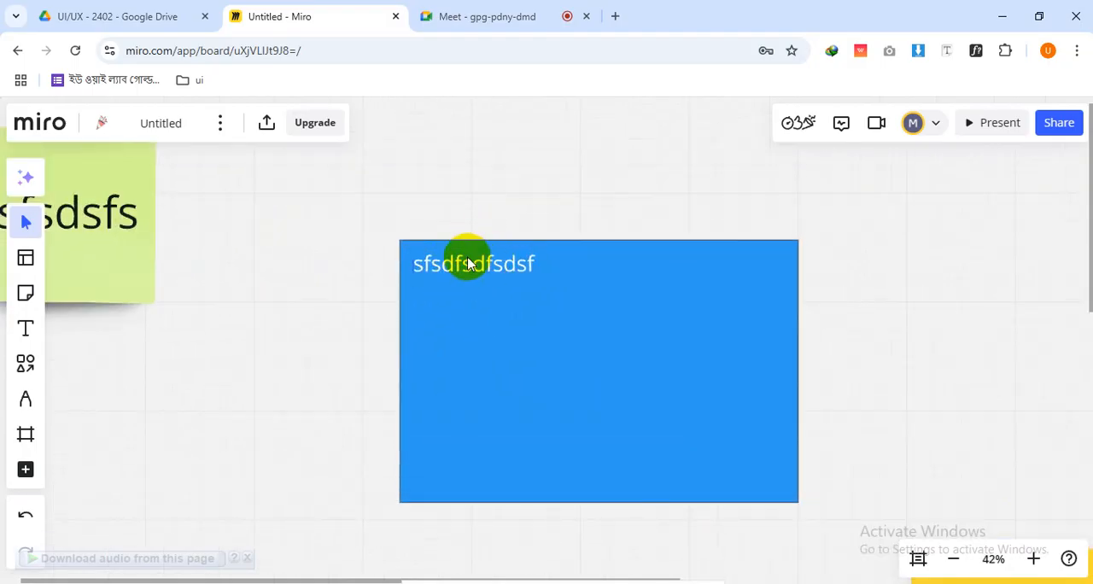
{"action": "key", "text": "Delete"}
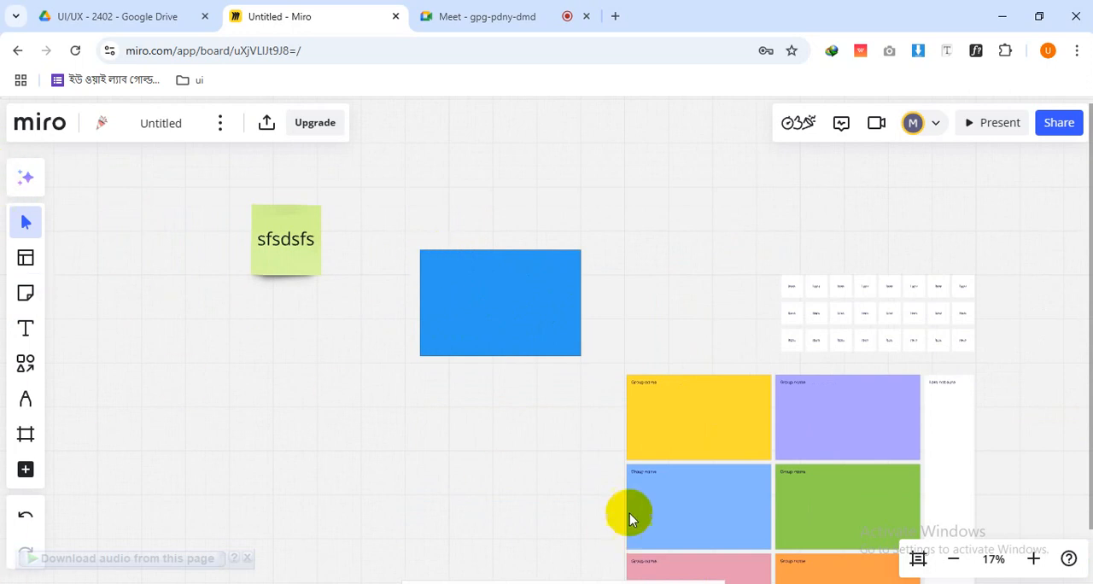
{"action": "scroll", "coordinate": [598, 367], "scroll_direction": "down", "scroll_amount": 3}
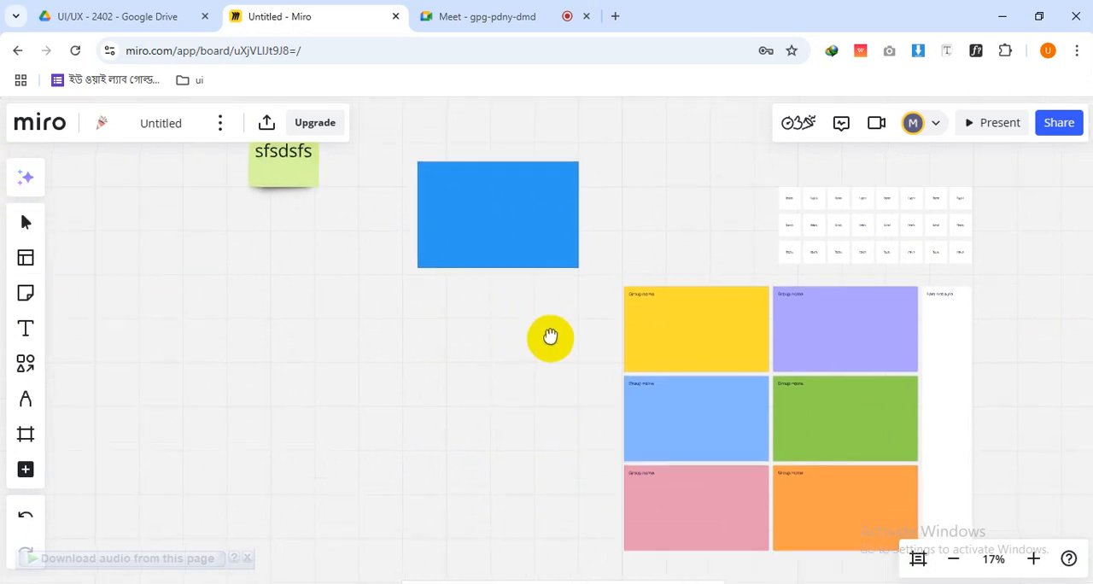
{"action": "left_click", "coordinate": [534, 249]}
{"action": "key", "text": "Delete"}
Delete the light green sticky note from the board
{"action": "left_click_drag", "start_coordinate": [669, 430], "coordinate": [477, 419]}
{"action": "scroll", "coordinate": [621, 380], "scroll_direction": "up", "scroll_amount": 1}
{"action": "scroll", "coordinate": [620, 380], "scroll_direction": "down", "scroll_amount": 2}
{"action": "left_click_drag", "start_coordinate": [259, 264], "coordinate": [468, 375]}
{"action": "left_click", "coordinate": [368, 301]}
{"action": "key", "text": "Delete"}
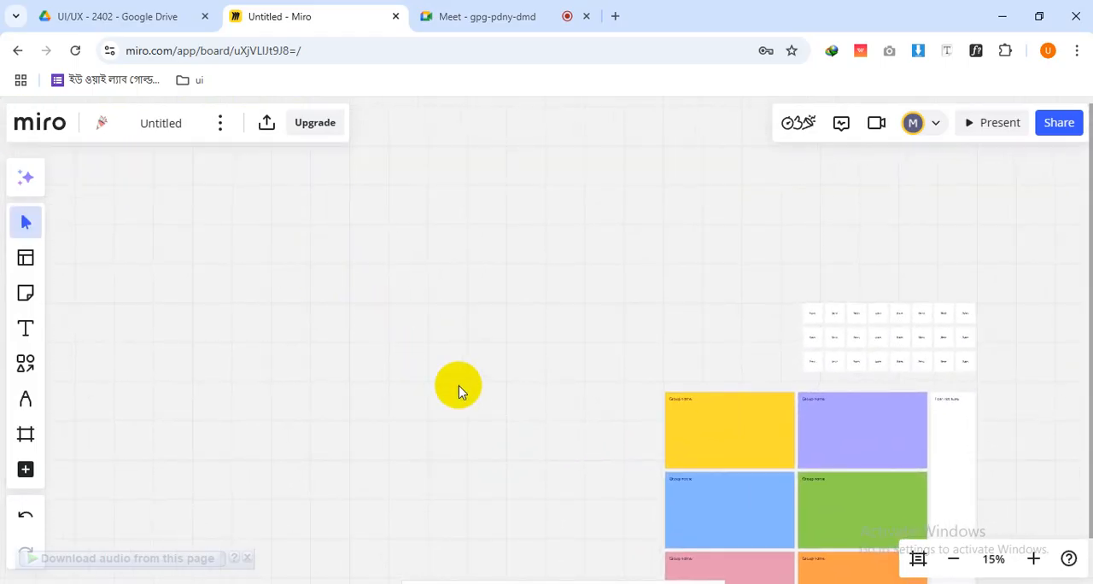
{"action": "scroll", "coordinate": [458, 383], "scroll_direction": "down", "scroll_amount": 3}
{"action": "scroll", "coordinate": [402, 273], "scroll_direction": "right", "scroll_amount": 4}
{"action": "scroll", "coordinate": [539, 266], "scroll_direction": "up", "scroll_amount": 3}
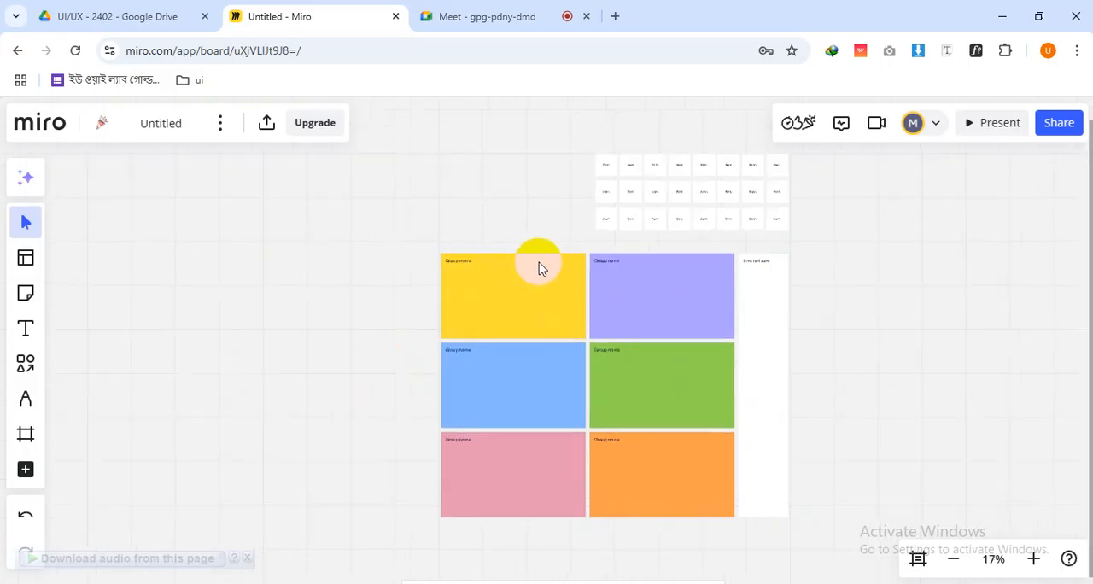
Rename the yellow group's heading to "Video editing"
{"action": "scroll", "coordinate": [569, 381], "scroll_direction": "up", "scroll_amount": 3}
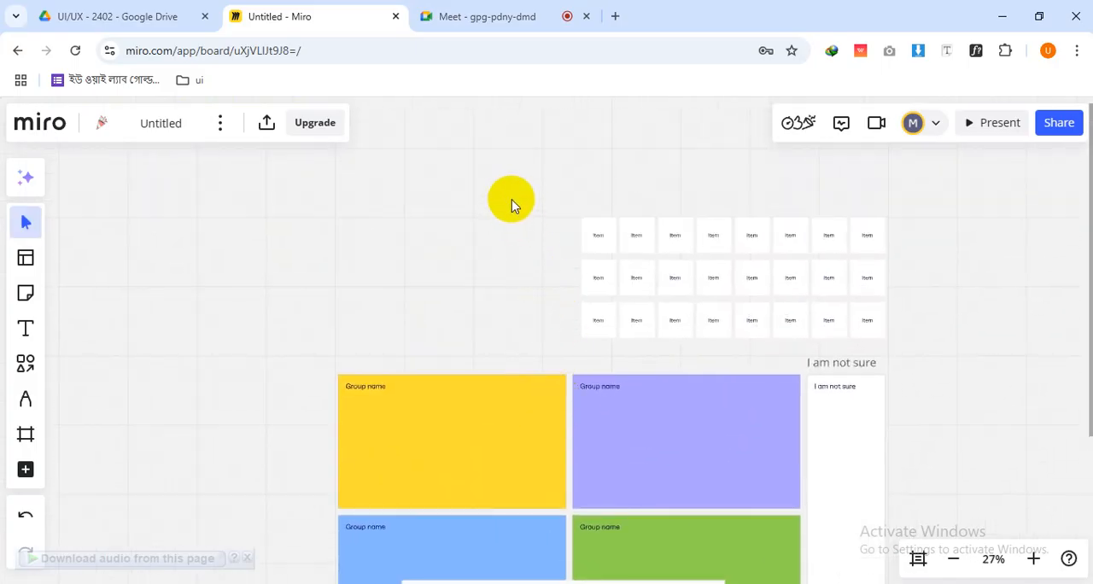
{"action": "left_click_drag", "start_coordinate": [511, 198], "coordinate": [923, 358]}
{"action": "scroll", "coordinate": [652, 267], "scroll_direction": "up", "scroll_amount": 2}
{"action": "scroll", "coordinate": [651, 267], "scroll_direction": "up", "scroll_amount": 4}
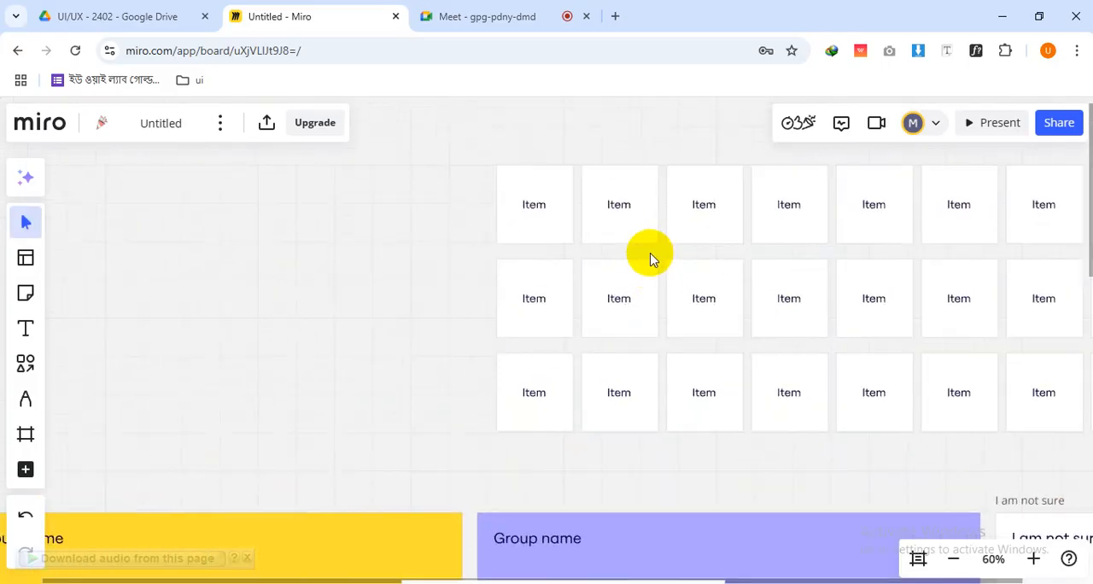
{"action": "scroll", "coordinate": [463, 298], "scroll_direction": "right", "scroll_amount": 3}
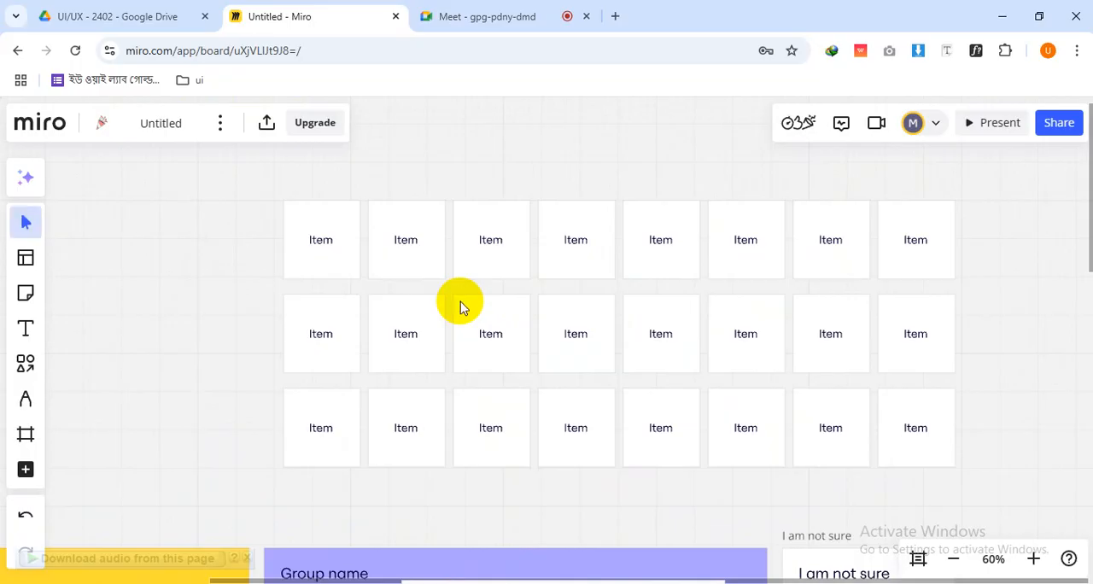
{"action": "key", "text": "space"}
{"action": "left_click_drag", "start_coordinate": [363, 519], "coordinate": [733, 285]}
{"action": "left_click_drag", "start_coordinate": [396, 406], "coordinate": [407, 347]}
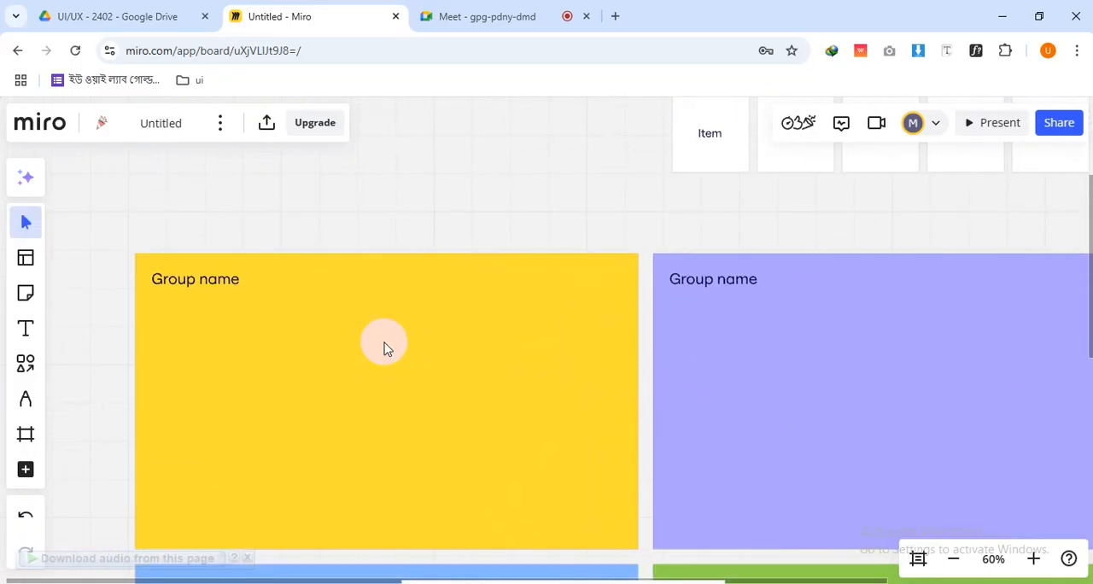
{"action": "left_click", "coordinate": [192, 284]}
{"action": "double_click", "coordinate": [192, 284]}
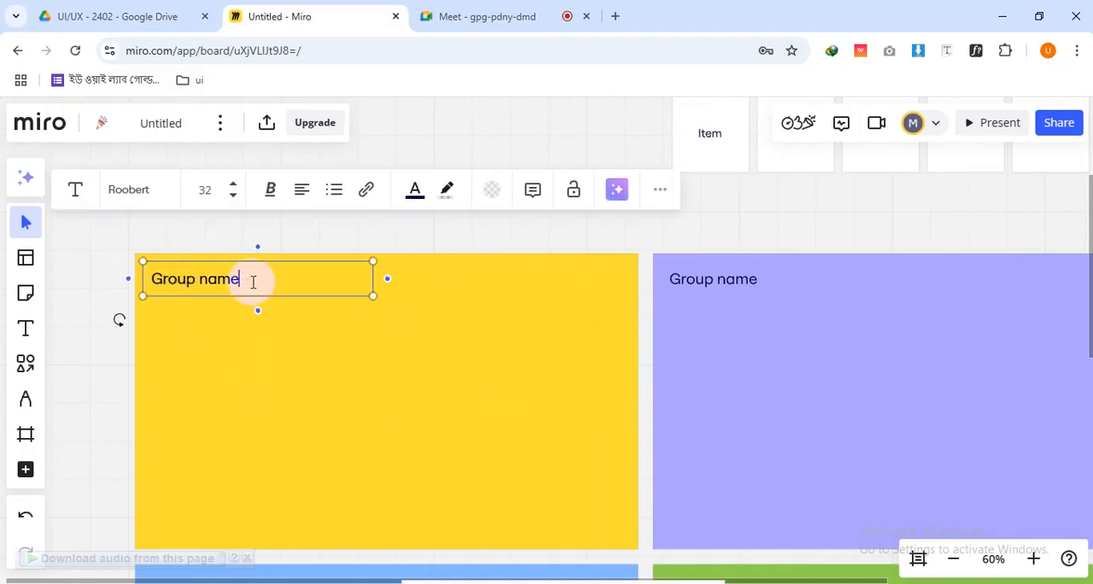
{"action": "left_click_drag", "start_coordinate": [251, 281], "coordinate": [138, 284]}
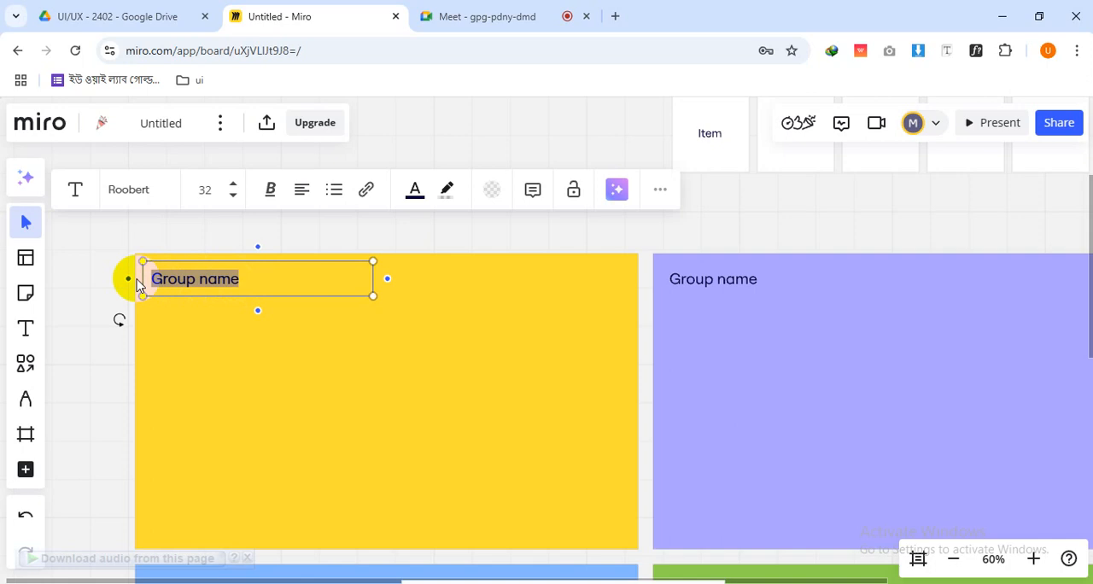
{"action": "type", "text": "Video editing"}
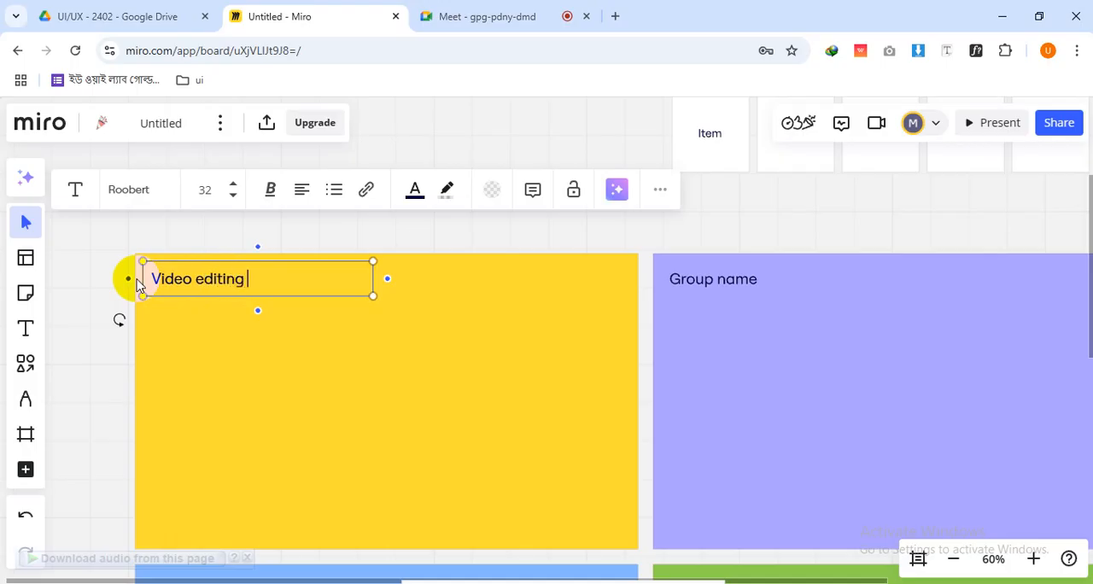
Rename the purple group's heading to "Graphic design" and the blue group's heading to "ui ux design"
{"action": "double_click", "coordinate": [714, 280]}
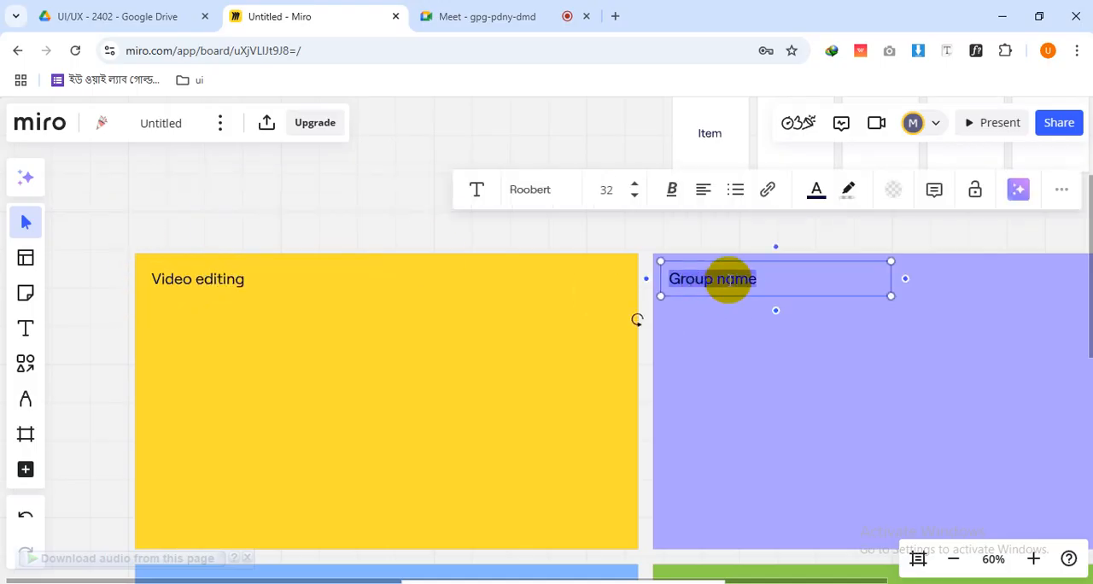
{"action": "type", "text": "Gro"}
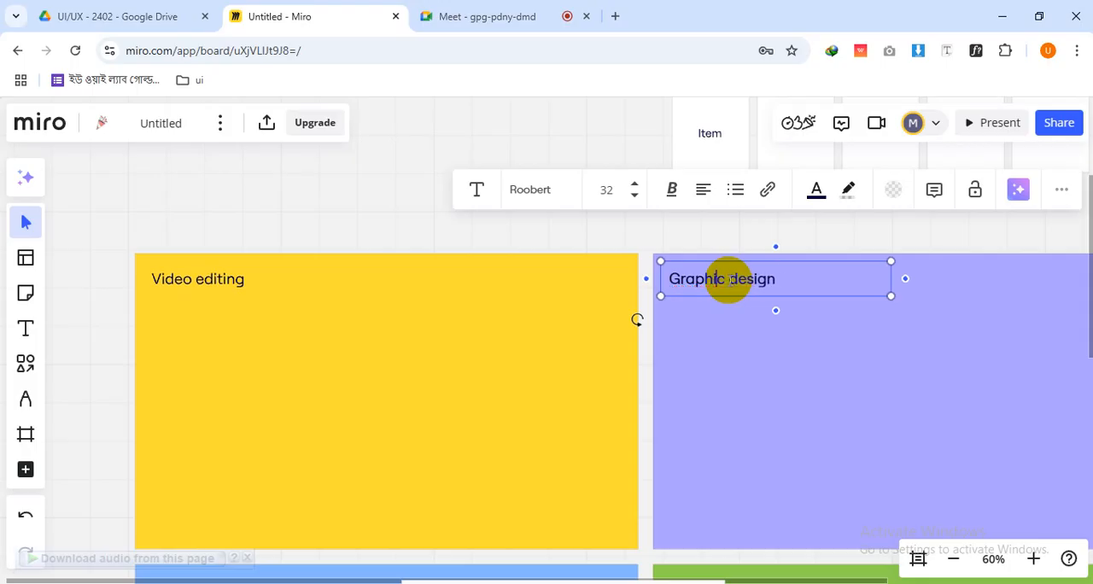
{"action": "scroll", "coordinate": [728, 280], "scroll_direction": "down", "scroll_amount": 5}
{"action": "scroll", "coordinate": [778, 364], "scroll_direction": "up", "scroll_amount": 4}
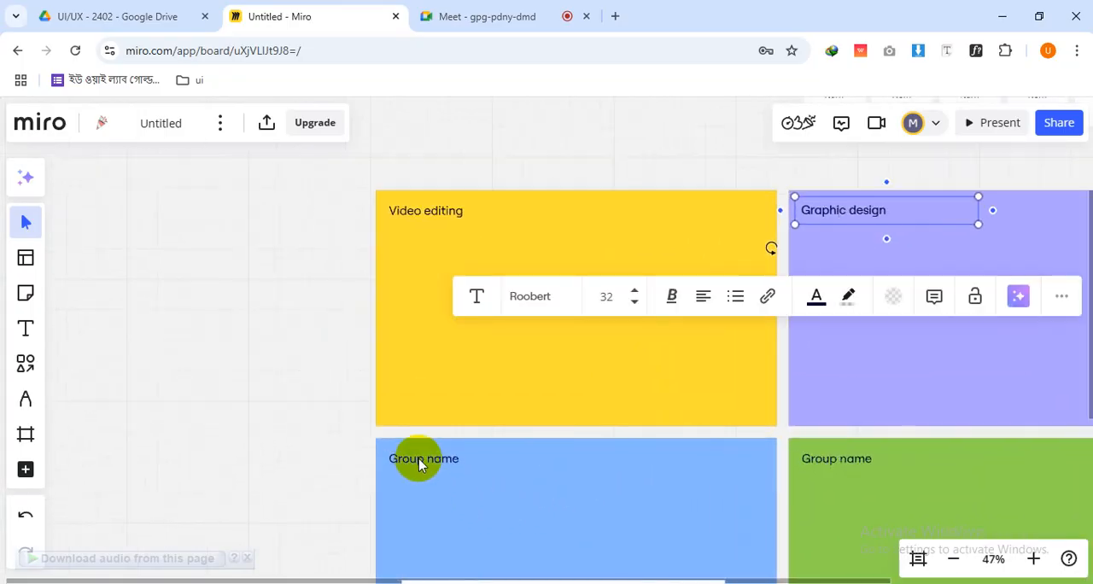
{"action": "double_click", "coordinate": [419, 461]}
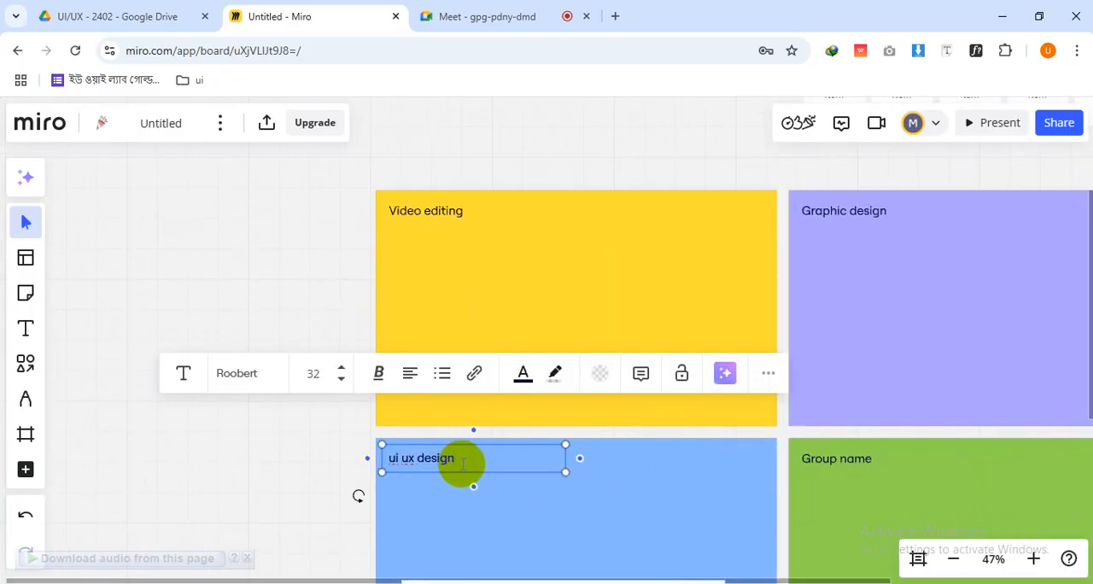
Rename the green group's heading to "digital marketing" and finish the text edit
{"action": "left_click", "coordinate": [836, 464]}
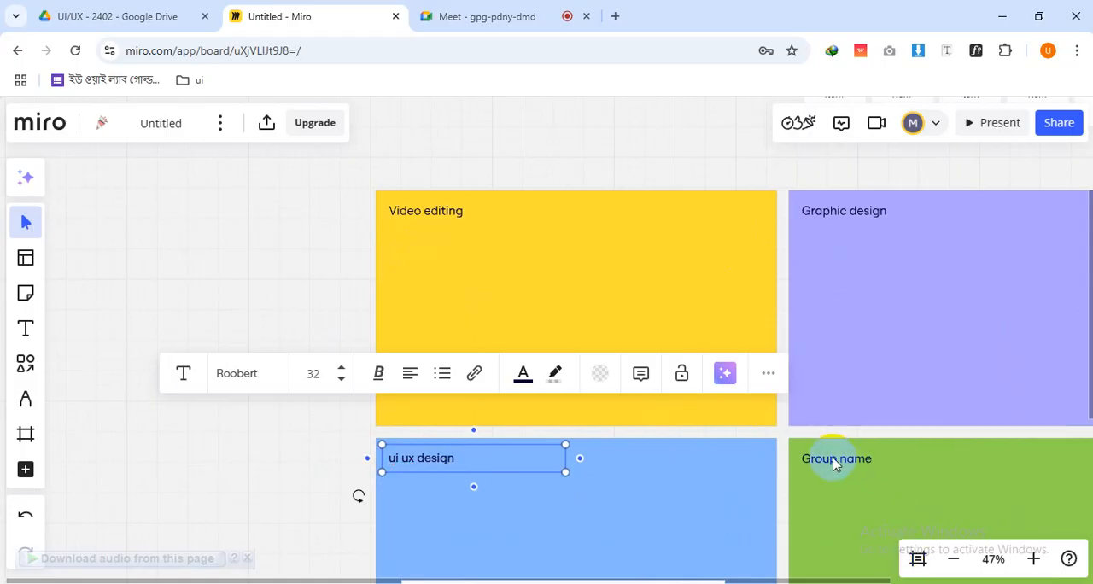
{"action": "double_click", "coordinate": [829, 458]}
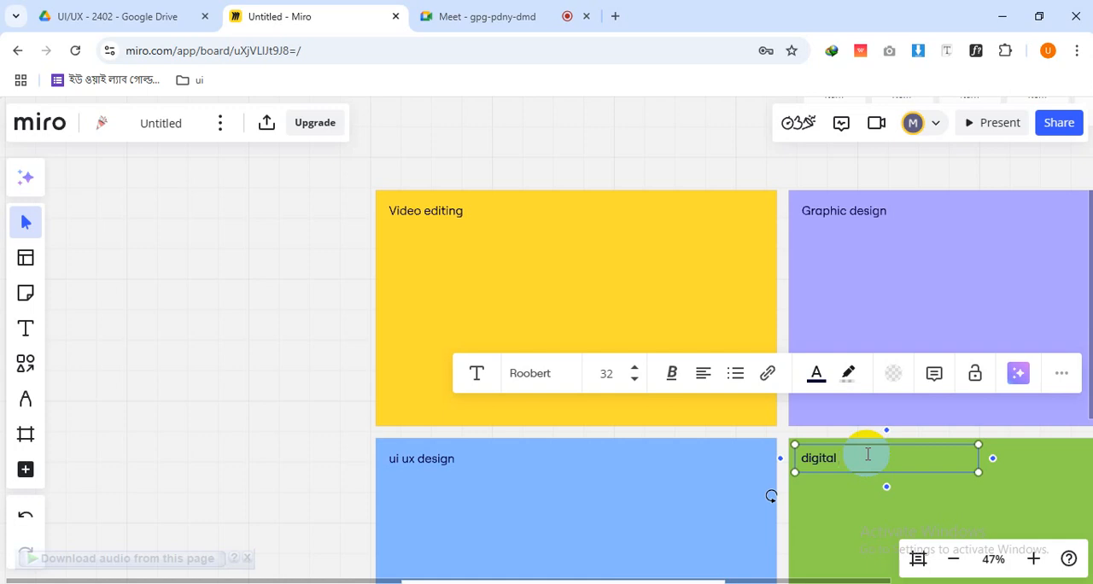
{"action": "left_click", "coordinate": [278, 357]}
Delete the pink and orange groups together with their "Group name" headings
{"action": "scroll", "coordinate": [319, 391], "scroll_direction": "down", "scroll_amount": 4}
{"action": "left_click_drag", "start_coordinate": [685, 489], "coordinate": [688, 341]}
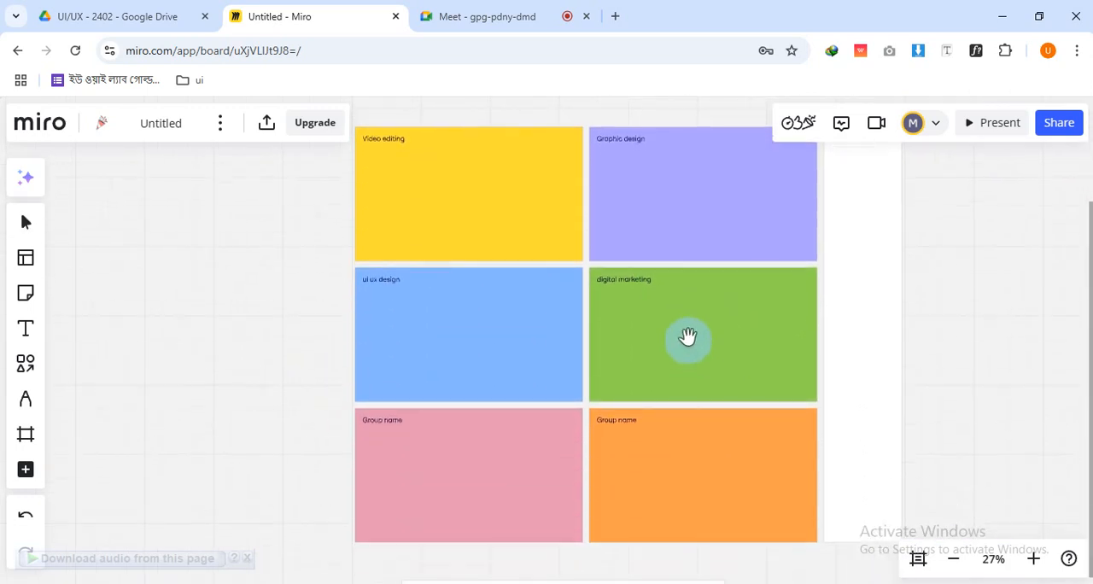
{"action": "left_click_drag", "start_coordinate": [335, 410], "coordinate": [725, 525]}
{"action": "key", "text": "Delete"}
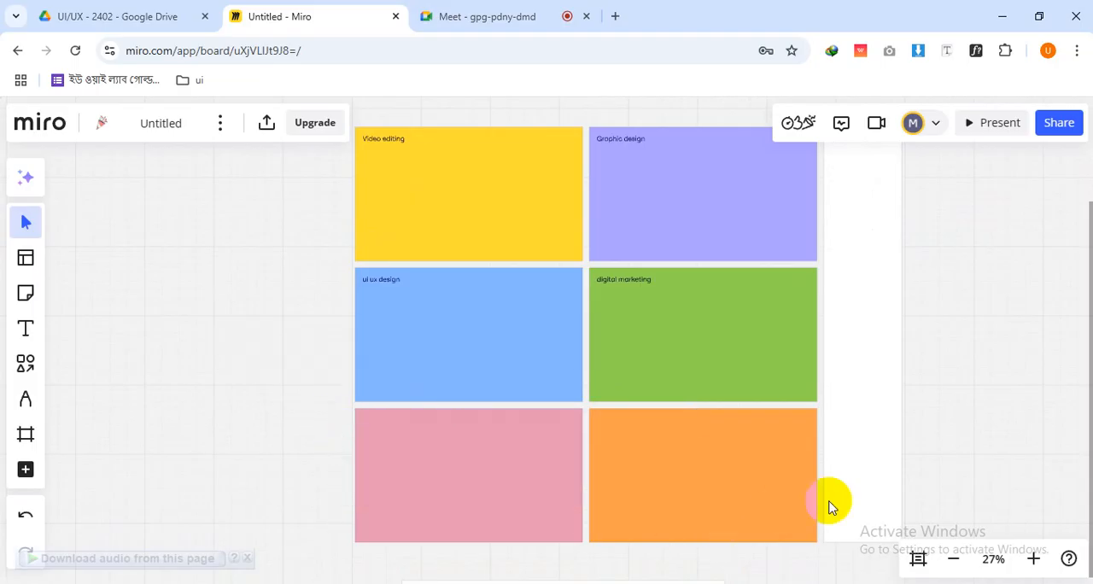
{"action": "left_click", "coordinate": [683, 481]}
{"action": "key", "text": "Delete"}
{"action": "left_click", "coordinate": [501, 499]}
{"action": "key", "text": "Delete"}
Shorten the white "I am not sure" frame so its lower edge aligns with the bottom of the green group
{"action": "left_click", "coordinate": [840, 468]}
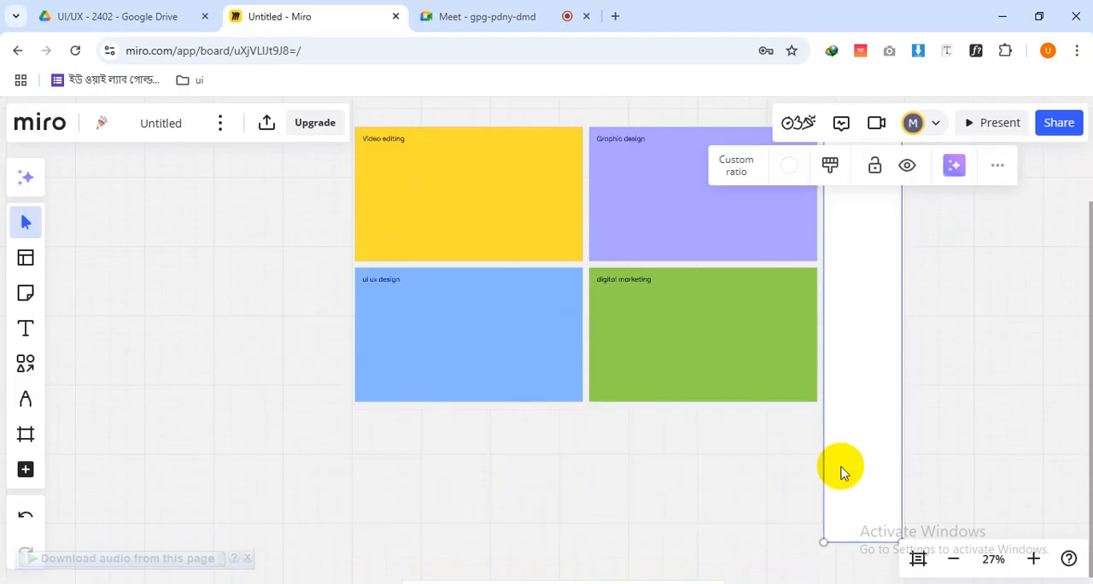
{"action": "left_click_drag", "start_coordinate": [866, 534], "coordinate": [868, 394]}
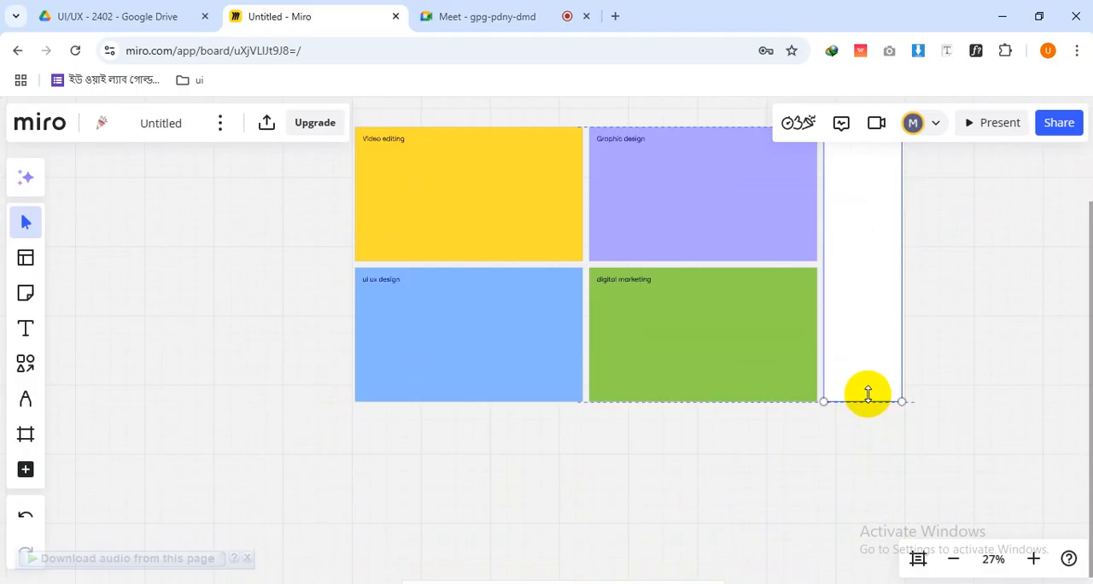
{"action": "left_click", "coordinate": [704, 429]}
Examine the four remaining groups and the grid of Item cards above them
{"action": "scroll", "coordinate": [704, 430], "scroll_direction": "up", "scroll_amount": 2}
{"action": "scroll", "coordinate": [705, 429], "scroll_direction": "down", "scroll_amount": 3}
{"action": "left_click_drag", "start_coordinate": [669, 285], "coordinate": [666, 396]}
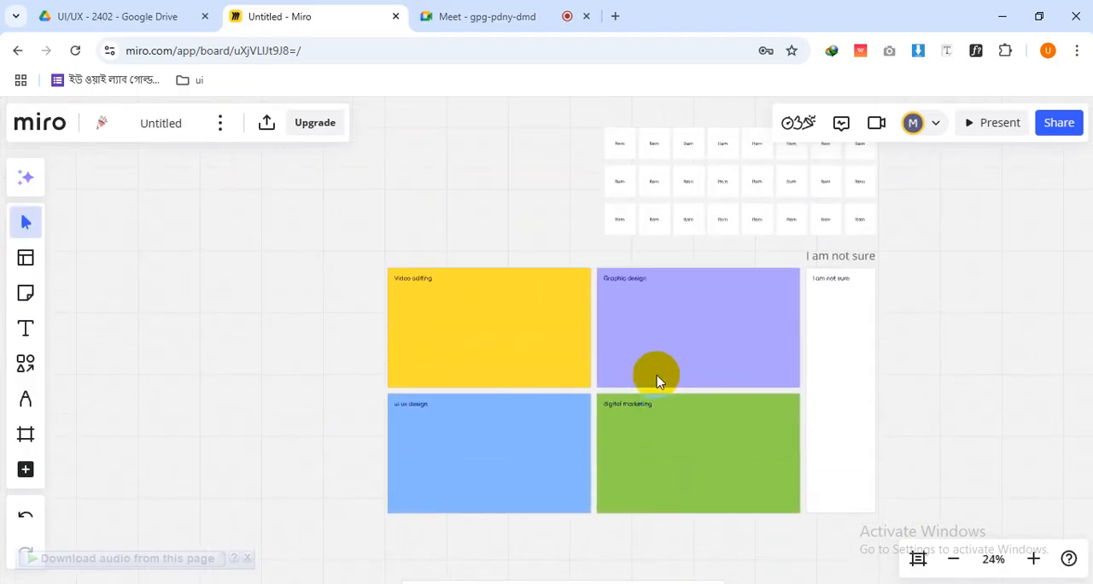
{"action": "scroll", "coordinate": [656, 379], "scroll_direction": "up", "scroll_amount": 2}
{"action": "left_click_drag", "start_coordinate": [679, 349], "coordinate": [642, 300]}
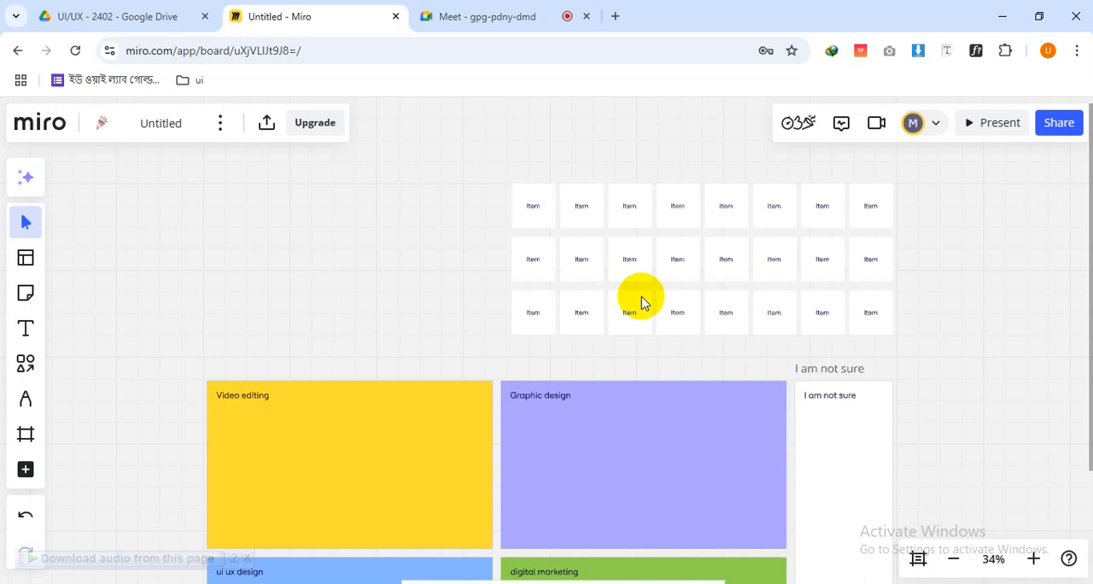
{"action": "scroll", "coordinate": [863, 248], "scroll_direction": "up", "scroll_amount": 5}
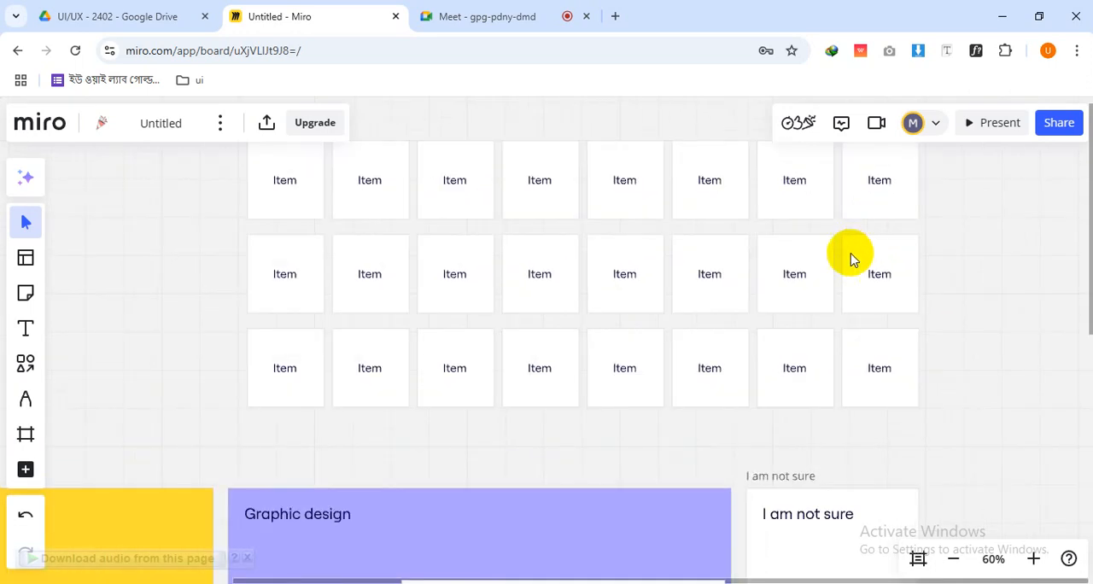
{"action": "left_click_drag", "start_coordinate": [664, 224], "coordinate": [685, 299]}
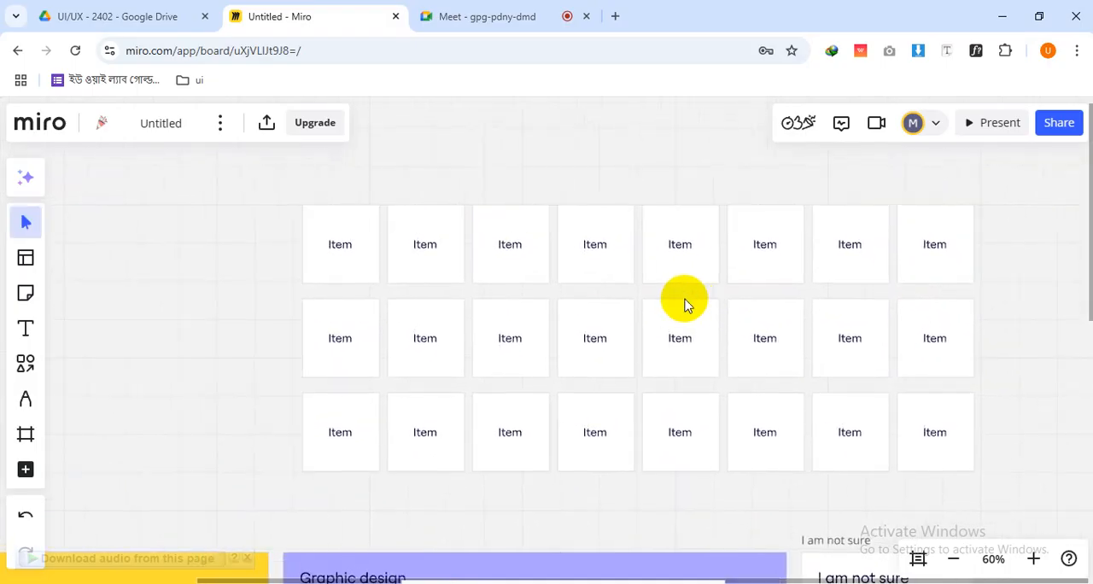
{"action": "scroll", "coordinate": [515, 184], "scroll_direction": "up", "scroll_amount": 2}
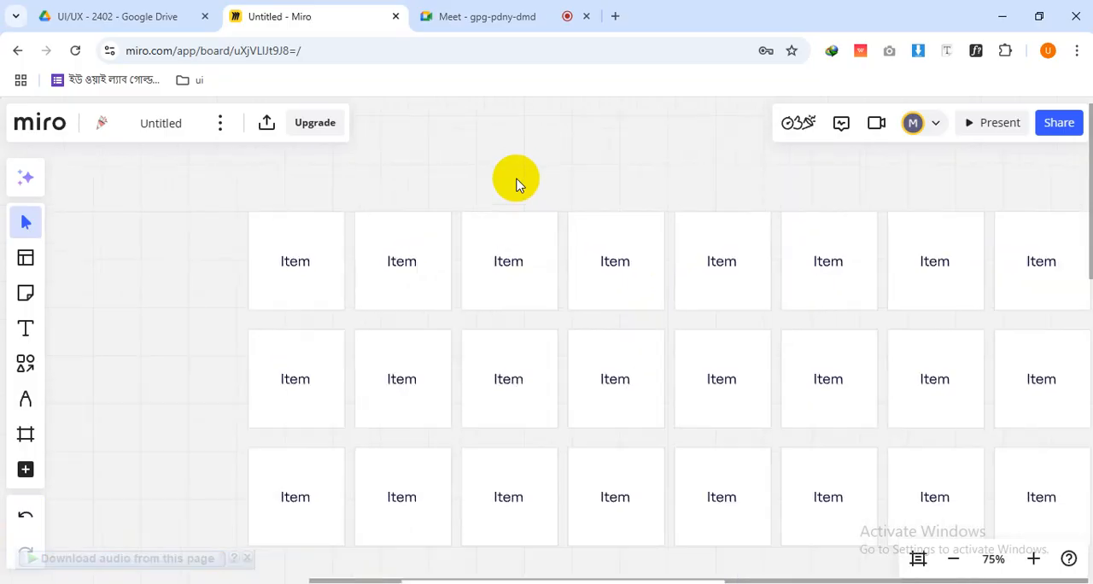
{"action": "scroll", "coordinate": [516, 181], "scroll_direction": "down", "scroll_amount": 1}
{"action": "left_click_drag", "start_coordinate": [569, 340], "coordinate": [526, 333]}
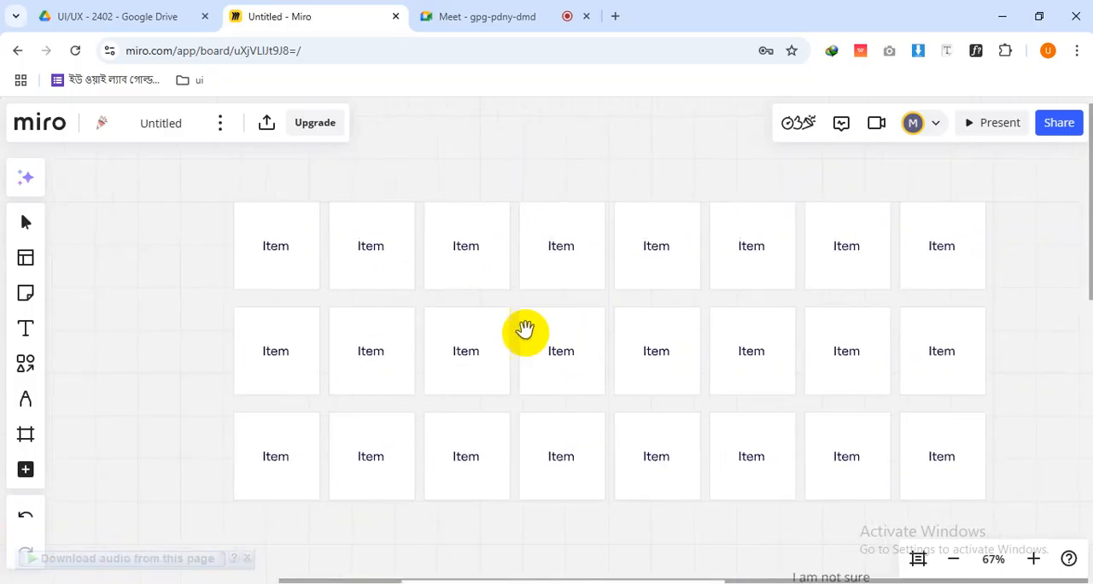
Change the text of the first card in the top row to "reels"
{"action": "left_click", "coordinate": [282, 246]}
{"action": "key", "text": "h"}
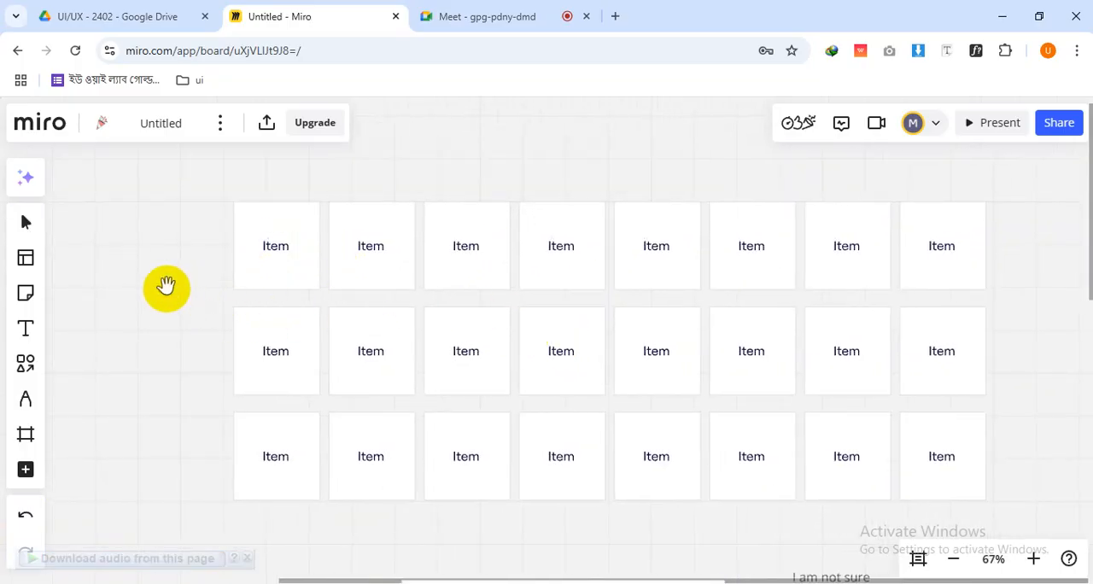
{"action": "left_click_drag", "start_coordinate": [165, 287], "coordinate": [274, 338]}
{"action": "key", "text": "v"}
{"action": "left_click", "coordinate": [383, 295]}
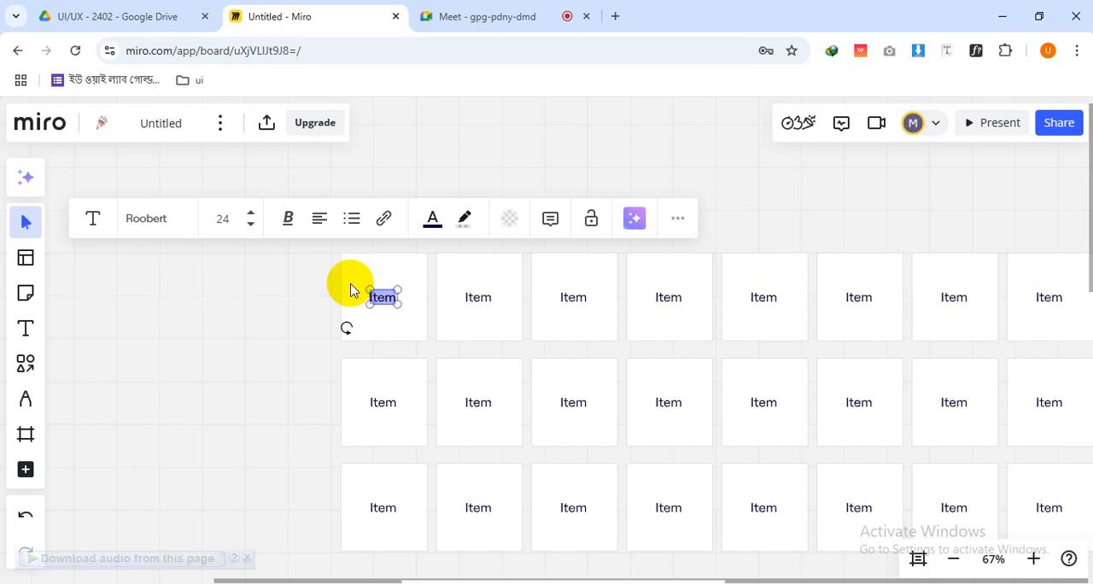
{"action": "type", "text": "reels"}
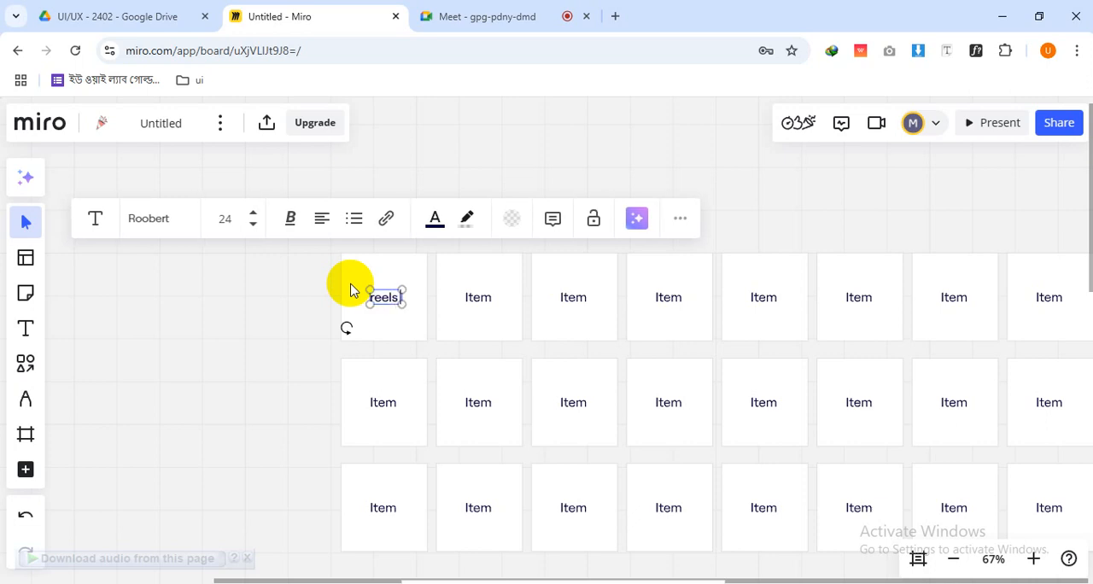
{"action": "type", "text": " e"}
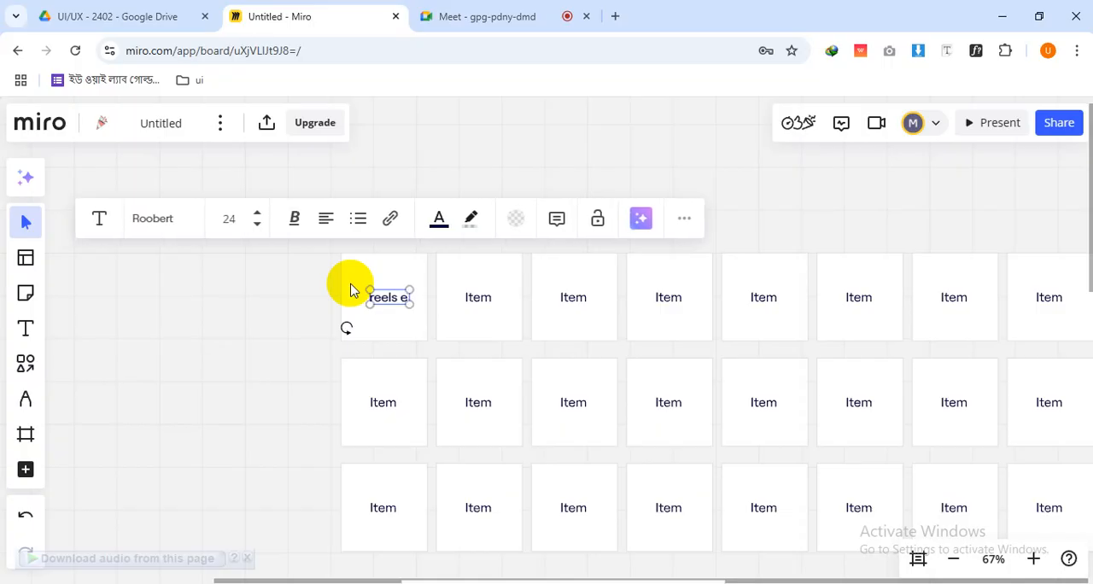
{"action": "key", "text": "BackSpace"}
{"action": "key", "text": "BackSpace"}
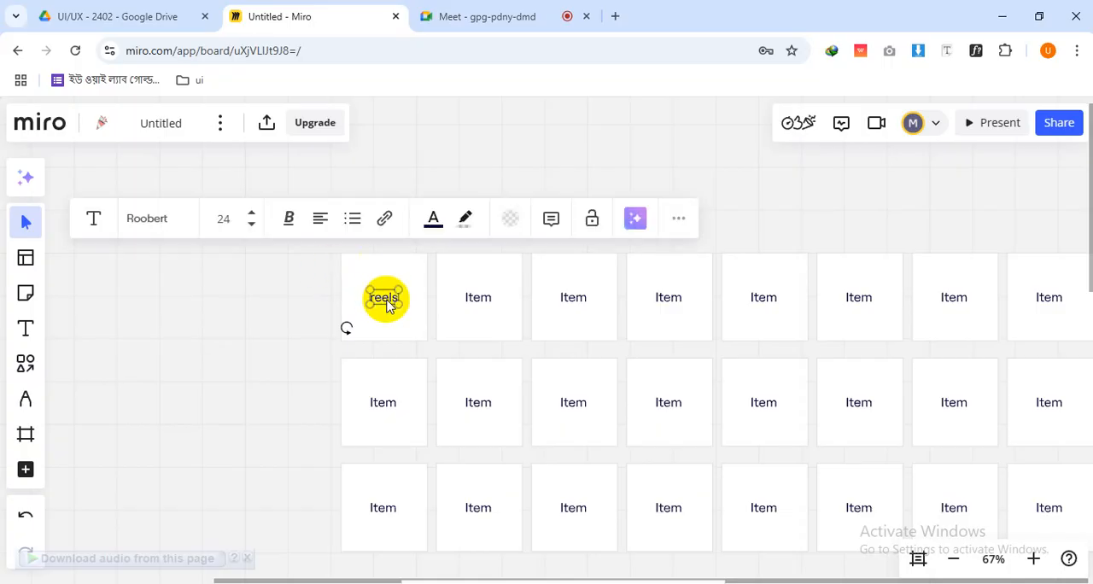
Change the text of the second card in the top row to "audio edit" and wrap it onto two lines
{"action": "left_click", "coordinate": [481, 303]}
{"action": "double_click", "coordinate": [480, 299]}
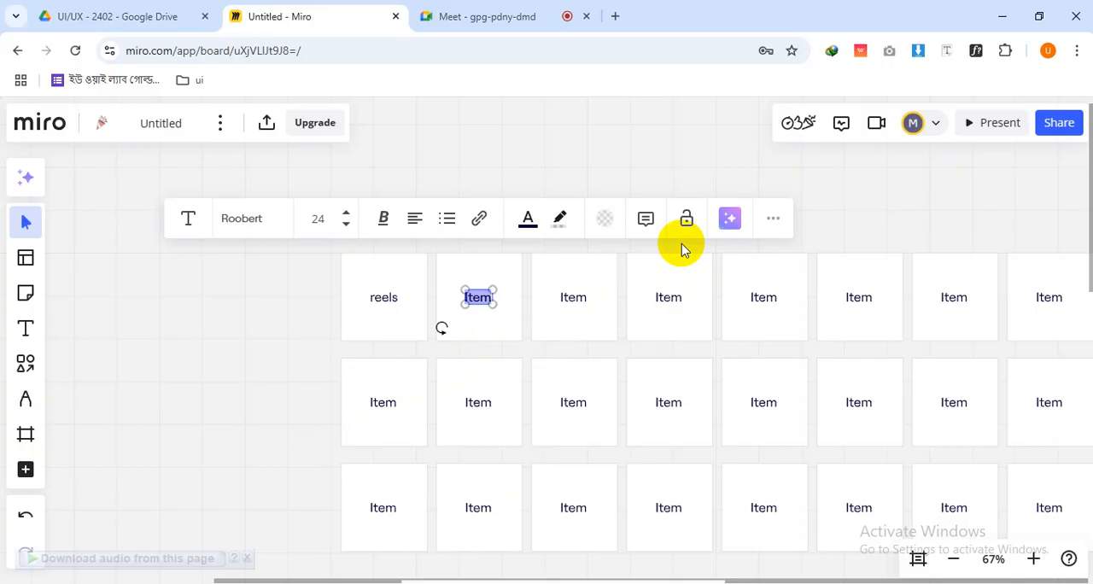
{"action": "type", "text": "dio"}
{"action": "key", "text": "BackSpace"}
{"action": "key", "text": "BackSpace"}
{"action": "key", "text": "BackSpace"}
{"action": "type", "text": "au"}
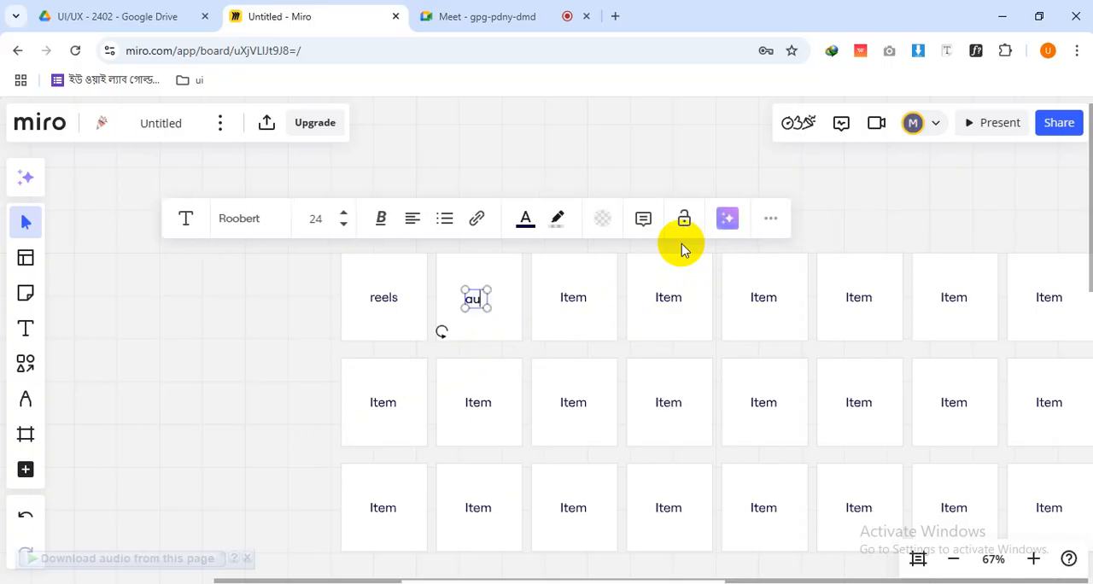
{"action": "type", "text": "sio"}
{"action": "key", "text": "BackSpace"}
{"action": "key", "text": "BackSpace"}
{"action": "key", "text": "BackSpace"}
{"action": "key", "text": "BackSpace"}
{"action": "type", "text": "di"}
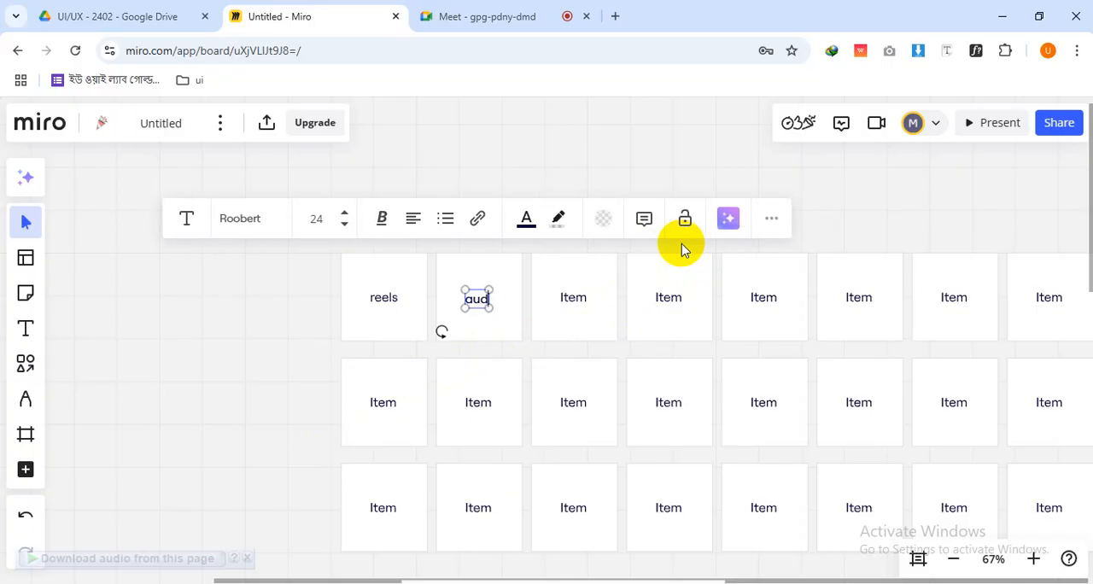
{"action": "type", "text": "o edit"}
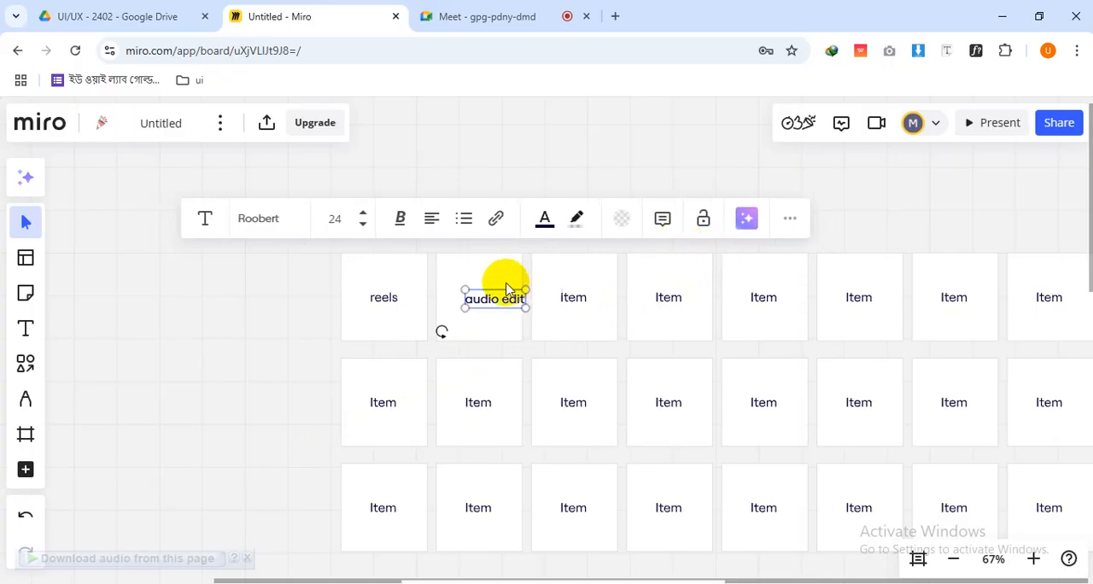
{"action": "key", "text": "Escape"}
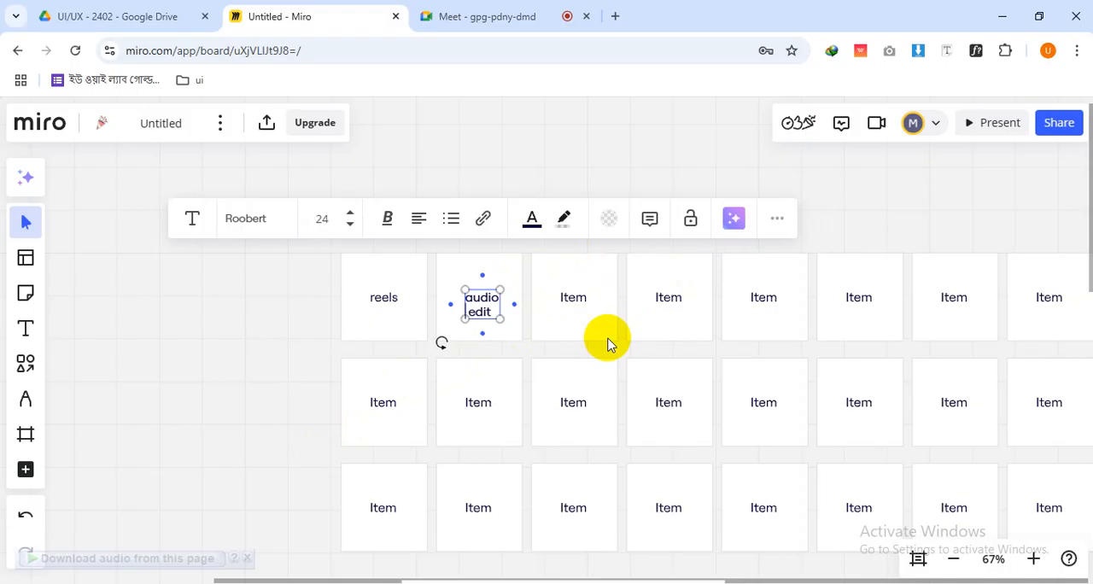
Change the third card in the top row to "sound effects", widening its text box to fit two lines and centre-aligning the text
{"action": "left_click", "coordinate": [579, 301]}
{"action": "double_click", "coordinate": [579, 300]}
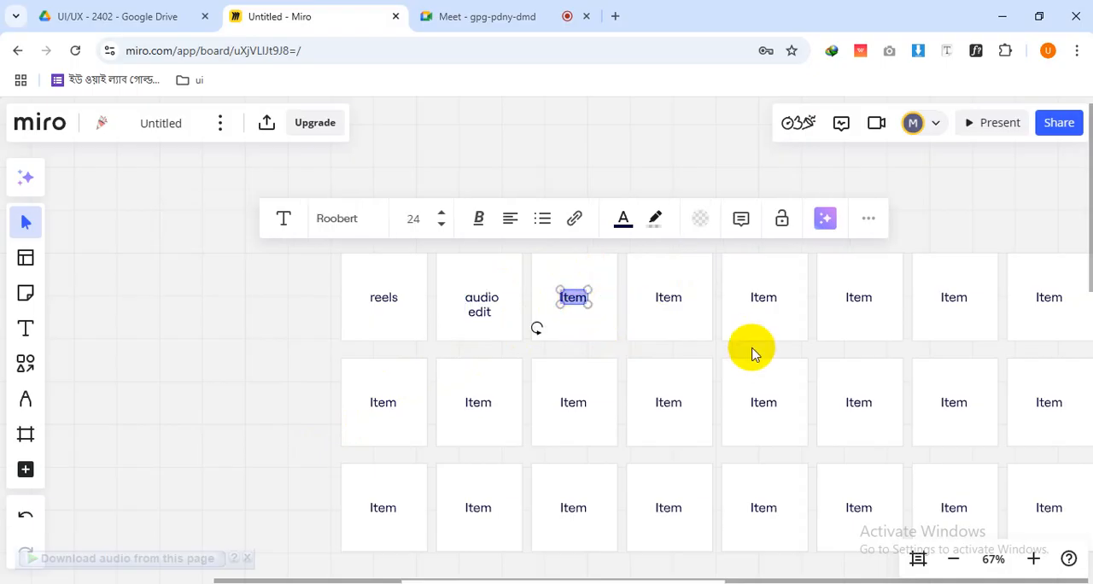
{"action": "type", "text": "sou"}
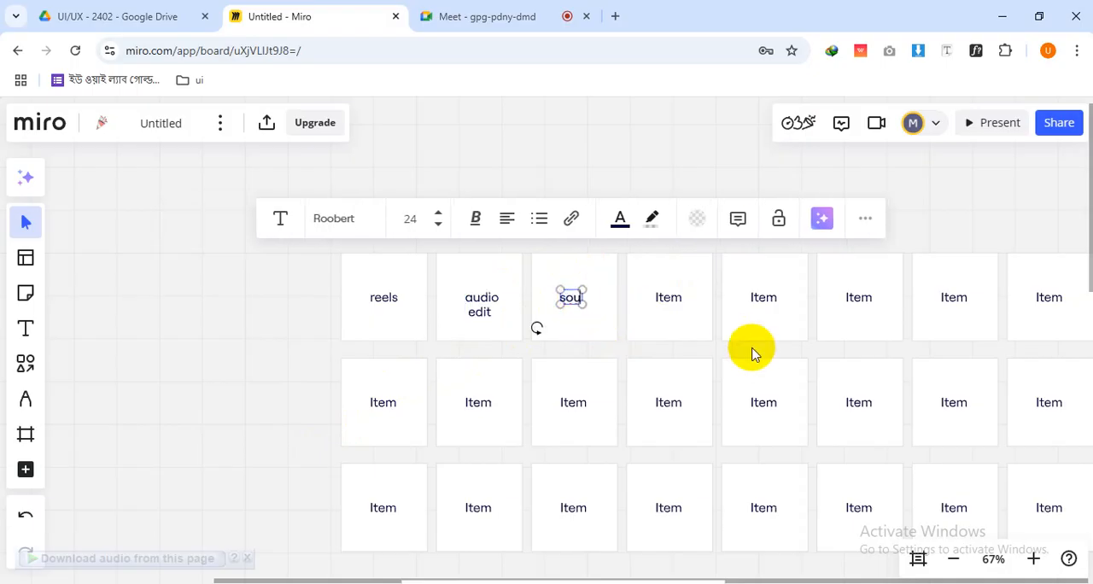
{"action": "type", "text": "nd eff"}
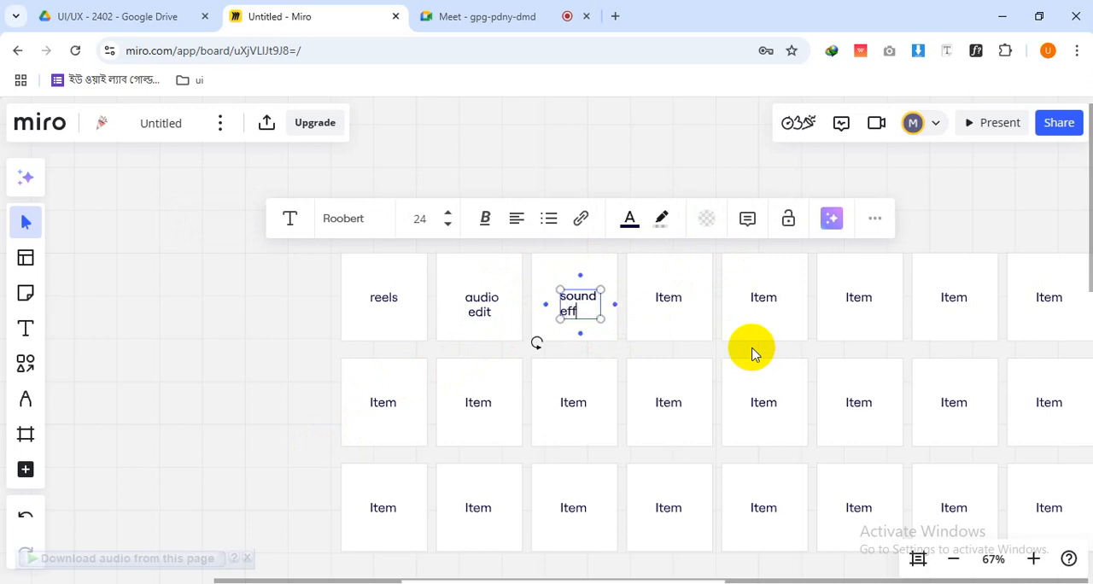
{"action": "type", "text": "ects"}
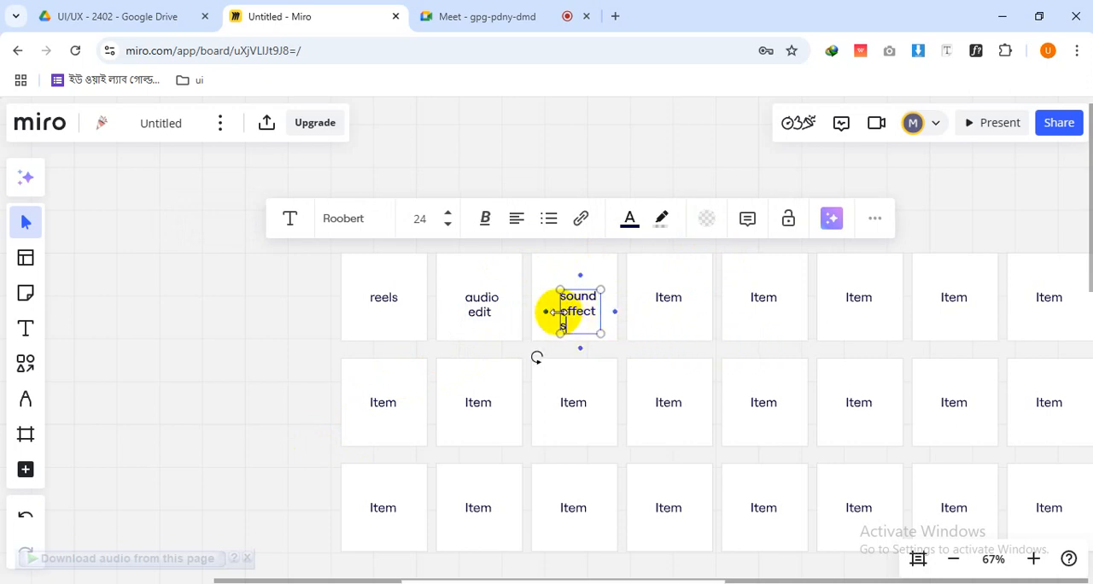
{"action": "left_click_drag", "start_coordinate": [559, 311], "coordinate": [550, 312]}
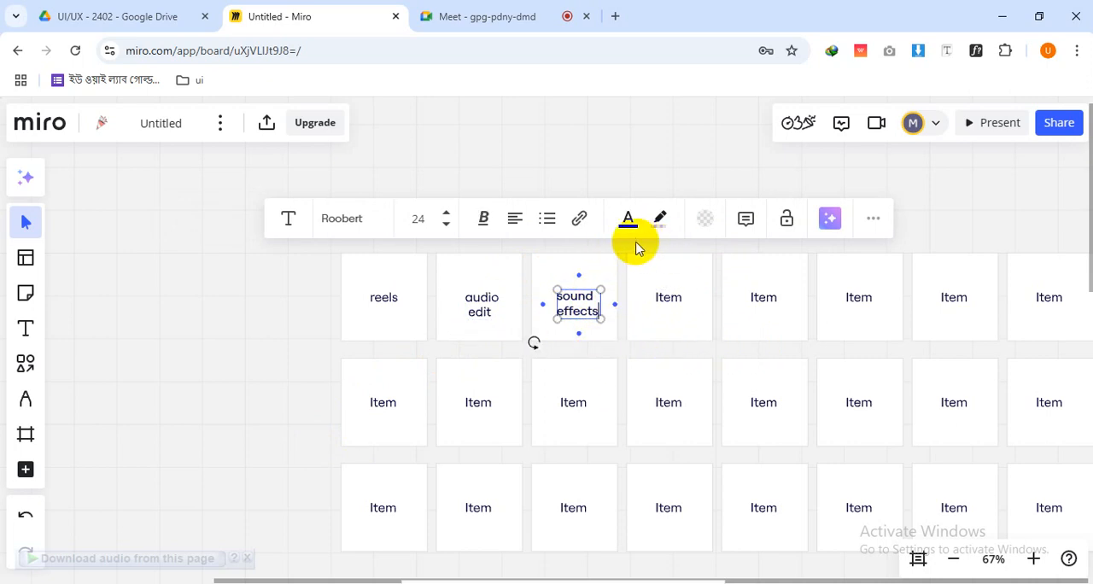
{"action": "left_click", "coordinate": [515, 224]}
{"action": "left_click", "coordinate": [515, 256]}
{"action": "left_click", "coordinate": [649, 349]}
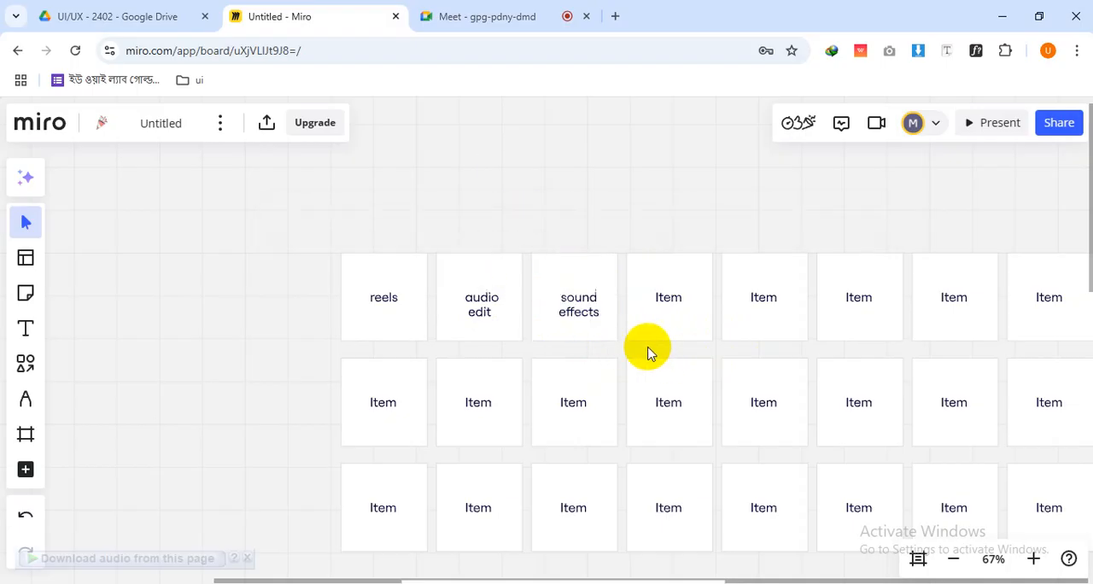
Change the fourth card in the top row to "logo design", widening its text box to fit two lines and centre-aligning the text
{"action": "double_click", "coordinate": [667, 297]}
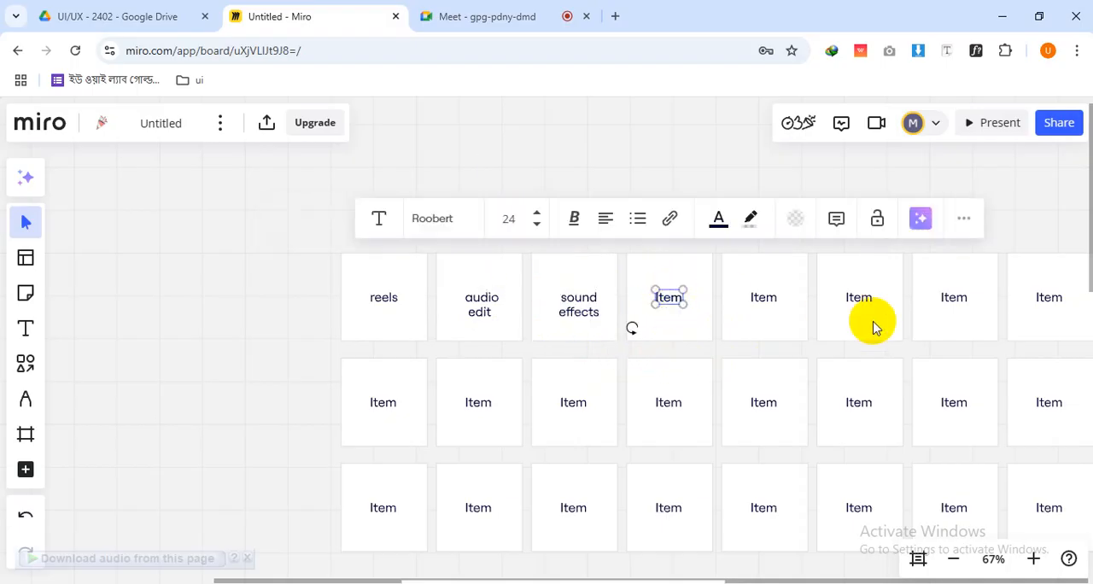
{"action": "type", "text": "logo"}
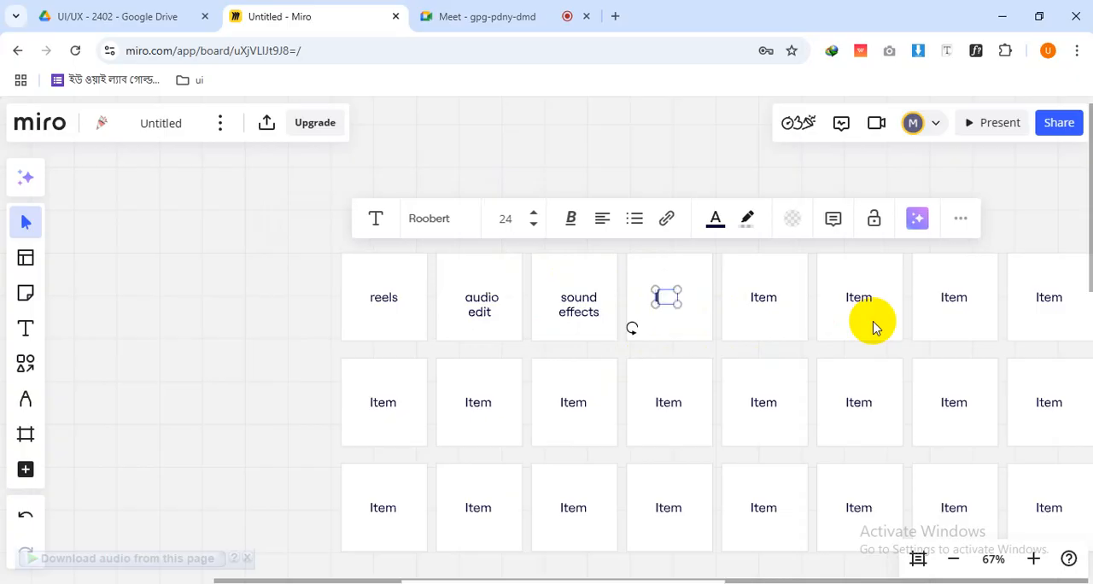
{"action": "type", "text": " design"}
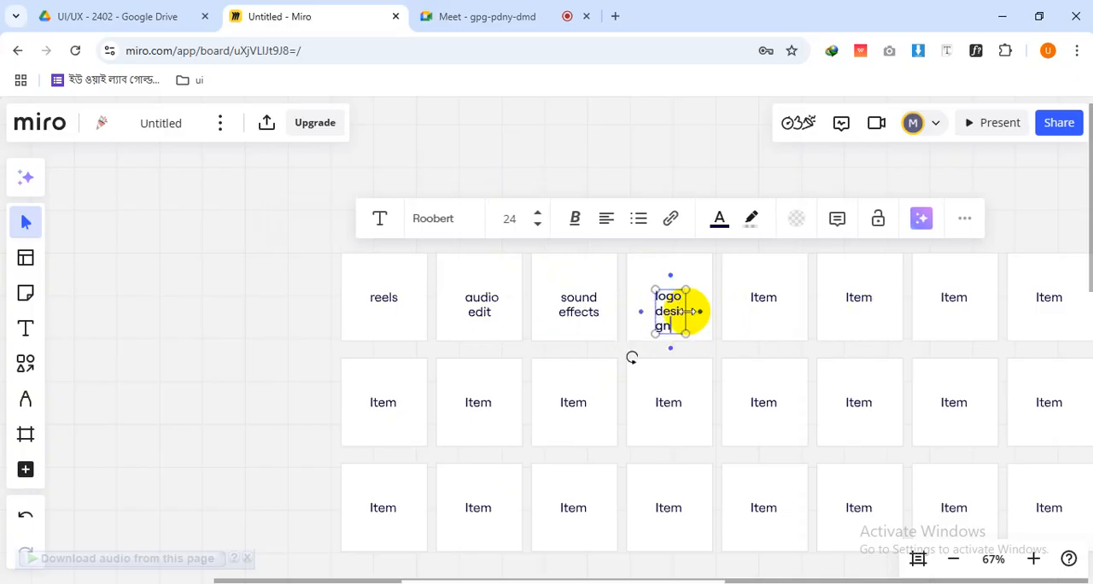
{"action": "left_click_drag", "start_coordinate": [686, 312], "coordinate": [706, 311]}
{"action": "left_click", "coordinate": [616, 218]}
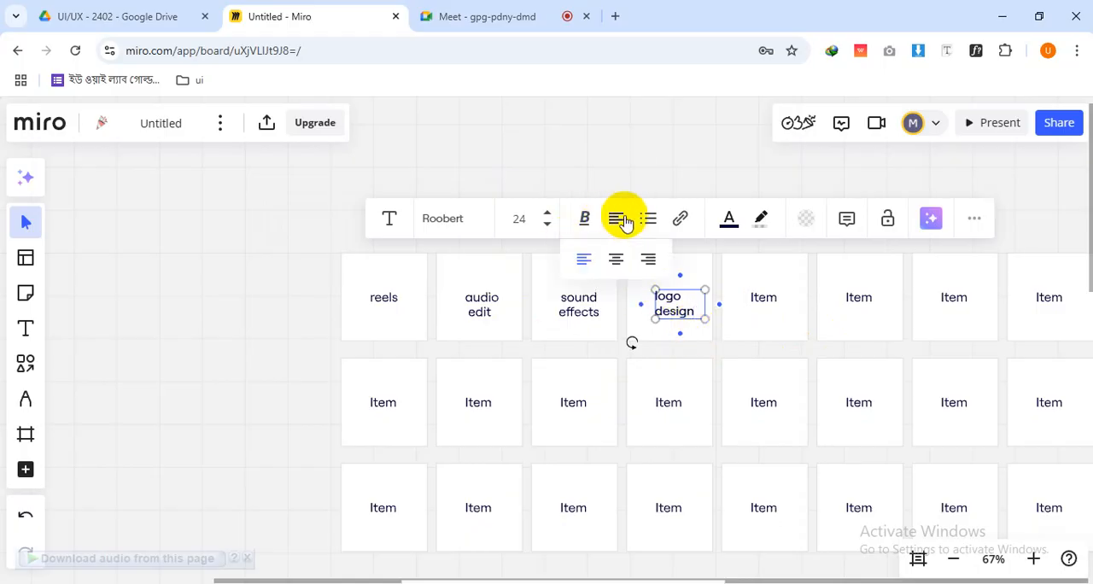
{"action": "left_click", "coordinate": [615, 258]}
Change the text of the fifth card in the top row to "branding"
{"action": "left_click", "coordinate": [755, 303]}
{"action": "left_click", "coordinate": [763, 301]}
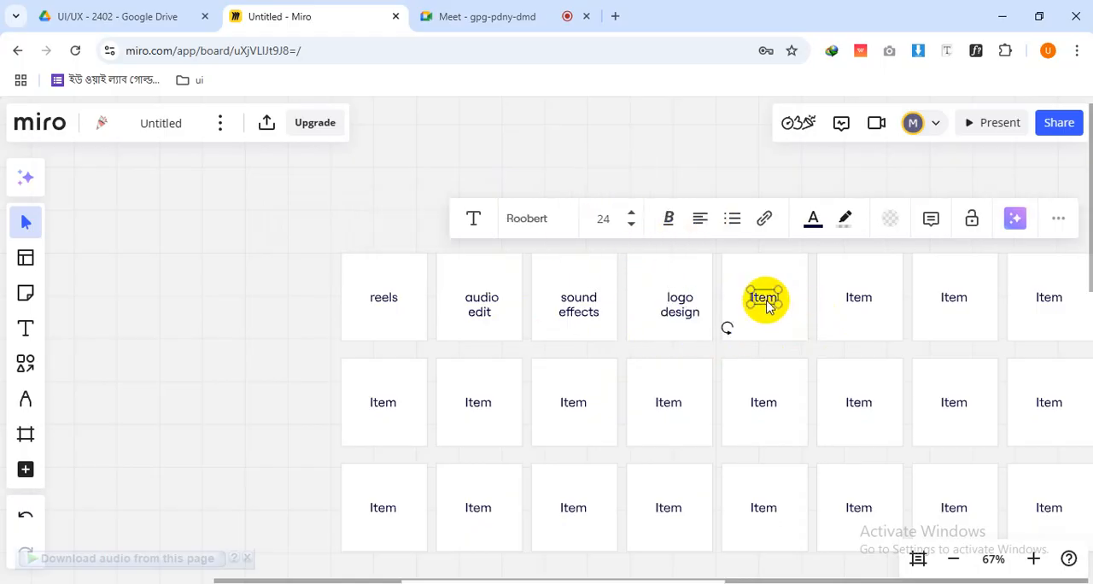
{"action": "type", "text": "b"}
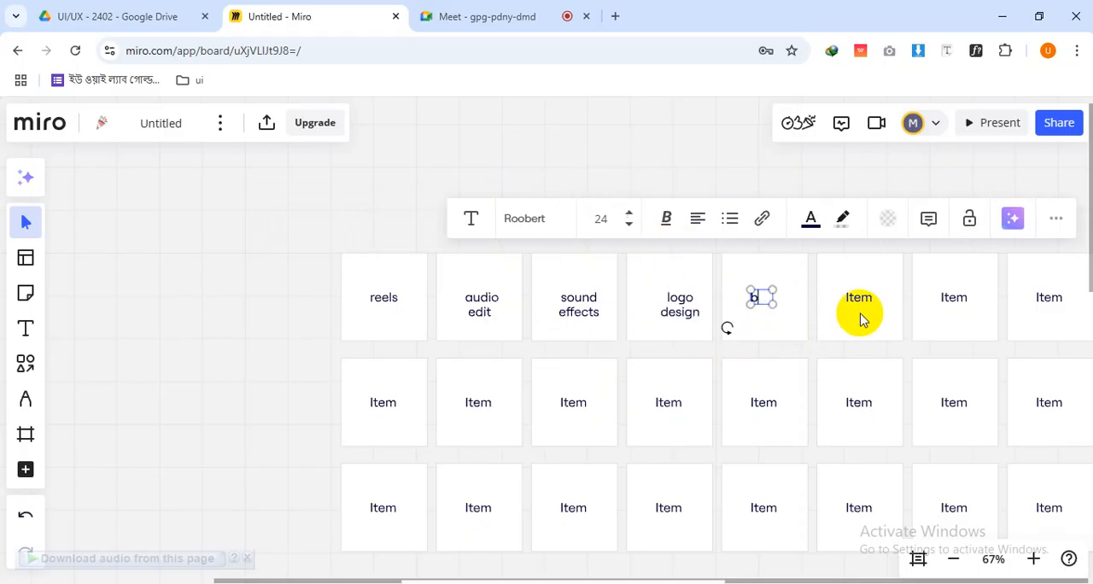
{"action": "type", "text": "randing"}
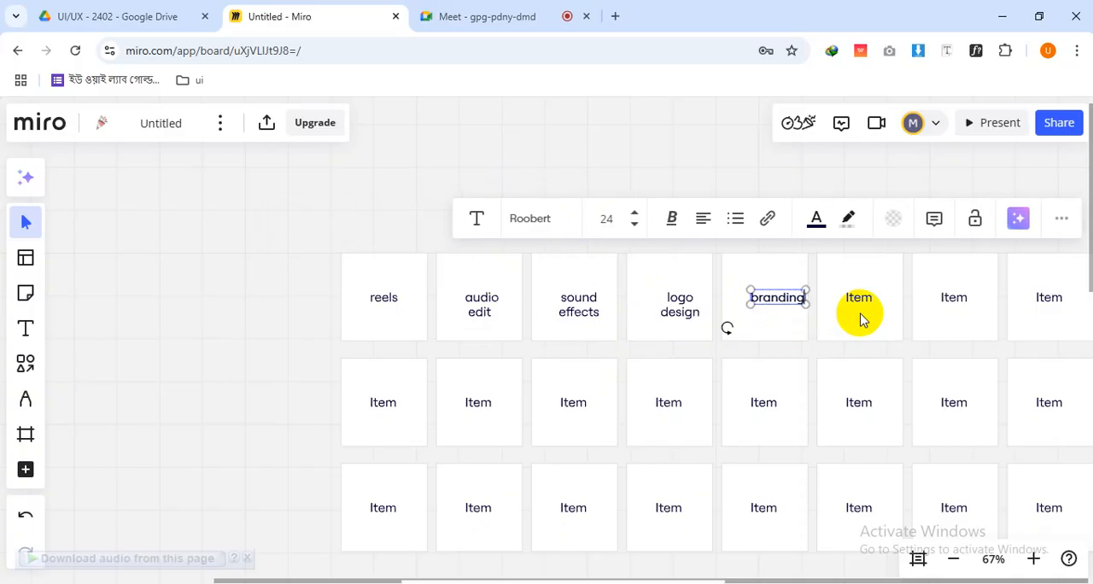
{"action": "left_click", "coordinate": [790, 354]}
{"action": "left_click", "coordinate": [776, 295]}
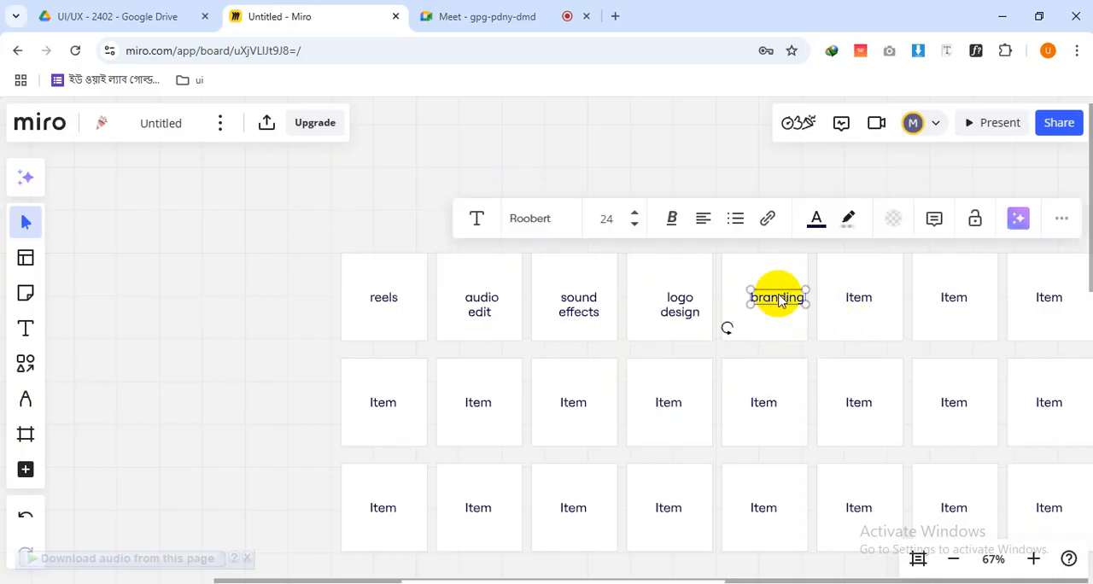
Centre-align the "branding" text and centre its text box horizontally within the card
{"action": "left_click", "coordinate": [703, 220]}
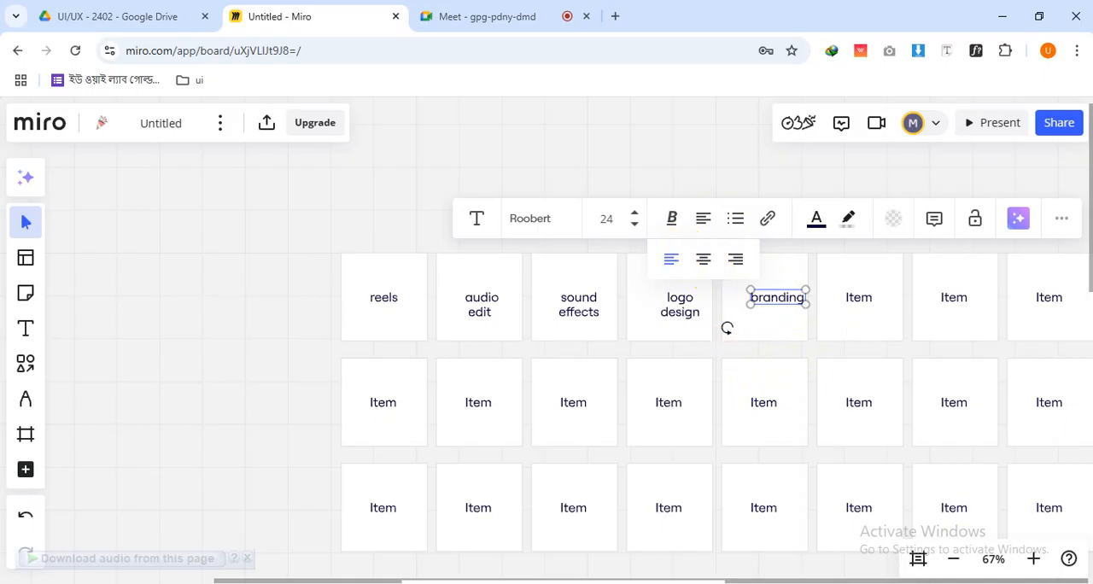
{"action": "left_click", "coordinate": [703, 224]}
{"action": "left_click", "coordinate": [705, 229]}
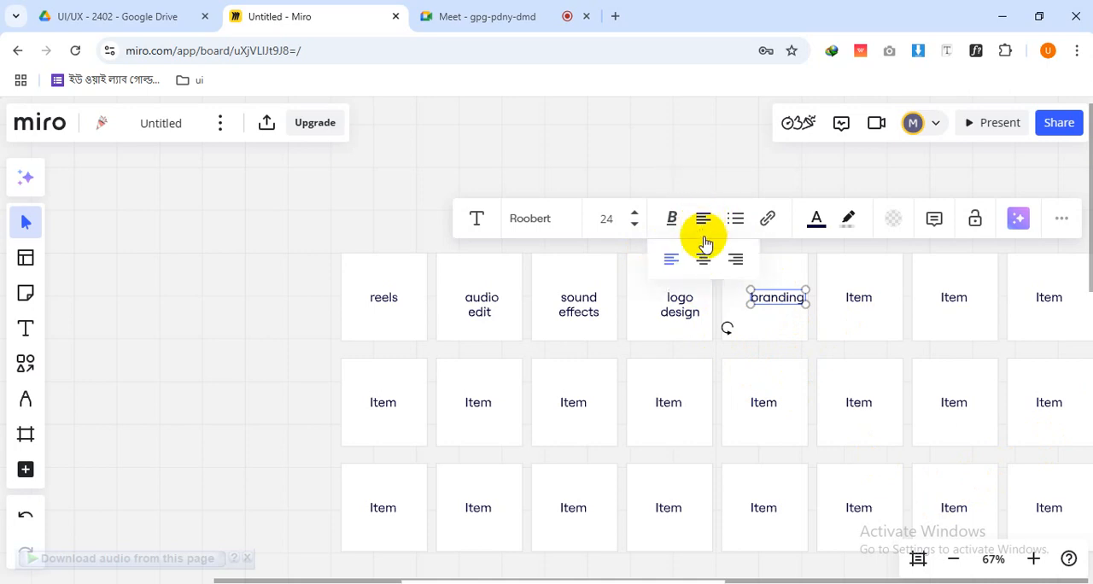
{"action": "left_click", "coordinate": [704, 258]}
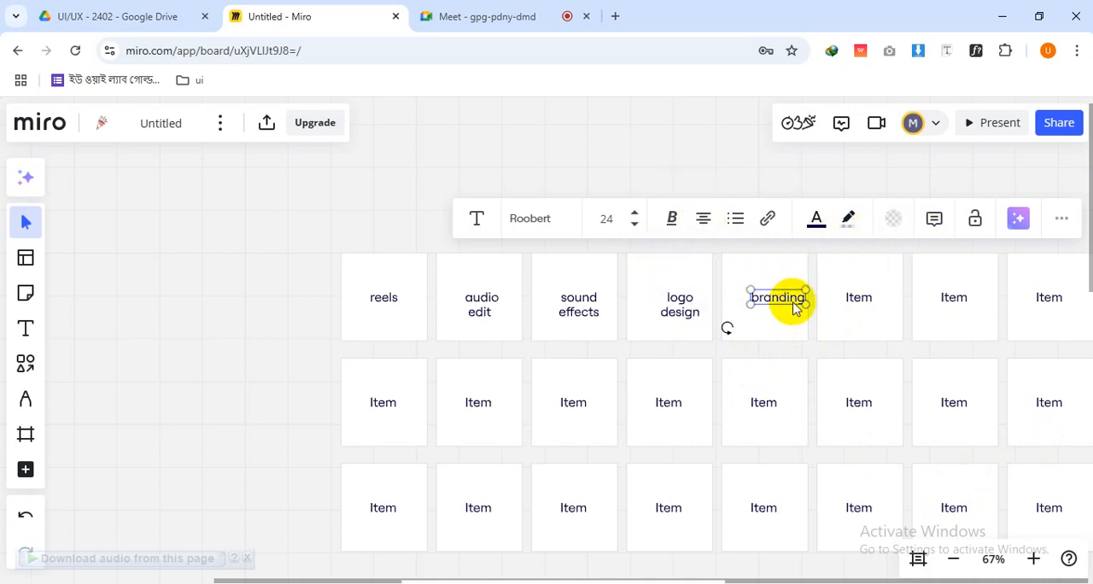
{"action": "left_click_drag", "start_coordinate": [786, 299], "coordinate": [775, 274]}
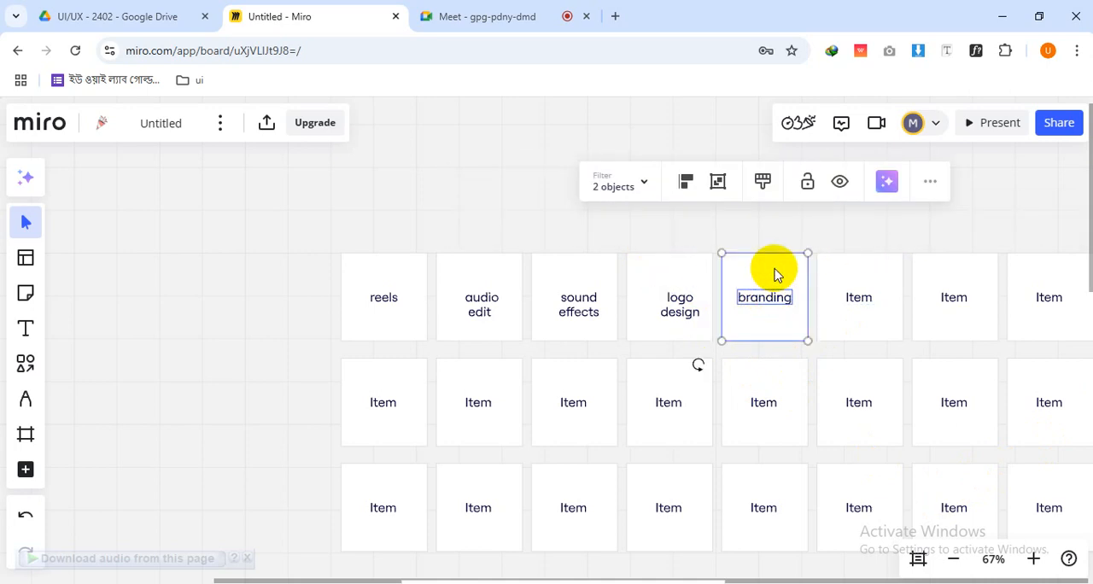
{"action": "left_click", "coordinate": [688, 184]}
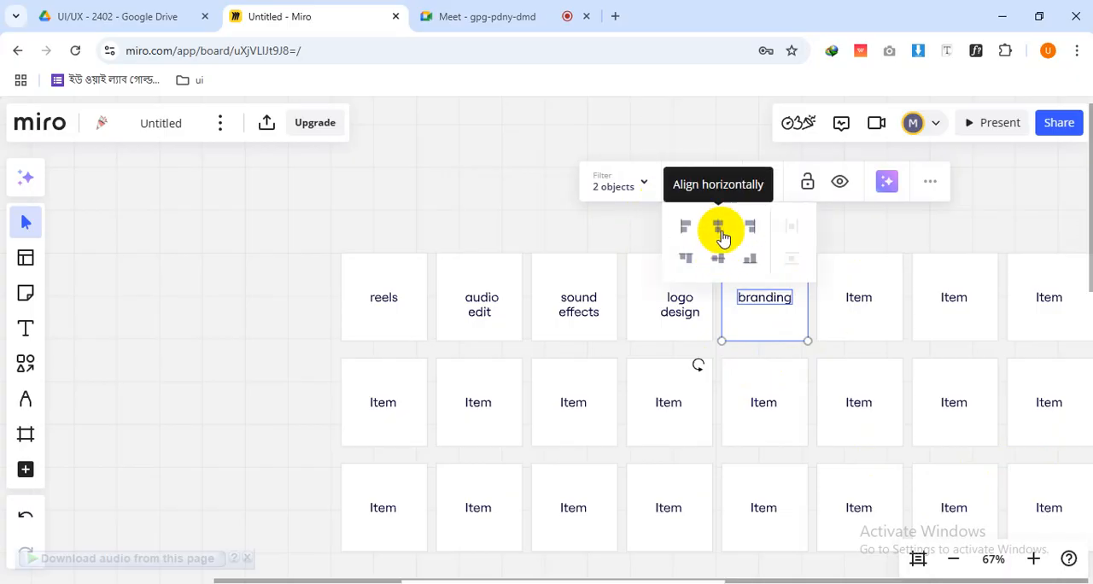
{"action": "left_click", "coordinate": [720, 232]}
{"action": "left_click", "coordinate": [563, 213]}
Change the sixth card in the top row to "seo" and the seventh card to "smm"
{"action": "left_click_drag", "start_coordinate": [891, 363], "coordinate": [757, 313]}
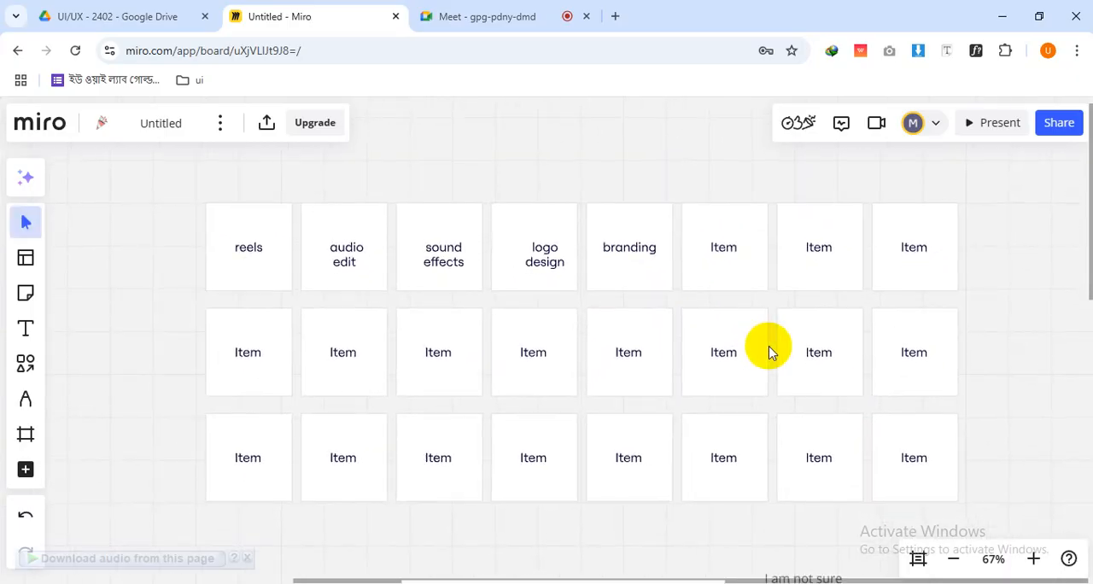
{"action": "left_click_drag", "start_coordinate": [707, 275], "coordinate": [710, 283]}
{"action": "left_click", "coordinate": [725, 253]}
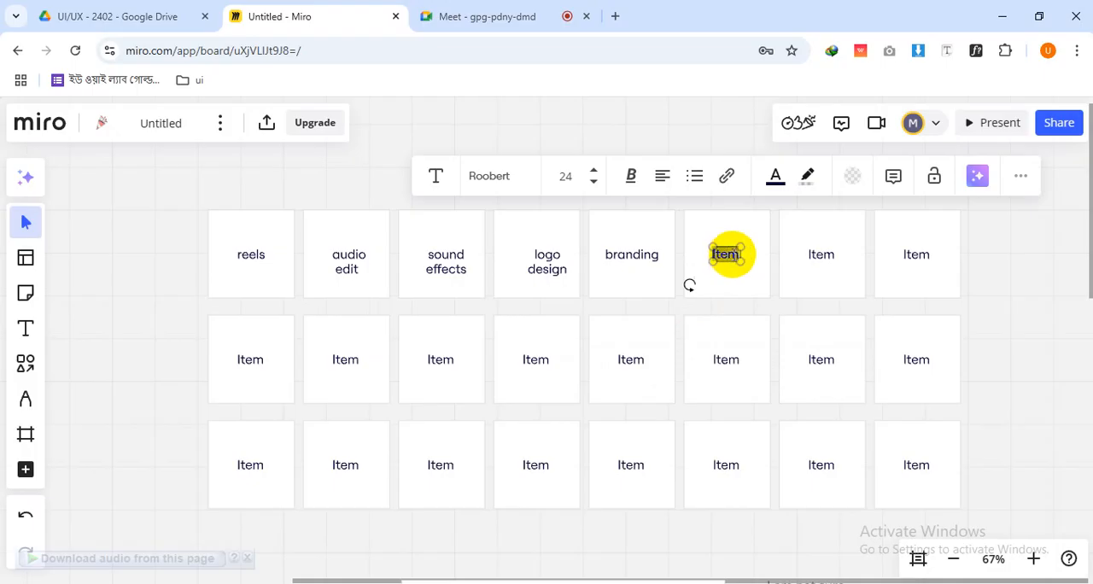
{"action": "type", "text": "seo"}
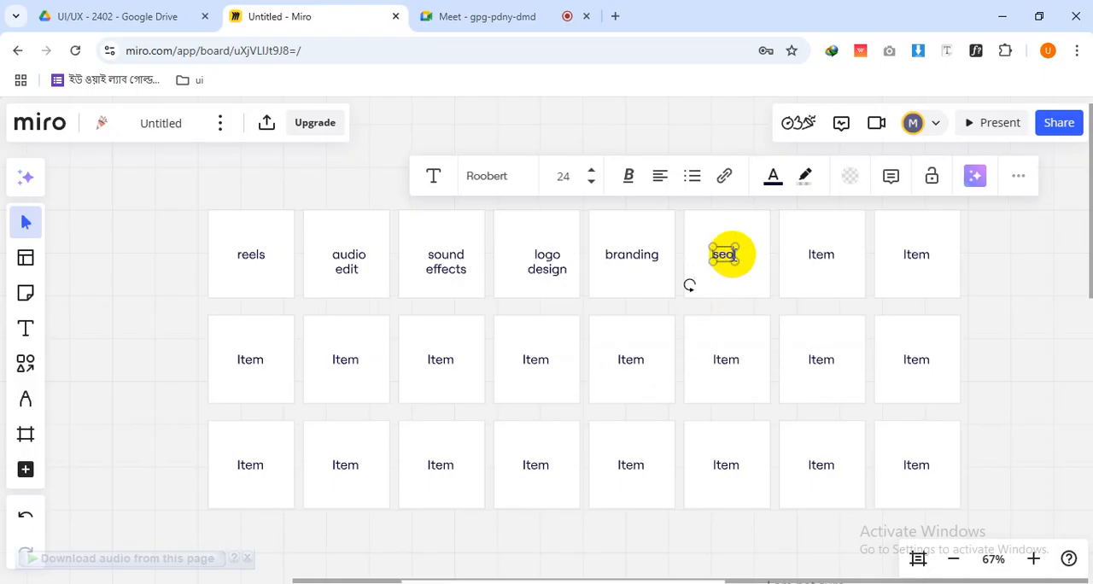
{"action": "left_click", "coordinate": [820, 252]}
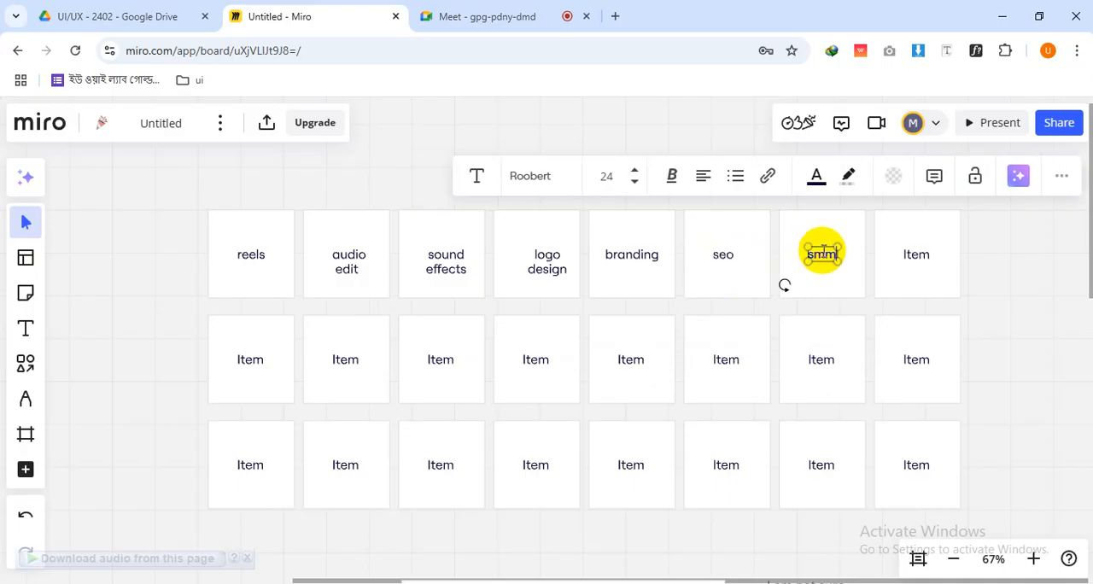
Change the text of the last card in the top row to "Stock Footage", with each word on its own line
{"action": "left_click", "coordinate": [915, 256]}
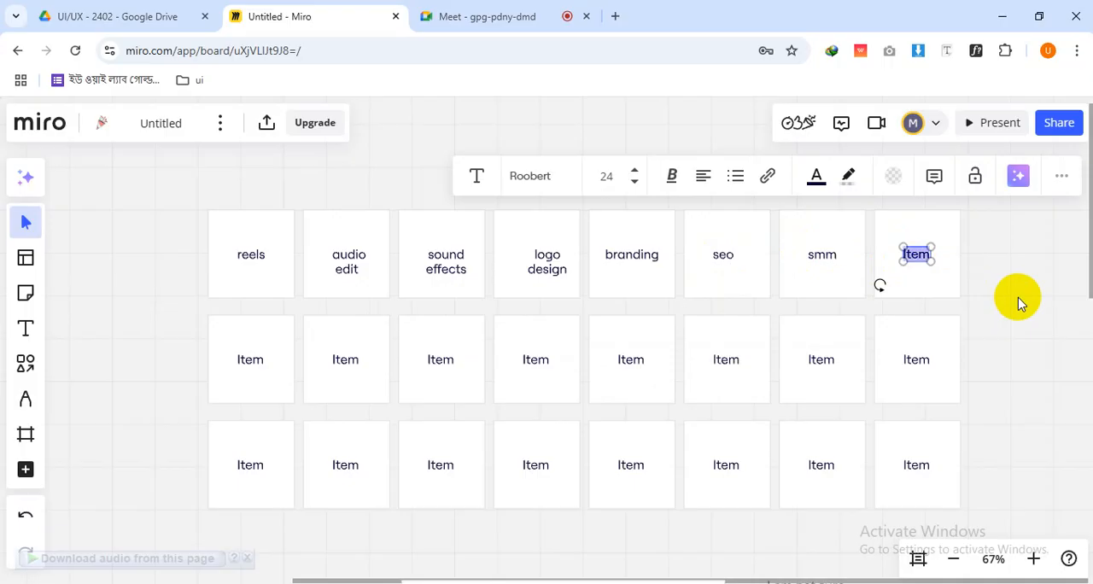
{"action": "type", "text": "Stok"}
{"action": "key", "text": "Return"}
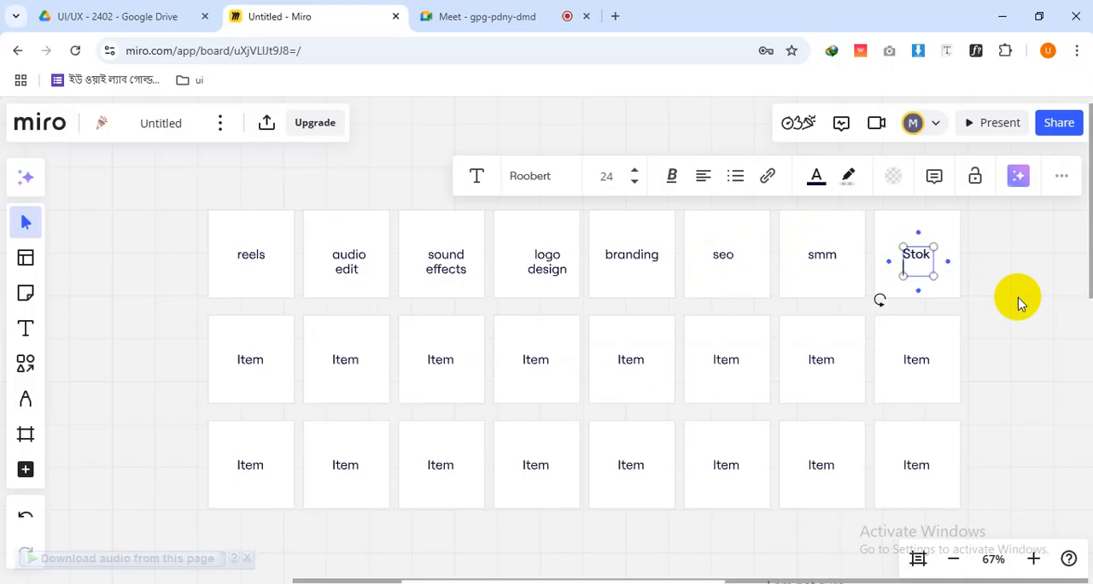
{"action": "type", "text": "ck"}
{"action": "key", "text": "BackSpace"}
{"action": "key", "text": "BackSpace"}
{"action": "key", "text": "BackSpace"}
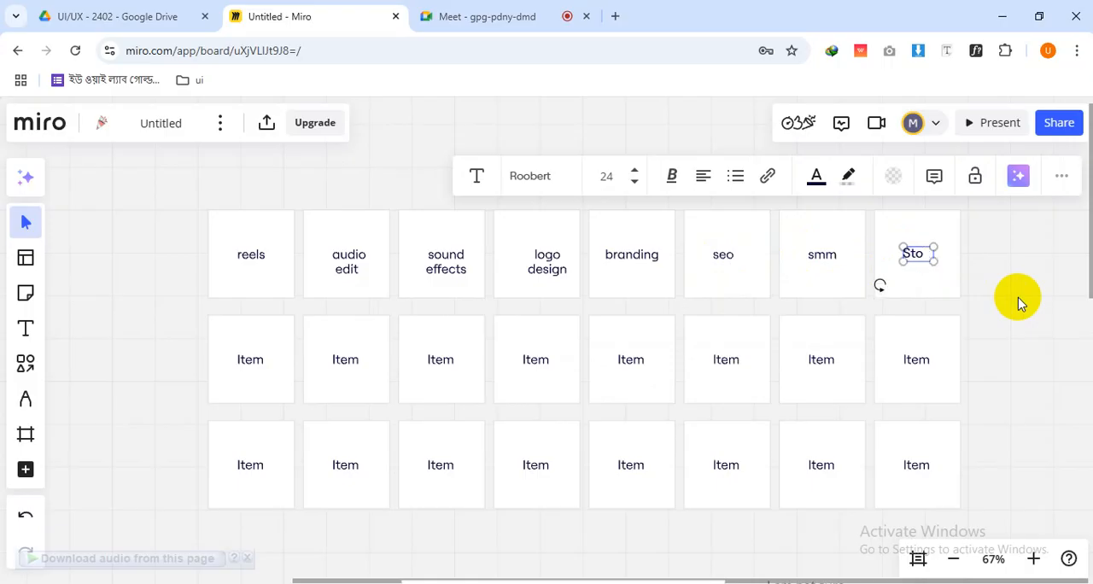
{"action": "type", "text": "ck"}
{"action": "key", "text": "Return"}
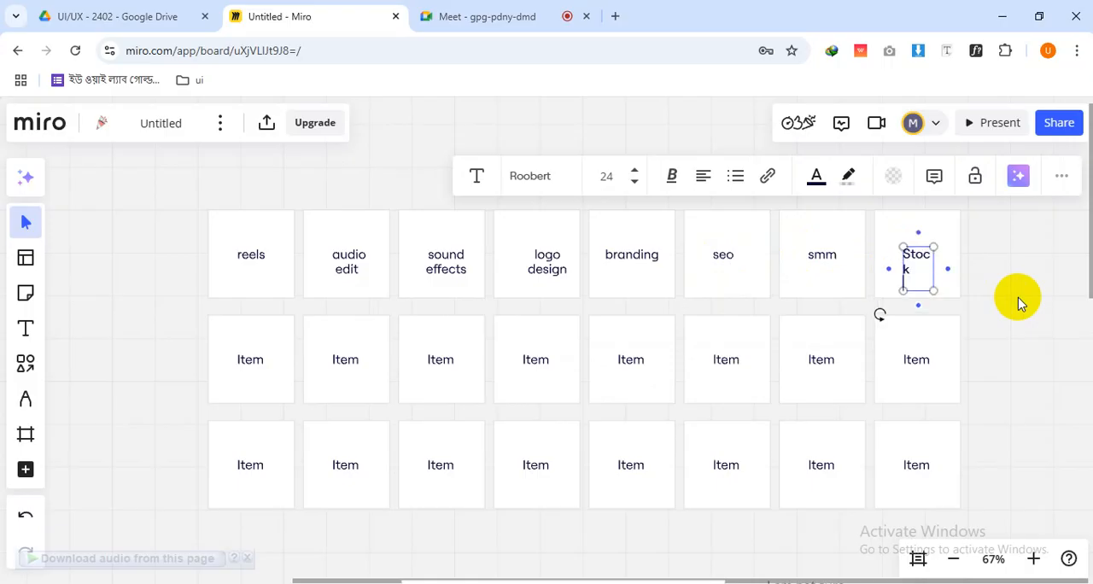
{"action": "type", "text": "Footage"}
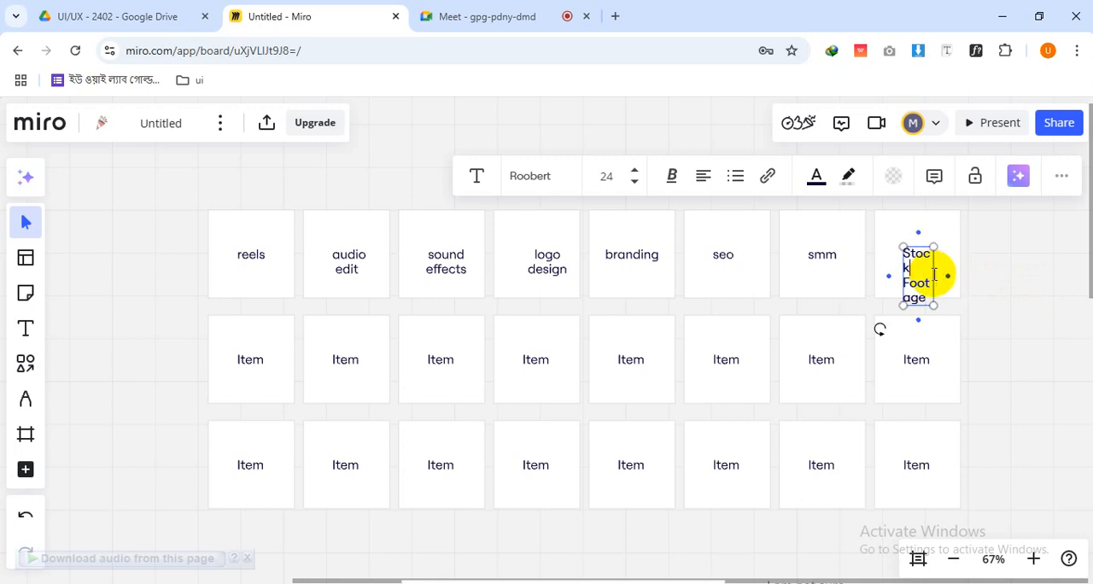
Widen the "Stock Footage" text box so each word fits on one line, and centre-align its text
{"action": "left_click_drag", "start_coordinate": [934, 273], "coordinate": [962, 268]}
{"action": "key", "text": "ctrl+a"}
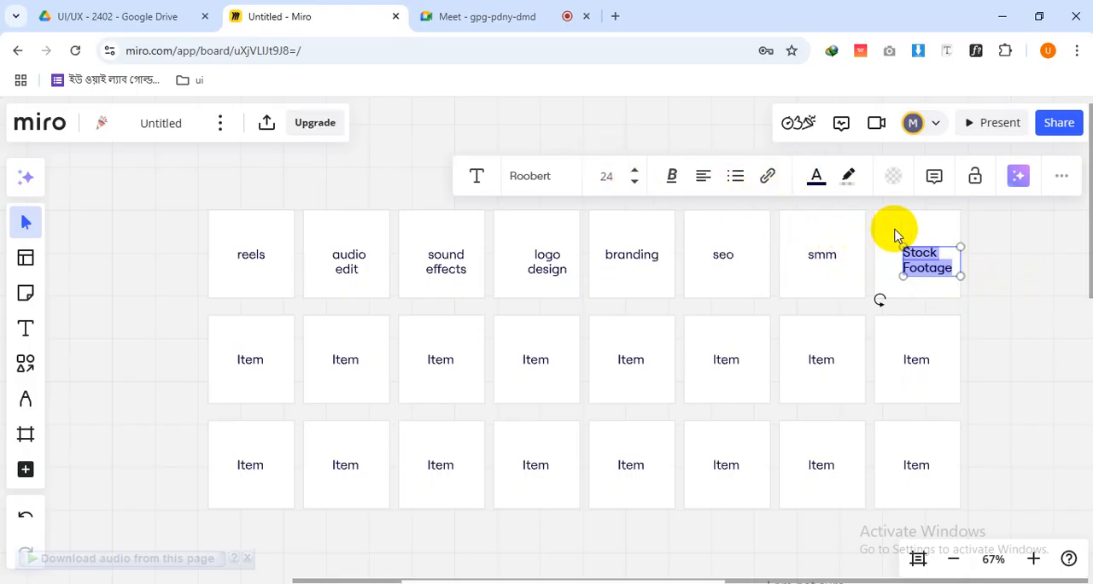
{"action": "left_click", "coordinate": [703, 176]}
{"action": "left_click", "coordinate": [703, 214]}
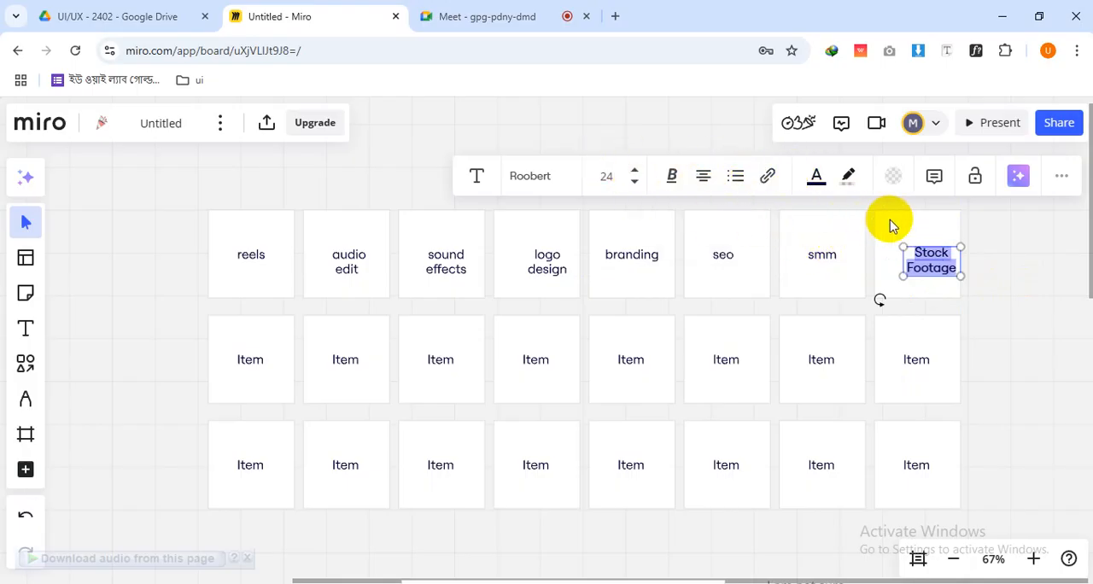
Centre the "Stock Footage" text box horizontally within its card
{"action": "left_click", "coordinate": [891, 225]}
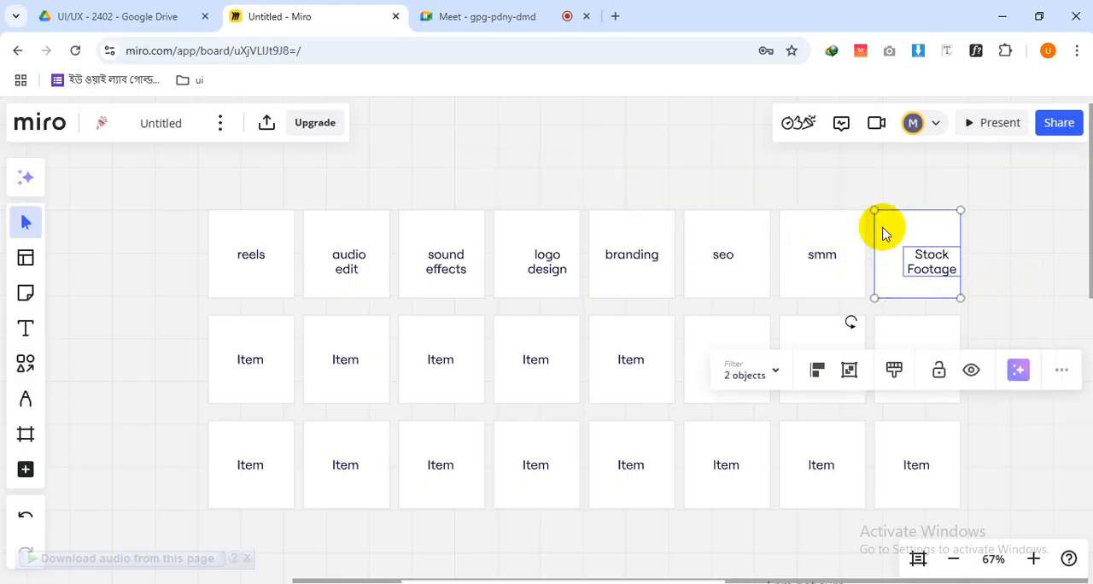
{"action": "left_click", "coordinate": [818, 382]}
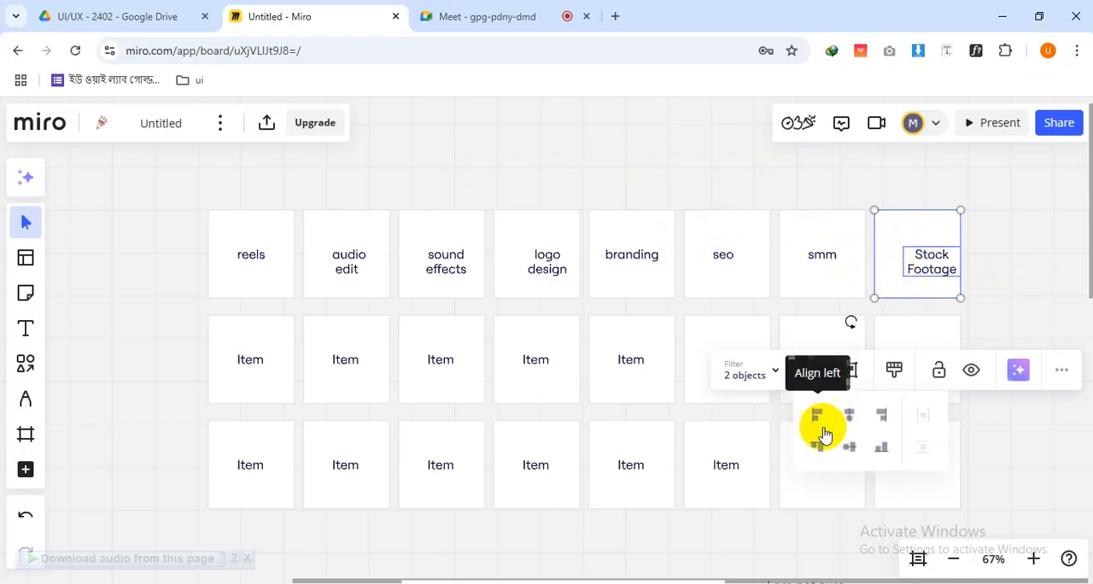
{"action": "left_click", "coordinate": [974, 286]}
{"action": "left_click", "coordinate": [930, 258]}
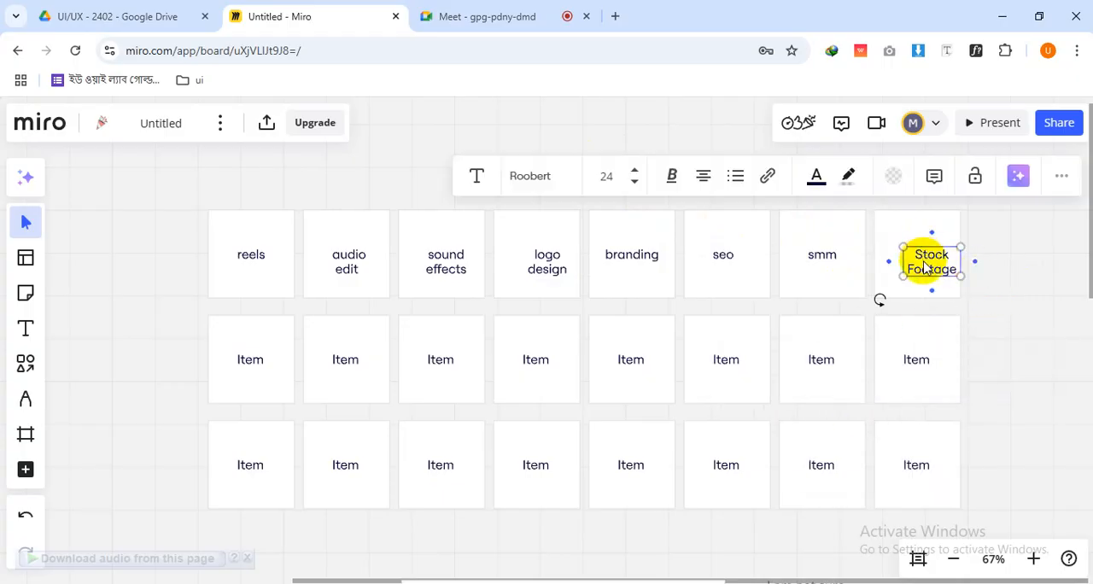
{"action": "left_click", "coordinate": [1006, 272]}
Change the text of the first card in the middle row to "web ui"
{"action": "scroll", "coordinate": [1007, 274], "scroll_direction": "down", "scroll_amount": 3}
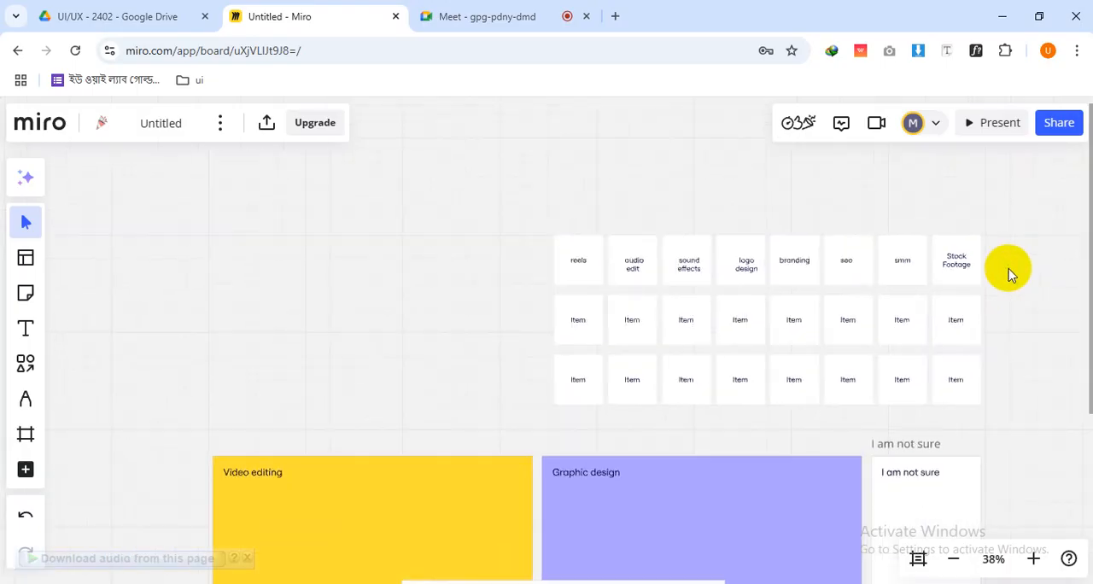
{"action": "left_click_drag", "start_coordinate": [773, 381], "coordinate": [624, 366]}
{"action": "scroll", "coordinate": [585, 370], "scroll_direction": "up", "scroll_amount": 1}
{"action": "left_click_drag", "start_coordinate": [498, 374], "coordinate": [631, 383]}
{"action": "left_click_drag", "start_coordinate": [601, 527], "coordinate": [589, 429]}
{"action": "scroll", "coordinate": [537, 371], "scroll_direction": "up", "scroll_amount": 2}
{"action": "left_click", "coordinate": [523, 342]}
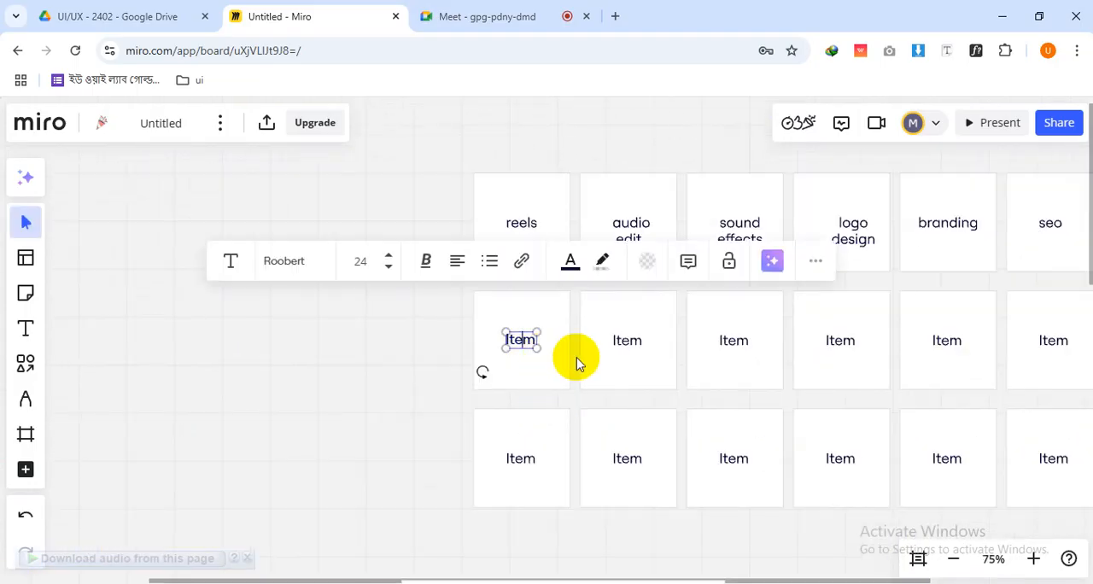
{"action": "type", "text": "web ui"}
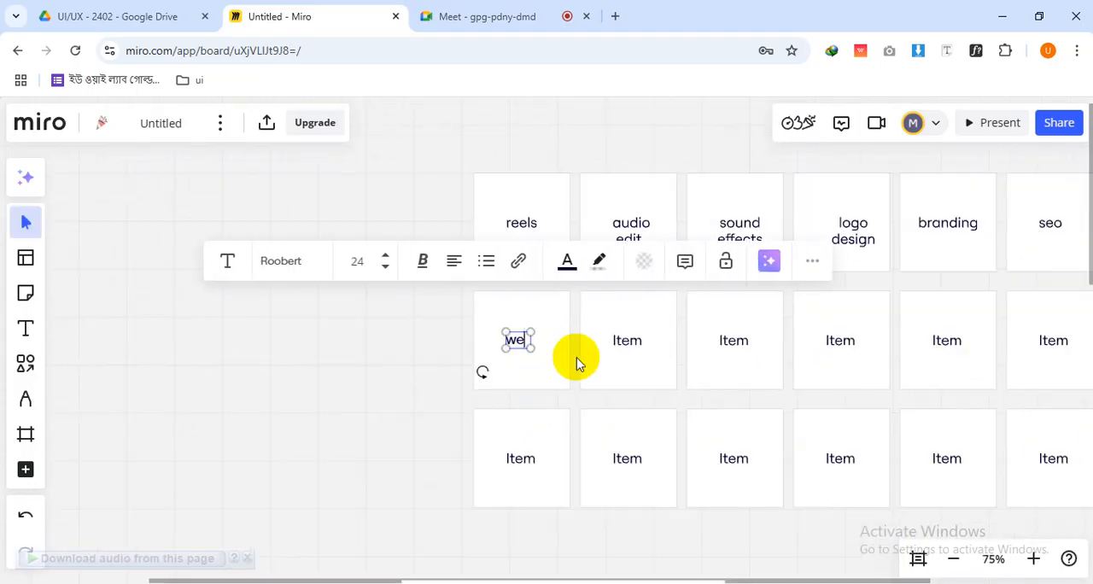
Change the second card in the middle row to "Dashboard" and centre the text within its card
{"action": "left_click", "coordinate": [617, 342]}
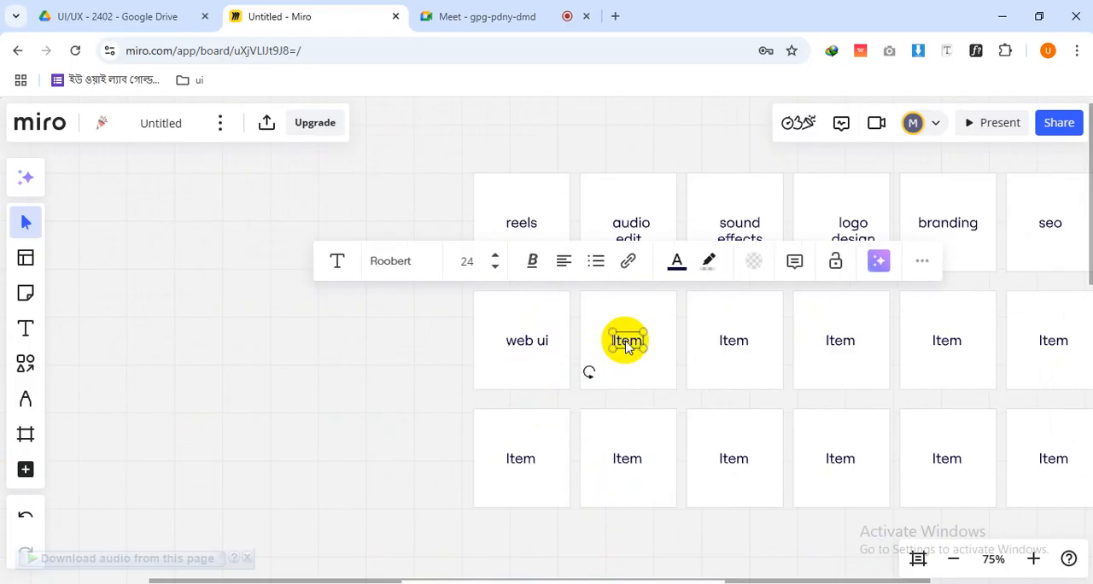
{"action": "left_click", "coordinate": [622, 343]}
{"action": "type", "text": "Dashbora"}
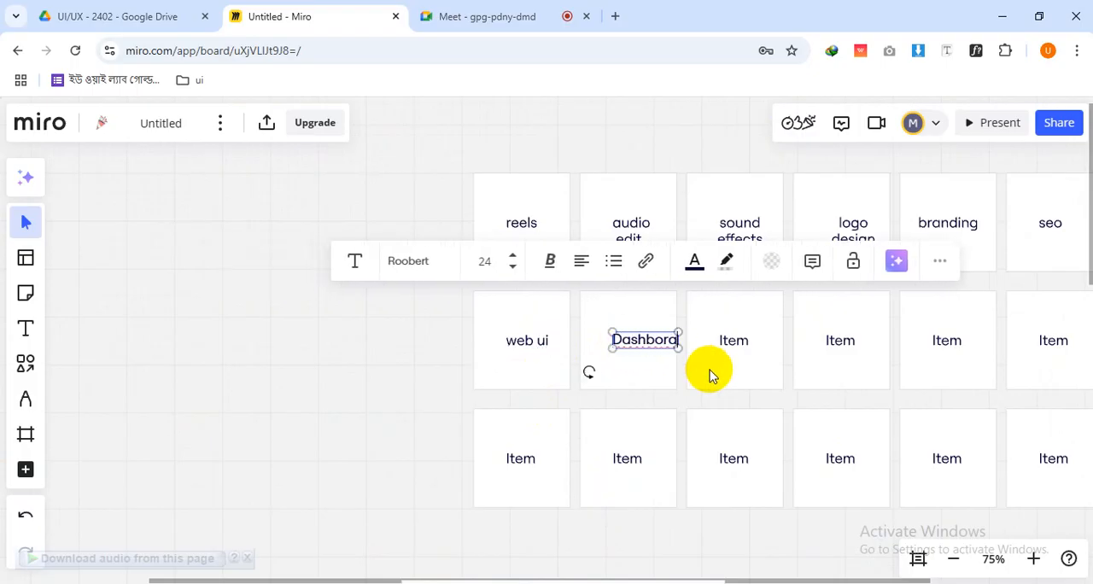
{"action": "key", "text": "BackSpace"}
{"action": "key", "text": "BackSpace"}
{"action": "type", "text": "ard"}
{"action": "scroll", "coordinate": [637, 355], "scroll_direction": "up", "scroll_amount": 2}
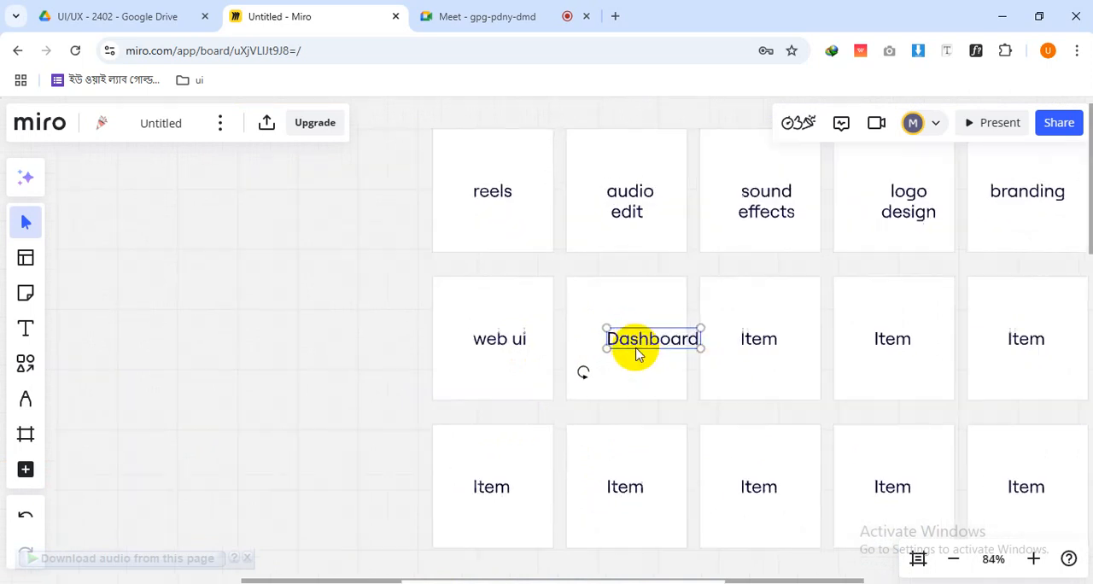
{"action": "left_click_drag", "start_coordinate": [650, 345], "coordinate": [622, 345]}
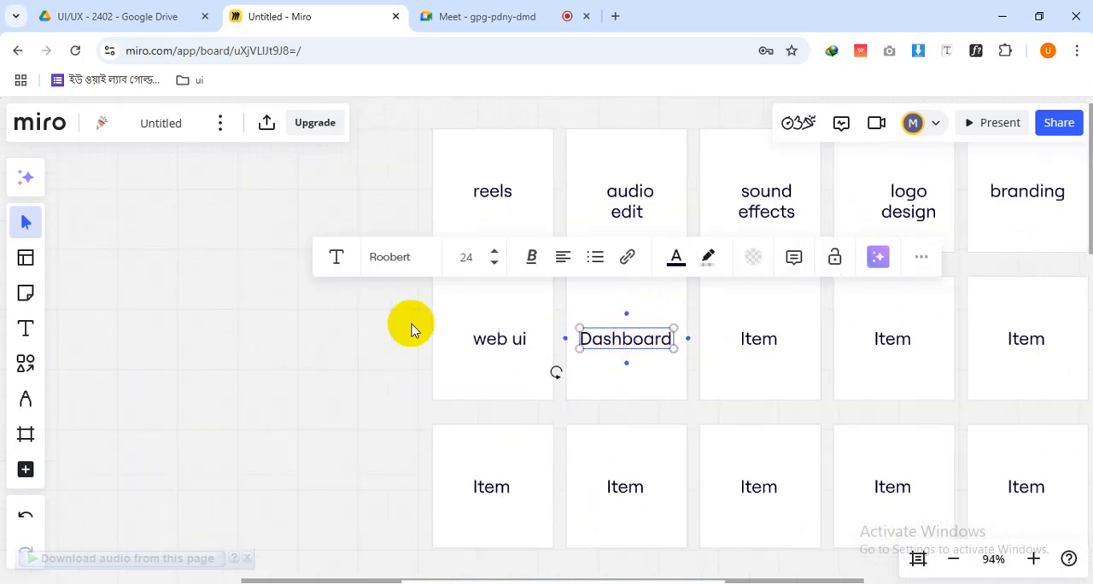
{"action": "left_click", "coordinate": [310, 334]}
Change the text of the third card in the middle row to "app"
{"action": "scroll", "coordinate": [310, 338], "scroll_direction": "down", "scroll_amount": 3}
{"action": "left_click_drag", "start_coordinate": [540, 397], "coordinate": [434, 434]}
{"action": "scroll", "coordinate": [487, 412], "scroll_direction": "up", "scroll_amount": 2}
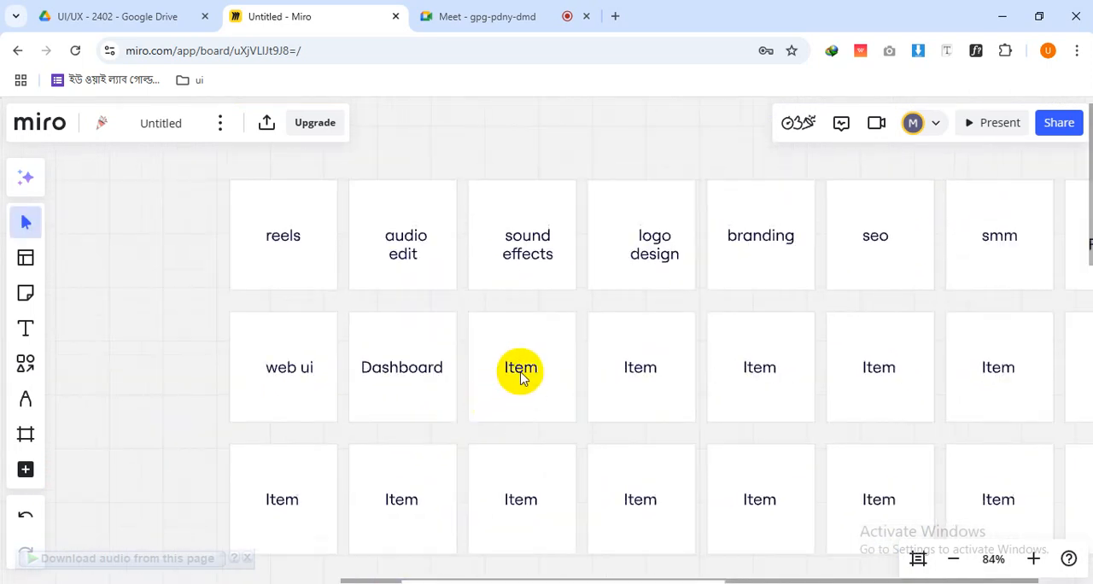
{"action": "left_click", "coordinate": [523, 378]}
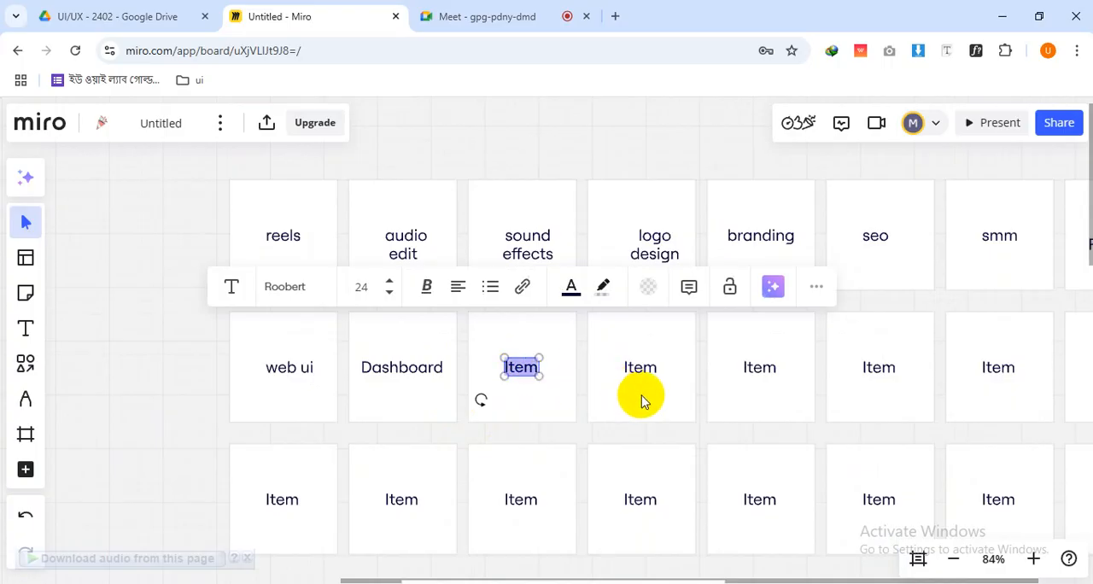
{"action": "type", "text": "mo"}
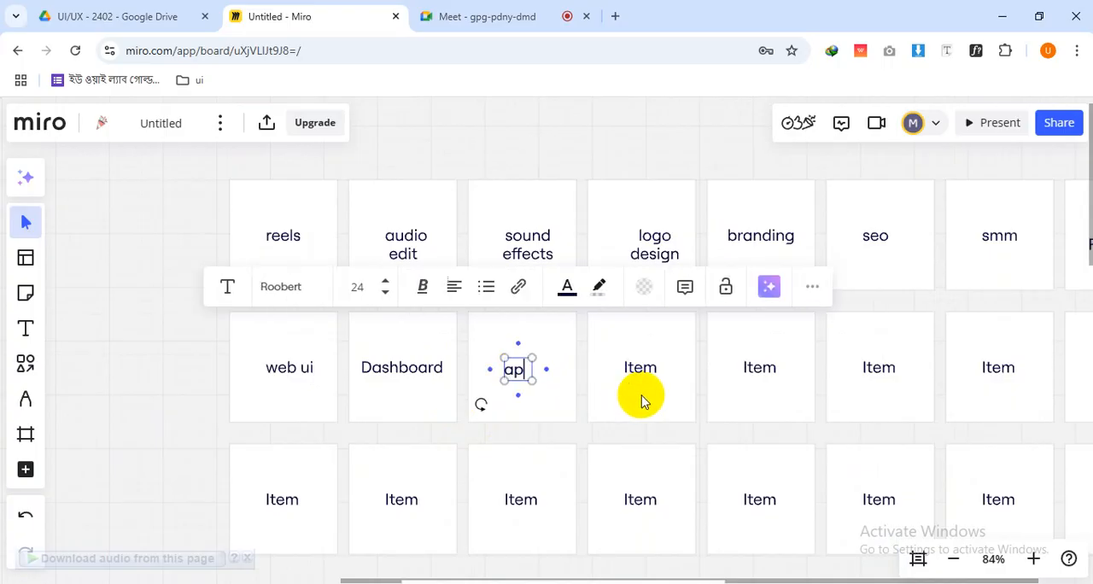
{"action": "key", "text": "BackSpace"}
{"action": "type", "text": "app"}
{"action": "left_click", "coordinate": [653, 443]}
Change the fourth card in the middle row to "thumbnail" and centre the text within its card
{"action": "left_click_drag", "start_coordinate": [700, 441], "coordinate": [530, 478]}
{"action": "double_click", "coordinate": [468, 411]}
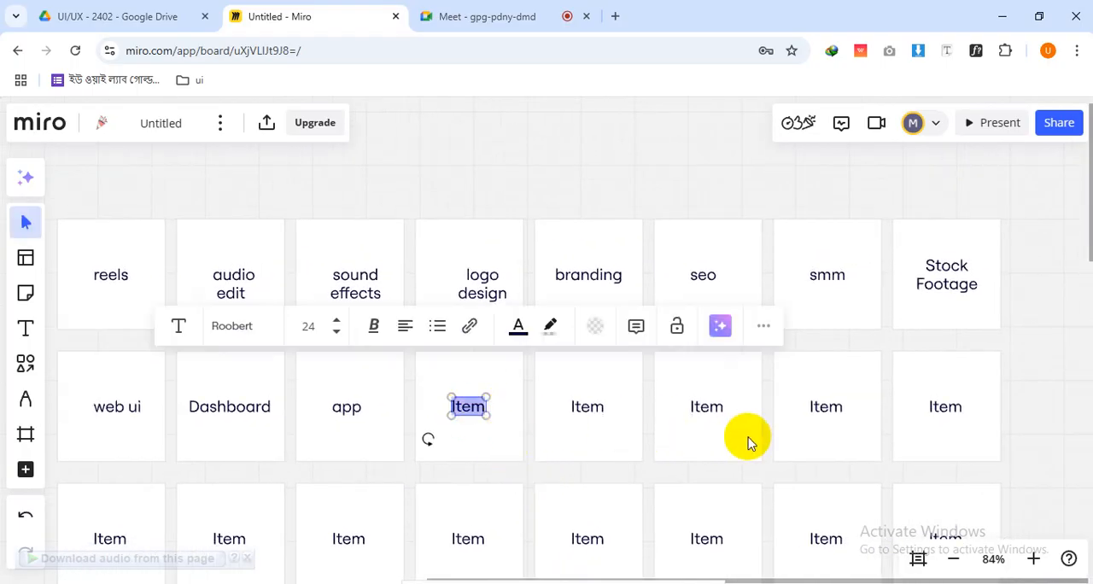
{"action": "type", "text": "th"}
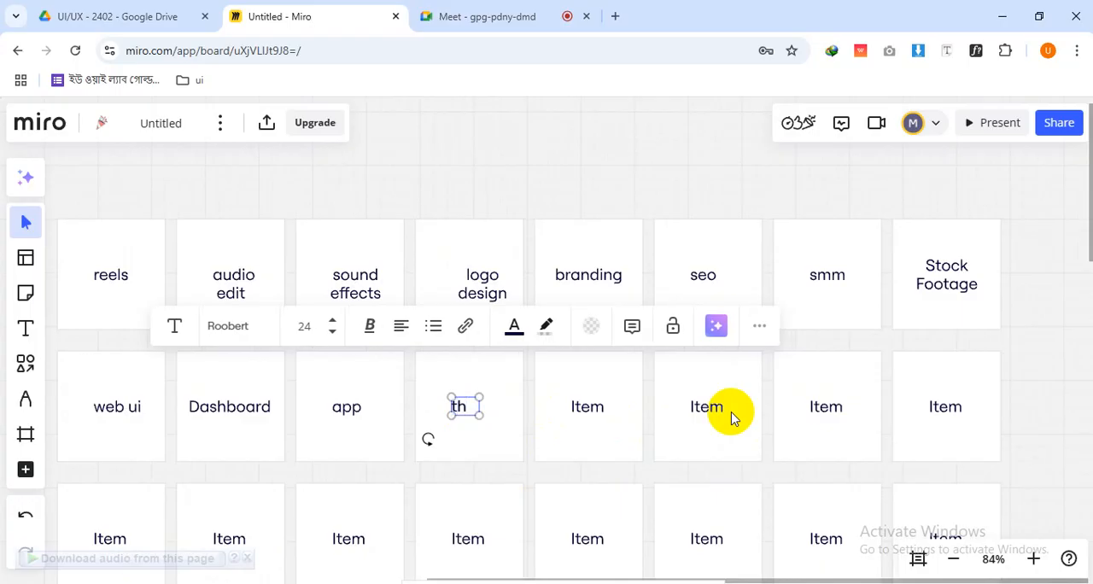
{"action": "type", "text": "umbnail"}
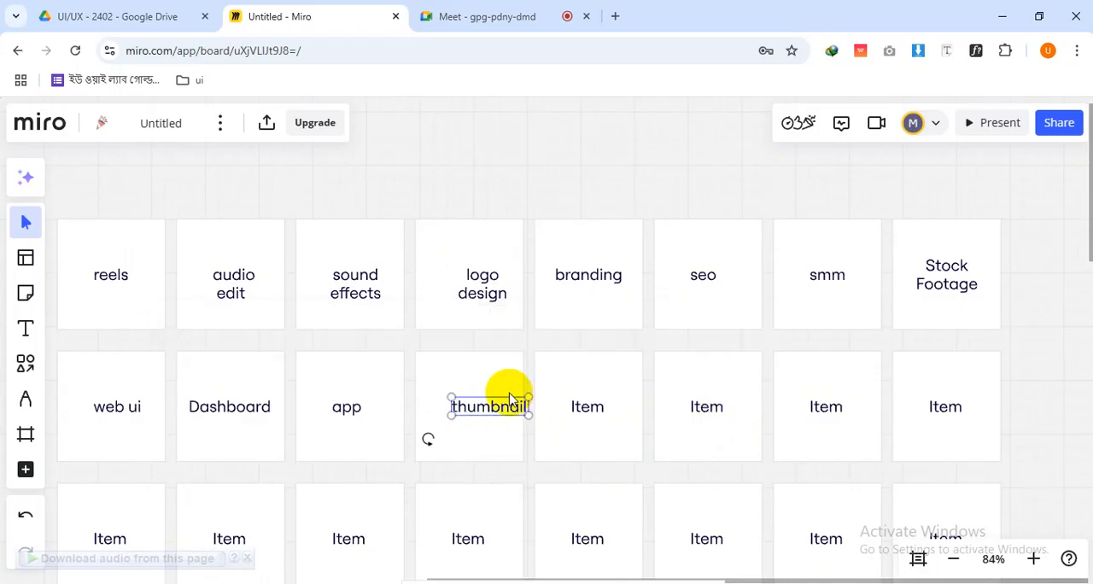
{"action": "double_click", "coordinate": [483, 405]}
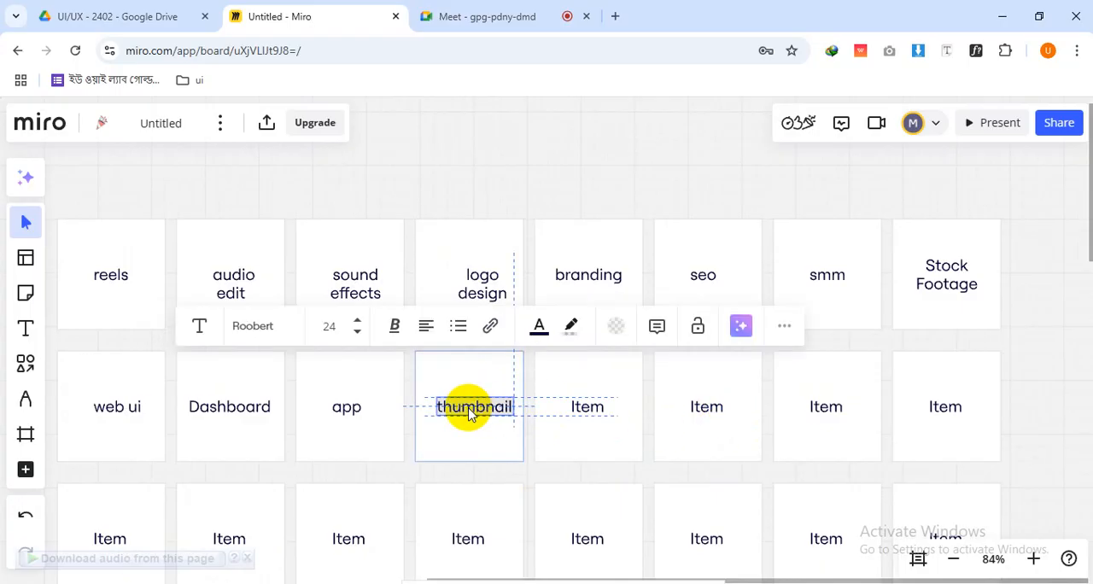
{"action": "left_click_drag", "start_coordinate": [468, 414], "coordinate": [461, 413]}
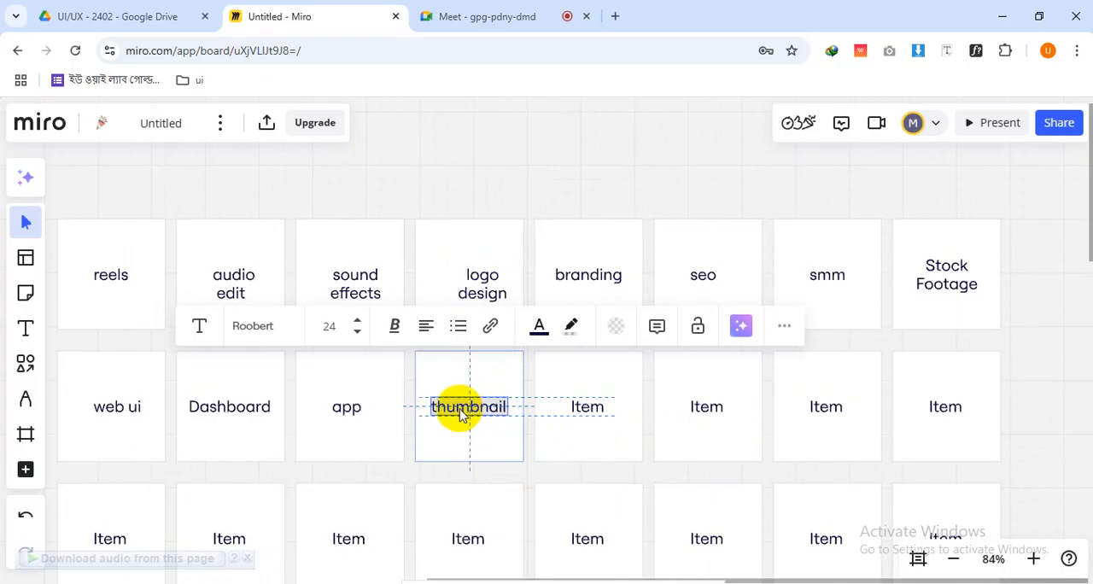
Change the text of the fifth card in the middle row to "YT marketing"
{"action": "double_click", "coordinate": [588, 412]}
{"action": "key", "text": "ctrl+a"}
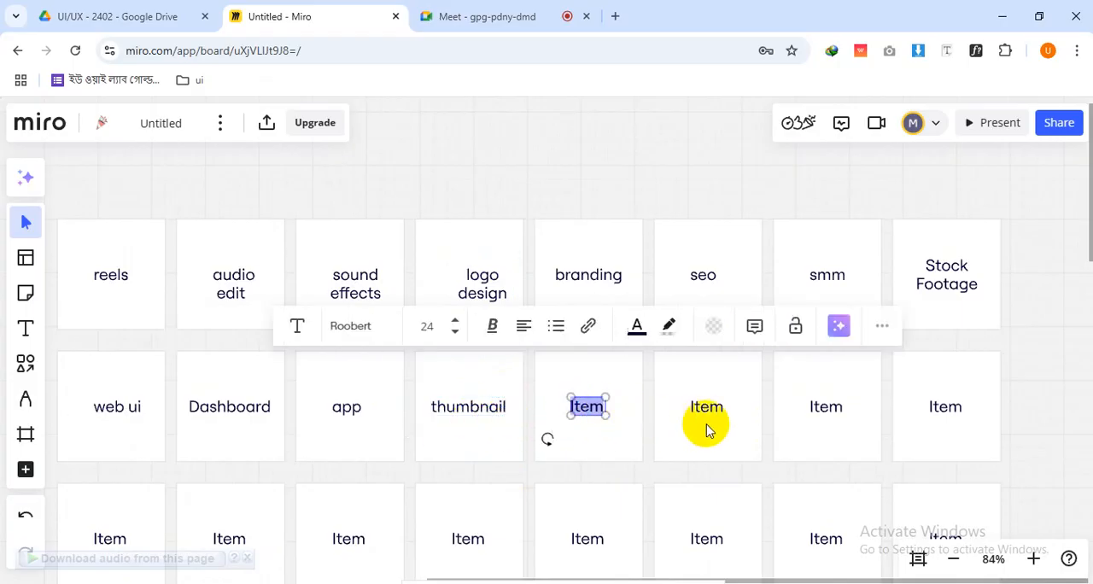
{"action": "type", "text": "YT man"}
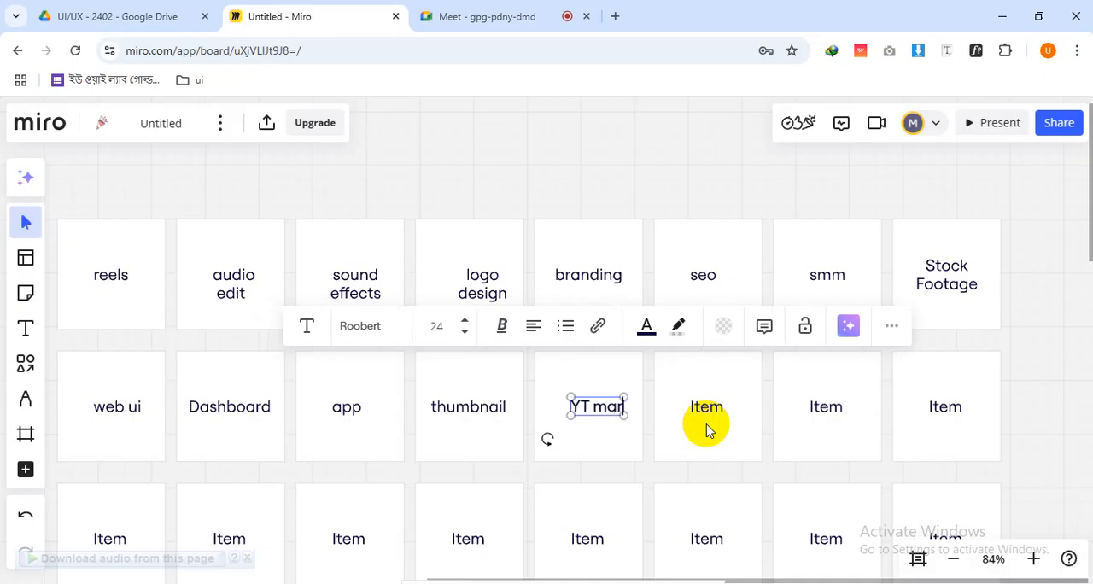
{"action": "type", "text": "ke"}
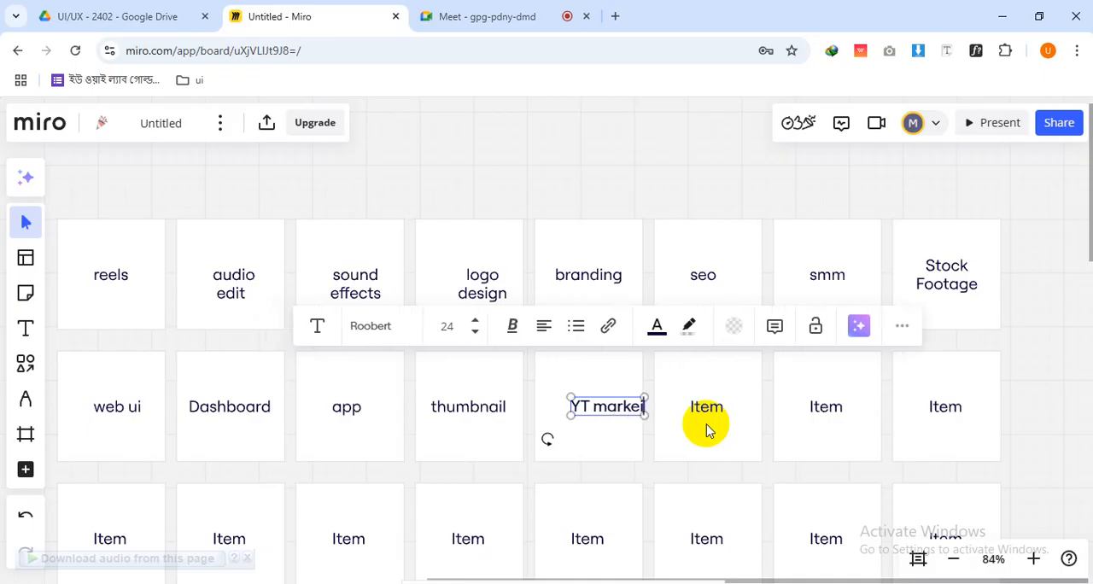
{"action": "type", "text": "ting"}
{"action": "left_click", "coordinate": [706, 425]}
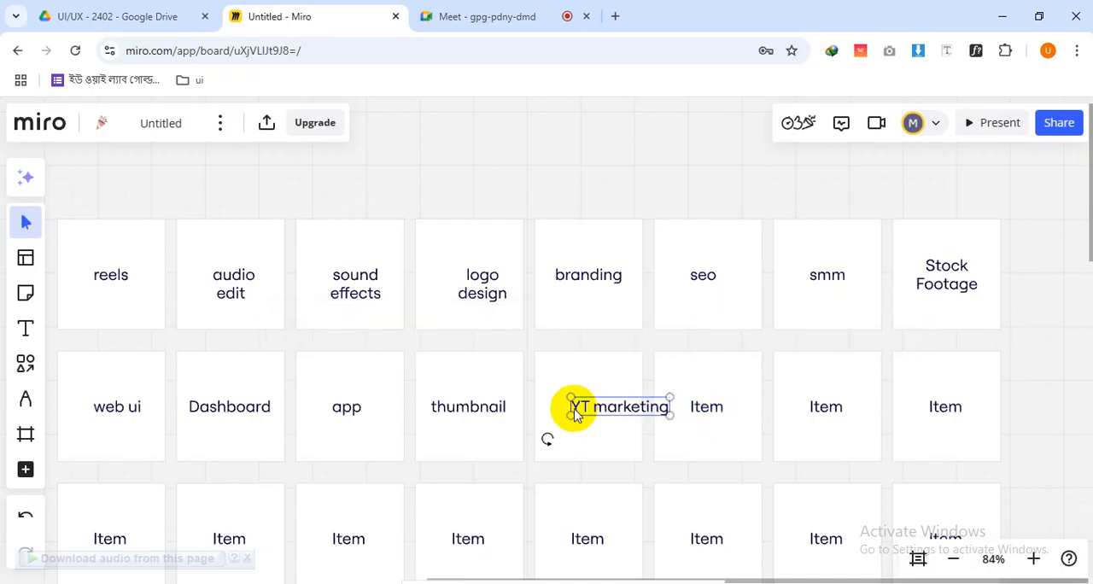
Move the "YT marketing" text inside its card, put each word on its own line, and centre-align the text
{"action": "left_click", "coordinate": [575, 408]}
{"action": "left_click_drag", "start_coordinate": [603, 406], "coordinate": [574, 409]}
{"action": "double_click", "coordinate": [575, 409]}
{"action": "left_click", "coordinate": [561, 412]}
{"action": "key", "text": "Return"}
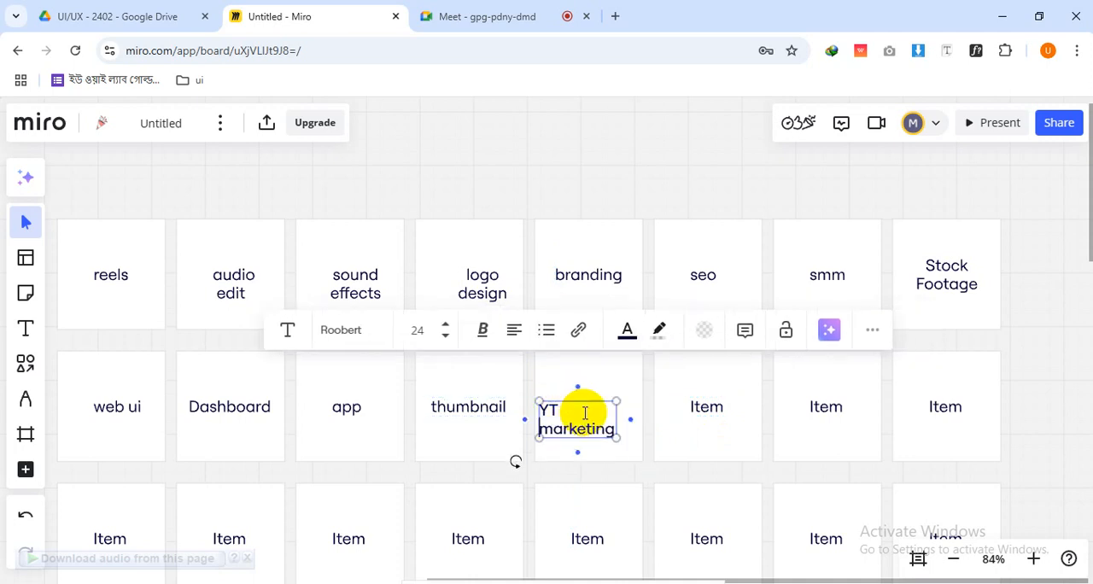
{"action": "left_click", "coordinate": [514, 333]}
{"action": "left_click", "coordinate": [516, 374]}
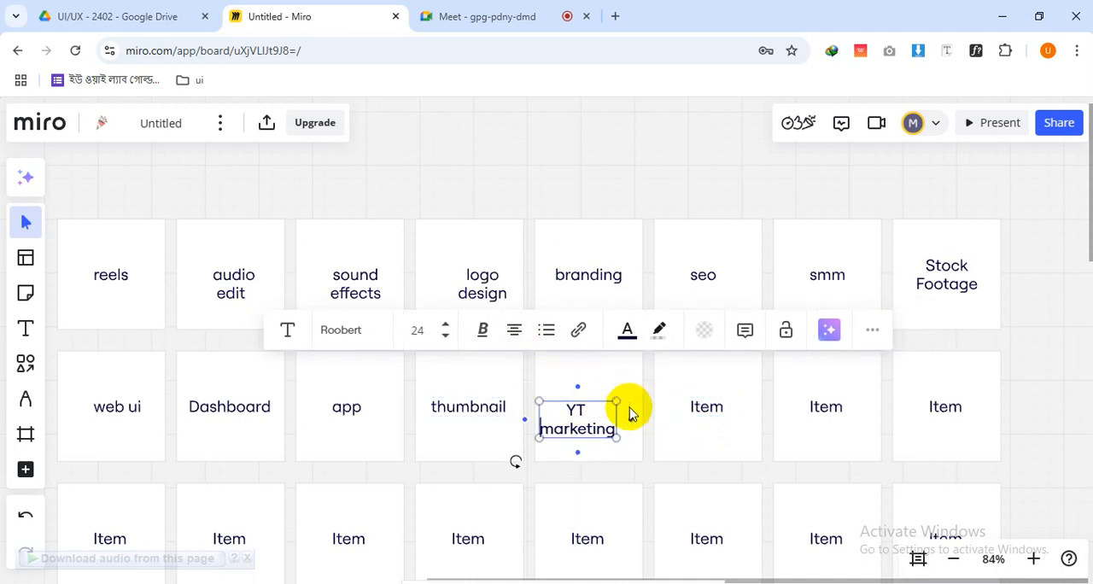
Try to align the "YT marketing" text and its card by their horizontal centres
{"action": "left_click", "coordinate": [624, 385], "text": "shift"}
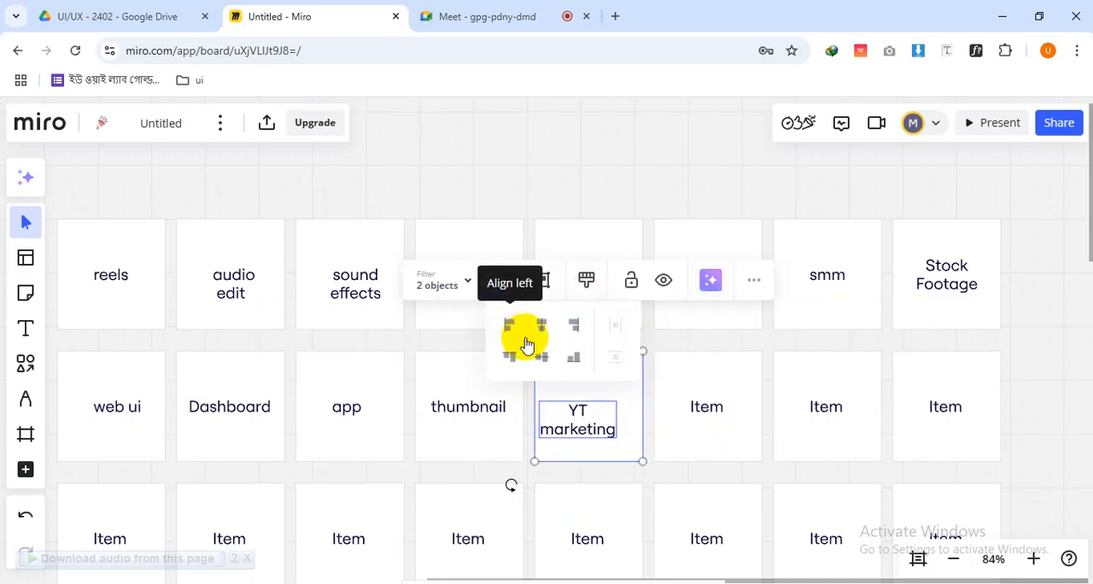
{"action": "mouse_move", "coordinate": [509, 278]}
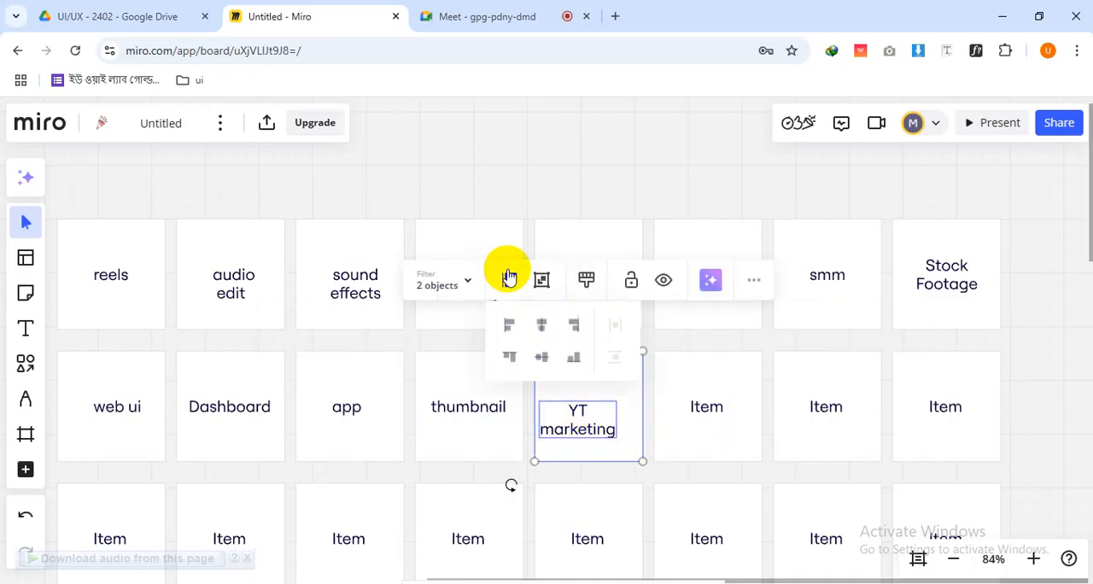
{"action": "left_click", "coordinate": [545, 331]}
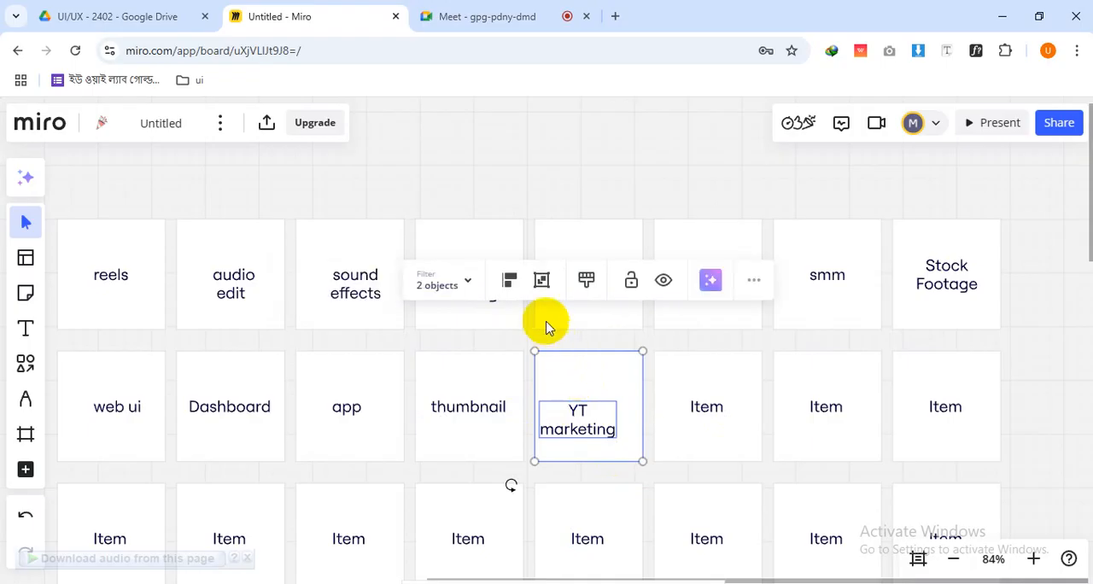
{"action": "left_click", "coordinate": [513, 279]}
{"action": "left_click", "coordinate": [540, 327]}
{"action": "left_click", "coordinate": [635, 475]}
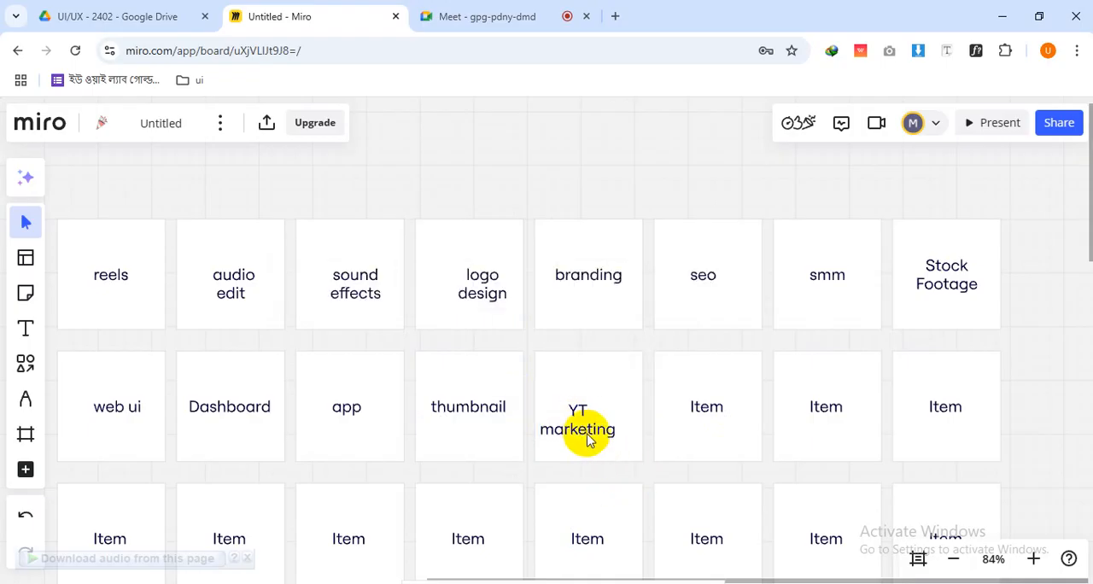
Move the "YT marketing" text to the middle of its card
{"action": "left_click", "coordinate": [577, 433]}
{"action": "left_click_drag", "start_coordinate": [581, 431], "coordinate": [592, 418]}
{"action": "left_click", "coordinate": [665, 456]}
Change the text of the sixth card in the middle row to "vector"
{"action": "left_click_drag", "start_coordinate": [750, 468], "coordinate": [725, 316]}
{"action": "scroll", "coordinate": [803, 391], "scroll_direction": "down", "scroll_amount": 1}
{"action": "left_click", "coordinate": [706, 369]}
{"action": "scroll", "coordinate": [760, 431], "scroll_direction": "down", "scroll_amount": 3}
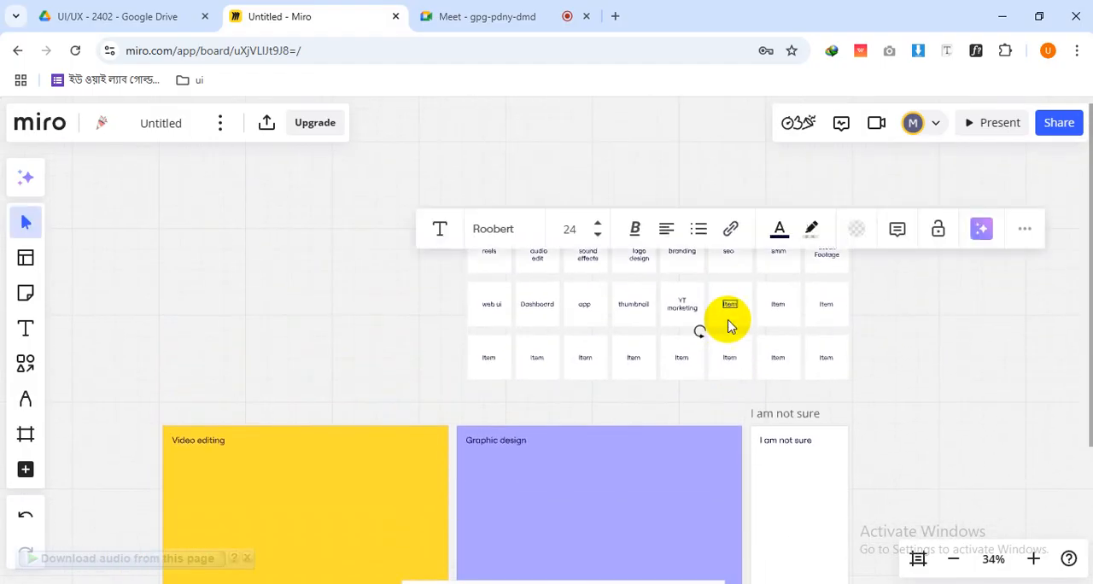
{"action": "scroll", "coordinate": [728, 327], "scroll_direction": "up", "scroll_amount": 3}
{"action": "scroll", "coordinate": [728, 327], "scroll_direction": "up", "scroll_amount": 1}
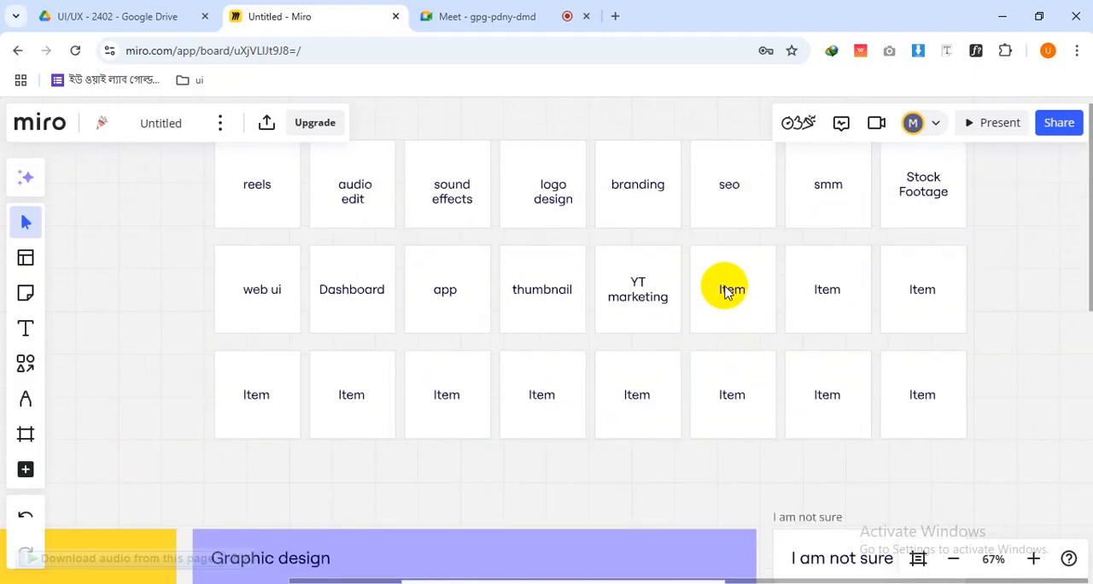
{"action": "type", "text": "vector"}
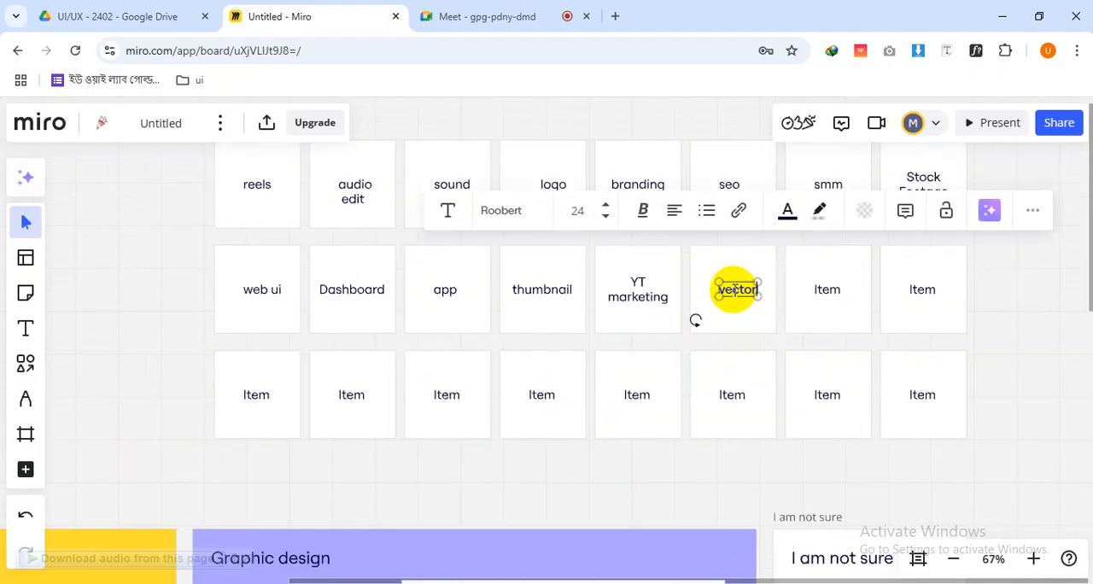
Change the text of the seventh card in the middle row to "music"
{"action": "left_click", "coordinate": [823, 292]}
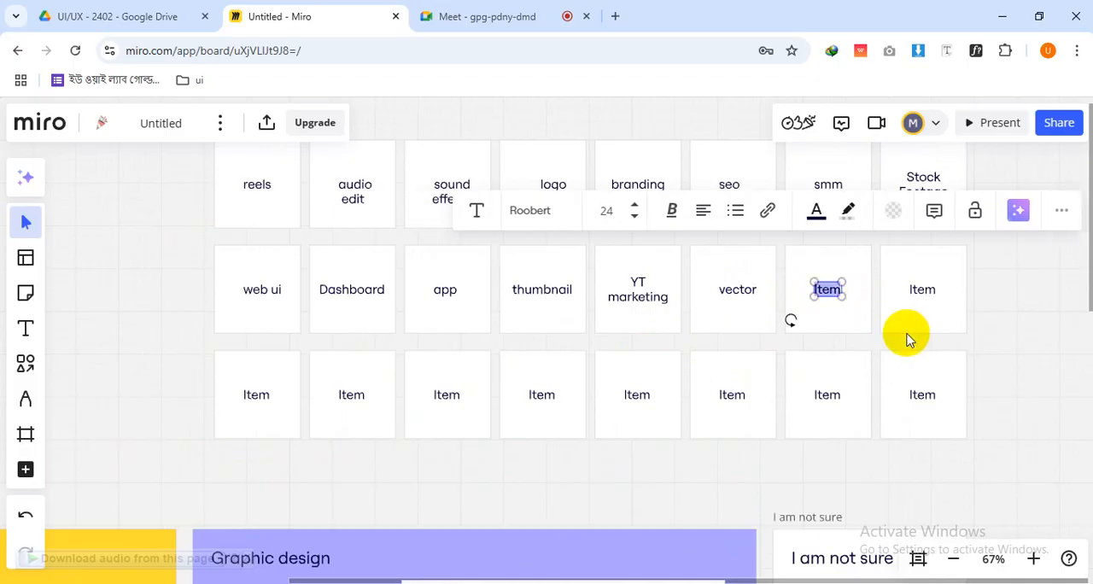
{"action": "scroll", "coordinate": [866, 281], "scroll_direction": "up", "scroll_amount": 1}
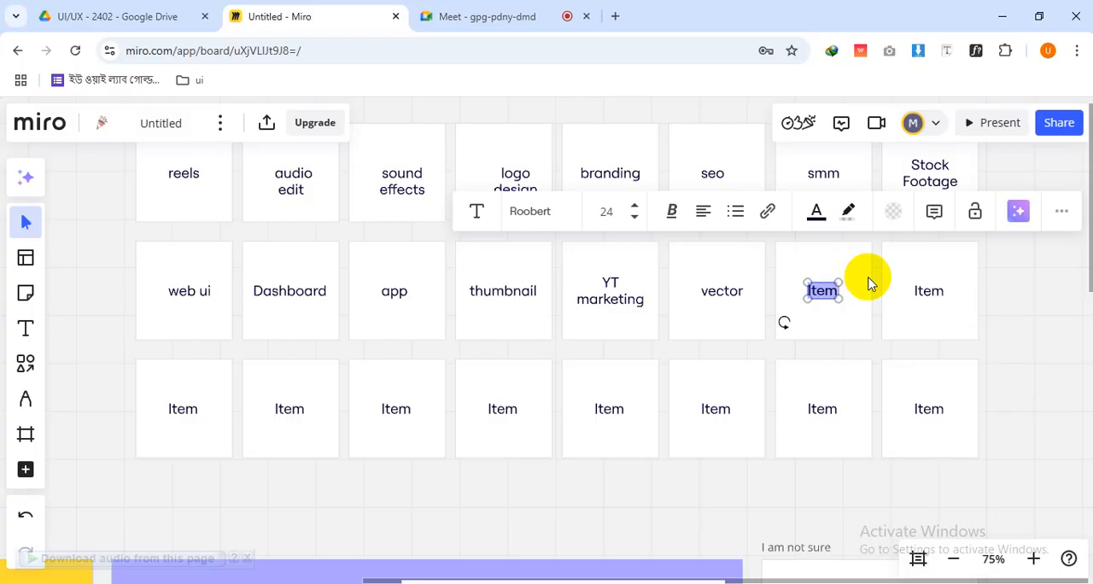
{"action": "scroll", "coordinate": [884, 273], "scroll_direction": "up", "scroll_amount": 1}
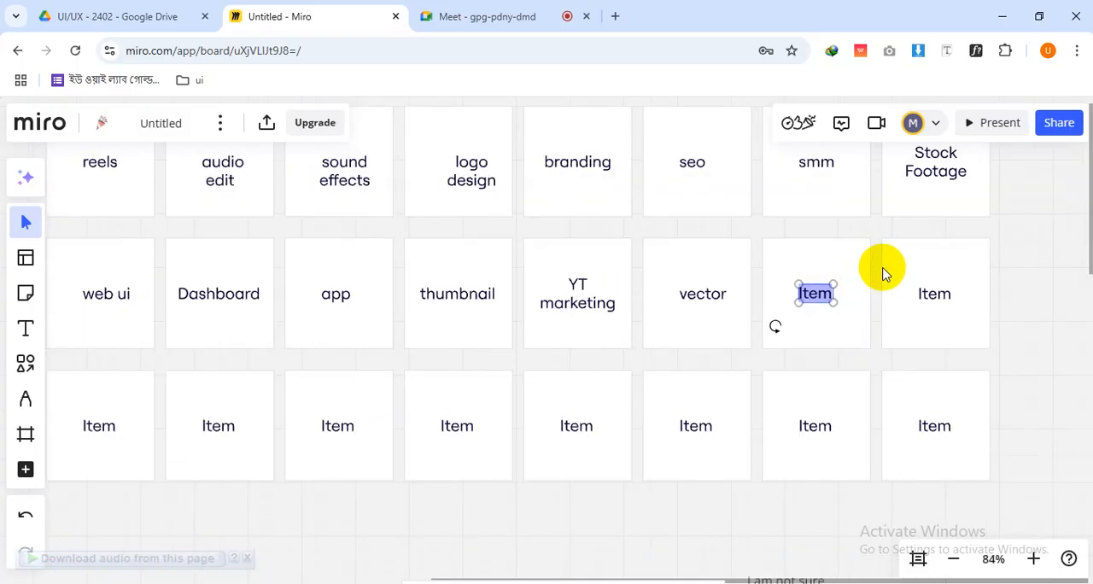
{"action": "scroll", "coordinate": [884, 325], "scroll_direction": "down", "scroll_amount": 1}
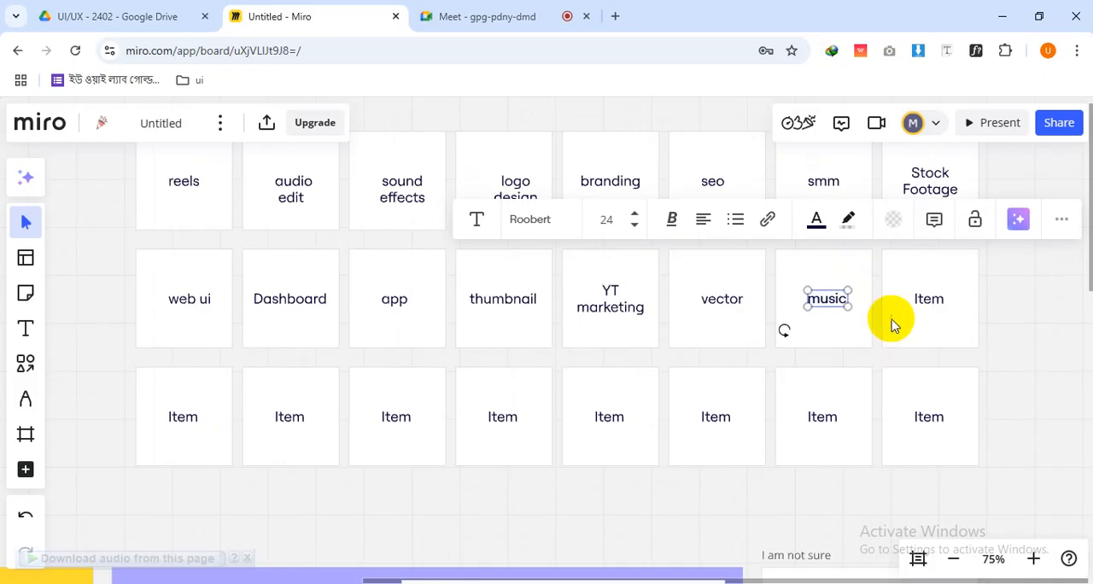
Change the last card in the middle row to "wireframe" and centre the text within its card
{"action": "left_click", "coordinate": [925, 299]}
{"action": "double_click", "coordinate": [926, 301]}
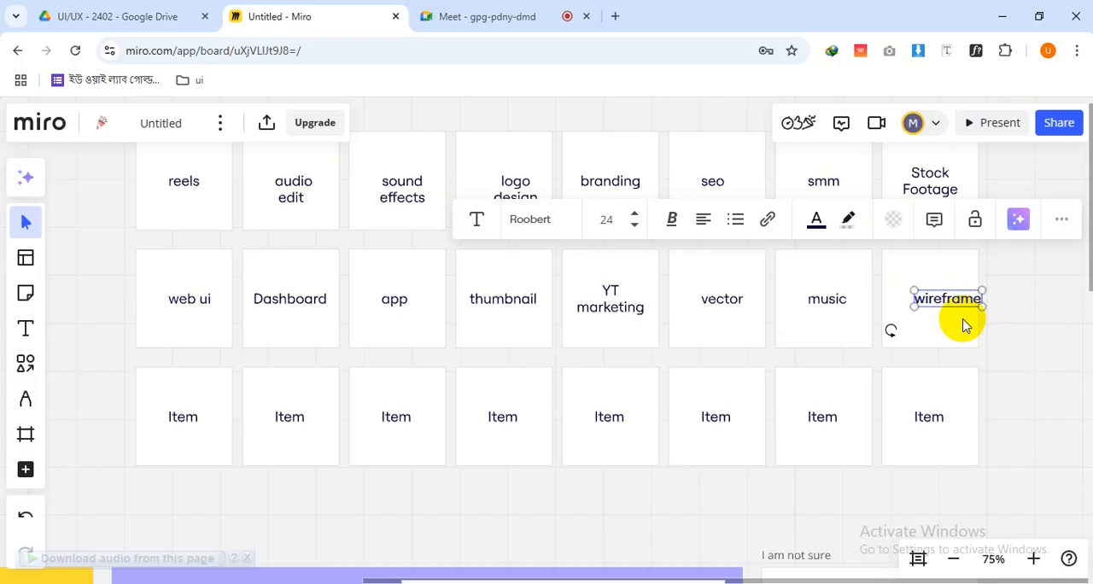
{"action": "left_click_drag", "start_coordinate": [940, 297], "coordinate": [915, 299]}
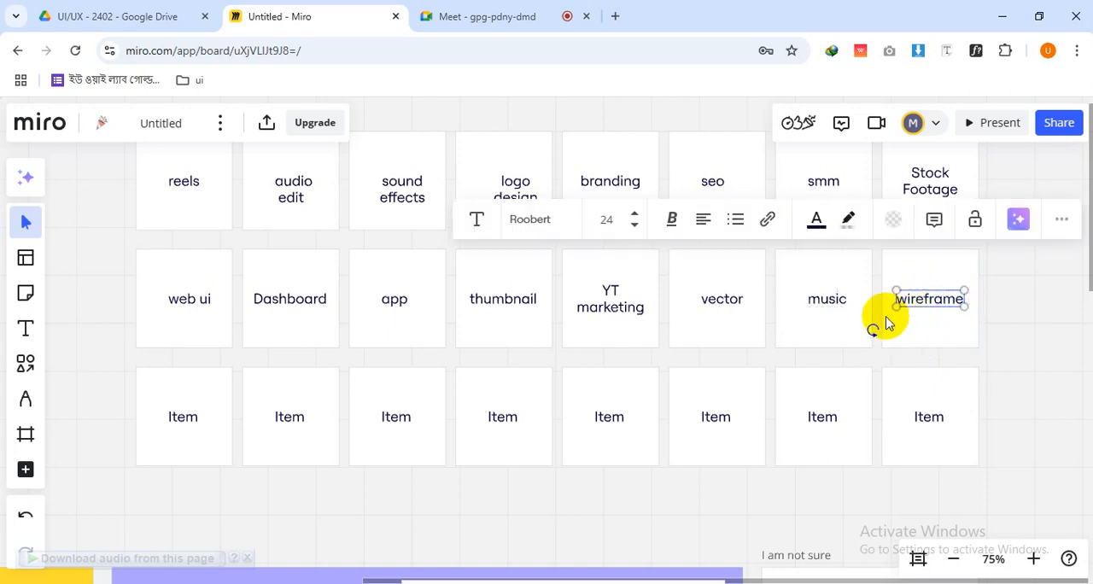
Delete all the "Item" texts from the bottom row of cards, keeping the blank cards
{"action": "left_click_drag", "start_coordinate": [77, 371], "coordinate": [968, 435]}
{"action": "key", "text": "Delete"}
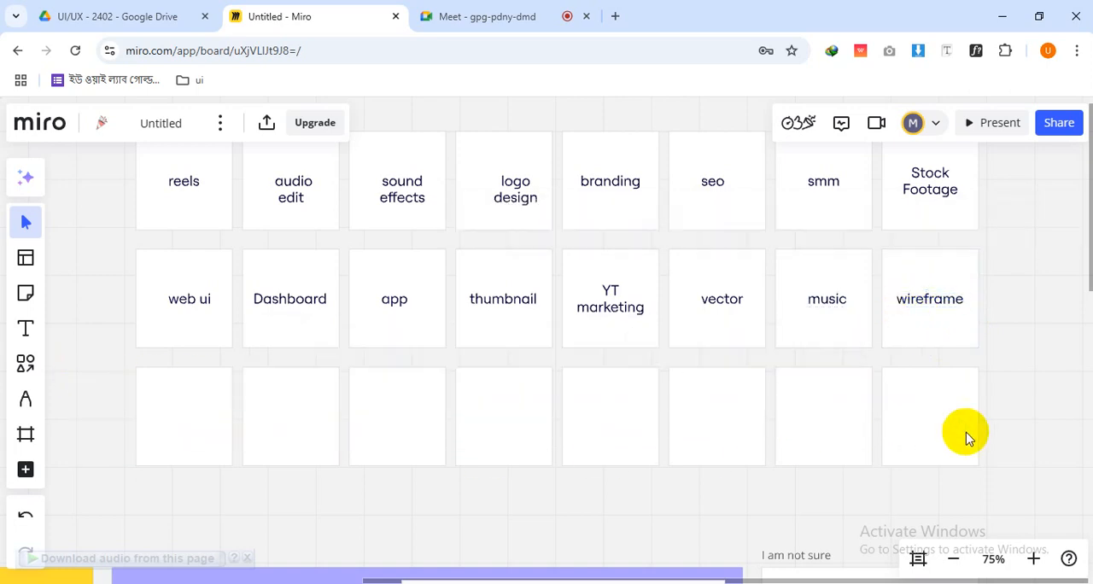
Delete all eight blank cards in the bottom row of the card grid
{"action": "left_click", "coordinate": [742, 410]}
{"action": "left_click_drag", "start_coordinate": [1062, 466], "coordinate": [135, 367]}
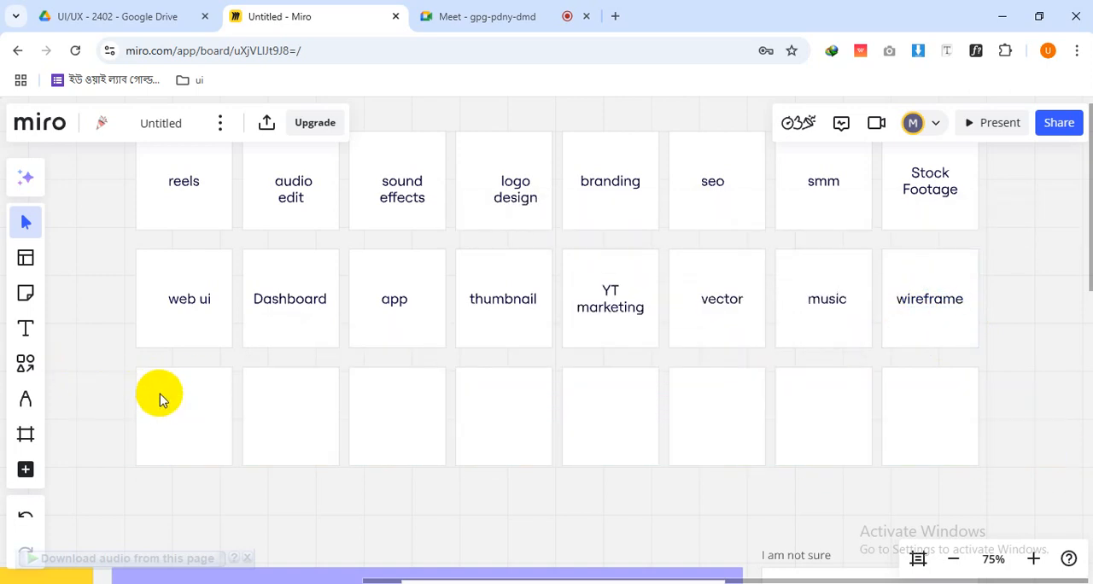
{"action": "left_click", "coordinate": [199, 414]}
{"action": "left_click", "coordinate": [304, 436], "text": "shift"}
{"action": "left_click", "coordinate": [414, 427], "text": "shift"}
{"action": "left_click", "coordinate": [496, 427], "text": "shift"}
{"action": "left_click", "coordinate": [593, 430], "text": "shift"}
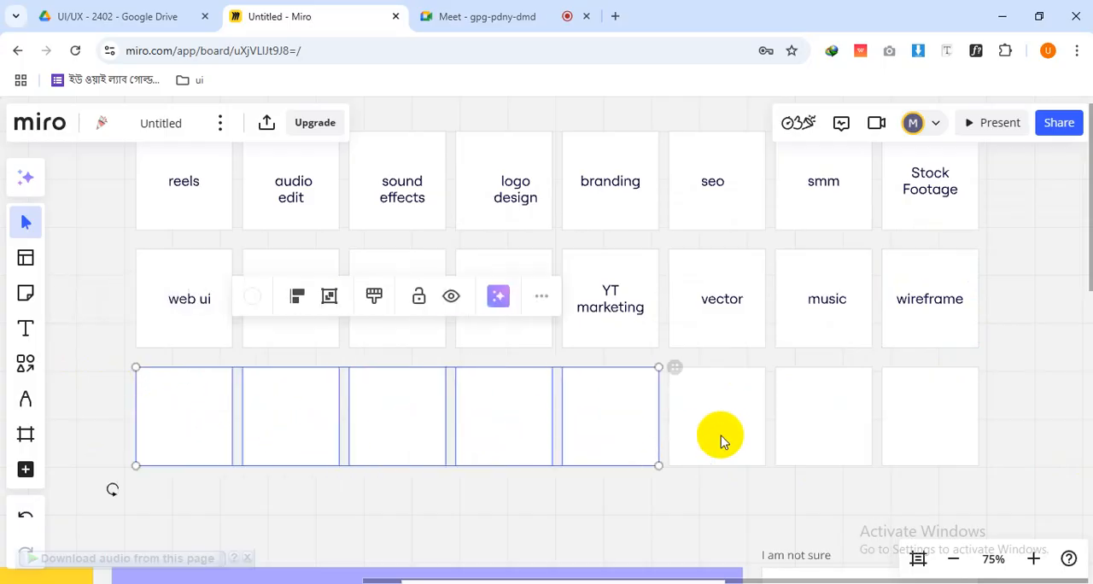
{"action": "left_click", "coordinate": [721, 436], "text": "shift"}
{"action": "left_click", "coordinate": [848, 434], "text": "shift"}
{"action": "left_click", "coordinate": [917, 434], "text": "shift"}
{"action": "key", "text": "Delete"}
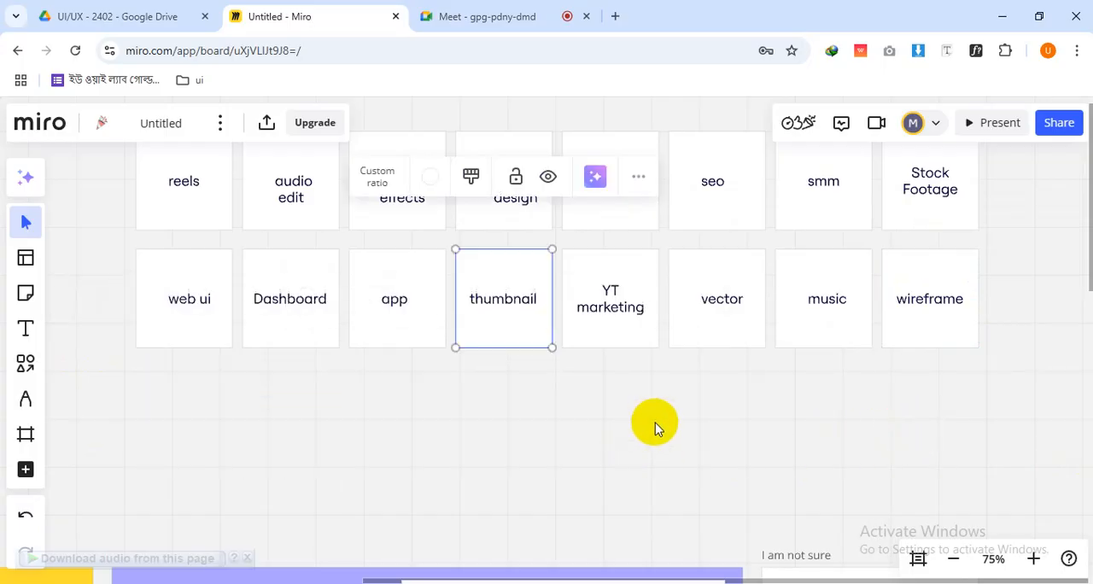
Move the "web ui" card into the "ui ux design" group, just below its title
{"action": "scroll", "coordinate": [655, 422], "scroll_direction": "down", "scroll_amount": 5}
{"action": "left_click_drag", "start_coordinate": [613, 441], "coordinate": [690, 310]}
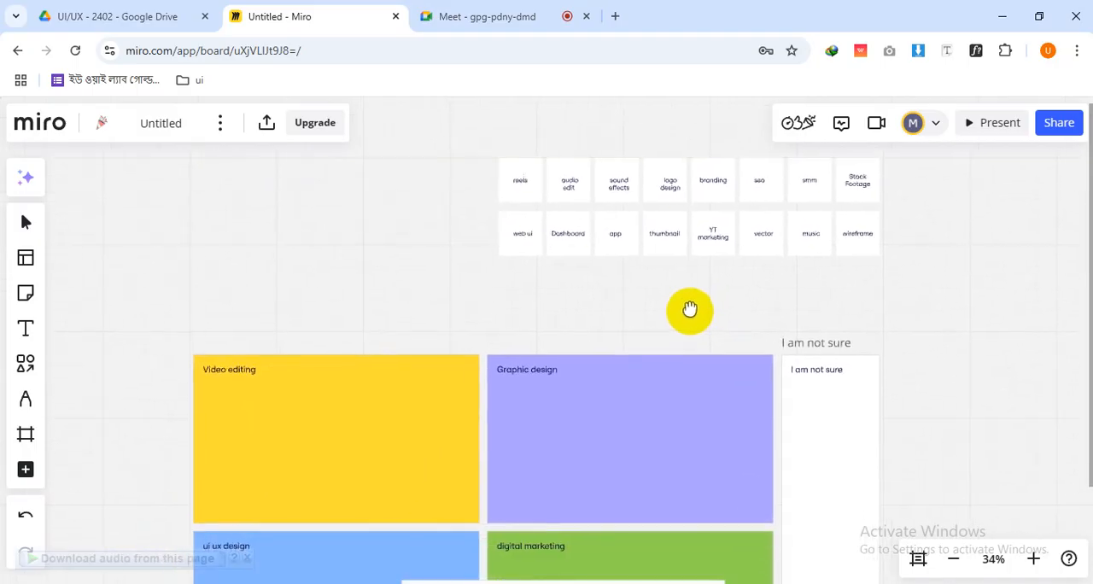
{"action": "left_click_drag", "start_coordinate": [566, 327], "coordinate": [671, 246]}
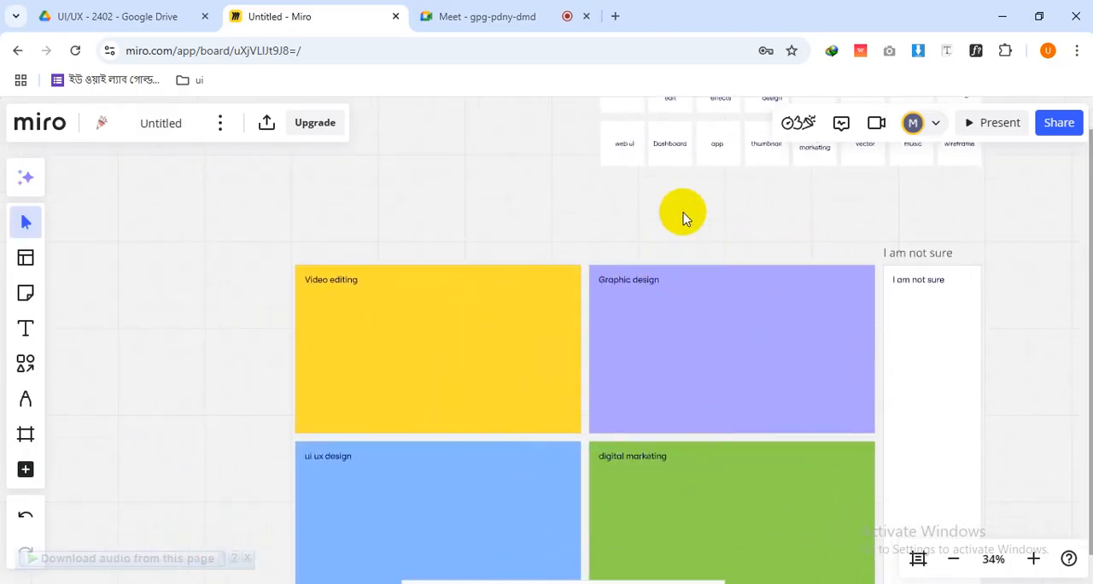
{"action": "left_click_drag", "start_coordinate": [703, 225], "coordinate": [760, 329]}
{"action": "left_click_drag", "start_coordinate": [672, 266], "coordinate": [648, 285]}
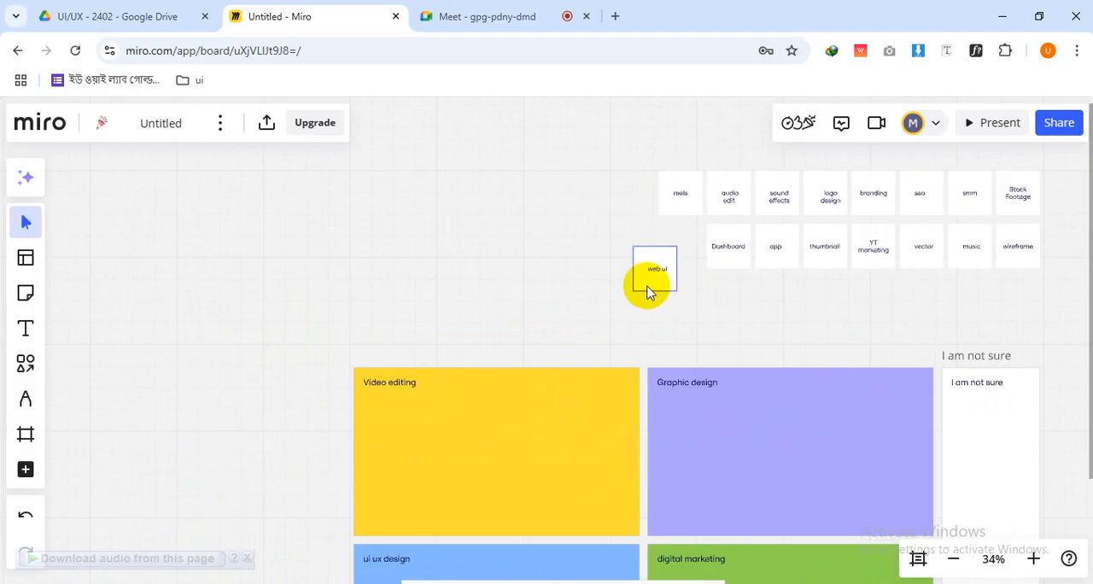
{"action": "left_click_drag", "start_coordinate": [648, 287], "coordinate": [262, 485]}
{"action": "left_click_drag", "start_coordinate": [540, 537], "coordinate": [530, 333]}
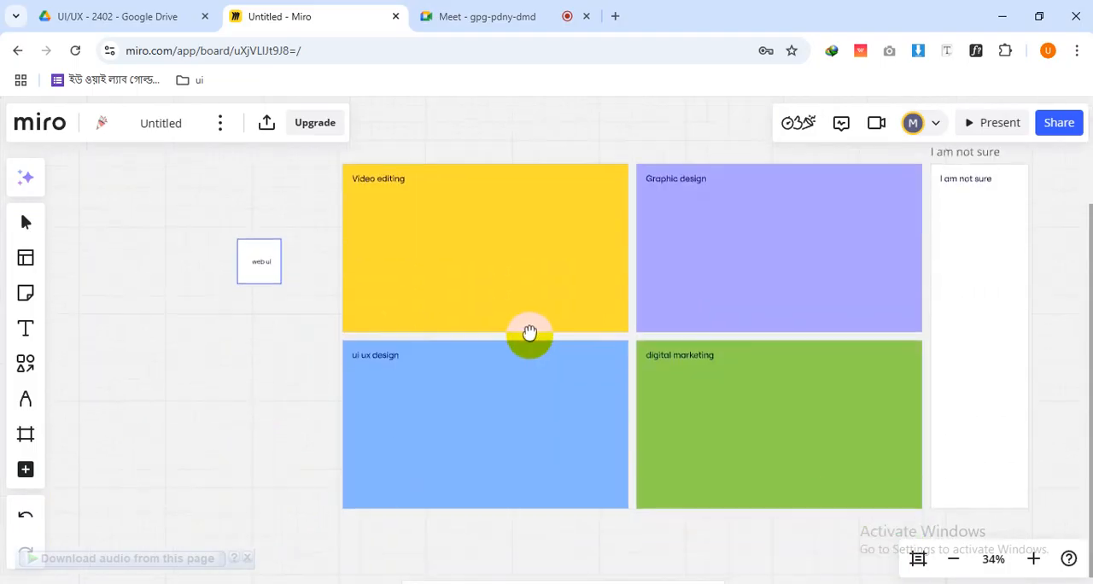
{"action": "left_click_drag", "start_coordinate": [269, 282], "coordinate": [382, 409]}
{"action": "left_click", "coordinate": [250, 371]}
Move the "Dashboard" and "app" cards into the "ui ux design" group, in a row beside "web ui"
{"action": "left_click_drag", "start_coordinate": [590, 322], "coordinate": [540, 461]}
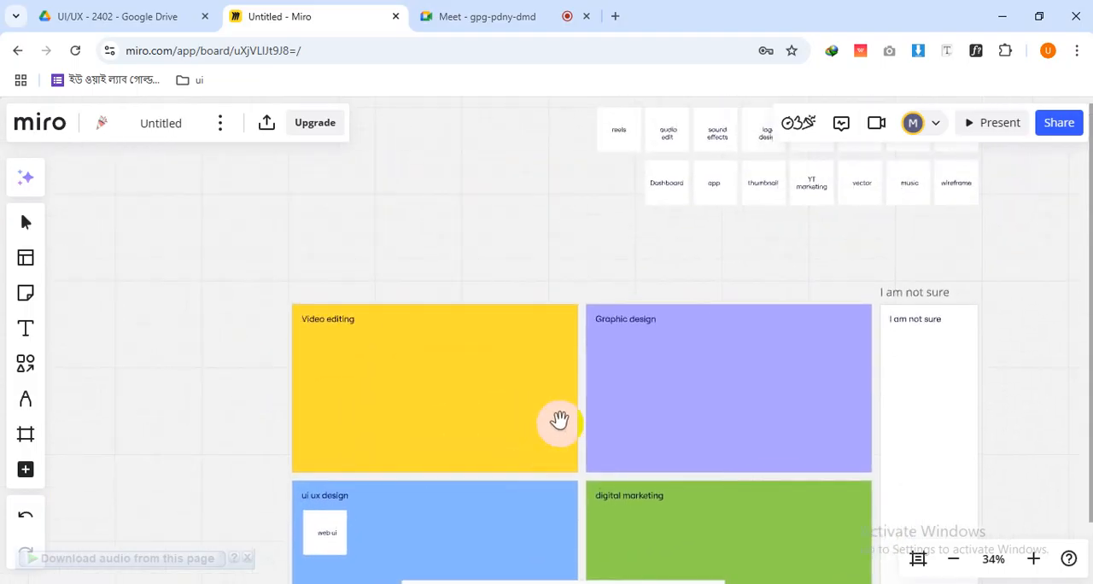
{"action": "left_click_drag", "start_coordinate": [666, 183], "coordinate": [383, 543]}
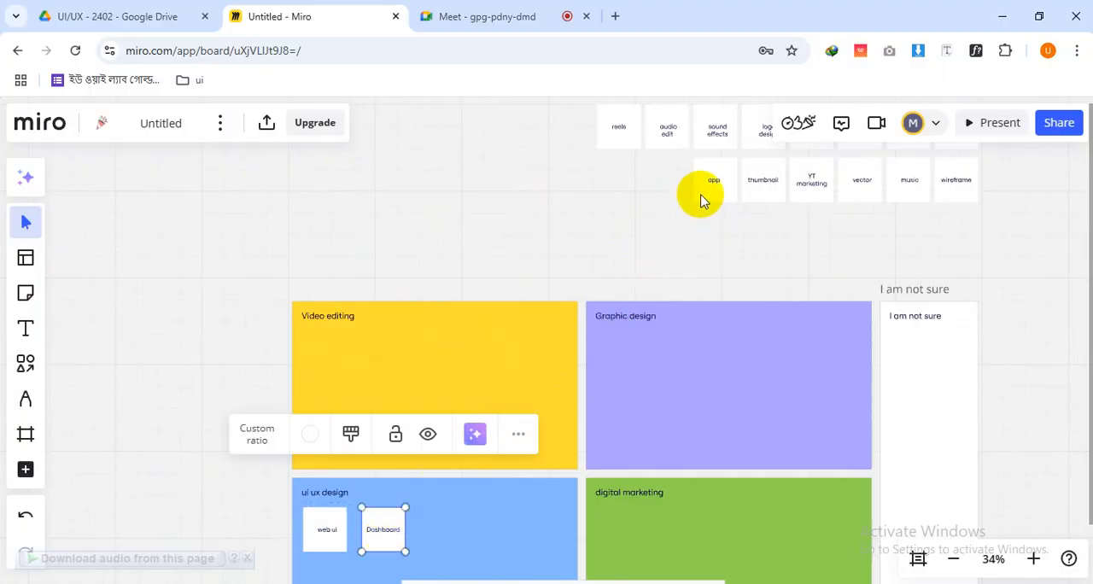
{"action": "left_click_drag", "start_coordinate": [700, 199], "coordinate": [441, 541]}
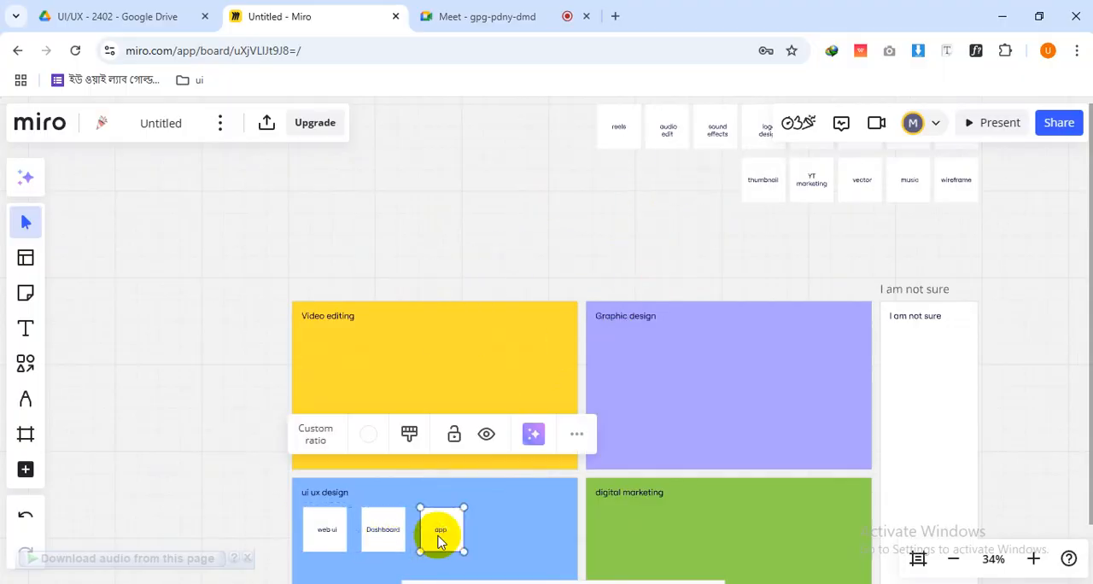
{"action": "left_click", "coordinate": [589, 266]}
{"action": "left_click_drag", "start_coordinate": [590, 266], "coordinate": [695, 298]}
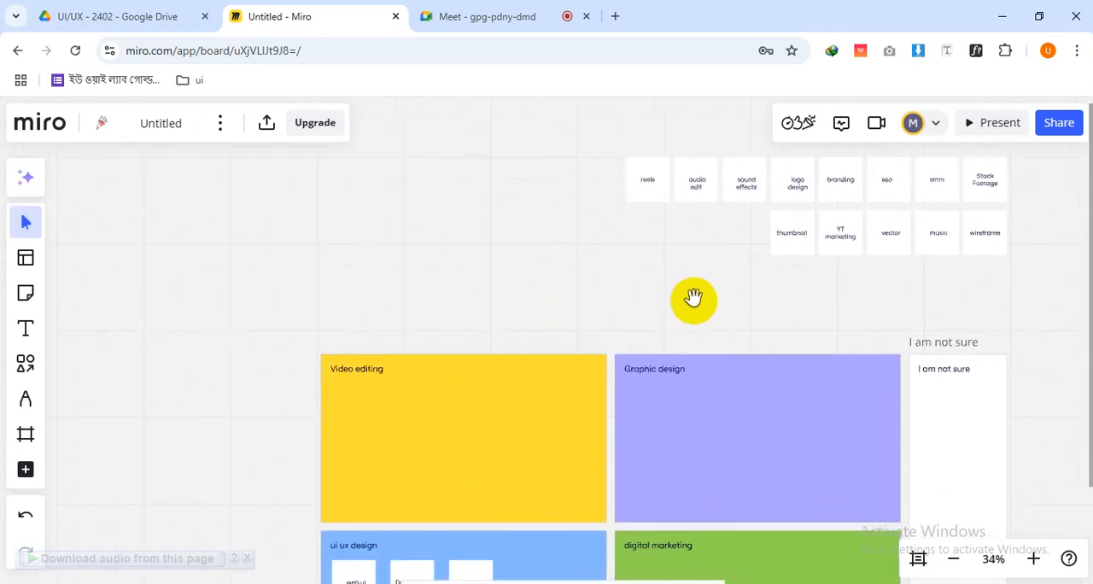
{"action": "left_click_drag", "start_coordinate": [656, 181], "coordinate": [618, 220]}
{"action": "key", "text": "ctrl+z"}
{"action": "left_click", "coordinate": [646, 261]}
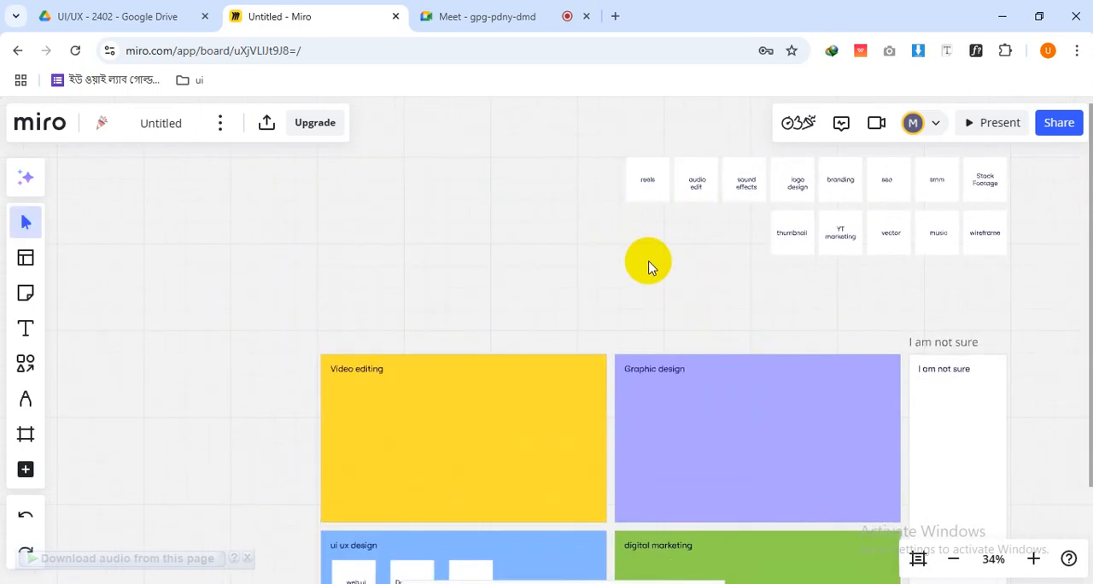
Move the "reels" card into the "Video editing" group, just below its title
{"action": "left_click", "coordinate": [636, 196]}
{"action": "left_click_drag", "start_coordinate": [629, 196], "coordinate": [355, 424]}
{"action": "left_click", "coordinate": [632, 265]}
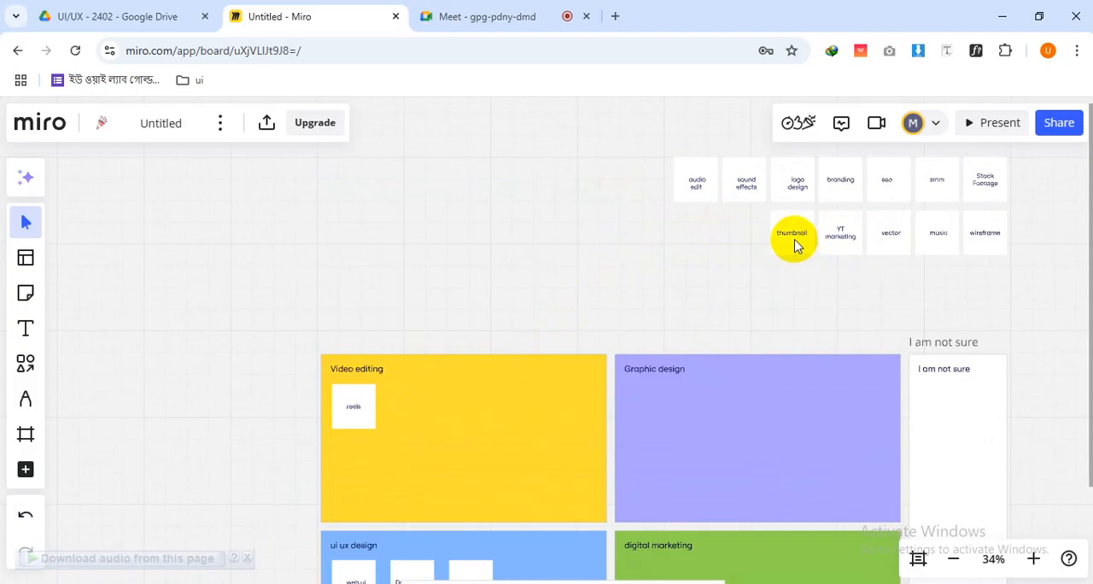
{"action": "left_click_drag", "start_coordinate": [795, 238], "coordinate": [650, 408]}
{"action": "left_click", "coordinate": [663, 292]}
{"action": "left_click", "coordinate": [752, 238]}
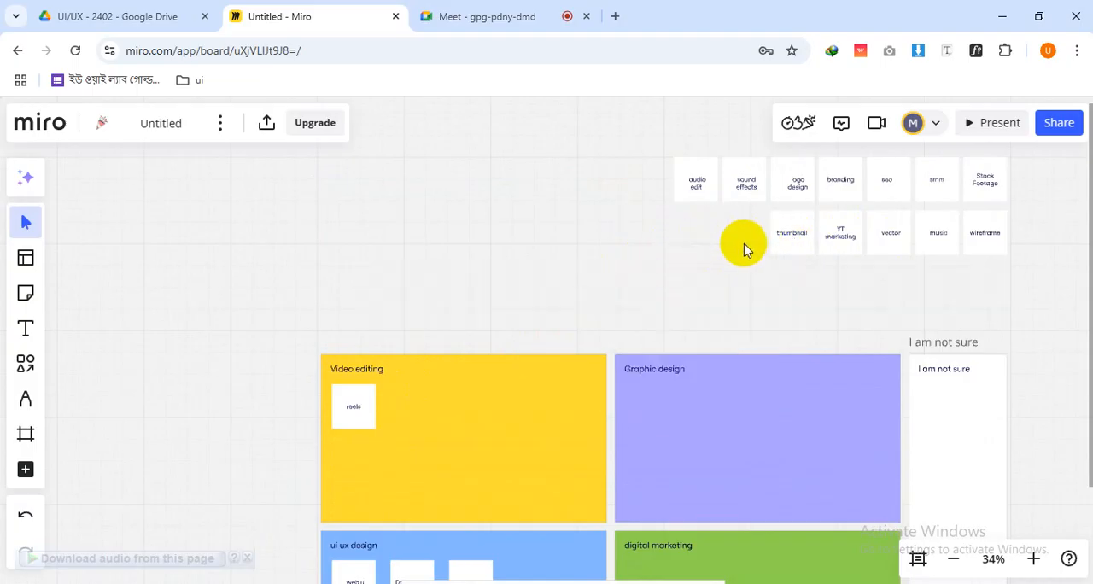
Move the "thumbnail" card into the "Graphic design" group, just below its title
{"action": "left_click", "coordinate": [785, 243]}
{"action": "left_click_drag", "start_coordinate": [781, 244], "coordinate": [640, 420]}
{"action": "left_click", "coordinate": [690, 274]}
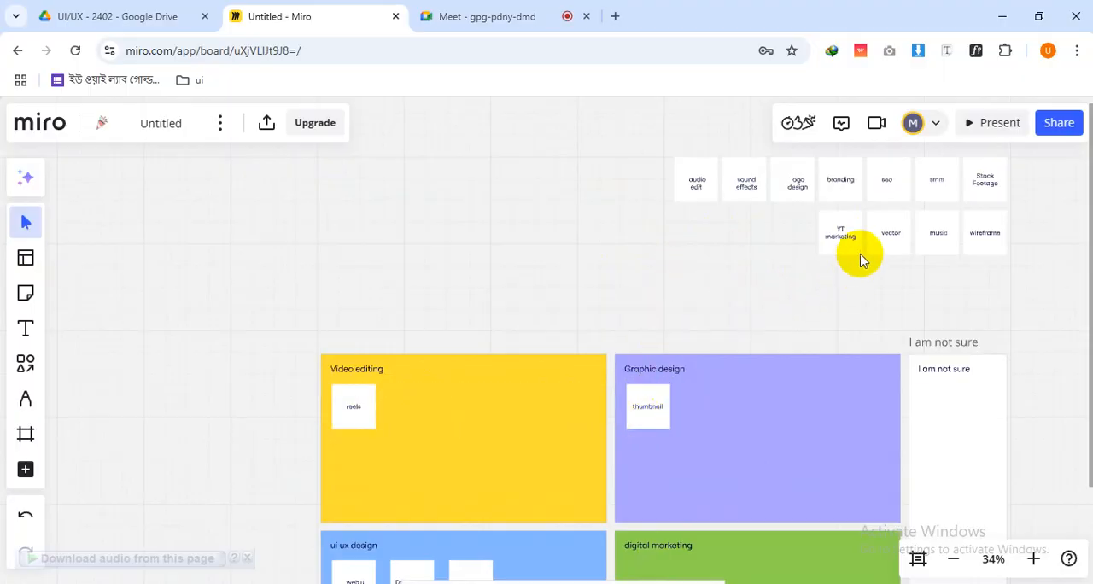
Move the "YT marketing" card into the "digital marketing" group, just below its title
{"action": "left_click", "coordinate": [842, 234]}
{"action": "left_click", "coordinate": [805, 254]}
{"action": "left_click", "coordinate": [838, 247]}
{"action": "left_click_drag", "start_coordinate": [795, 274], "coordinate": [626, 542]}
Move the "music" card into the "Video editing" group, beside "reels"
{"action": "left_click_drag", "start_coordinate": [734, 252], "coordinate": [804, 300]}
{"action": "left_click", "coordinate": [913, 238]}
{"action": "left_click_drag", "start_coordinate": [914, 238], "coordinate": [386, 416]}
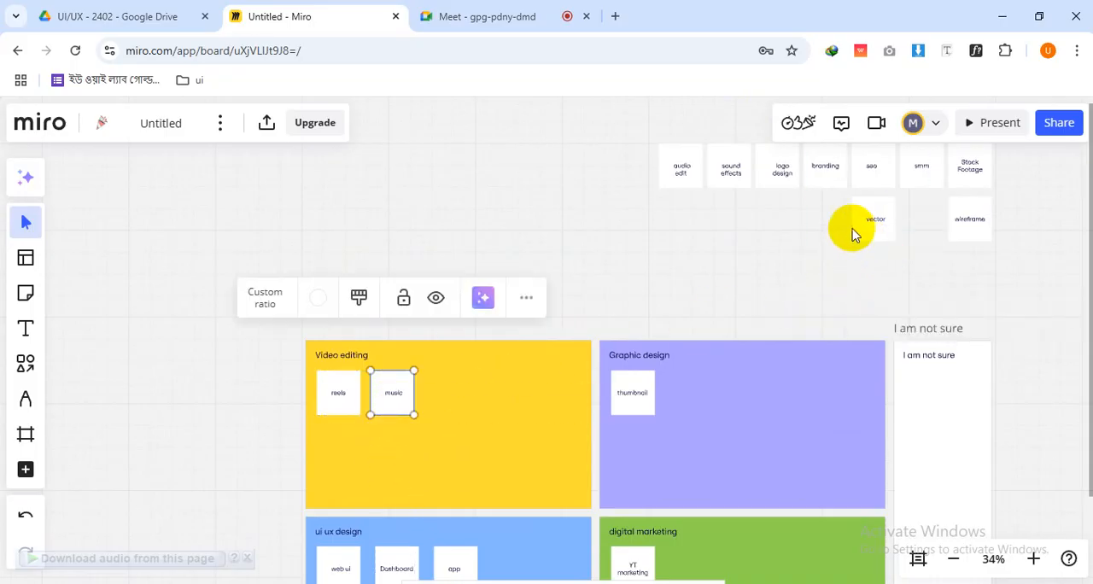
Move the "wireframe" card into the "ui ux design" group, at the end of the row after "app"
{"action": "left_click_drag", "start_coordinate": [773, 298], "coordinate": [779, 258]}
{"action": "left_click", "coordinate": [972, 198]}
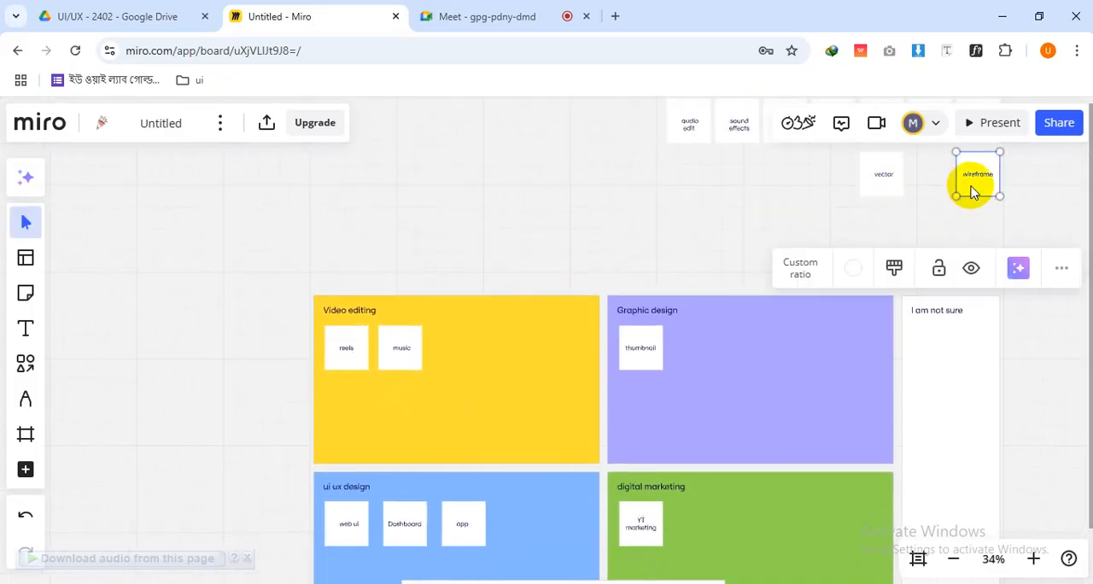
{"action": "left_click_drag", "start_coordinate": [971, 190], "coordinate": [524, 544]}
Move the "Stock Footage" card into the "Video editing" group, beside "music"
{"action": "scroll", "coordinate": [608, 384], "scroll_direction": "up", "scroll_amount": 3}
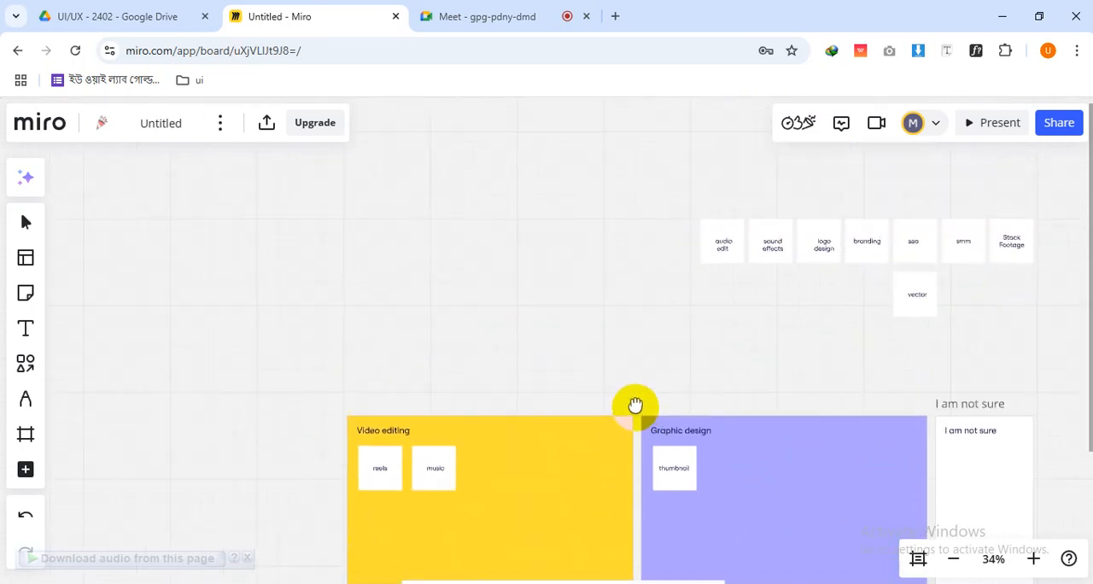
{"action": "left_click", "coordinate": [1002, 252]}
{"action": "left_click_drag", "start_coordinate": [947, 288], "coordinate": [866, 201]}
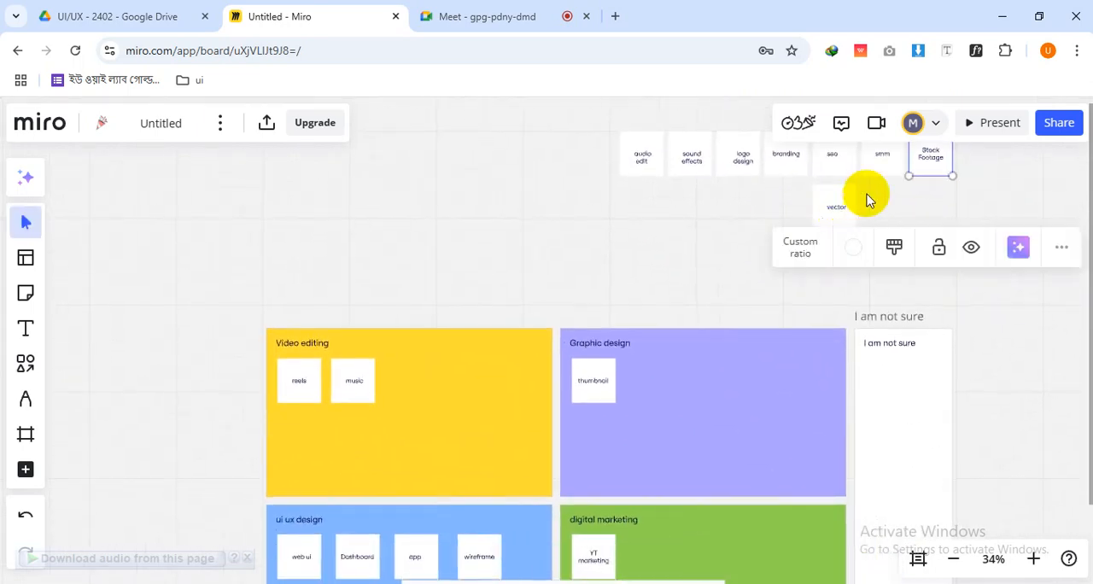
{"action": "left_click_drag", "start_coordinate": [929, 168], "coordinate": [406, 401]}
{"action": "left_click_drag", "start_coordinate": [757, 285], "coordinate": [772, 297]}
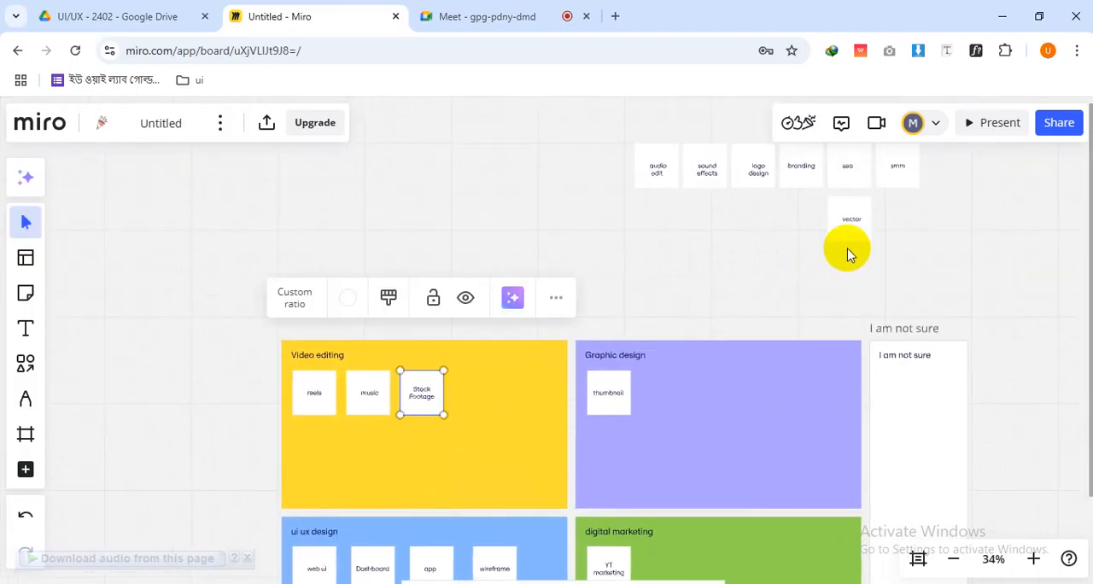
Move the "vector" card into the "Graphic design" group and the "sound effects" card into "Video editing"
{"action": "left_click", "coordinate": [846, 226]}
{"action": "left_click_drag", "start_coordinate": [849, 227], "coordinate": [672, 411]}
{"action": "left_click", "coordinate": [714, 186]}
{"action": "left_click_drag", "start_coordinate": [699, 184], "coordinate": [481, 404]}
Move the "seo" and "smm" cards into the "digital marketing" group, in a row beside "YT marketing"
{"action": "left_click", "coordinate": [846, 177]}
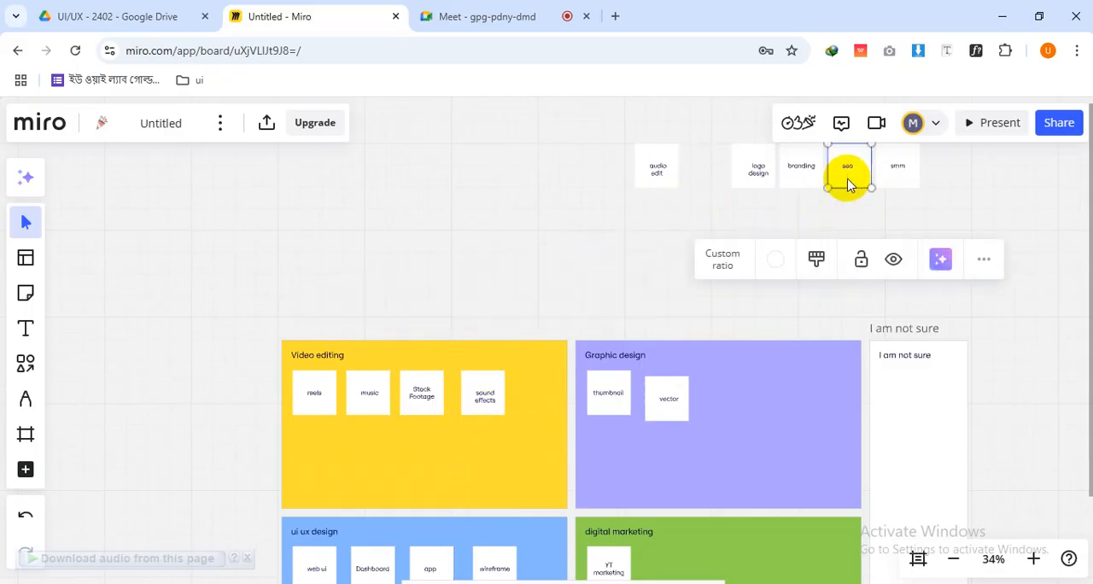
{"action": "left_click_drag", "start_coordinate": [846, 177], "coordinate": [667, 505]}
{"action": "left_click_drag", "start_coordinate": [726, 385], "coordinate": [680, 432]}
{"action": "left_click", "coordinate": [852, 152]}
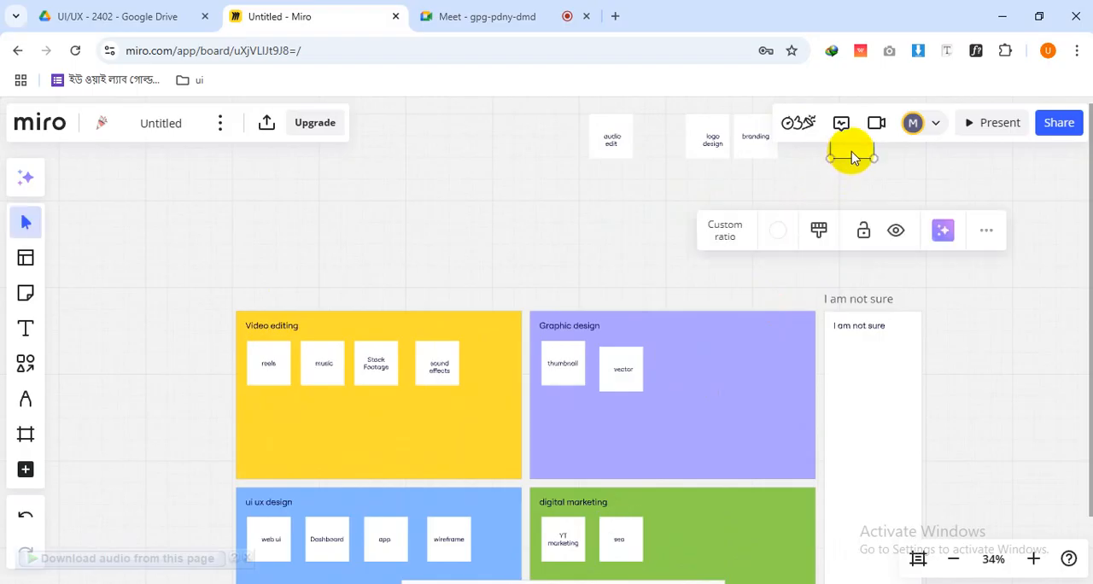
{"action": "left_click_drag", "start_coordinate": [851, 152], "coordinate": [680, 554]}
Move the "branding" and "logo design" cards into the "Graphic design" group, beside "vector"
{"action": "left_click_drag", "start_coordinate": [692, 360], "coordinate": [793, 447]}
{"action": "left_click", "coordinate": [850, 242]}
{"action": "left_click_drag", "start_coordinate": [850, 241], "coordinate": [777, 476]}
{"action": "left_click", "coordinate": [797, 246]}
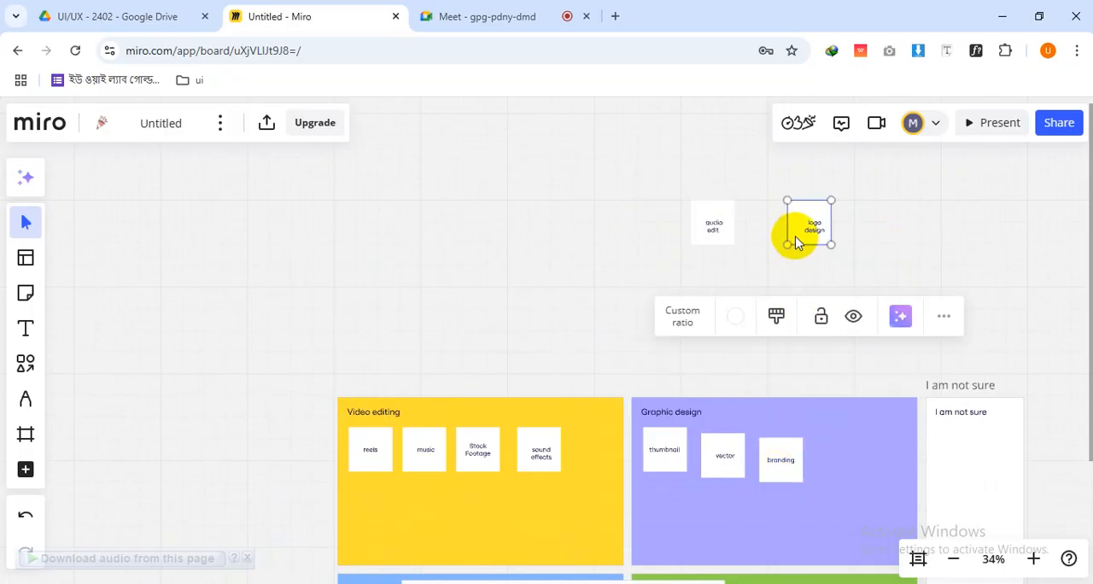
{"action": "left_click_drag", "start_coordinate": [797, 242], "coordinate": [821, 475]}
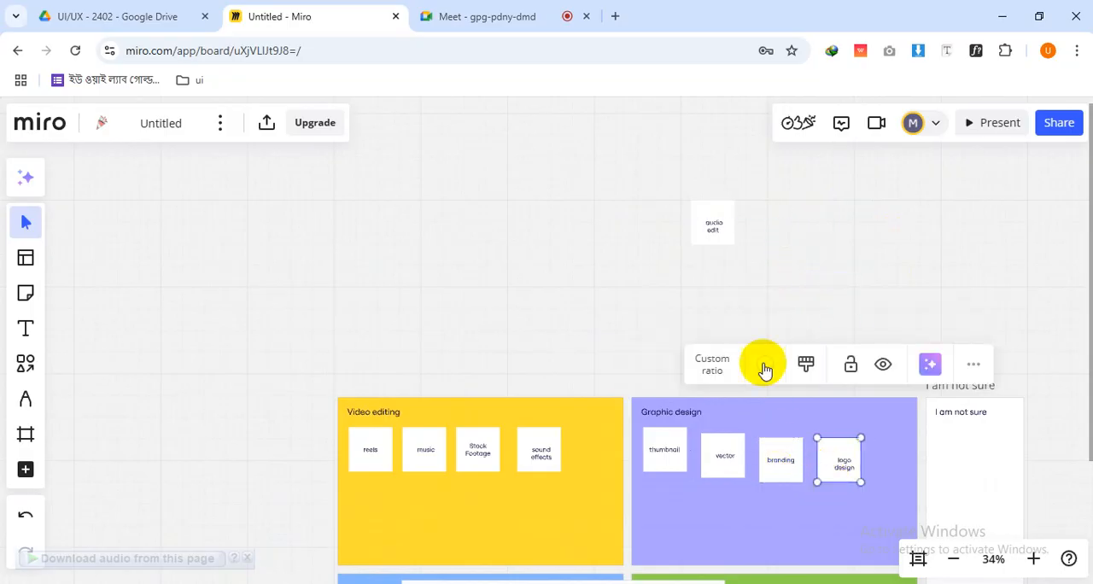
Move the "audio edit" card into the "Video editing" group, starting a second row below "reels"
{"action": "left_click", "coordinate": [702, 238]}
{"action": "left_click_drag", "start_coordinate": [702, 239], "coordinate": [361, 525]}
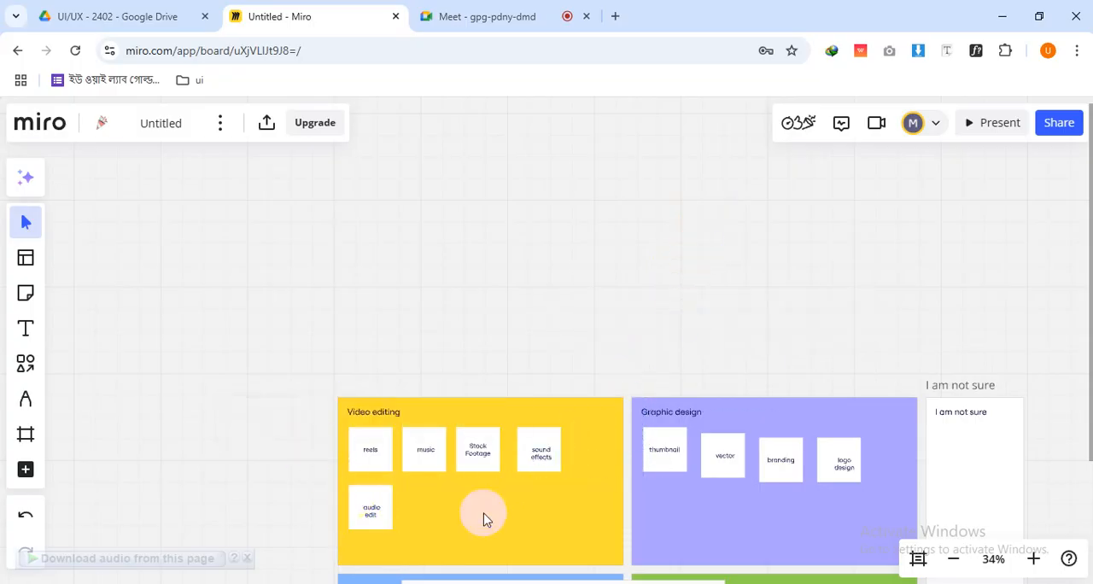
{"action": "scroll", "coordinate": [578, 374], "scroll_direction": "down", "scroll_amount": 5}
{"action": "scroll", "coordinate": [731, 341], "scroll_direction": "down", "scroll_amount": 3}
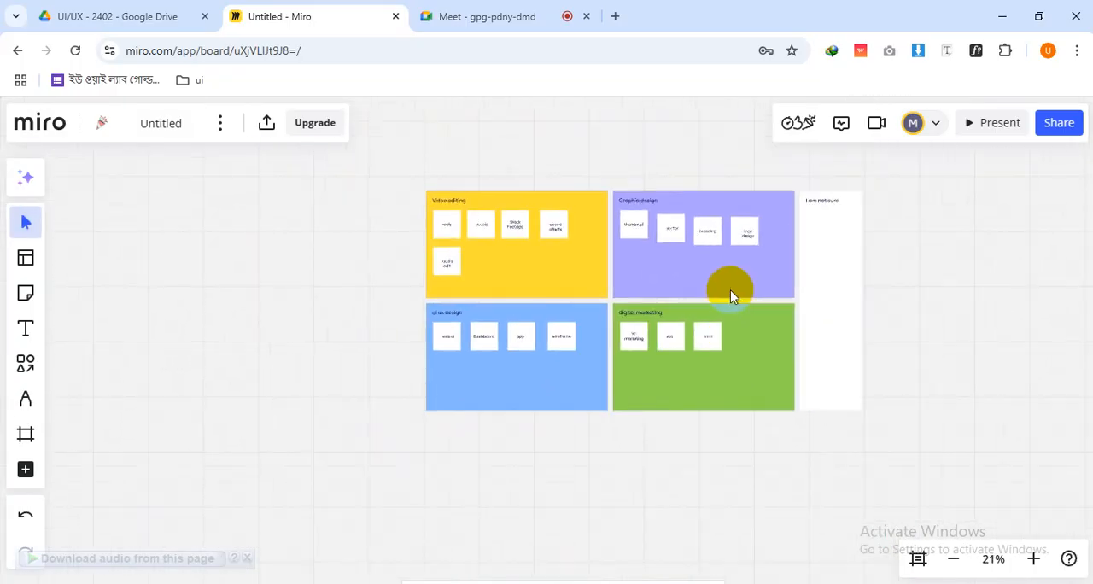
{"action": "scroll", "coordinate": [732, 340], "scroll_direction": "up", "scroll_amount": 4}
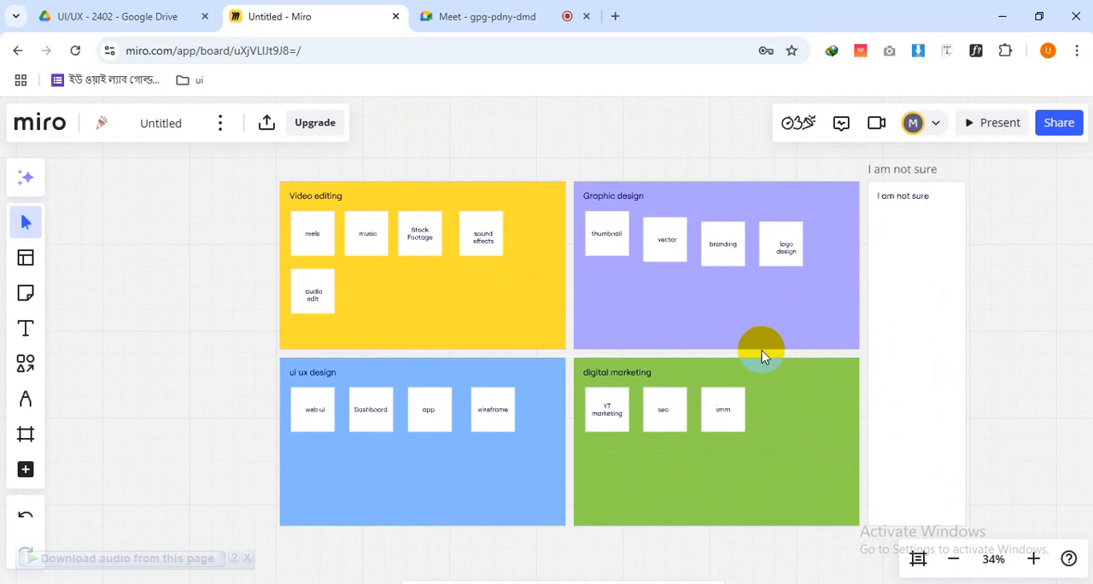
{"action": "left_click_drag", "start_coordinate": [765, 357], "coordinate": [775, 371]}
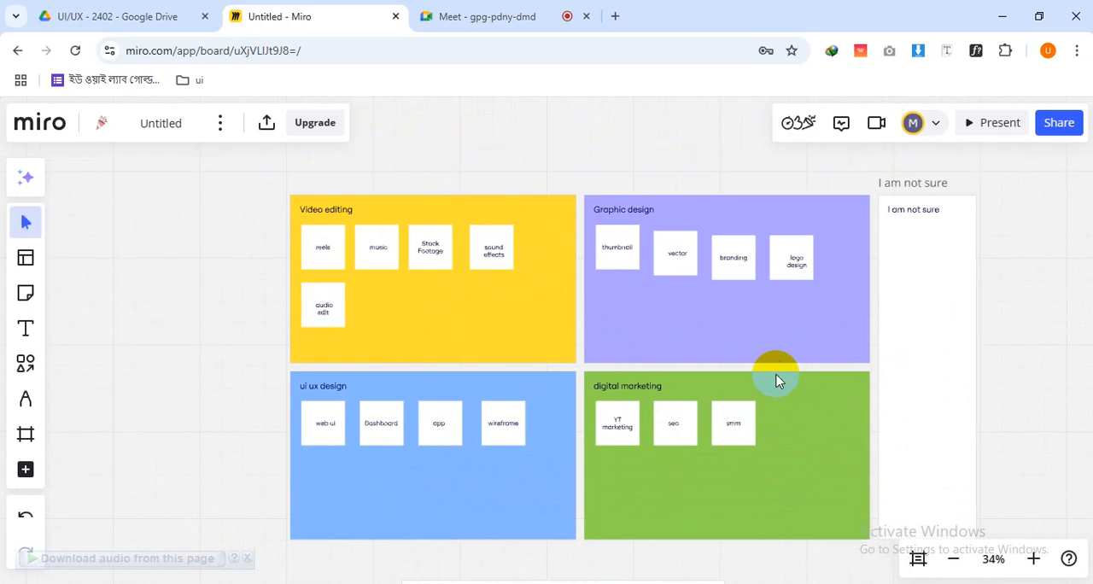
{"action": "left_click", "coordinate": [911, 242]}
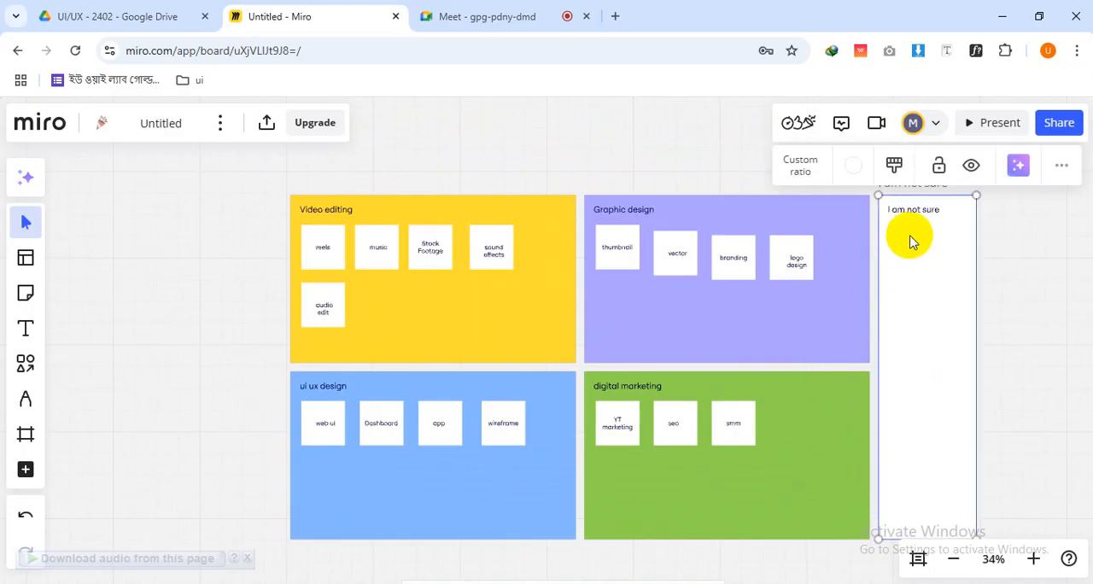
{"action": "scroll", "coordinate": [861, 325], "scroll_direction": "up", "scroll_amount": 3}
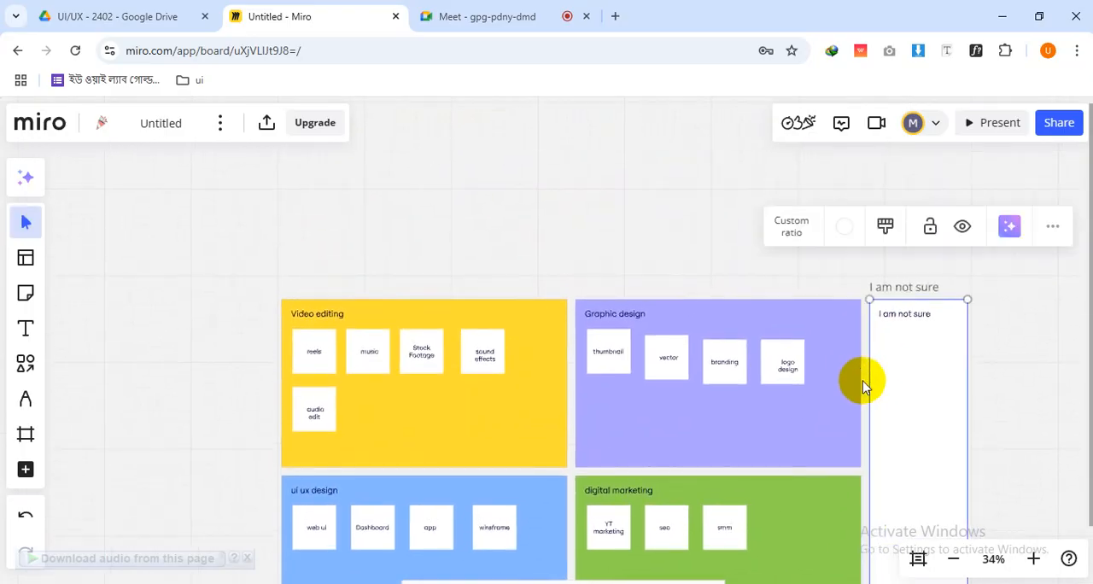
{"action": "left_click", "coordinate": [786, 272]}
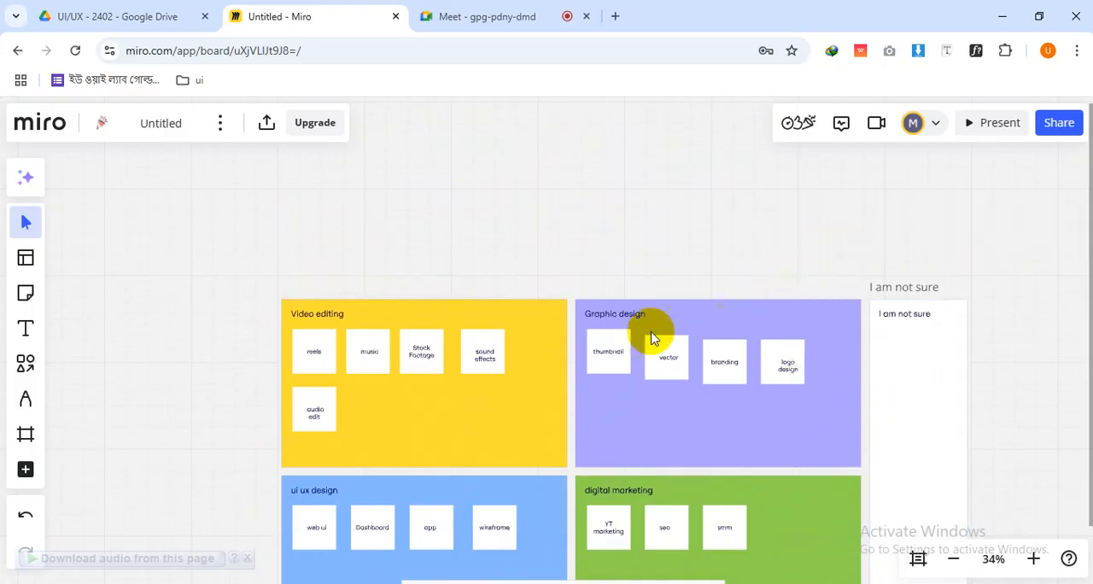
Centre the "logo design" text within its card in the "Graphic design" group
{"action": "double_click", "coordinate": [786, 370]}
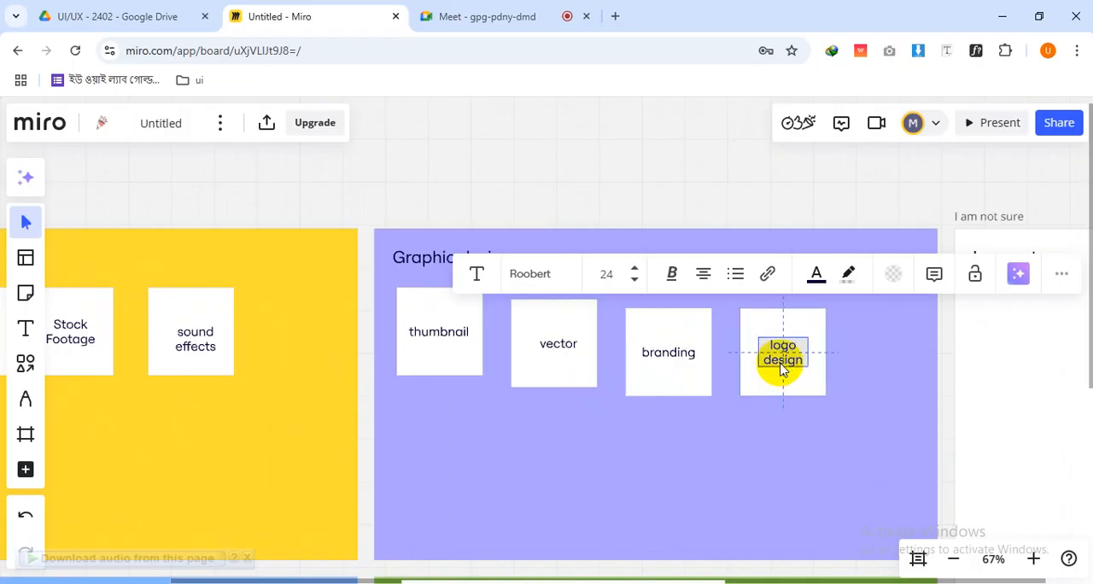
{"action": "left_click", "coordinate": [1000, 353]}
{"action": "scroll", "coordinate": [973, 361], "scroll_direction": "down", "scroll_amount": 3}
{"action": "scroll", "coordinate": [972, 356], "scroll_direction": "down", "scroll_amount": 1}
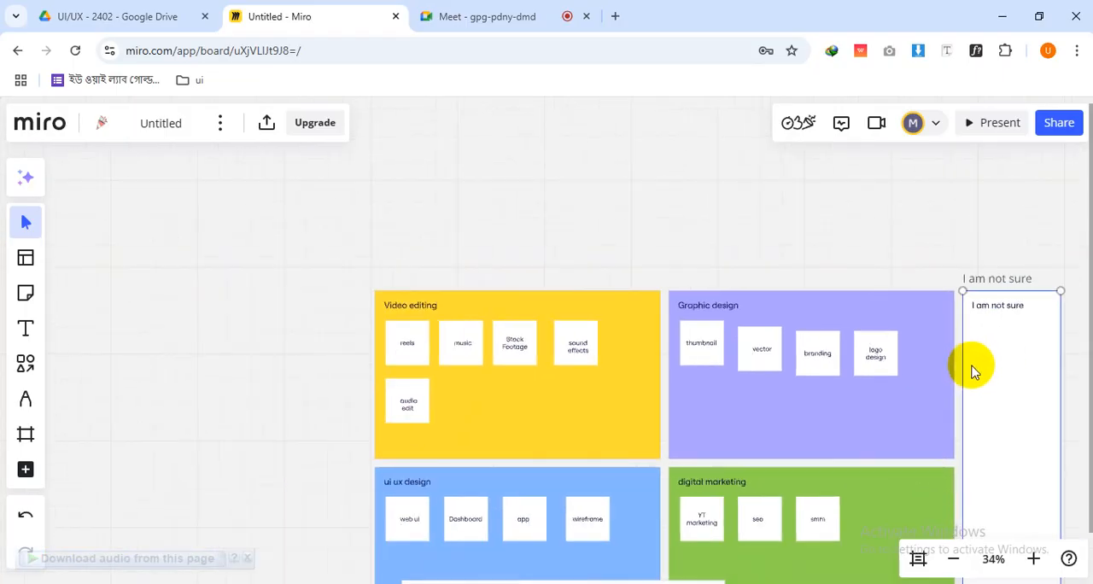
{"action": "left_click_drag", "start_coordinate": [970, 363], "coordinate": [898, 282]}
{"action": "left_click", "coordinate": [846, 214]}
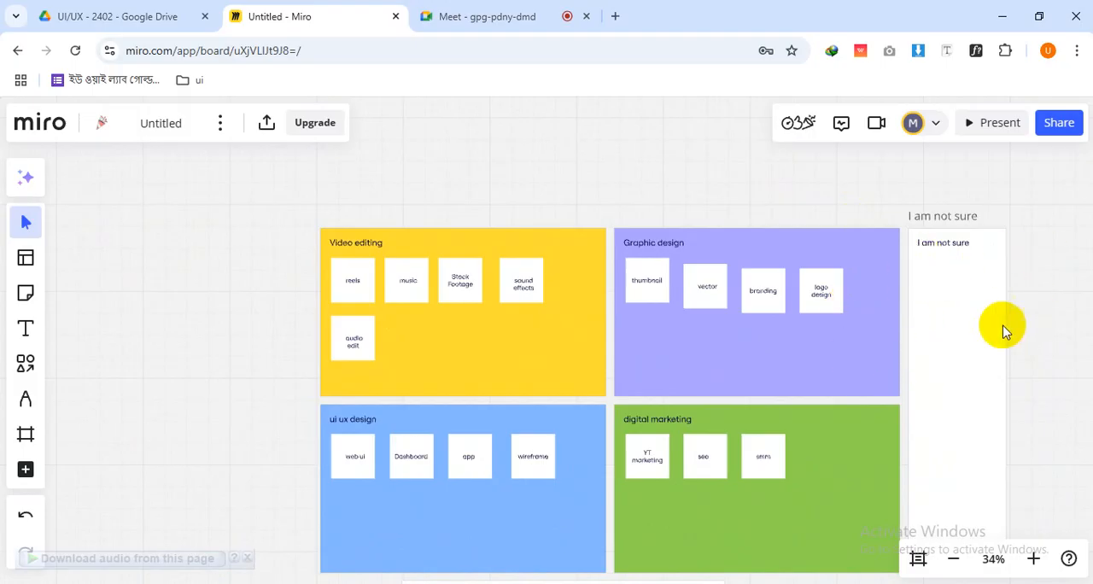
{"action": "key", "text": "space"}
{"action": "left_click_drag", "start_coordinate": [928, 362], "coordinate": [892, 360]}
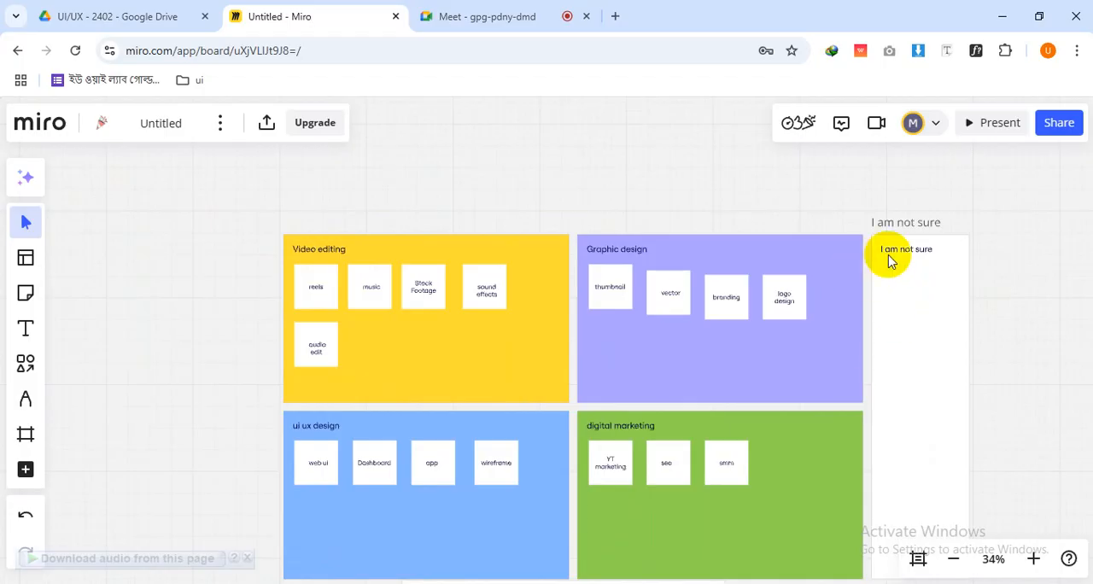
Align the "thumbnail", "vector", "branding" and "logo design" cards in one straight row within the "Graphic design" group
{"action": "scroll", "coordinate": [600, 351], "scroll_direction": "up", "scroll_amount": 4}
{"action": "key", "text": "space"}
{"action": "left_click_drag", "start_coordinate": [575, 367], "coordinate": [606, 486]}
{"action": "left_click", "coordinate": [745, 349]}
{"action": "left_click", "coordinate": [879, 341], "text": "shift"}
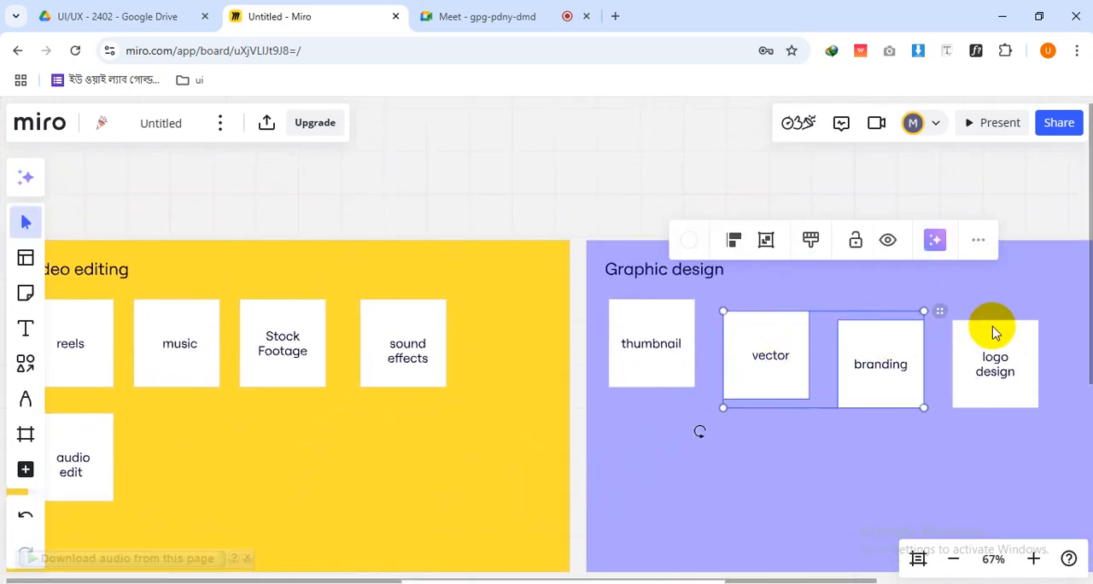
{"action": "left_click", "coordinate": [991, 335], "text": "shift"}
{"action": "left_click", "coordinate": [671, 306], "text": "shift"}
{"action": "left_click", "coordinate": [723, 228]}
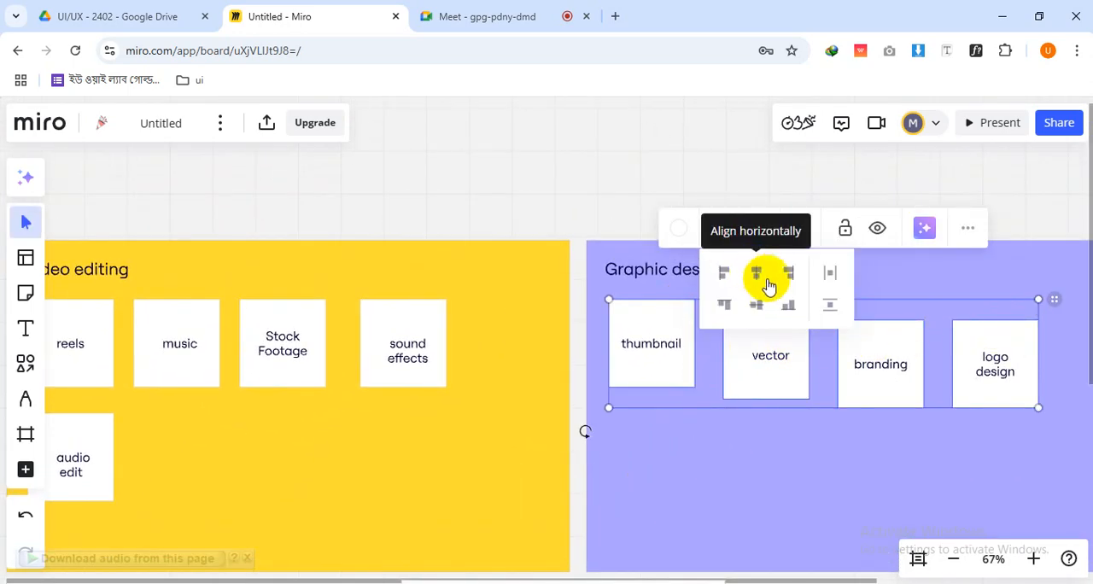
{"action": "left_click", "coordinate": [763, 285]}
{"action": "left_click_drag", "start_coordinate": [634, 330], "coordinate": [634, 327]}
Look over the sorted cards in all four groups and compare the group headings
{"action": "left_click_drag", "start_coordinate": [367, 402], "coordinate": [590, 111]}
{"action": "left_click_drag", "start_coordinate": [520, 407], "coordinate": [420, 468]}
{"action": "left_click_drag", "start_coordinate": [681, 459], "coordinate": [576, 486]}
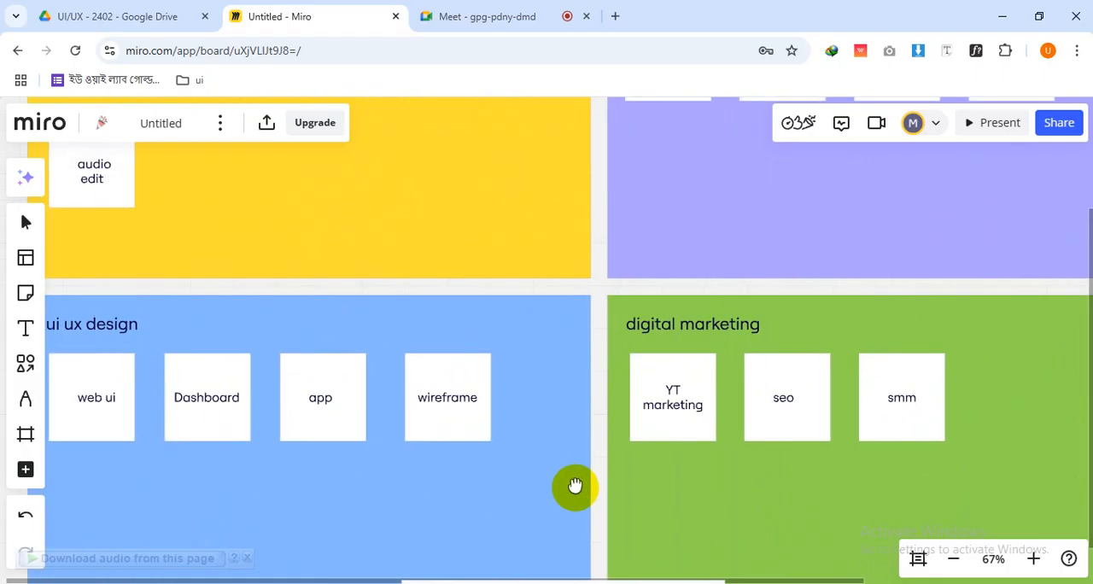
{"action": "left_click_drag", "start_coordinate": [488, 363], "coordinate": [661, 477]}
{"action": "scroll", "coordinate": [605, 507], "scroll_direction": "up", "scroll_amount": 4}
{"action": "scroll", "coordinate": [538, 441], "scroll_direction": "down", "scroll_amount": 3}
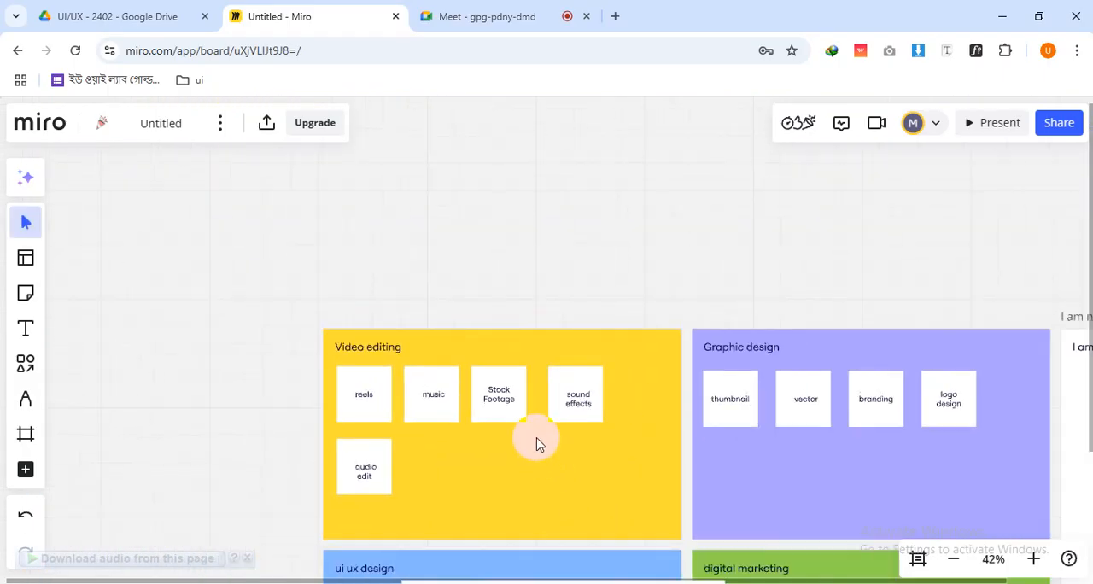
{"action": "scroll", "coordinate": [537, 441], "scroll_direction": "up", "scroll_amount": 2}
{"action": "scroll", "coordinate": [537, 441], "scroll_direction": "down", "scroll_amount": 1}
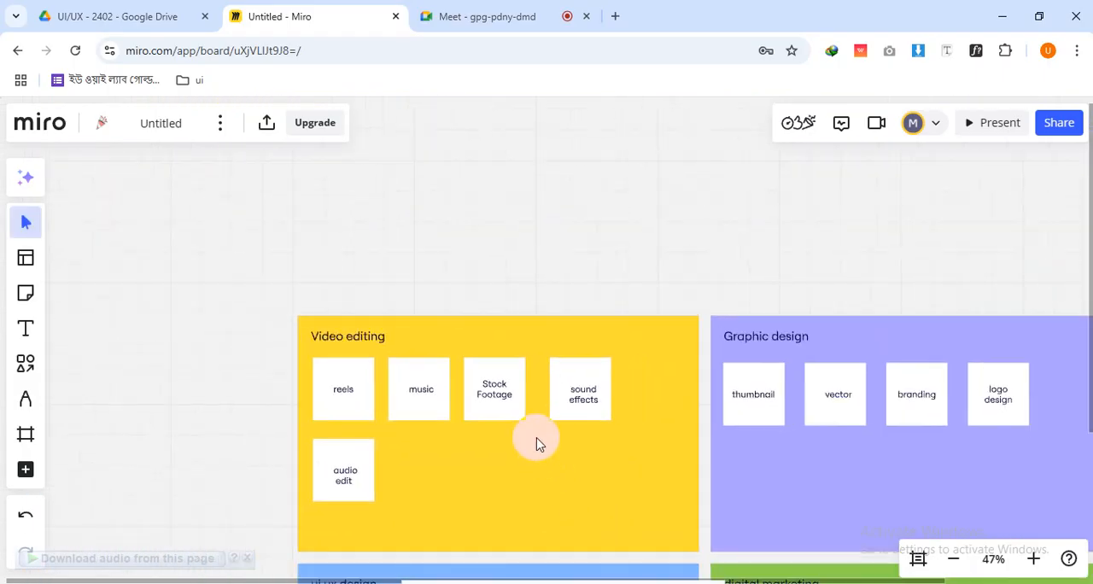
{"action": "scroll", "coordinate": [537, 446], "scroll_direction": "down", "scroll_amount": 4}
{"action": "left_click_drag", "start_coordinate": [537, 447], "coordinate": [506, 288]}
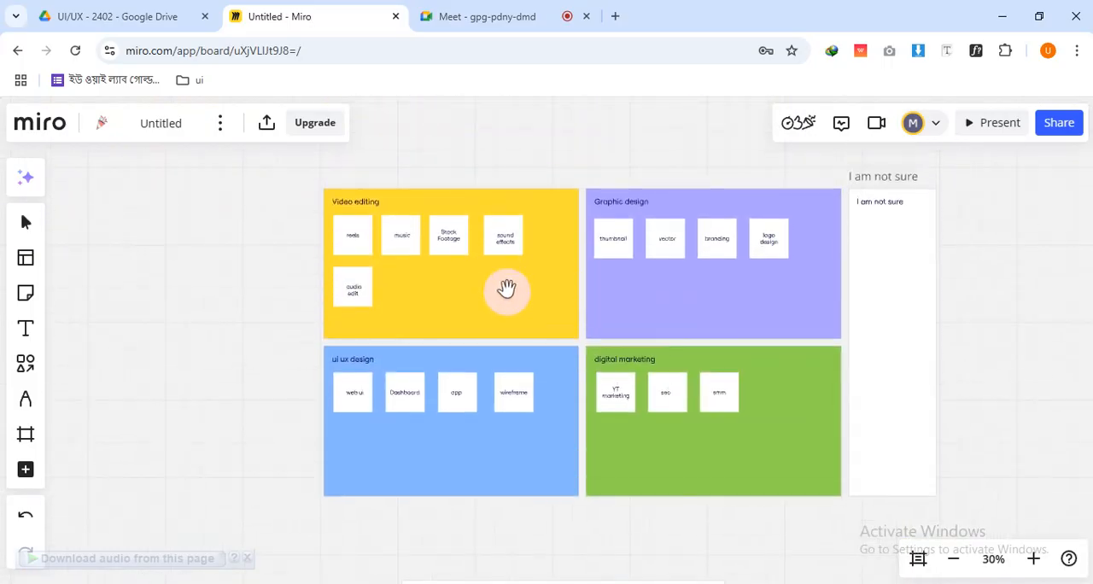
{"action": "left_click", "coordinate": [367, 247]}
{"action": "left_click", "coordinate": [642, 246]}
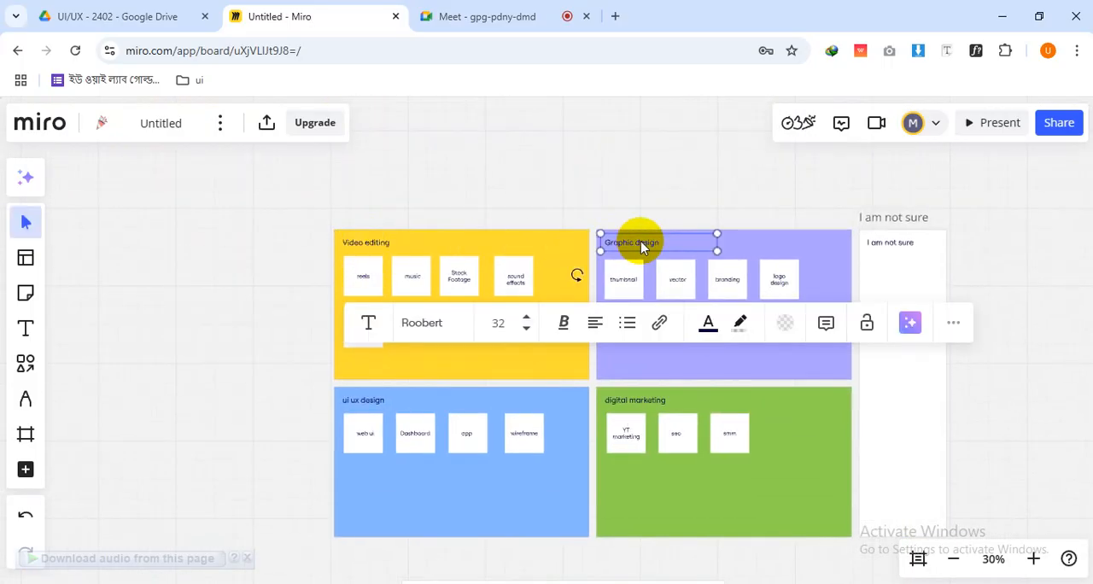
{"action": "left_click", "coordinate": [376, 246]}
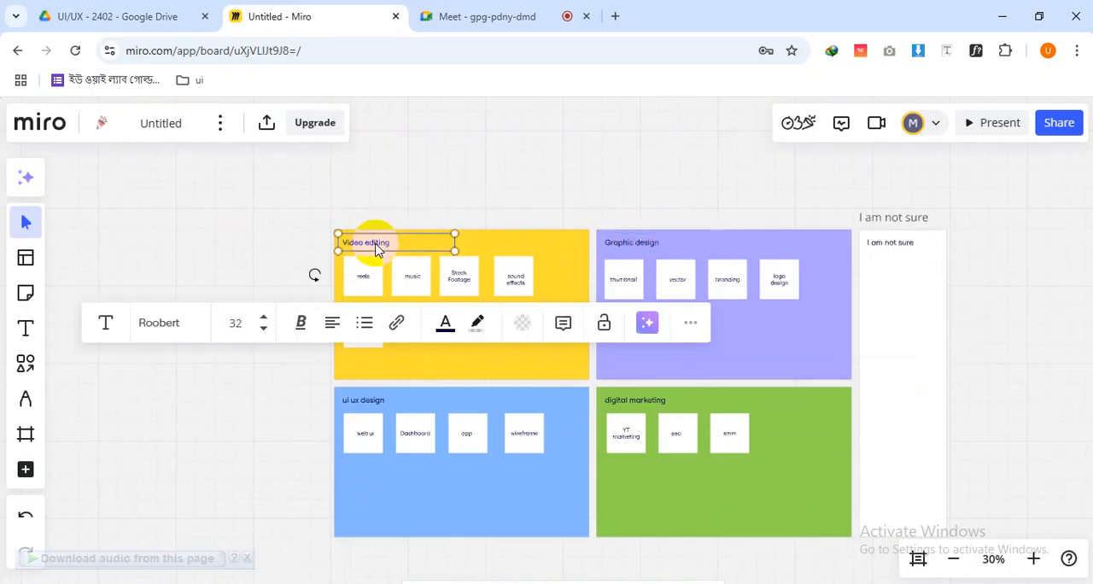
{"action": "left_click", "coordinate": [642, 243]}
{"action": "left_click", "coordinate": [362, 408]}
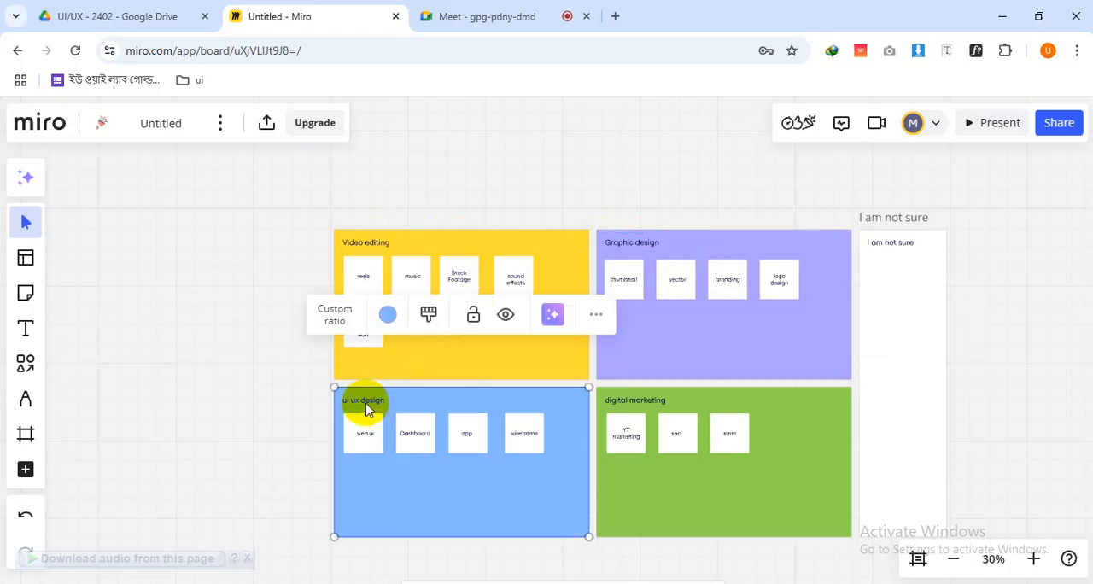
{"action": "left_click", "coordinate": [363, 410]}
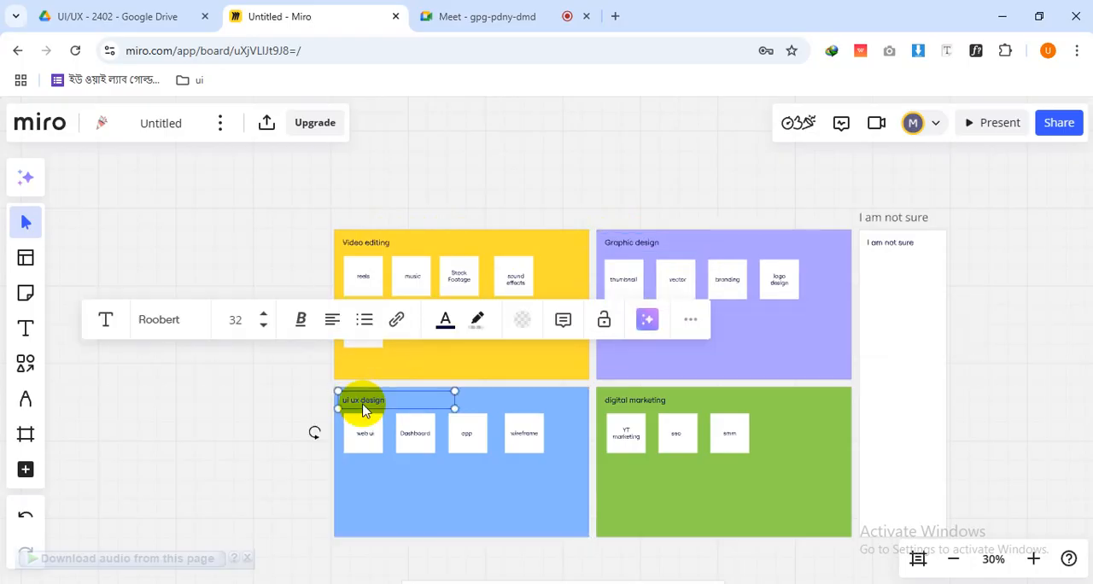
Reposition the "digital marketing" heading above its cards, level with the "ui ux design" heading
{"action": "left_click", "coordinate": [655, 408]}
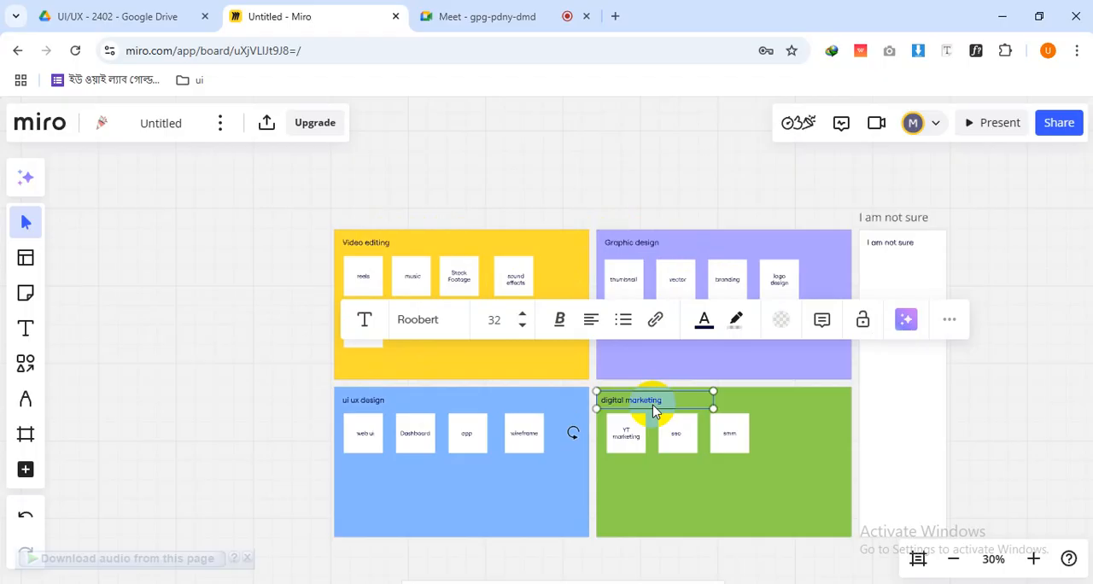
{"action": "scroll", "coordinate": [578, 415], "scroll_direction": "up", "scroll_amount": 5}
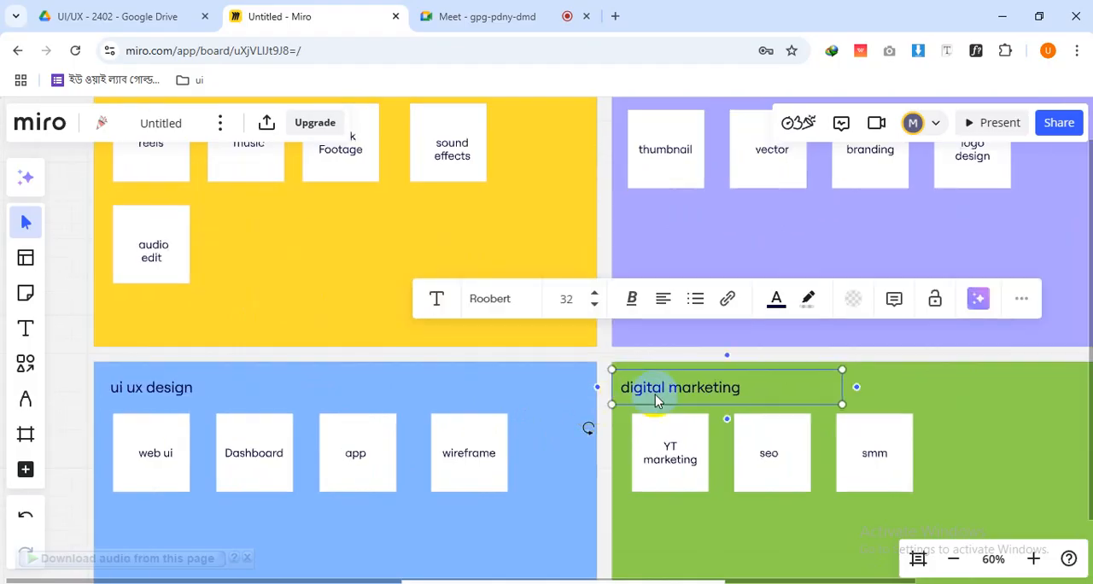
{"action": "left_click_drag", "start_coordinate": [652, 397], "coordinate": [667, 391]}
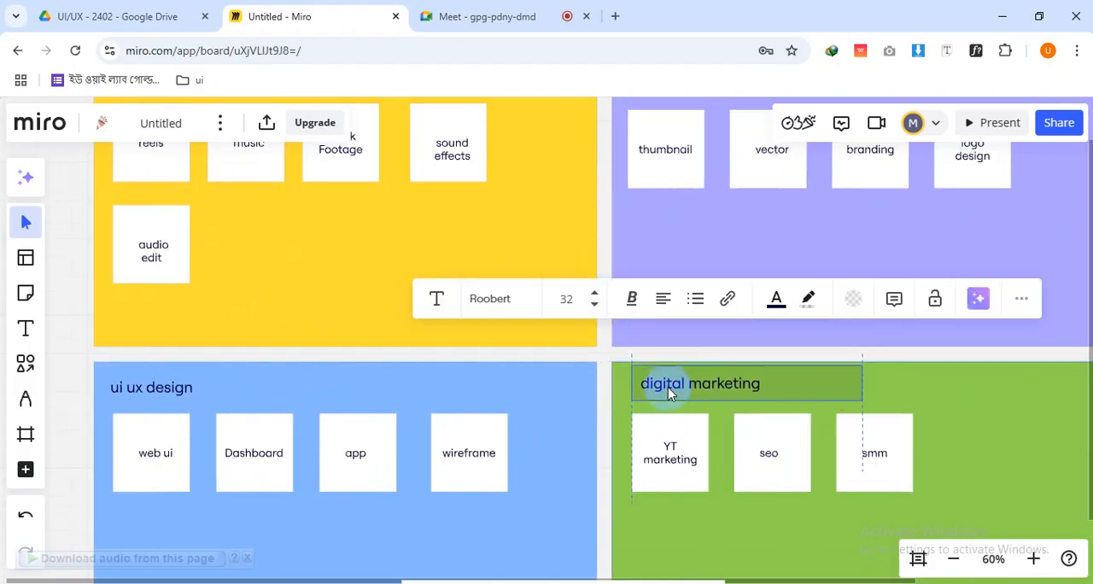
{"action": "left_click", "coordinate": [607, 361]}
{"action": "left_click_drag", "start_coordinate": [584, 398], "coordinate": [669, 389]}
{"action": "scroll", "coordinate": [671, 391], "scroll_direction": "down", "scroll_amount": 5}
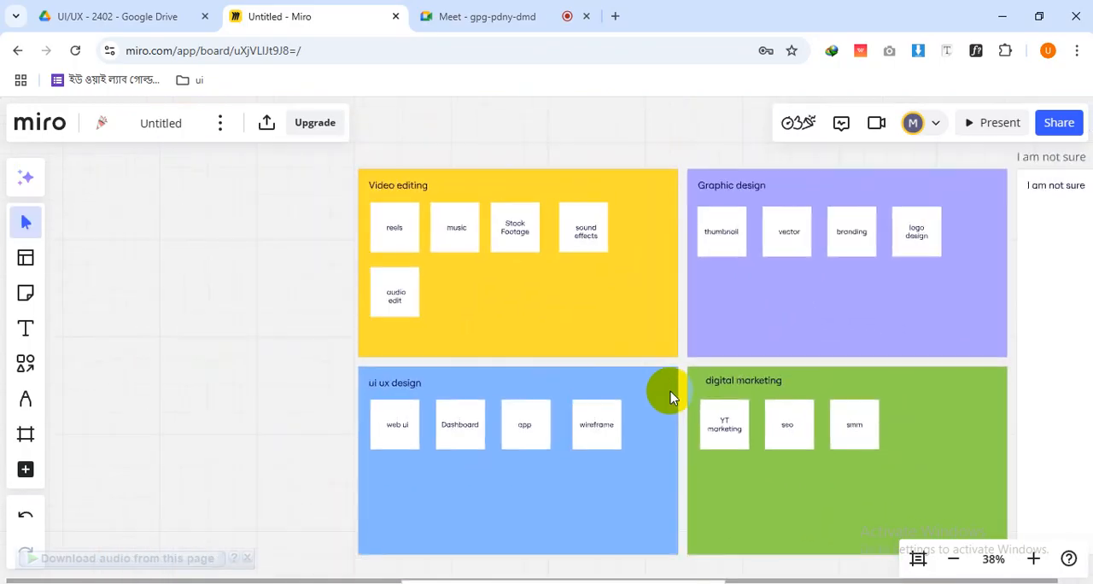
{"action": "left_click", "coordinate": [729, 387]}
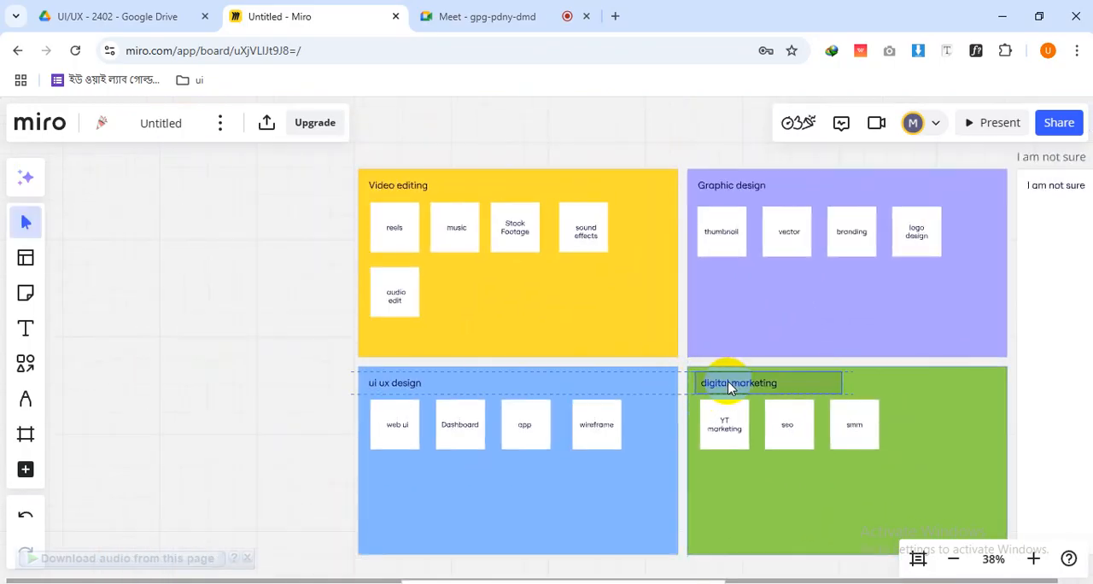
{"action": "left_click", "coordinate": [682, 328]}
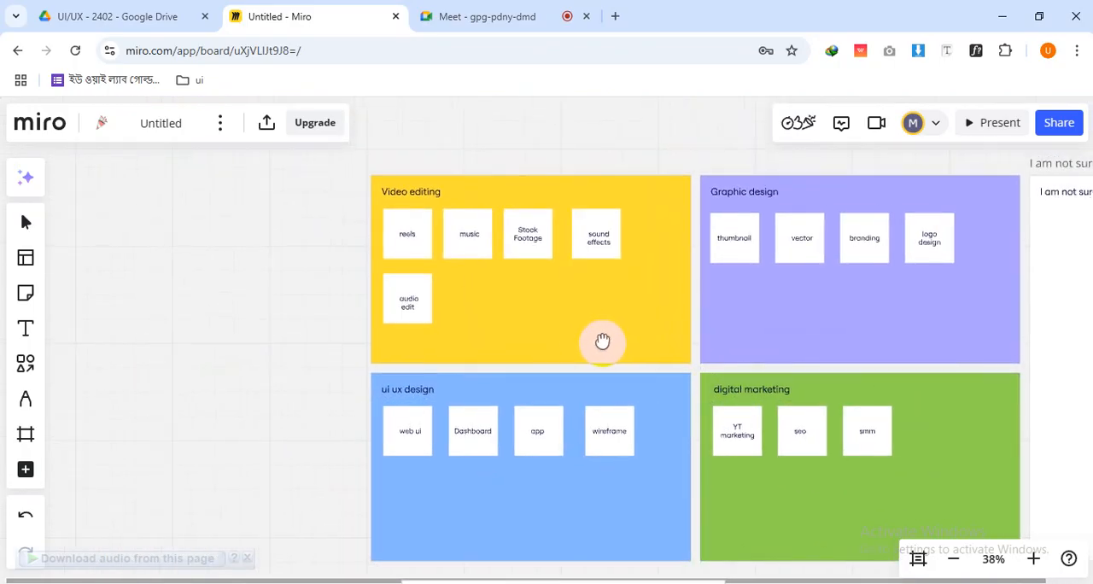
Move the "reels" card in the "Video editing" group to the second row, beside "audio edit"
{"action": "scroll", "coordinate": [529, 281], "scroll_direction": "left", "scroll_amount": 2}
{"action": "scroll", "coordinate": [529, 281], "scroll_direction": "up", "scroll_amount": 5}
{"action": "scroll", "coordinate": [529, 282], "scroll_direction": "up", "scroll_amount": 1}
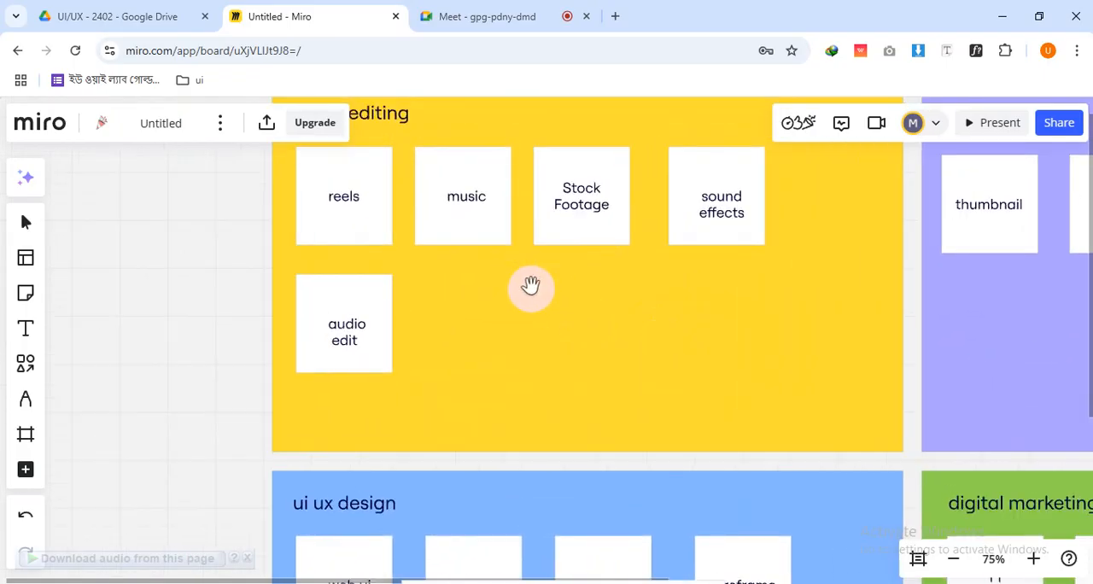
{"action": "left_click_drag", "start_coordinate": [532, 285], "coordinate": [576, 373]}
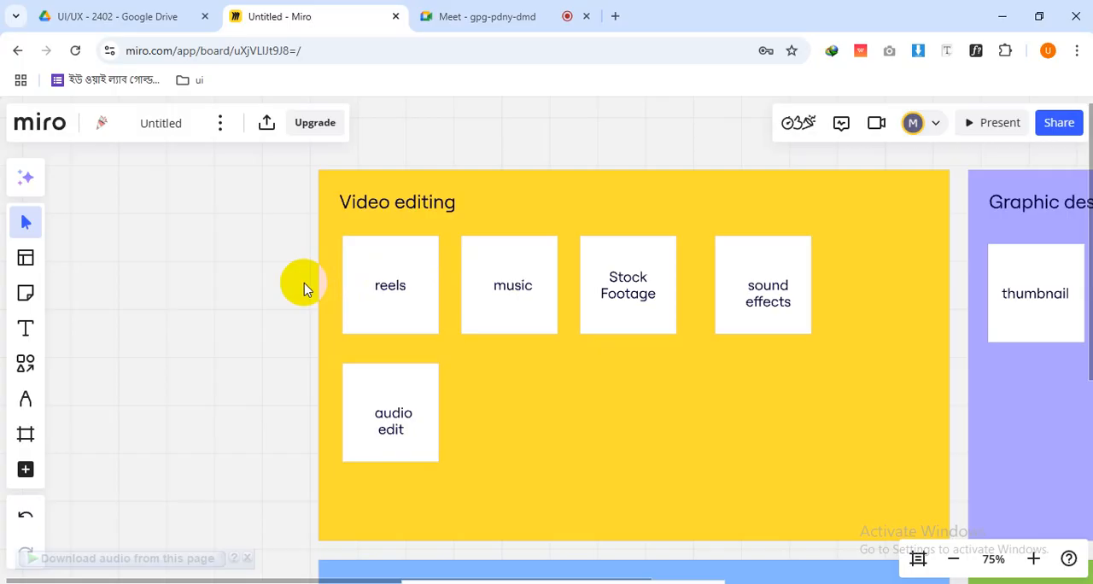
{"action": "left_click", "coordinate": [466, 308]}
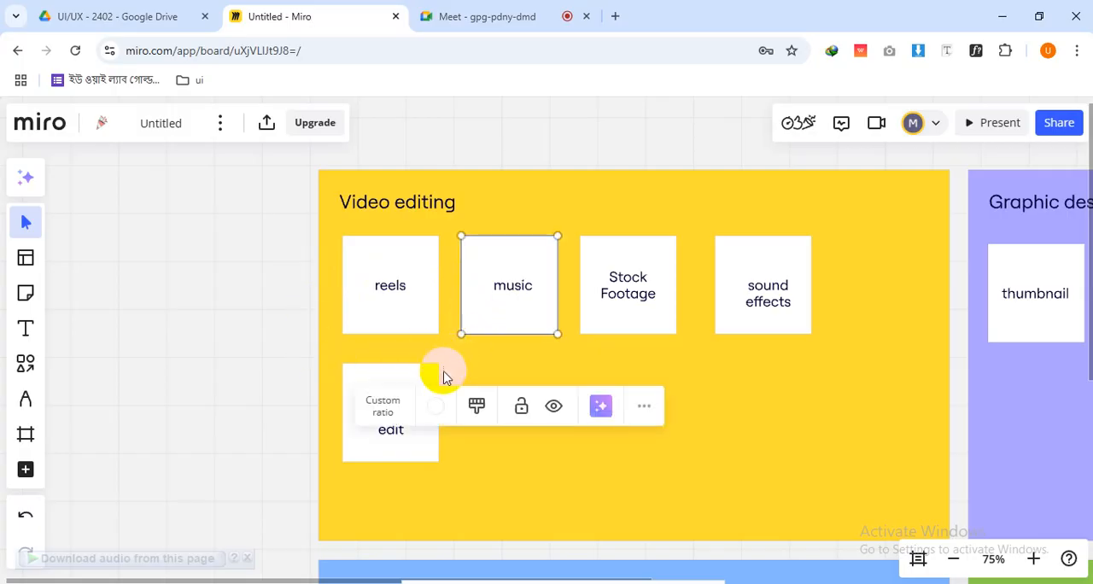
{"action": "left_click", "coordinate": [395, 380]}
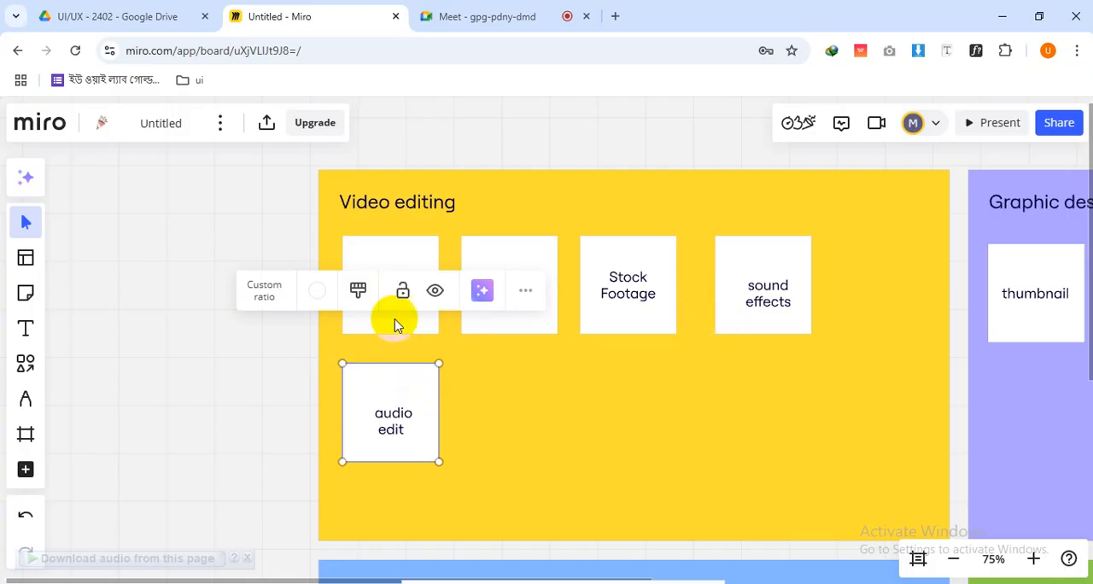
{"action": "left_click", "coordinate": [232, 344]}
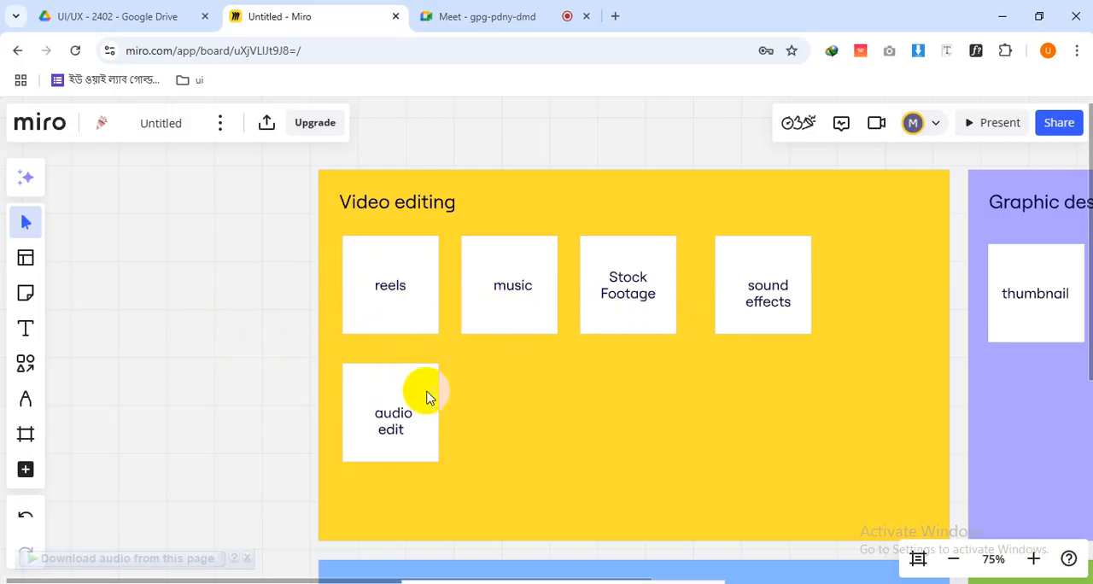
{"action": "left_click_drag", "start_coordinate": [398, 313], "coordinate": [434, 371]}
{"action": "left_click", "coordinate": [380, 304]}
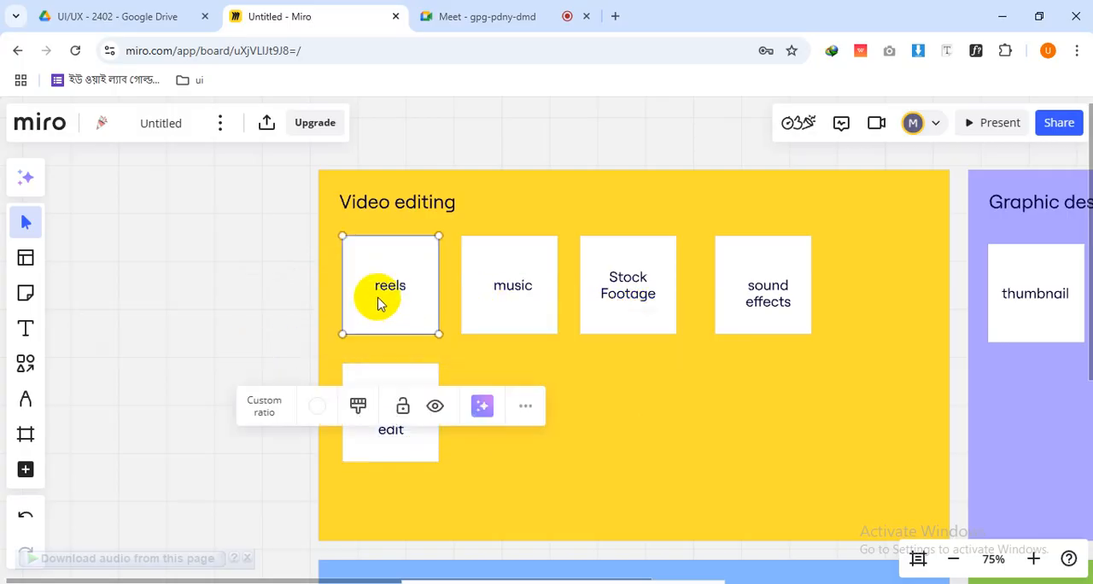
{"action": "left_click_drag", "start_coordinate": [380, 304], "coordinate": [505, 448]}
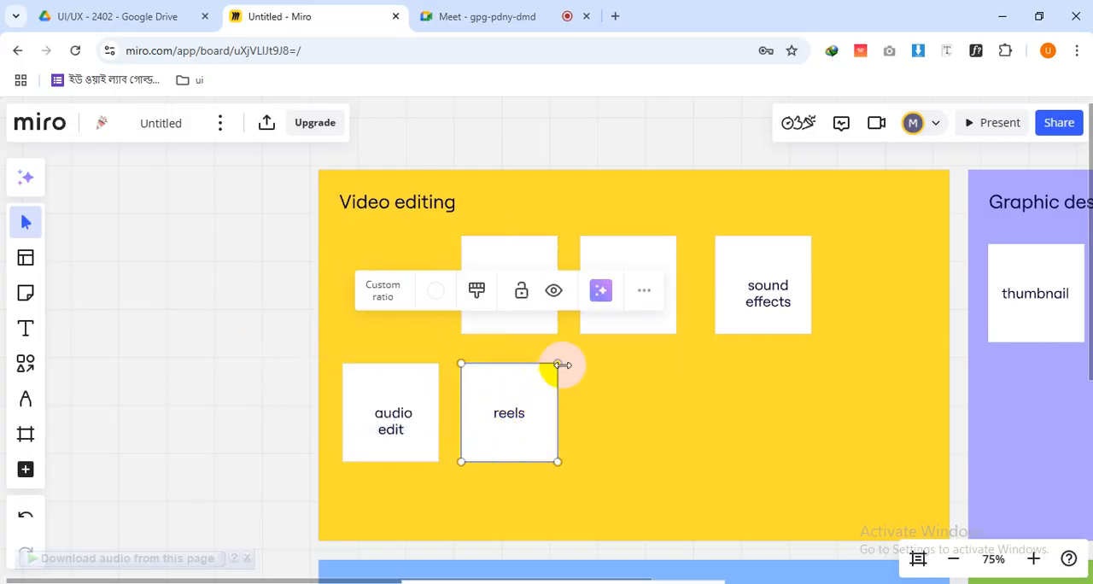
Rearrange the first row of the "Video editing" group in the order "music", "sound effects", "Stock Footage"
{"action": "left_click", "coordinate": [675, 399]}
{"action": "left_click", "coordinate": [517, 315]}
{"action": "left_click_drag", "start_coordinate": [512, 315], "coordinate": [408, 316]}
{"action": "left_click_drag", "start_coordinate": [769, 339], "coordinate": [516, 325]}
{"action": "left_click_drag", "start_coordinate": [628, 323], "coordinate": [634, 321]}
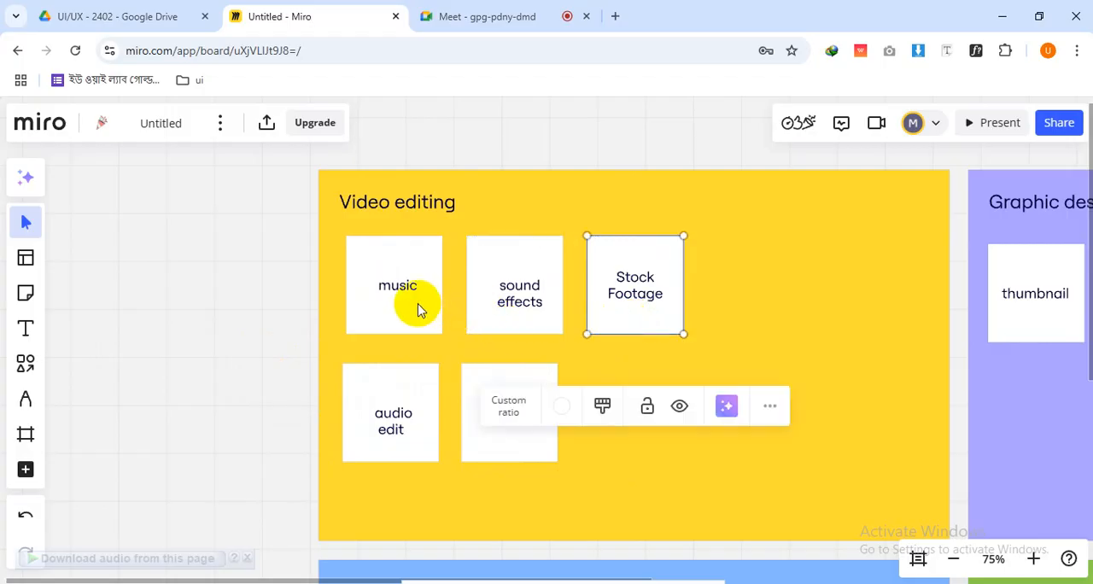
Move the "audio edit" and "reels" cards to the end of the first row in the "Video editing" group
{"action": "left_click", "coordinate": [419, 309]}
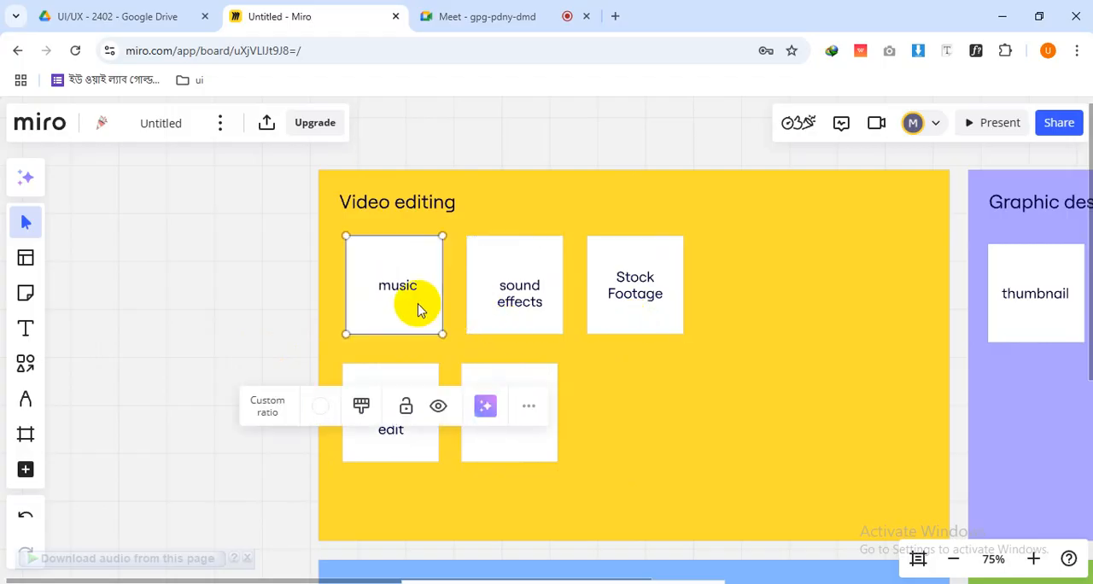
{"action": "left_click", "coordinate": [541, 298]}
{"action": "left_click", "coordinate": [637, 325]}
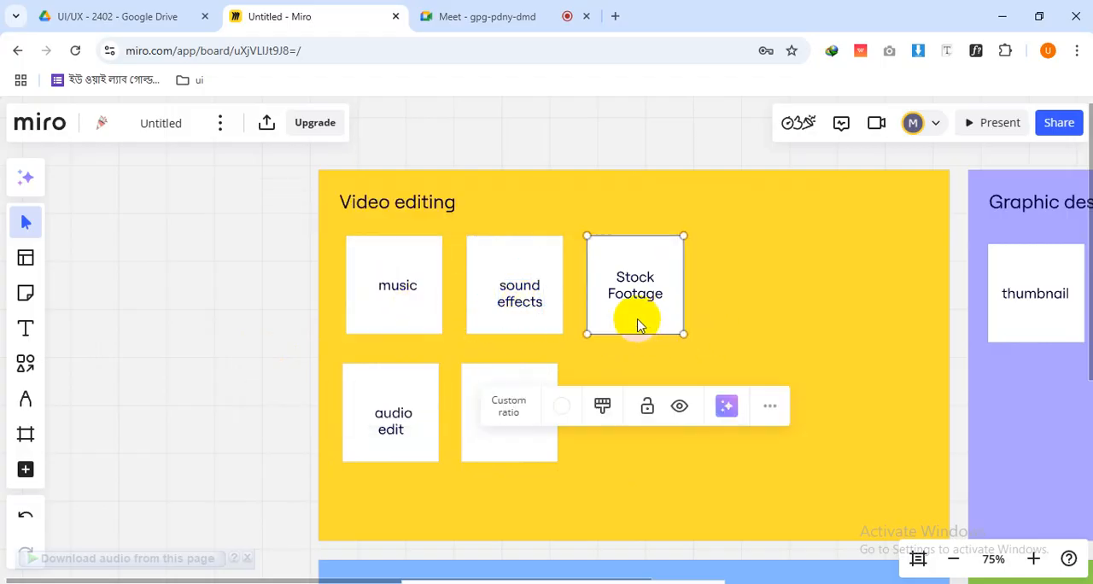
{"action": "left_click", "coordinate": [476, 439]}
{"action": "left_click_drag", "start_coordinate": [407, 456], "coordinate": [776, 324]}
{"action": "left_click_drag", "start_coordinate": [516, 443], "coordinate": [671, 444]}
{"action": "left_click", "coordinate": [441, 491]}
{"action": "left_click_drag", "start_coordinate": [494, 455], "coordinate": [849, 319]}
{"action": "left_click", "coordinate": [670, 329]}
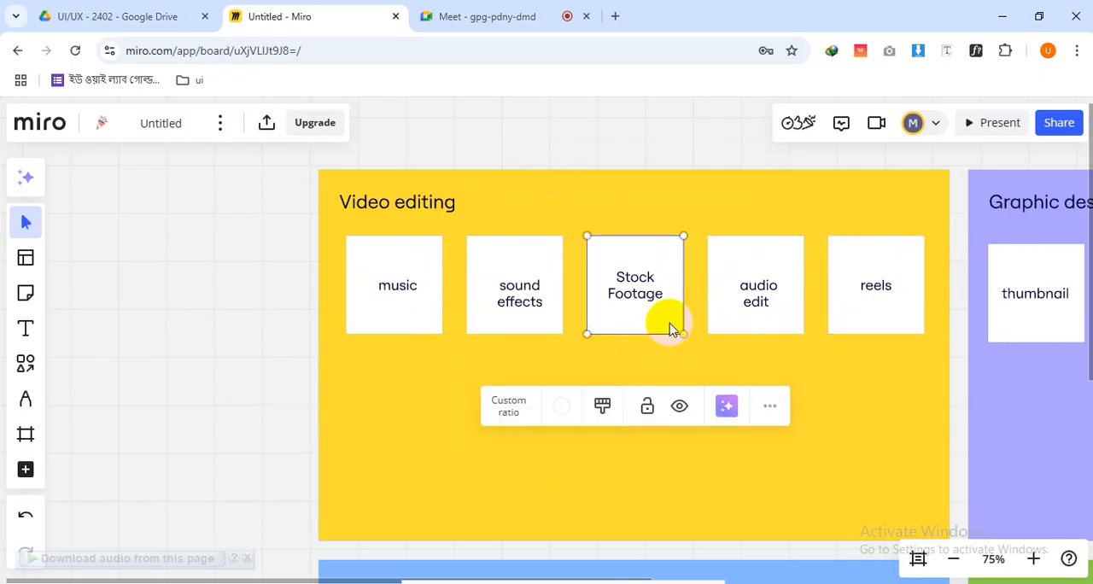
Nudge the "Stock Footage" and "sound effects" cards slightly left and centre the "sound effects" text within its card
{"action": "left_click_drag", "start_coordinate": [661, 324], "coordinate": [657, 324]}
{"action": "left_click_drag", "start_coordinate": [530, 324], "coordinate": [516, 302]}
{"action": "left_click", "coordinate": [261, 311]}
{"action": "left_click_drag", "start_coordinate": [633, 342], "coordinate": [574, 369]}
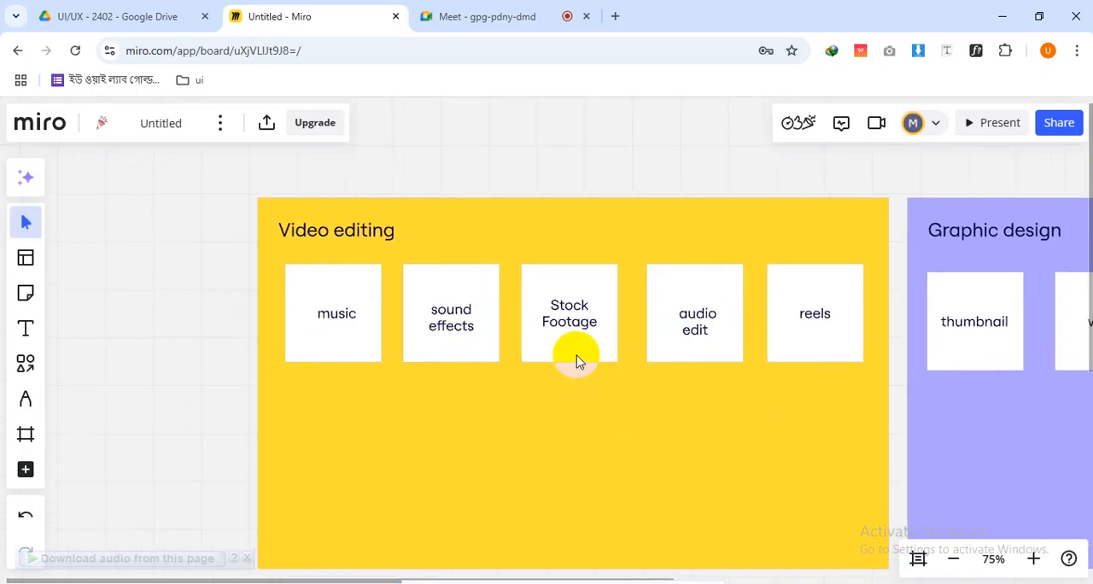
{"action": "left_click", "coordinate": [570, 331]}
{"action": "left_click", "coordinate": [570, 333]}
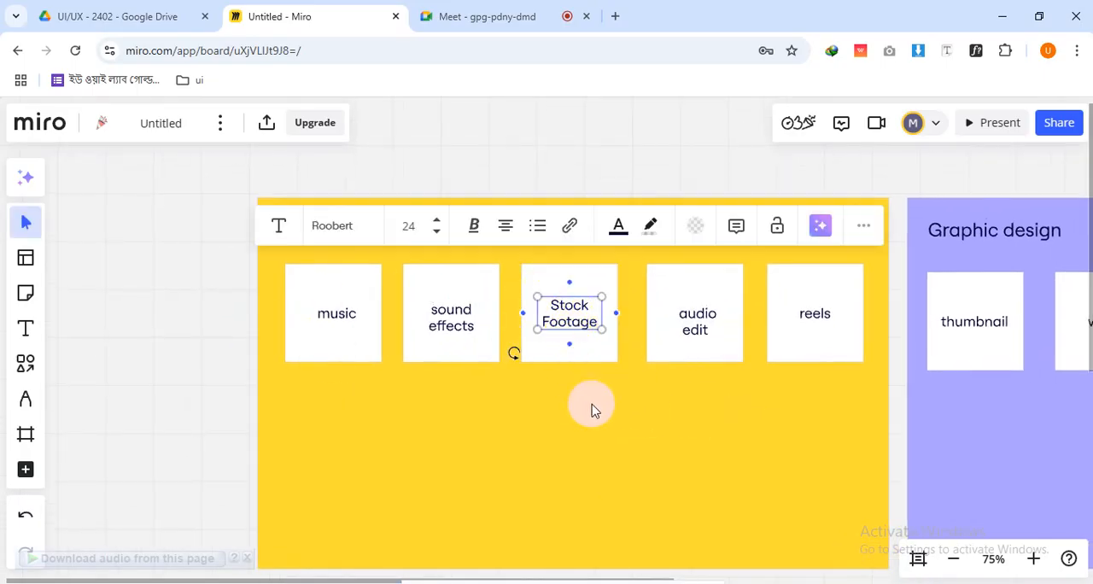
{"action": "left_click", "coordinate": [218, 381]}
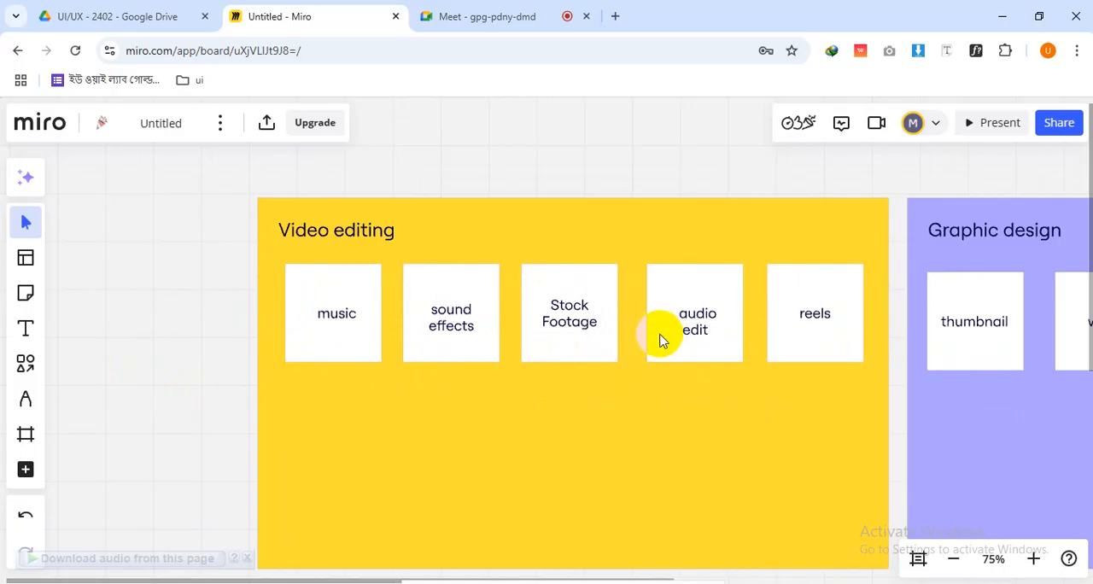
{"action": "left_click", "coordinate": [657, 337]}
{"action": "left_click", "coordinate": [198, 349]}
Move the "thumbnail" card to the end of the row in the "Graphic design" group
{"action": "scroll", "coordinate": [211, 364], "scroll_direction": "down", "scroll_amount": 5}
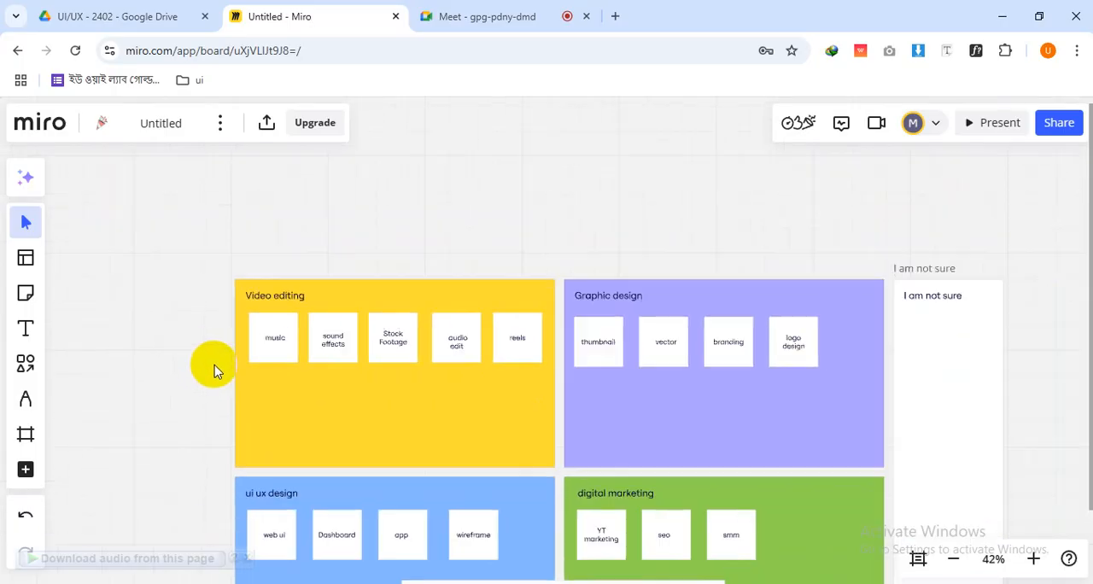
{"action": "left_click_drag", "start_coordinate": [550, 397], "coordinate": [459, 406]}
{"action": "scroll", "coordinate": [461, 402], "scroll_direction": "up", "scroll_amount": 5}
{"action": "scroll", "coordinate": [547, 398], "scroll_direction": "right", "scroll_amount": 3}
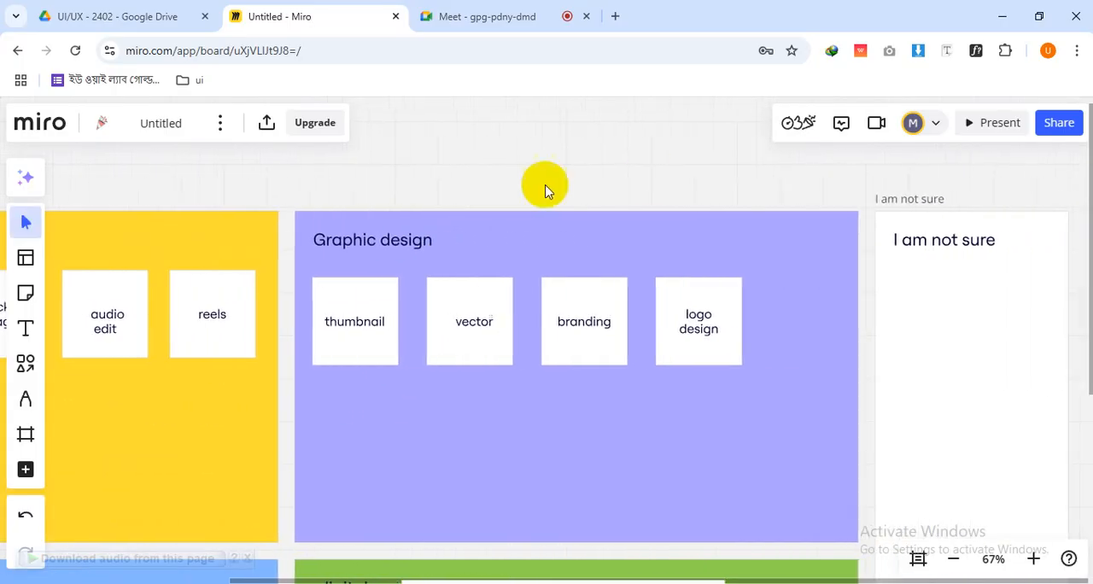
{"action": "left_click_drag", "start_coordinate": [511, 342], "coordinate": [578, 407]}
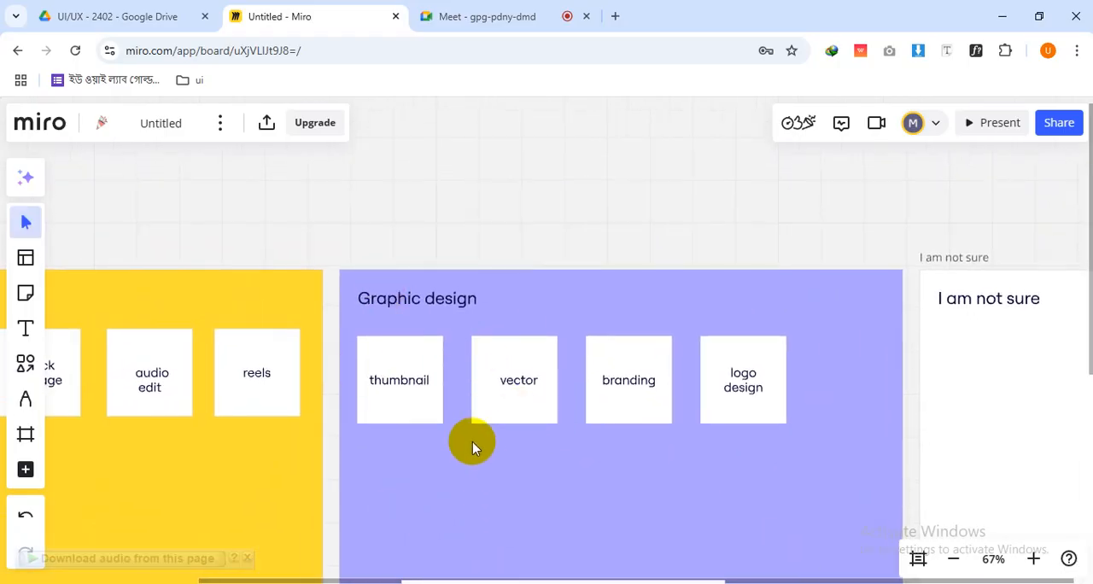
{"action": "scroll", "coordinate": [462, 435], "scroll_direction": "up", "scroll_amount": 2}
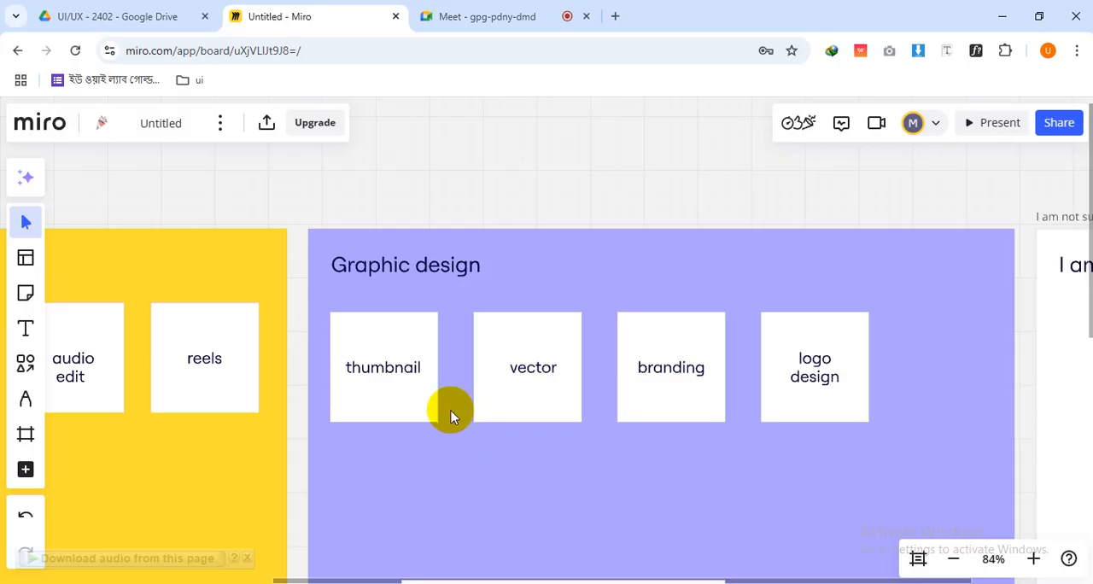
{"action": "left_click", "coordinate": [419, 399]}
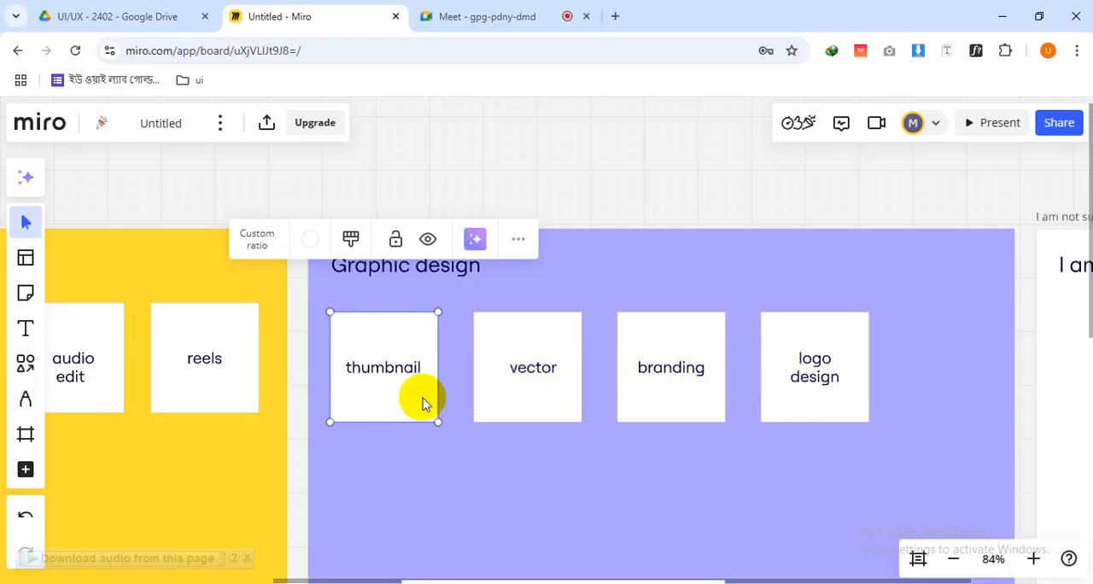
{"action": "left_click_drag", "start_coordinate": [425, 403], "coordinate": [974, 408]}
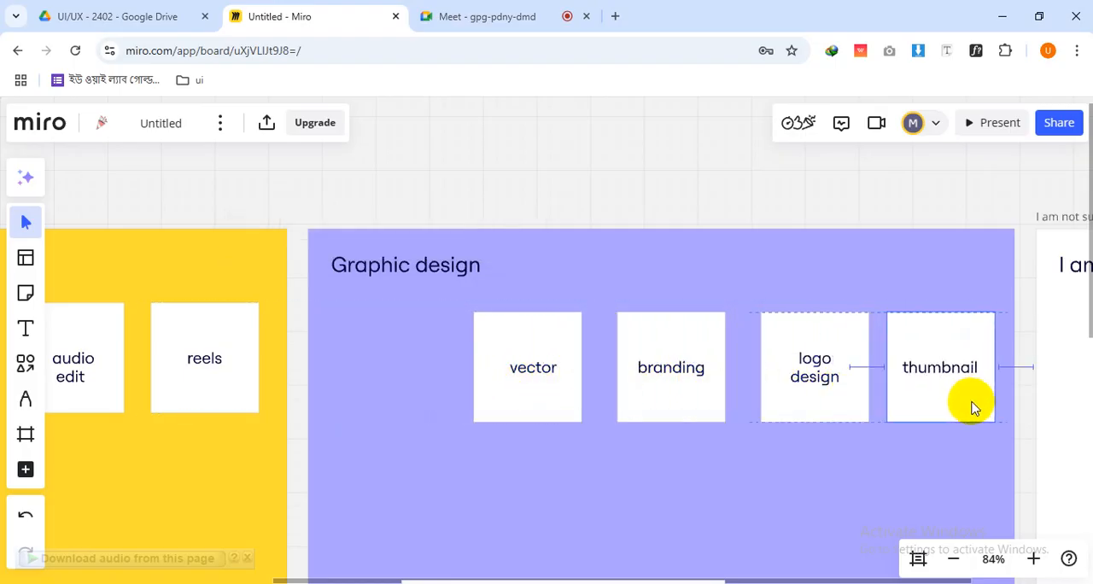
Move the "vector" card to the start of the "Graphic design" row and place "branding" beside it
{"action": "left_click_drag", "start_coordinate": [530, 377], "coordinate": [412, 378]}
{"action": "left_click", "coordinate": [502, 419]}
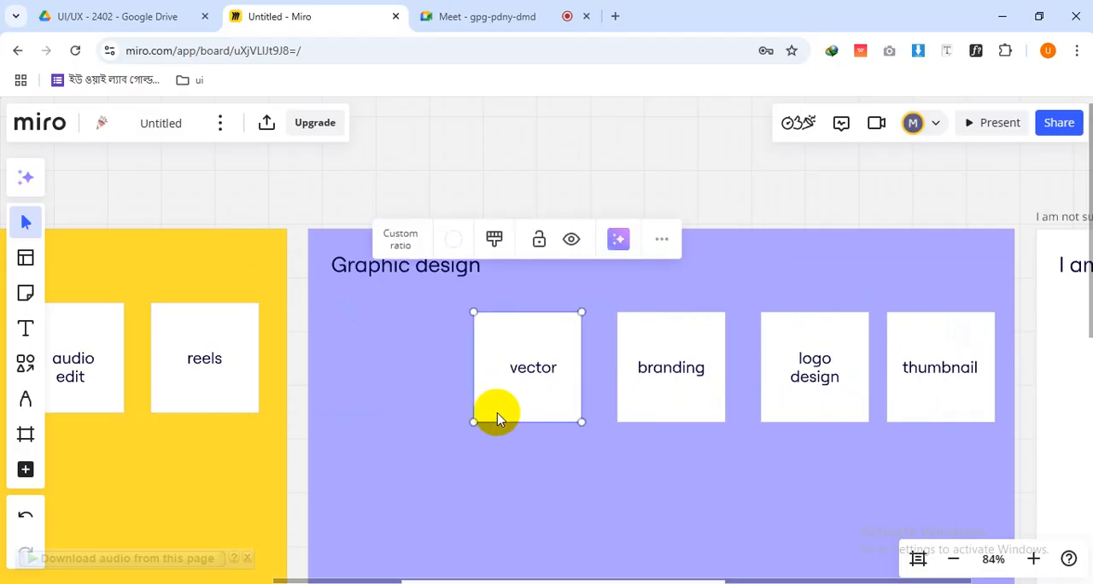
{"action": "left_click_drag", "start_coordinate": [498, 418], "coordinate": [369, 403]}
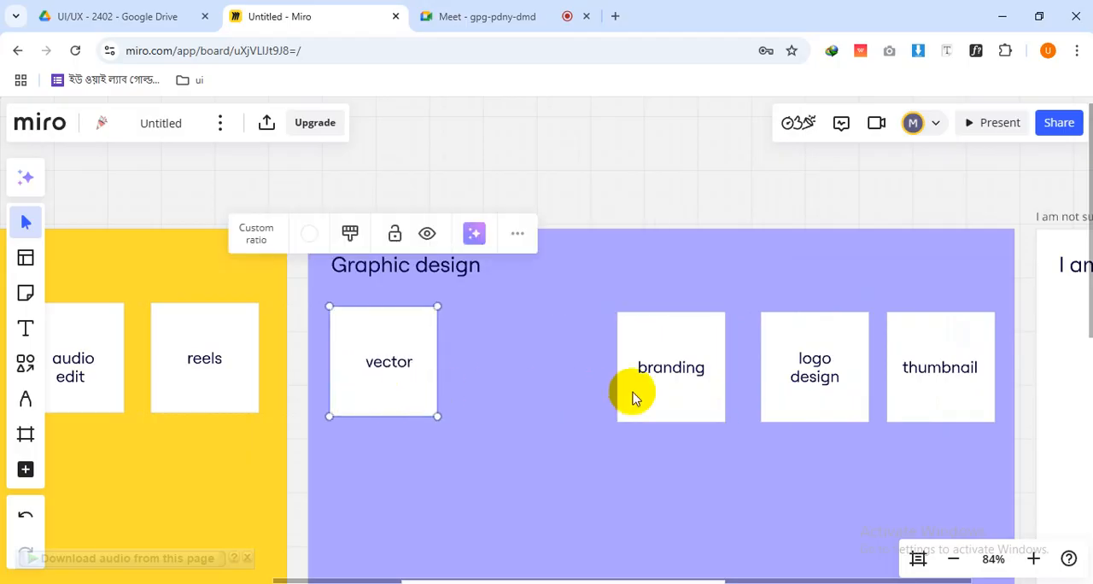
{"action": "left_click_drag", "start_coordinate": [635, 398], "coordinate": [499, 399]}
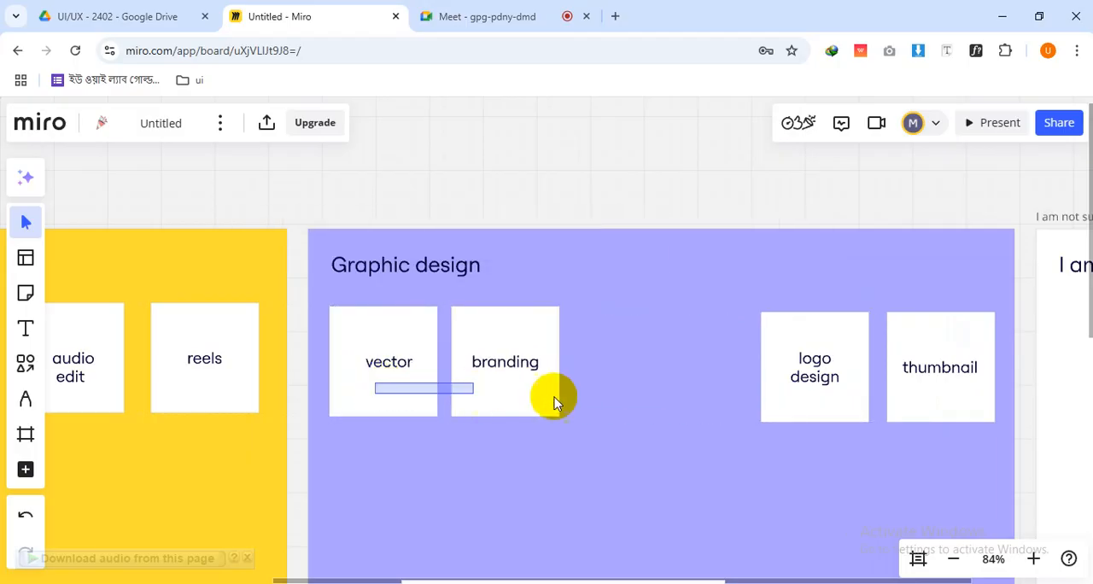
Swap the first two "Graphic design" cards so that "branding" comes first and "vector" second
{"action": "left_click", "coordinate": [353, 398]}
{"action": "left_click_drag", "start_coordinate": [353, 398], "coordinate": [614, 407]}
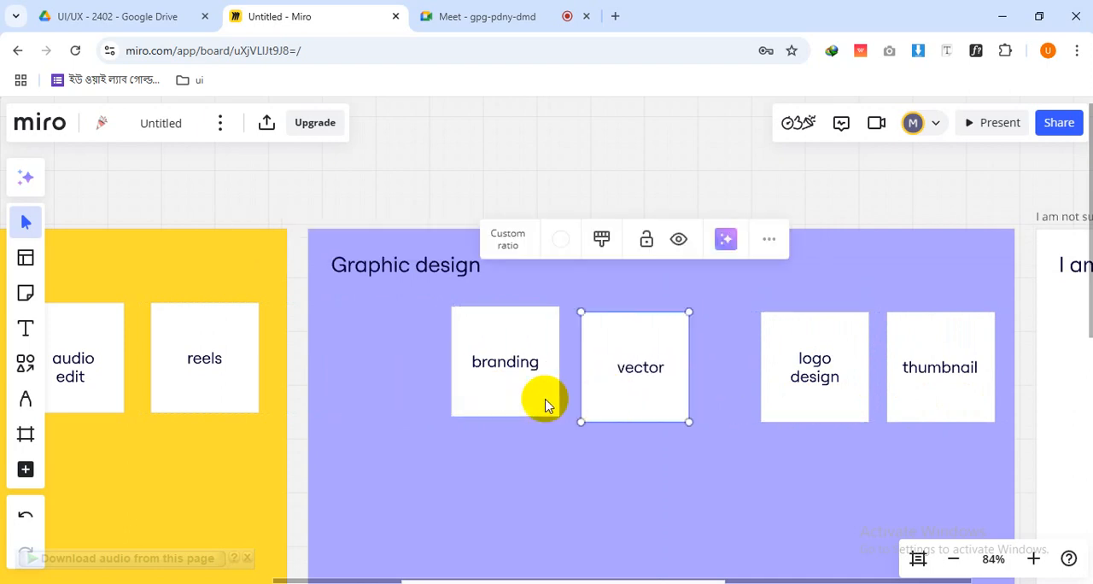
{"action": "left_click_drag", "start_coordinate": [541, 403], "coordinate": [398, 404]}
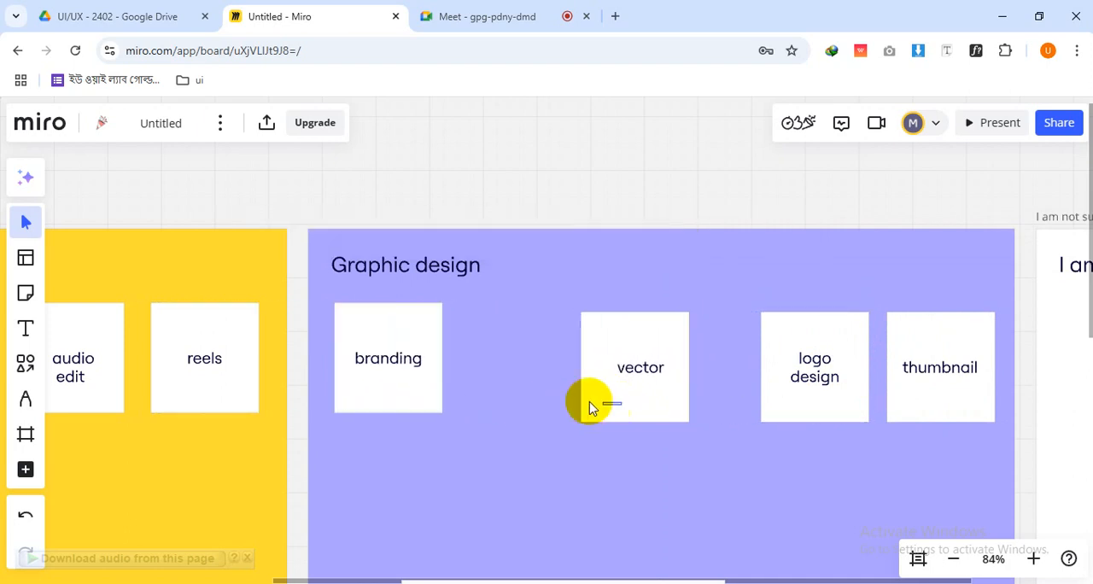
{"action": "left_click_drag", "start_coordinate": [592, 411], "coordinate": [517, 402]}
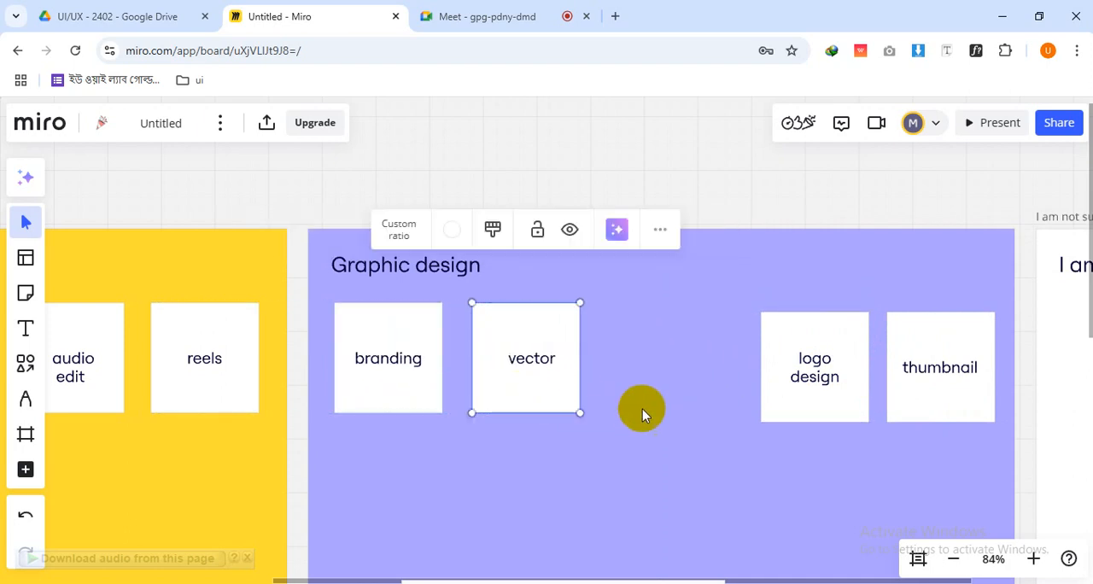
Close the gaps in the "Graphic design" row by moving "logo design" beside "vector" and "thumbnail" after it
{"action": "left_click", "coordinate": [757, 415]}
{"action": "left_click_drag", "start_coordinate": [757, 415], "coordinate": [649, 400]}
{"action": "left_click", "coordinate": [930, 402]}
{"action": "left_click_drag", "start_coordinate": [930, 402], "coordinate": [795, 398]}
Move the "wireframe" card out of the "ui ux design" row to just below the "web ui" card
{"action": "scroll", "coordinate": [757, 413], "scroll_direction": "down", "scroll_amount": 5}
{"action": "left_click_drag", "start_coordinate": [625, 531], "coordinate": [721, 344]}
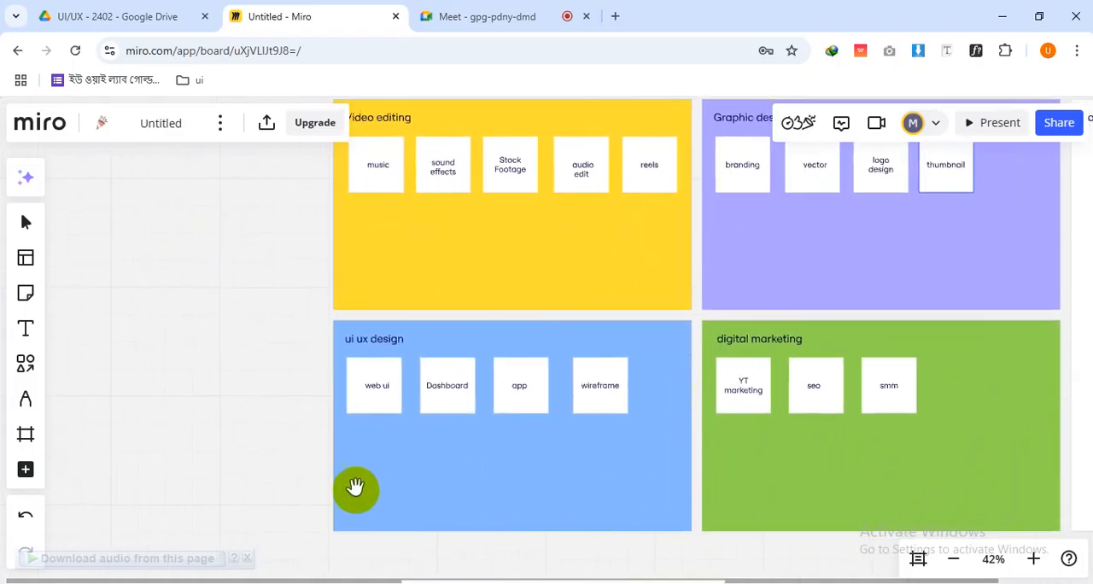
{"action": "scroll", "coordinate": [354, 439], "scroll_direction": "up", "scroll_amount": 5}
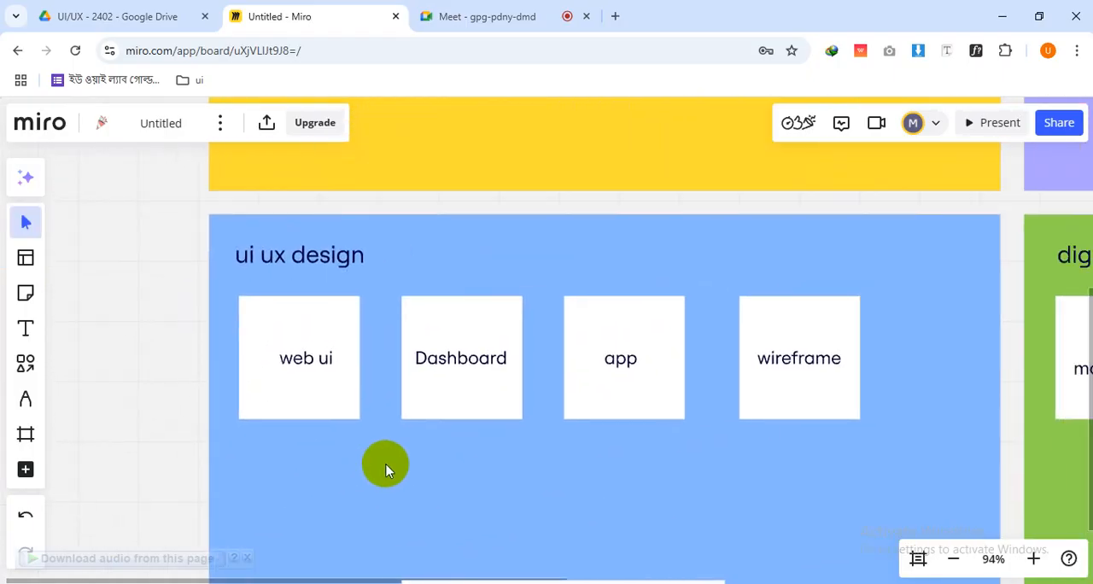
{"action": "left_click", "coordinate": [271, 389]}
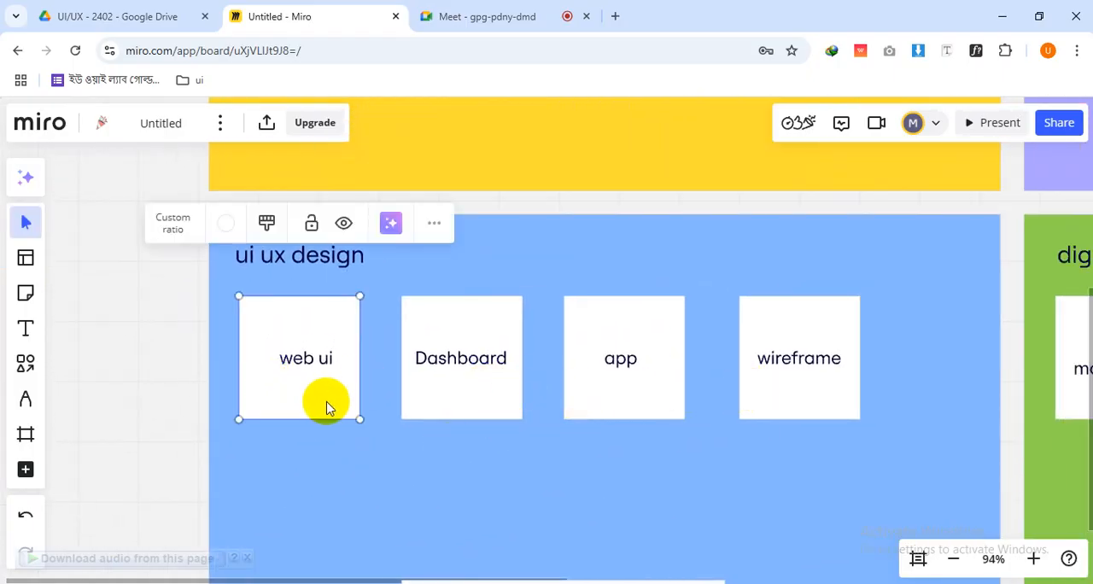
{"action": "left_click", "coordinate": [777, 401]}
{"action": "left_click_drag", "start_coordinate": [772, 412], "coordinate": [246, 521]}
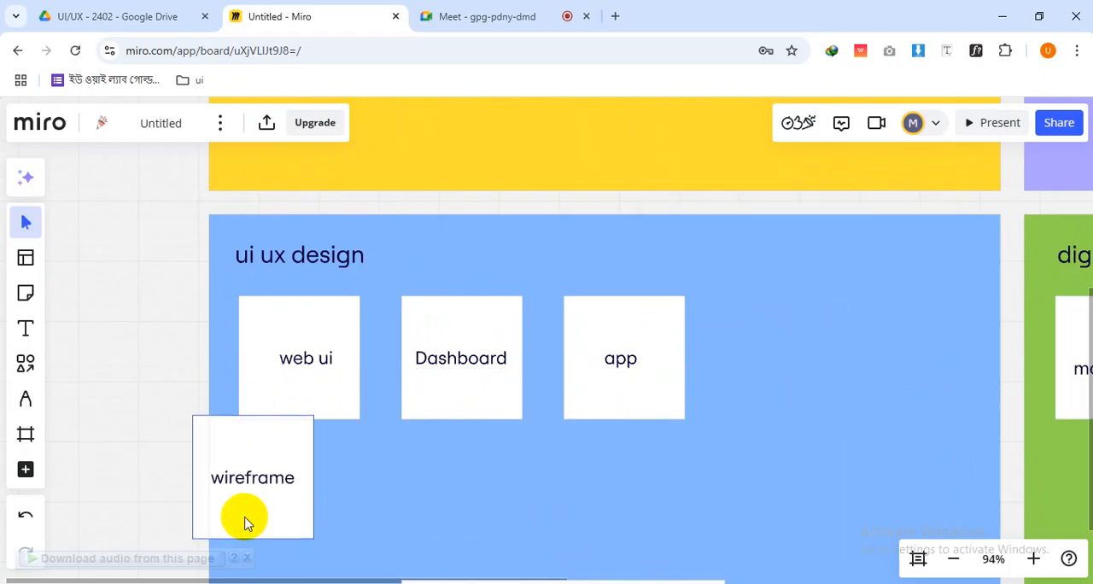
Shift the "web ui", "Dashboard" and "app" cards right together and place "wireframe" first in the "ui ux design" row
{"action": "left_click", "coordinate": [344, 386]}
{"action": "left_click", "coordinate": [465, 404], "text": "shift"}
{"action": "left_click", "coordinate": [582, 410], "text": "shift"}
{"action": "left_click_drag", "start_coordinate": [453, 412], "coordinate": [623, 404]}
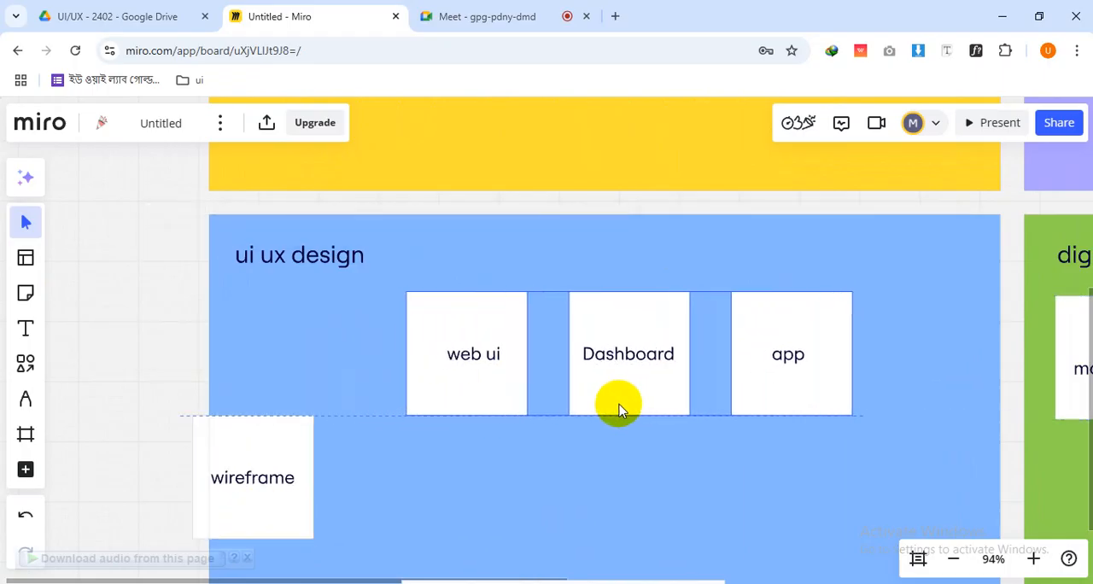
{"action": "left_click_drag", "start_coordinate": [300, 505], "coordinate": [302, 399]}
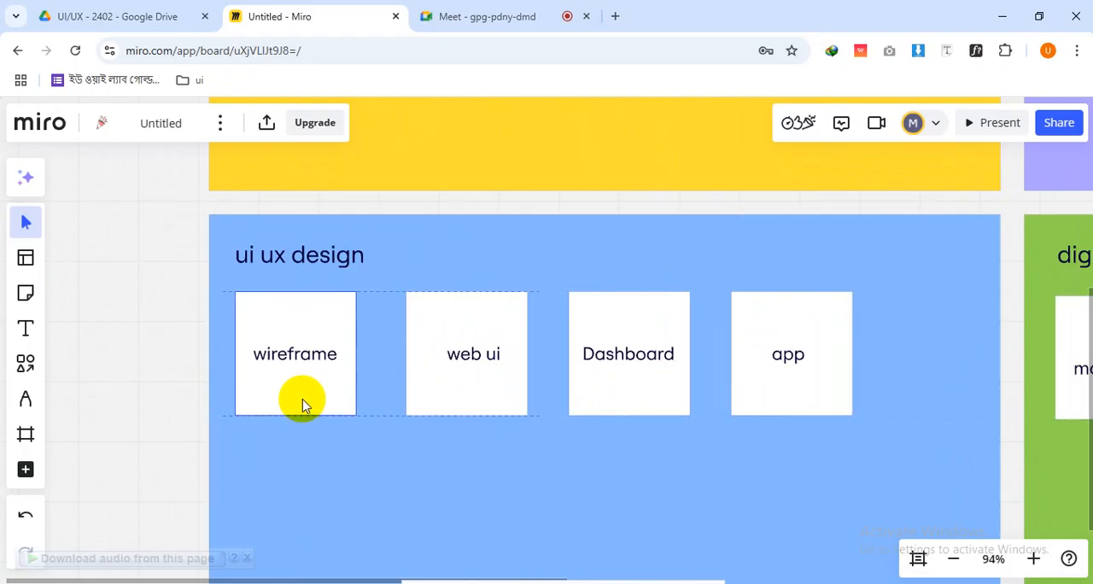
Move "Dashboard" to the far end of the "ui ux design" row and place "app" beside "web ui"
{"action": "left_click", "coordinate": [436, 405]}
{"action": "left_click_drag", "start_coordinate": [614, 394], "coordinate": [615, 465]}
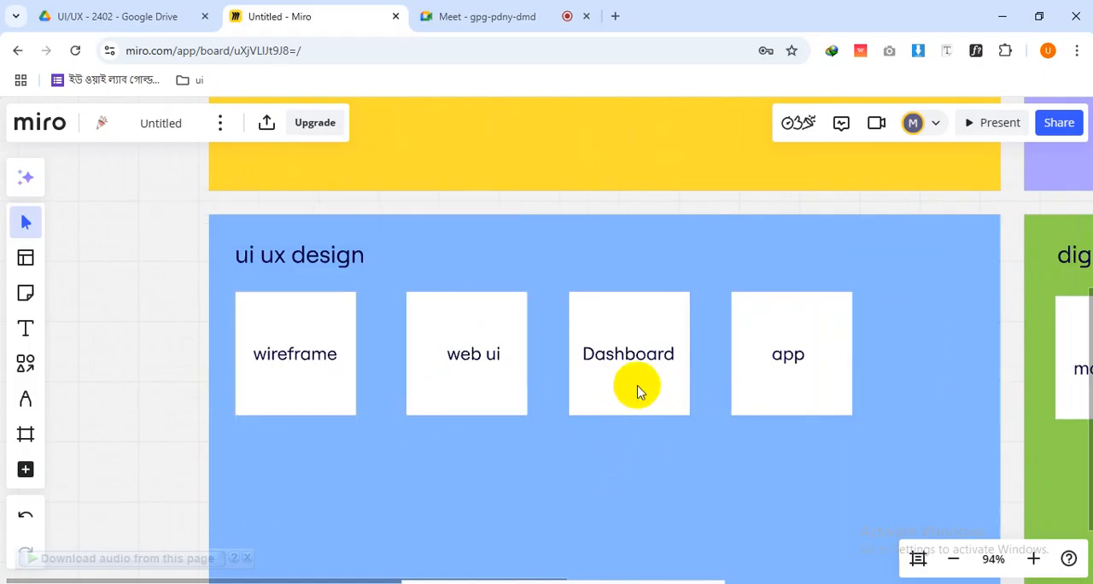
{"action": "left_click_drag", "start_coordinate": [640, 385], "coordinate": [915, 407]}
{"action": "left_click", "coordinate": [754, 401]}
{"action": "left_click_drag", "start_coordinate": [753, 401], "coordinate": [591, 398]}
Move the "web ui", "app" and "Dashboard" cards left so they follow "wireframe" with even spacing
{"action": "left_click", "coordinate": [539, 398]}
{"action": "left_click", "coordinate": [429, 402]}
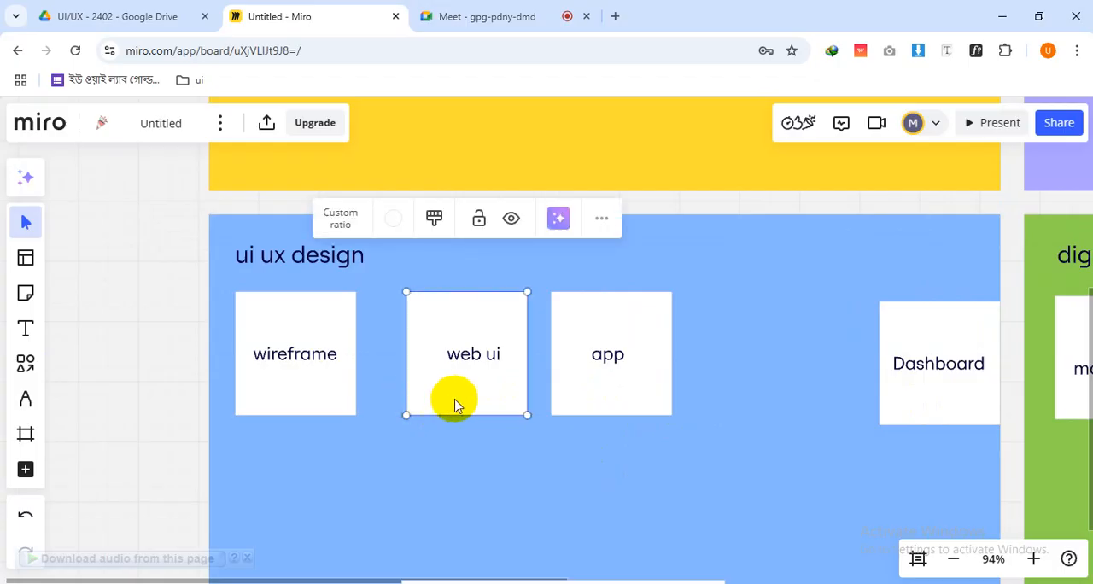
{"action": "left_click_drag", "start_coordinate": [456, 401], "coordinate": [429, 407]}
{"action": "left_click_drag", "start_coordinate": [595, 406], "coordinate": [566, 406]}
{"action": "left_click", "coordinate": [890, 398]}
{"action": "left_click_drag", "start_coordinate": [974, 413], "coordinate": [743, 408]}
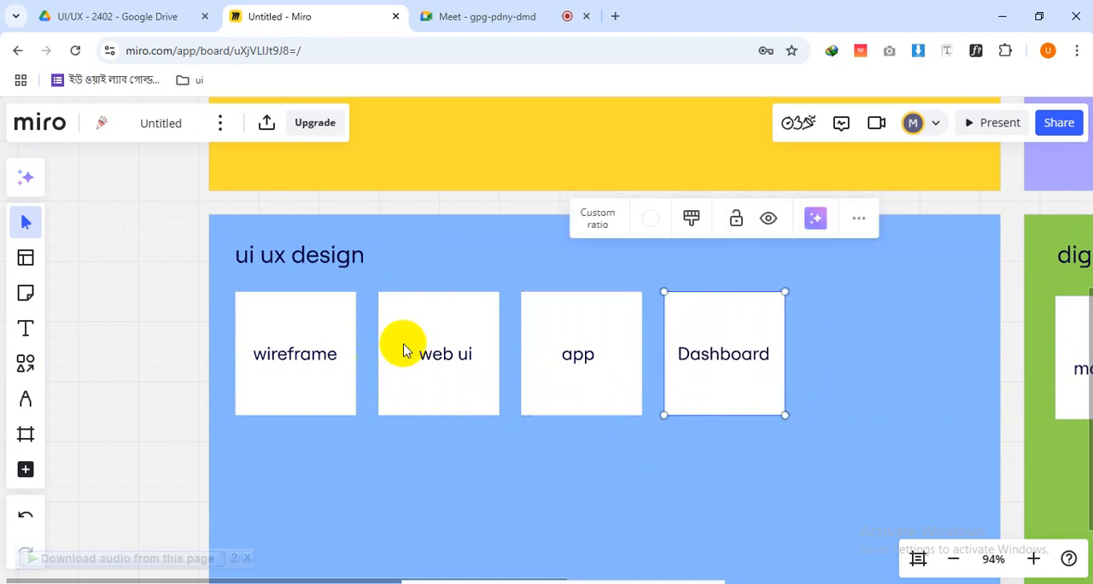
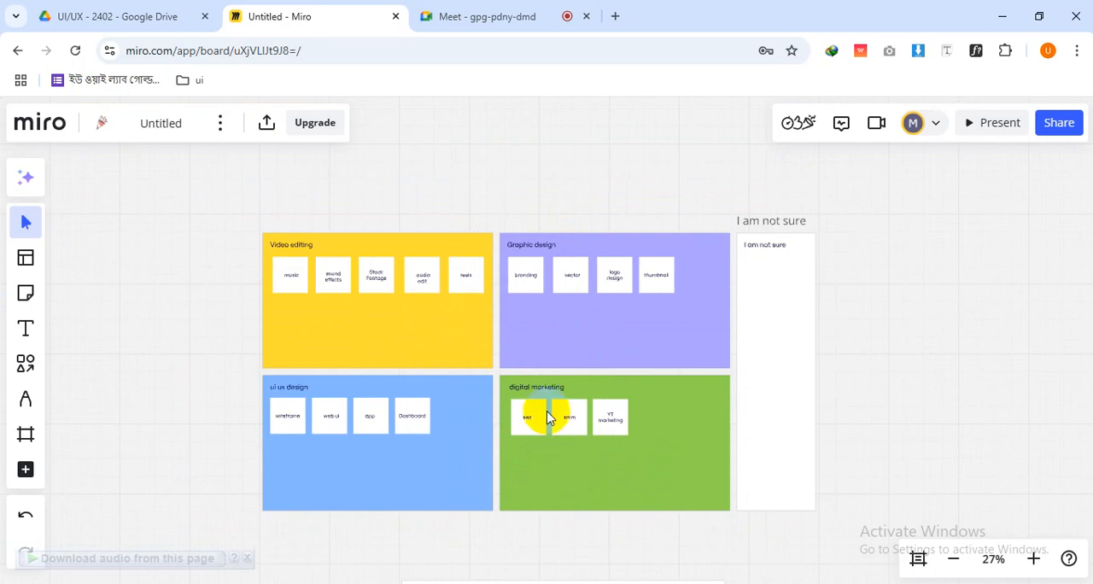
Review the four sorted groups and the order of the cards inside each one
{"action": "scroll", "coordinate": [549, 416], "scroll_direction": "up", "scroll_amount": 3}
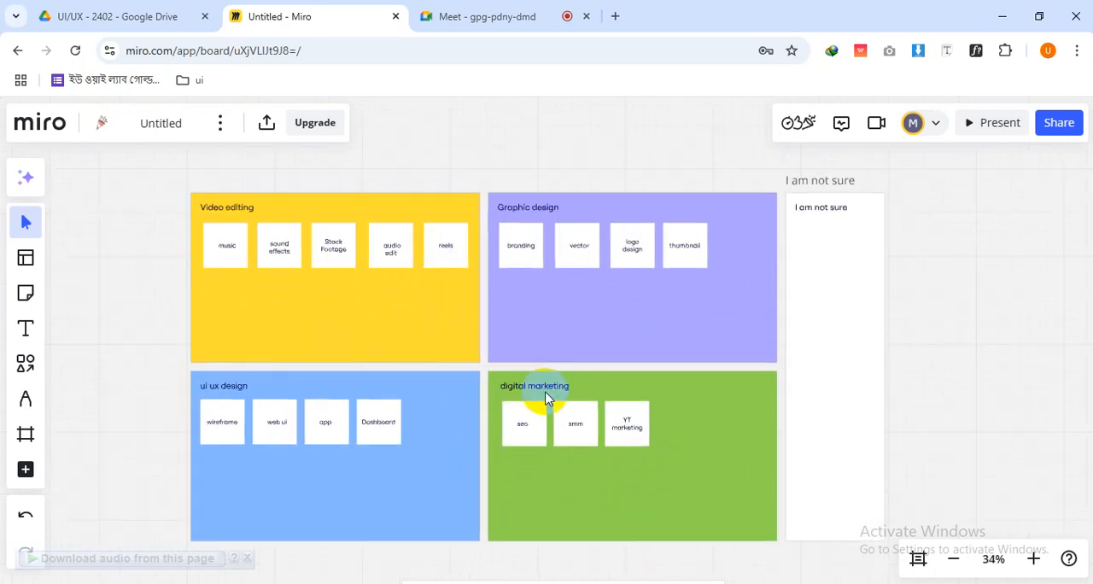
{"action": "scroll", "coordinate": [546, 392], "scroll_direction": "down", "scroll_amount": 1}
{"action": "left_click_drag", "start_coordinate": [524, 453], "coordinate": [535, 429]}
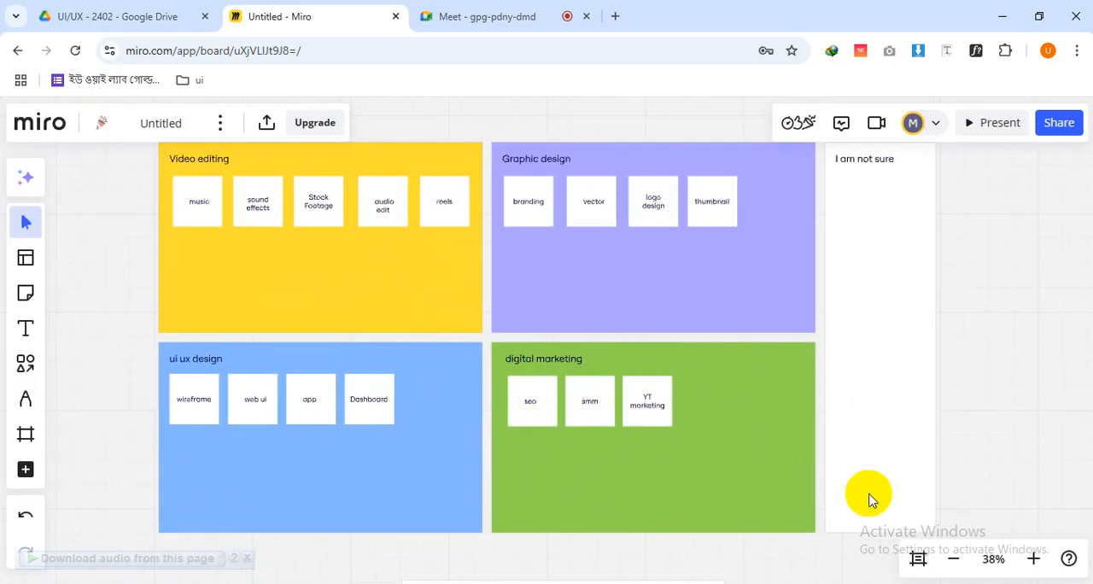
{"action": "mouse_move", "coordinate": [812, 334]}
{"action": "left_mouse_down"}
{"action": "mouse_move", "coordinate": [827, 385]}
{"action": "mouse_move", "coordinate": [805, 339]}
{"action": "left_mouse_up"}
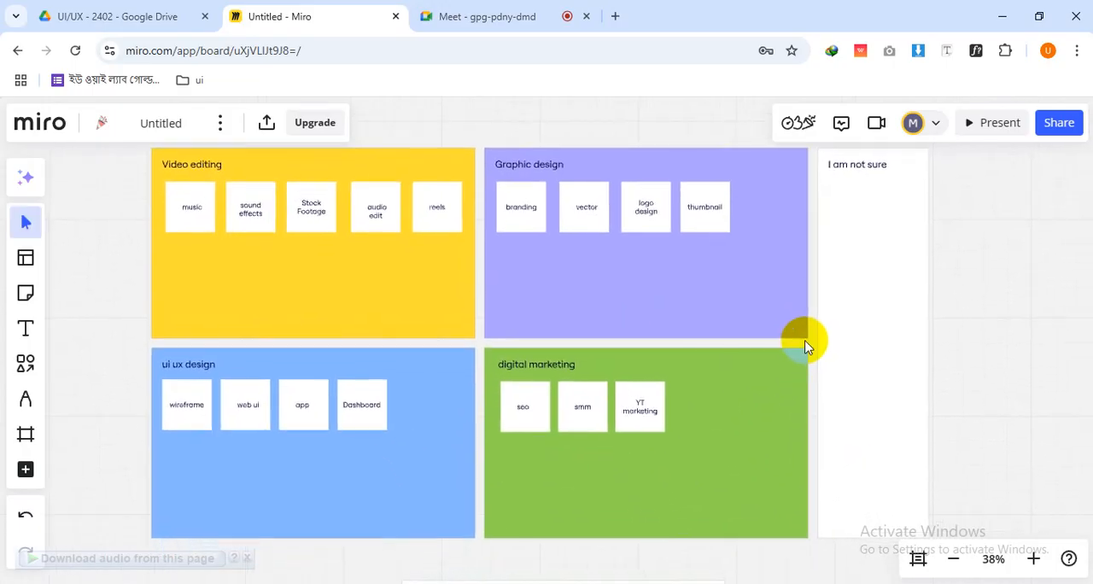
{"action": "left_click_drag", "start_coordinate": [122, 180], "coordinate": [734, 531]}
{"action": "left_click", "coordinate": [970, 470]}
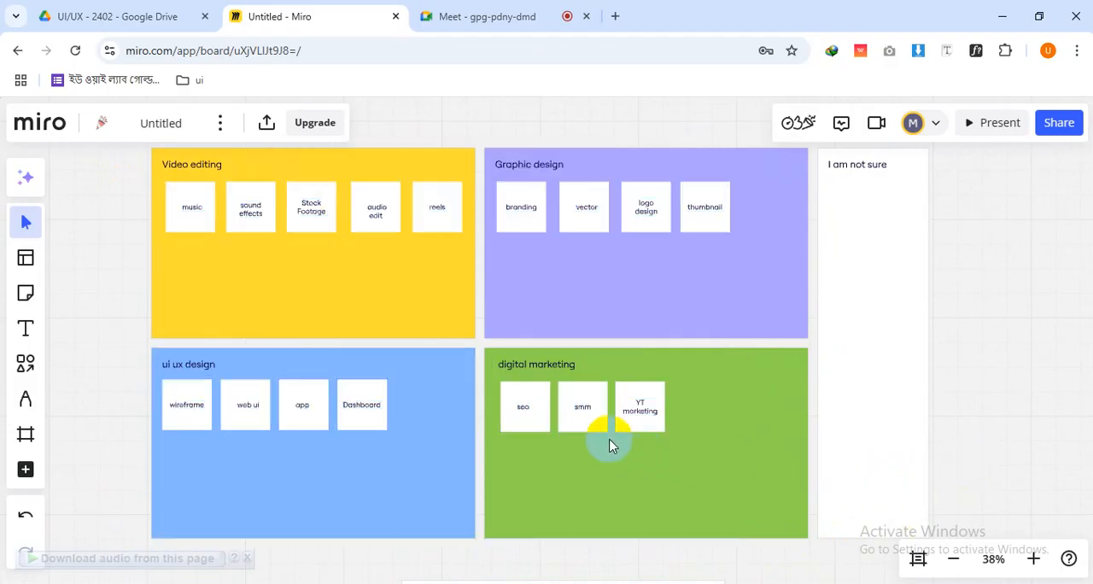
{"action": "left_click", "coordinate": [589, 421]}
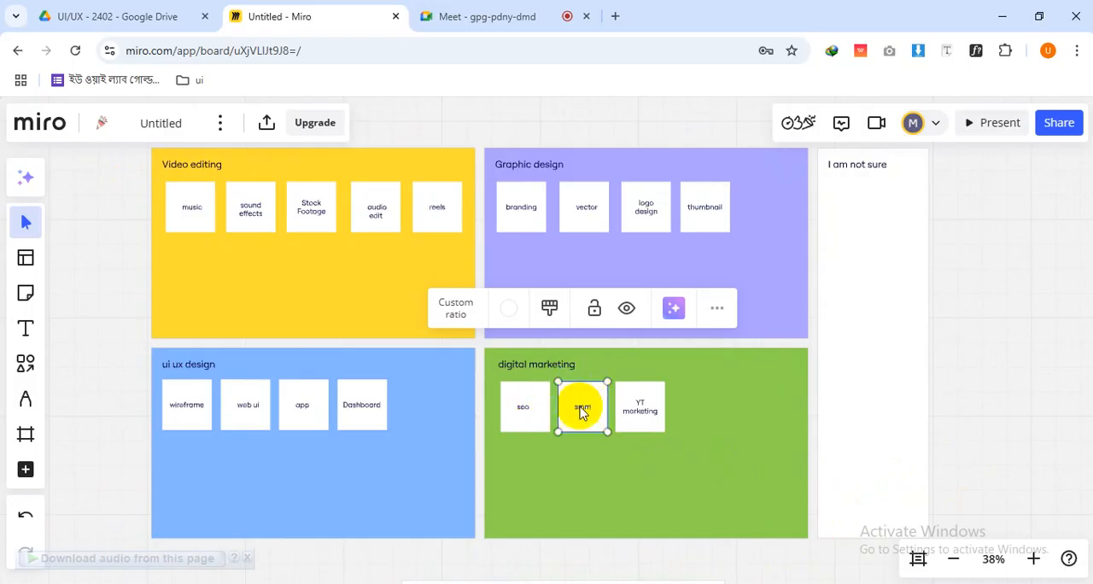
{"action": "left_click", "coordinate": [589, 422]}
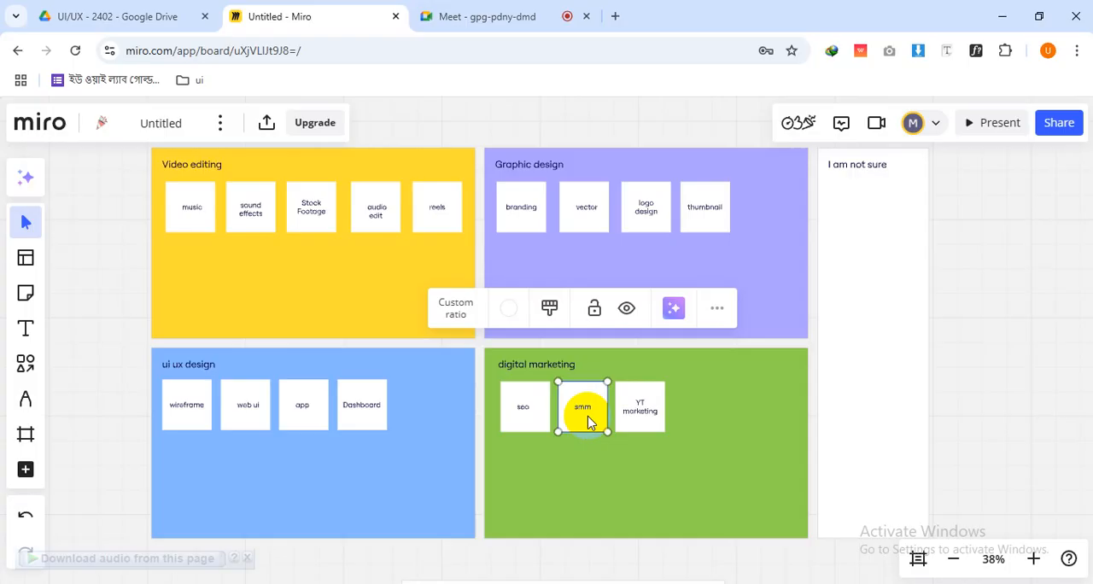
{"action": "left_click", "coordinate": [138, 346]}
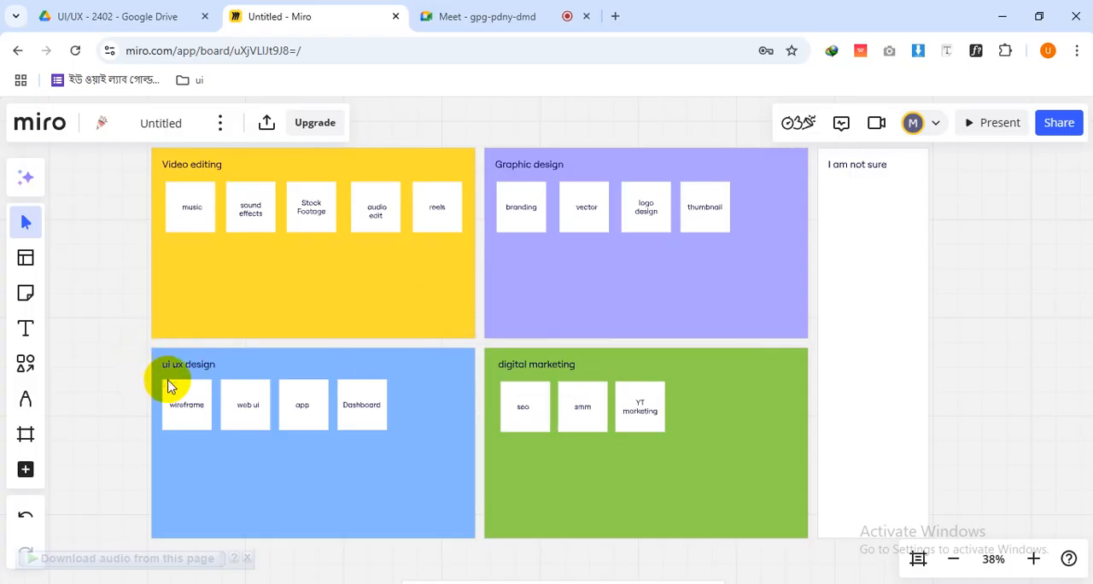
{"action": "left_click_drag", "start_coordinate": [141, 352], "coordinate": [731, 505]}
{"action": "left_click", "coordinate": [98, 380]}
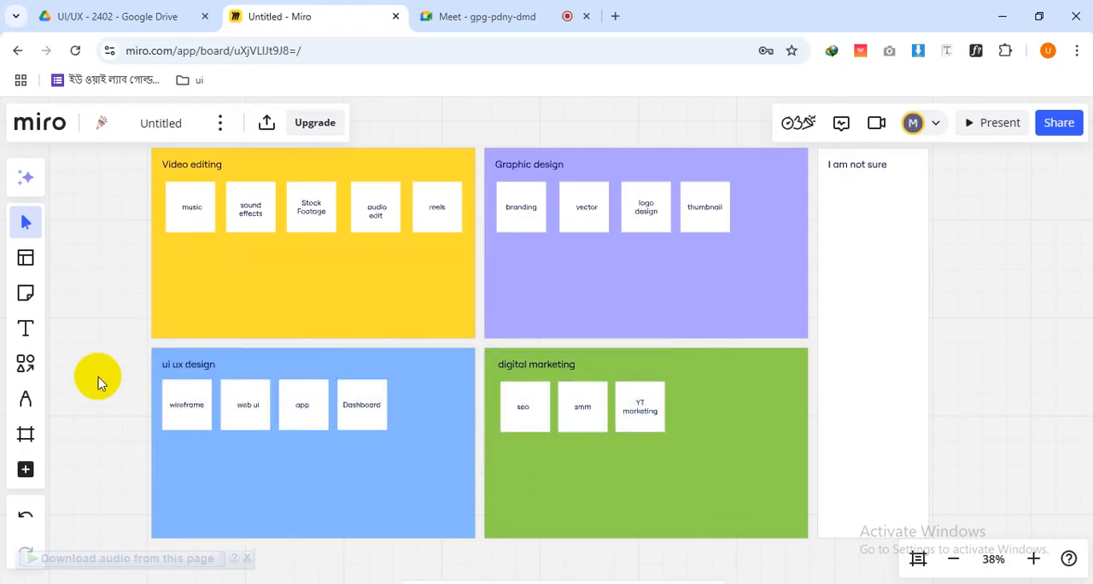
{"action": "left_click_drag", "start_coordinate": [98, 380], "coordinate": [136, 372]}
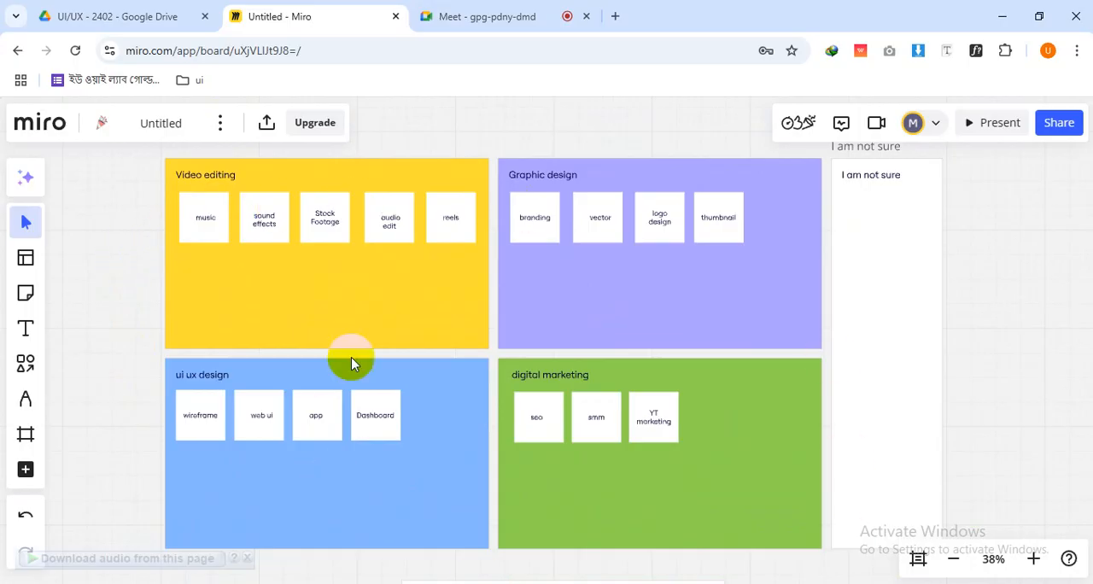
{"action": "scroll", "coordinate": [536, 397], "scroll_direction": "down", "scroll_amount": 3}
{"action": "scroll", "coordinate": [537, 397], "scroll_direction": "up", "scroll_amount": 2}
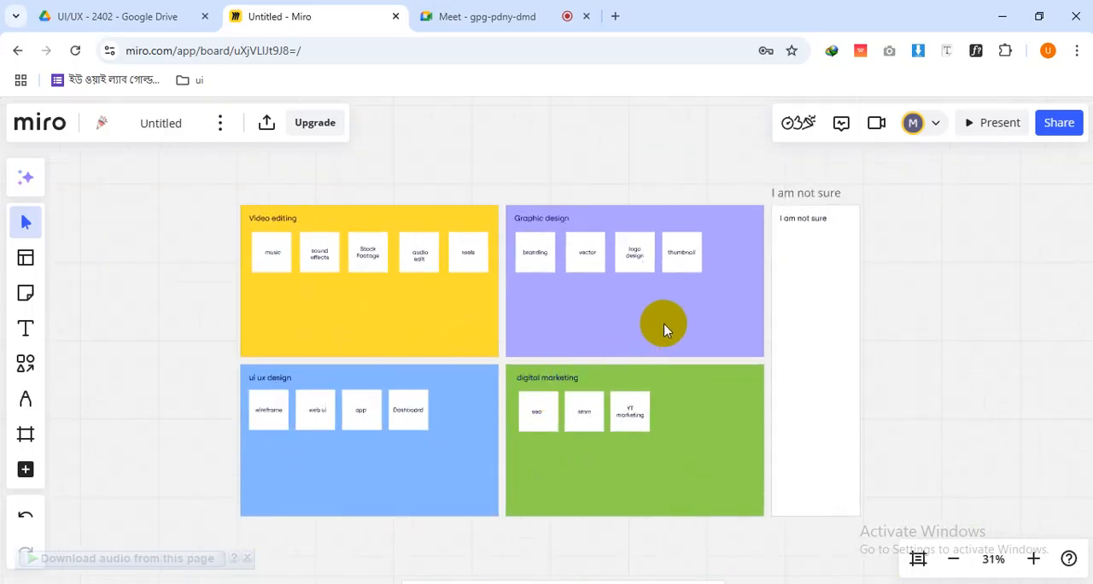
Examine the "I am not sure" frame beside the sorted groups
{"action": "left_click", "coordinate": [807, 195]}
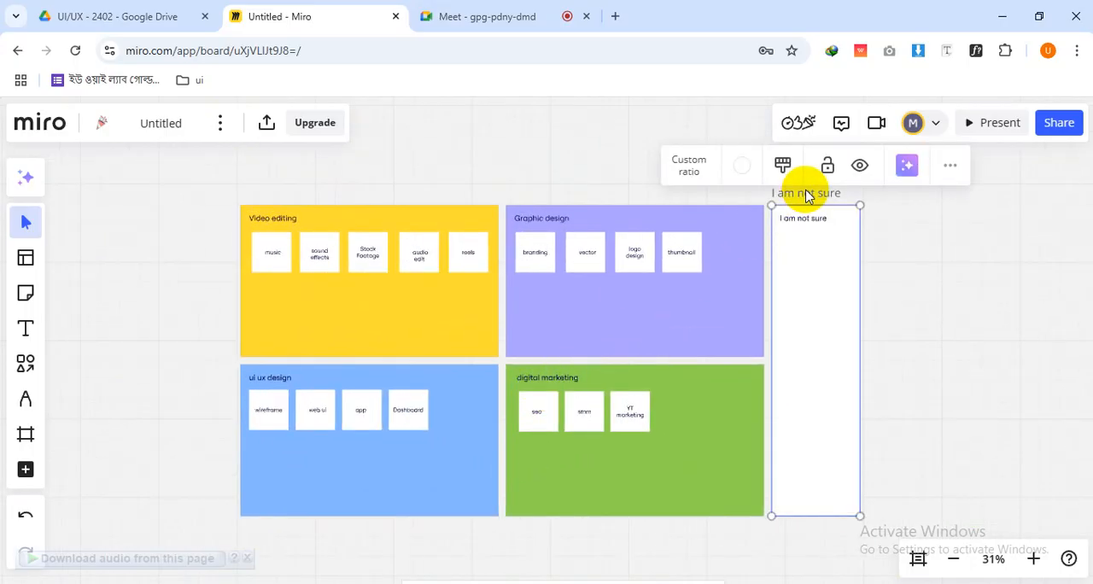
{"action": "left_click", "coordinate": [927, 224]}
{"action": "left_click", "coordinate": [817, 194]}
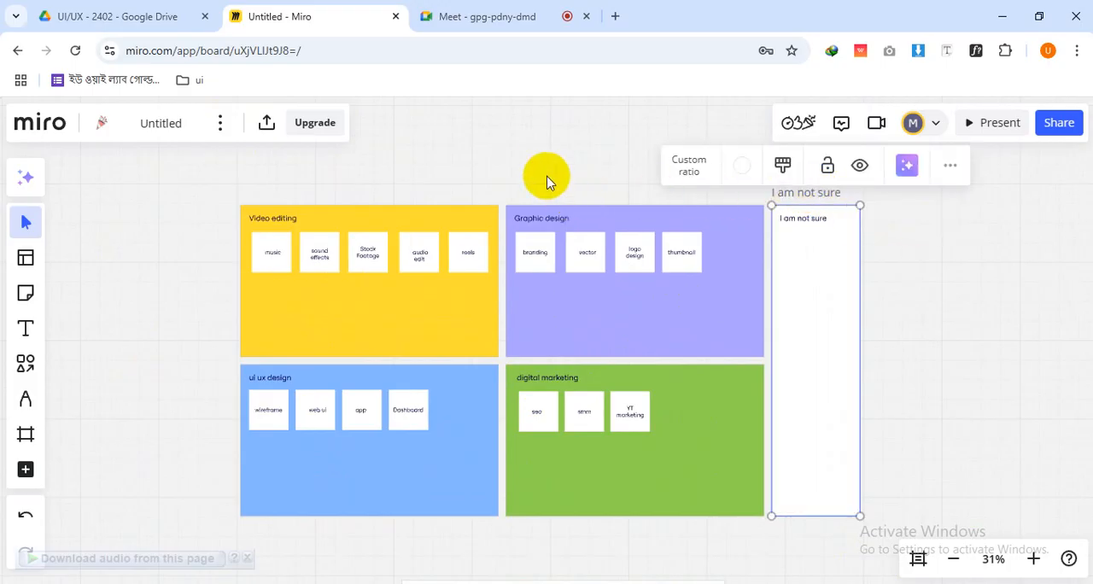
{"action": "left_click", "coordinate": [720, 196]}
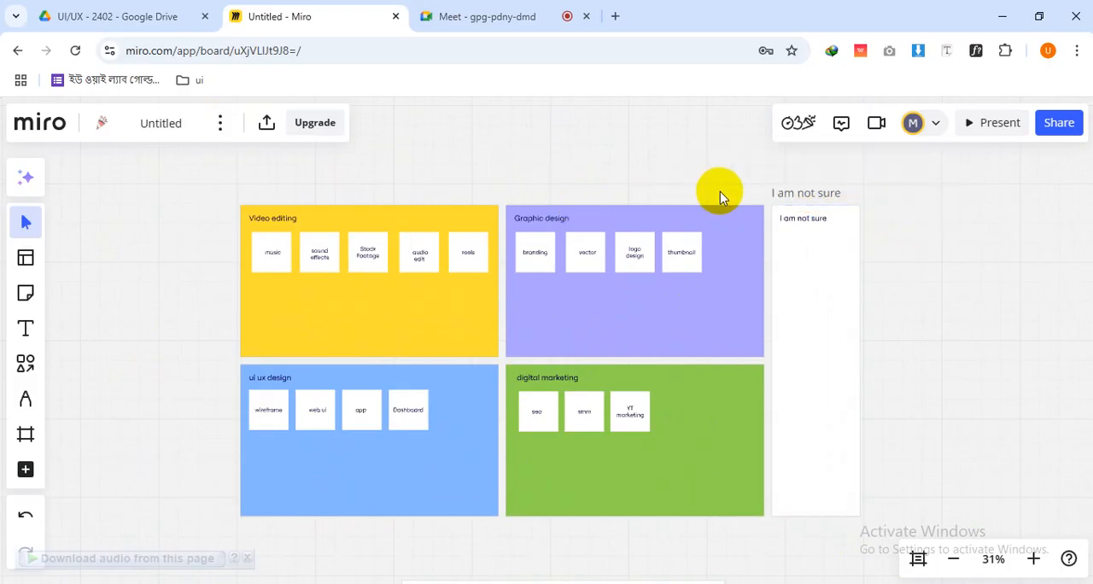
{"action": "left_click", "coordinate": [804, 193]}
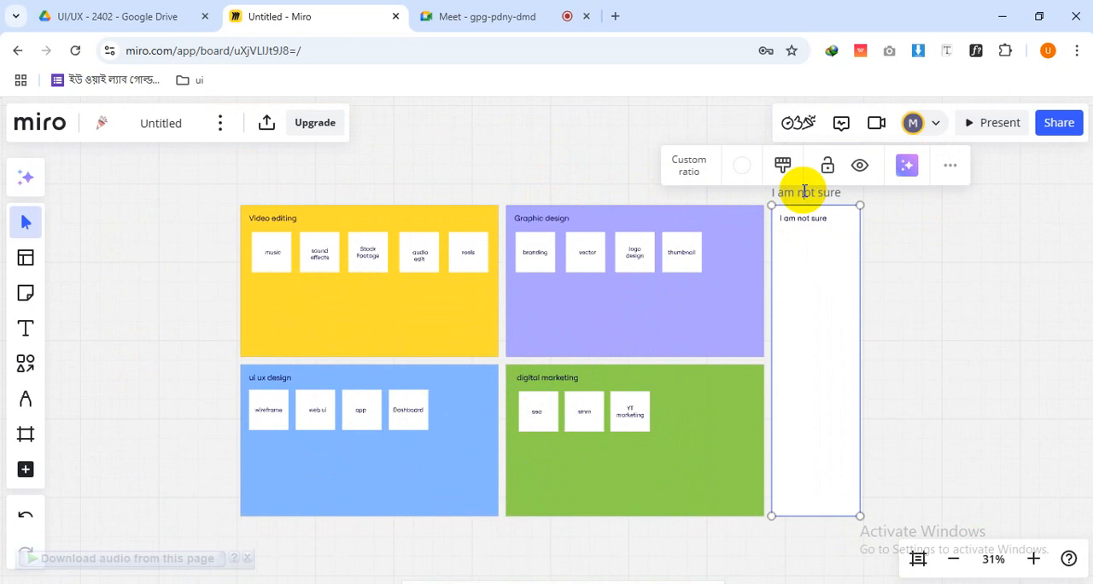
{"action": "left_click", "coordinate": [615, 193]}
{"action": "mouse_move", "coordinate": [381, 182]}
{"action": "left_mouse_down"}
{"action": "mouse_move", "coordinate": [380, 201]}
{"action": "mouse_move", "coordinate": [379, 190]}
{"action": "left_mouse_up"}
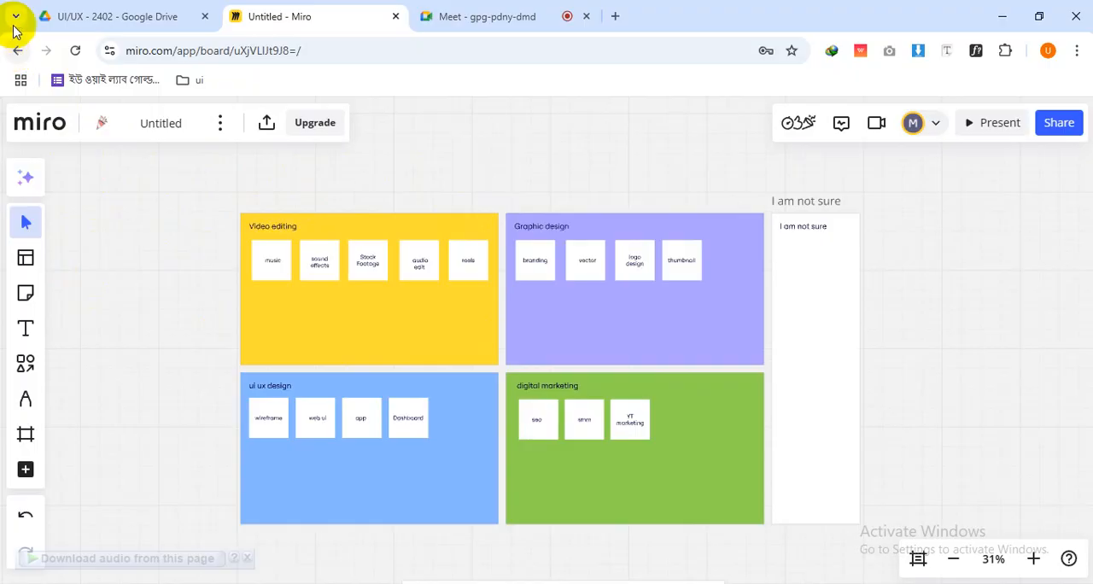
Export the board as a PDF with the small file size option
{"action": "left_click", "coordinate": [219, 123]}
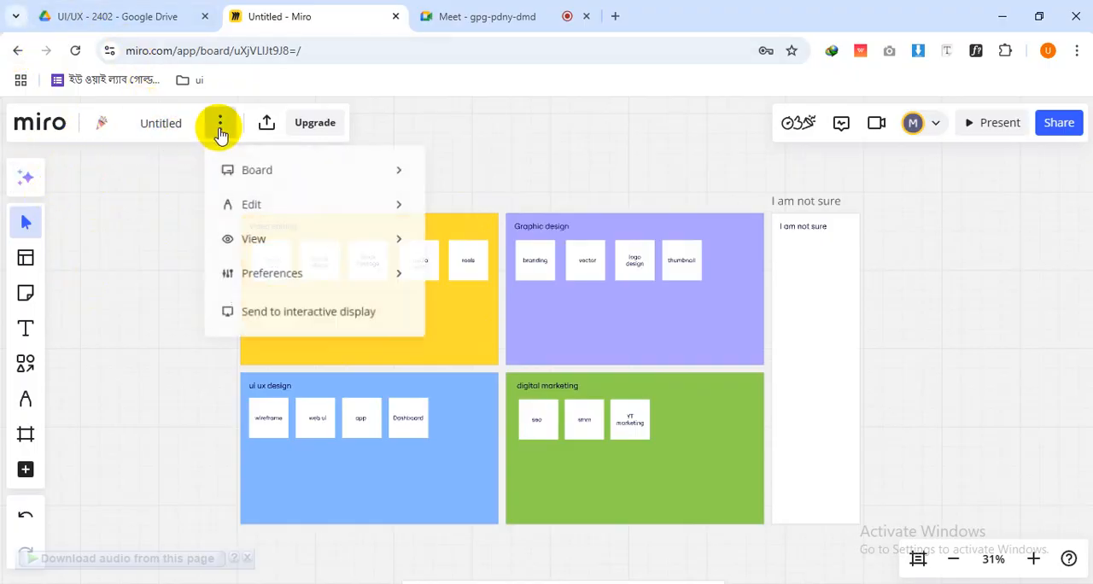
{"action": "mouse_move", "coordinate": [285, 172]}
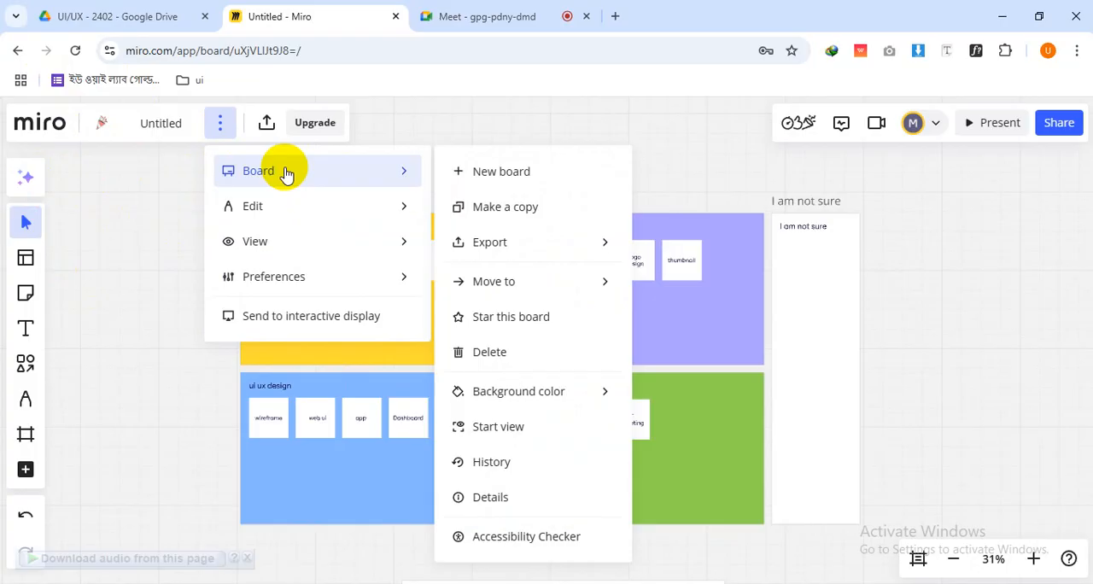
{"action": "mouse_move", "coordinate": [501, 241]}
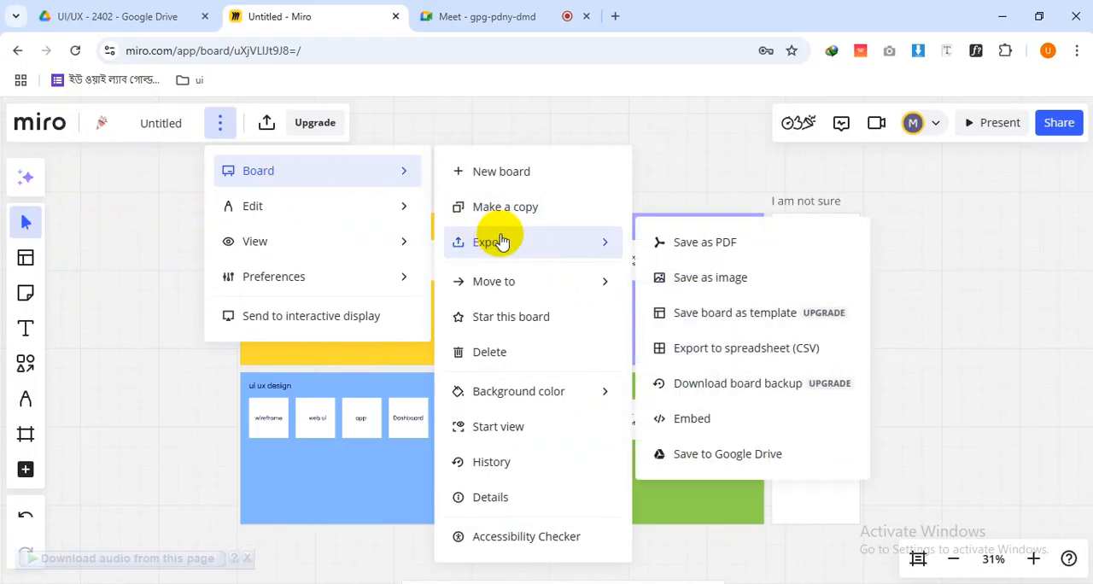
{"action": "left_click", "coordinate": [687, 245]}
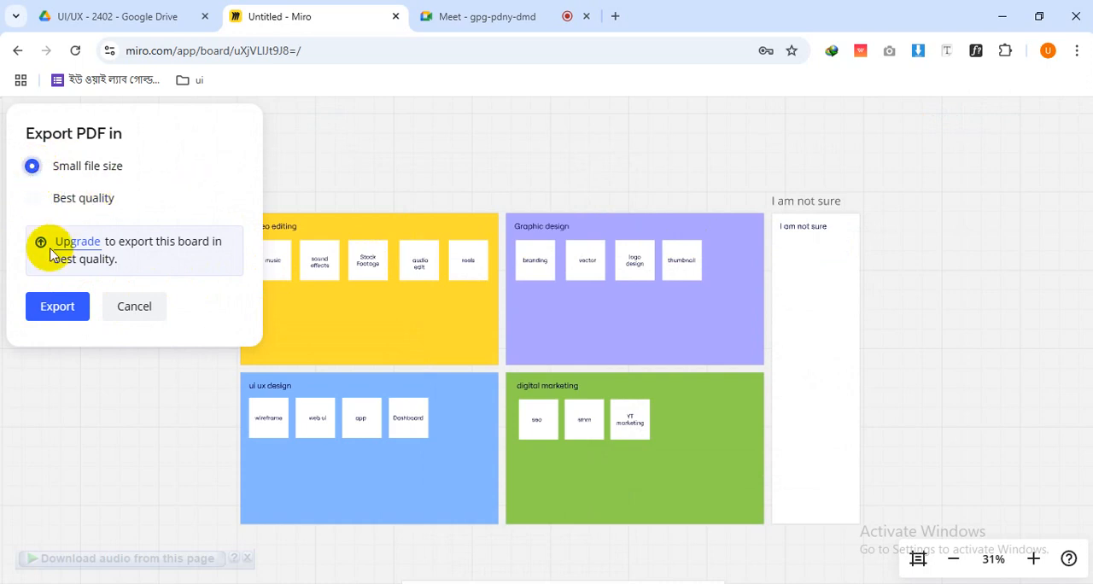
{"action": "left_click", "coordinate": [53, 306]}
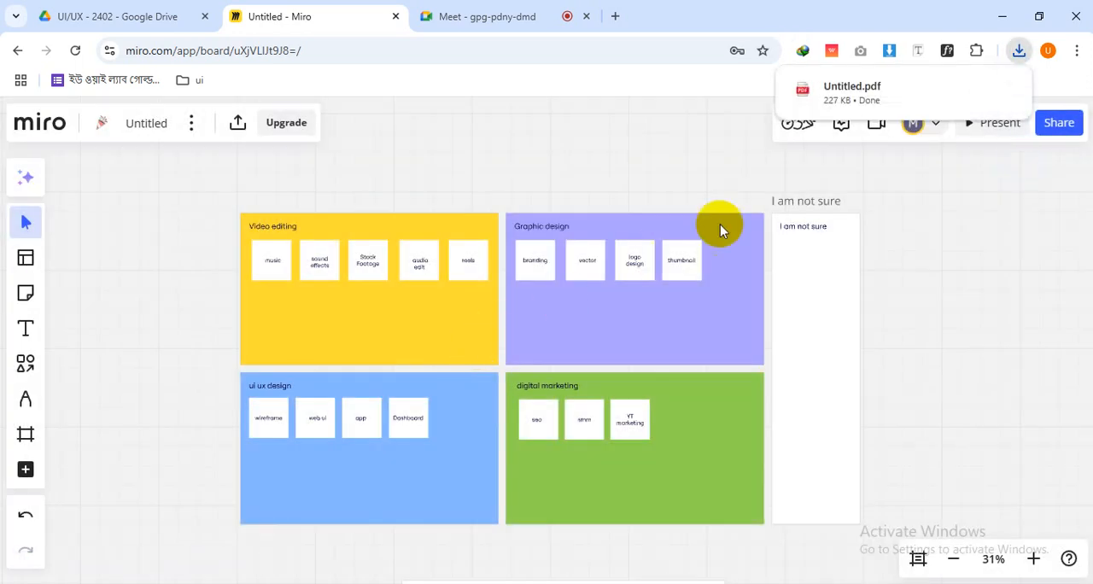
Open the downloaded Untitled.pdf, check its pages, and return to the Miro board
{"action": "left_click", "coordinate": [975, 89]}
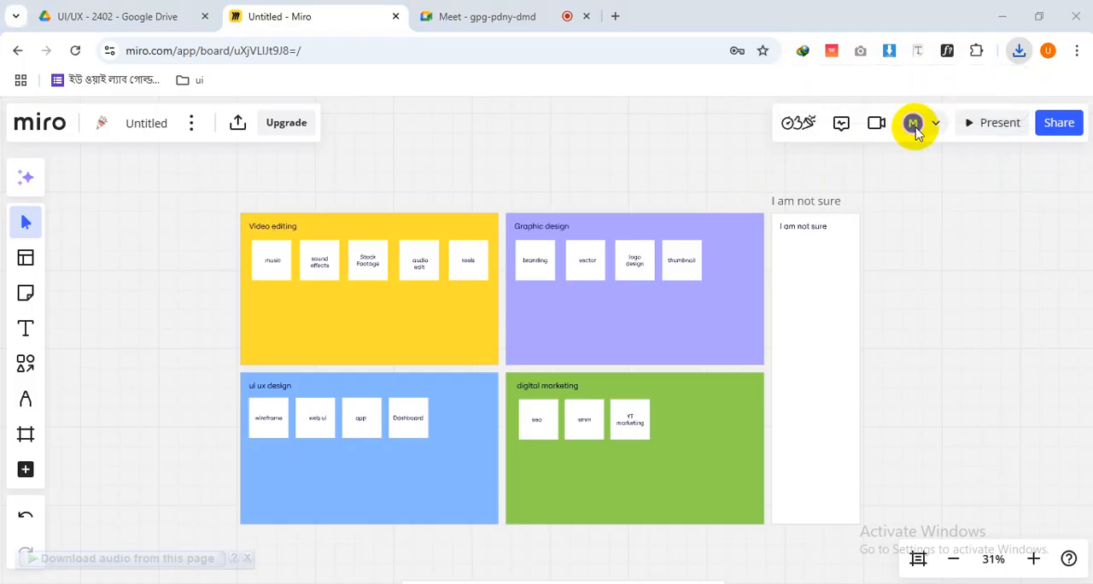
{"action": "double_click", "coordinate": [203, 150]}
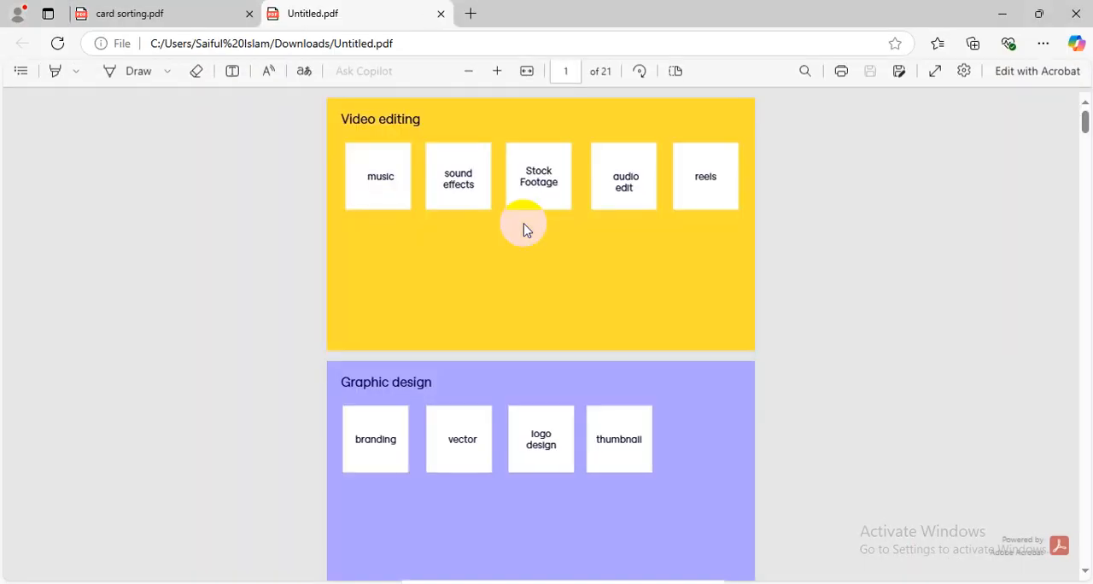
{"action": "scroll", "coordinate": [579, 296], "scroll_direction": "down", "scroll_amount": 6}
{"action": "scroll", "coordinate": [579, 296], "scroll_direction": "up", "scroll_amount": 6}
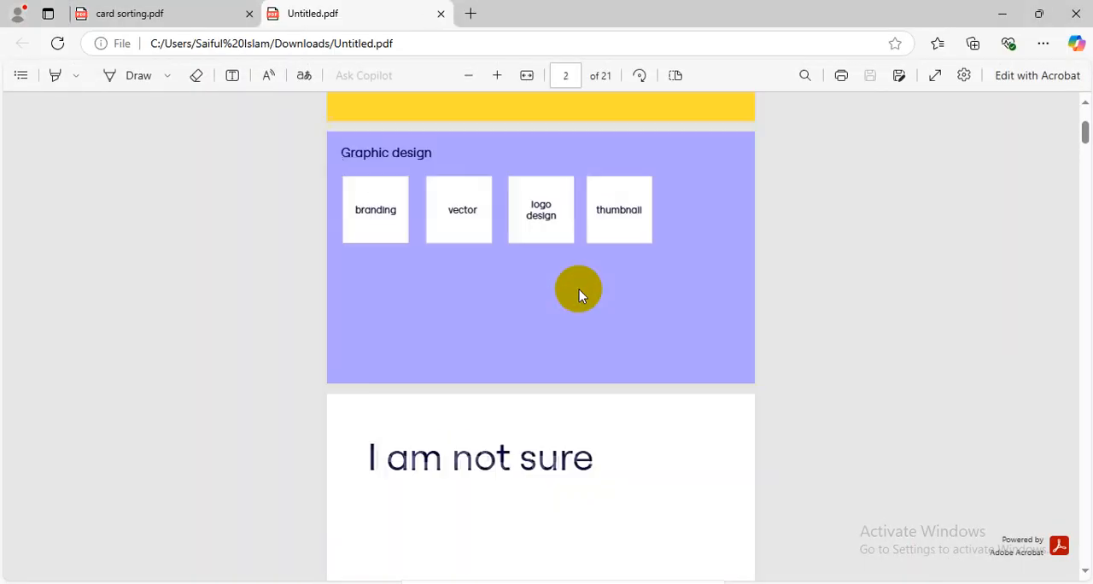
{"action": "left_click", "coordinate": [1088, 12]}
{"action": "key", "text": "alt+Tab"}
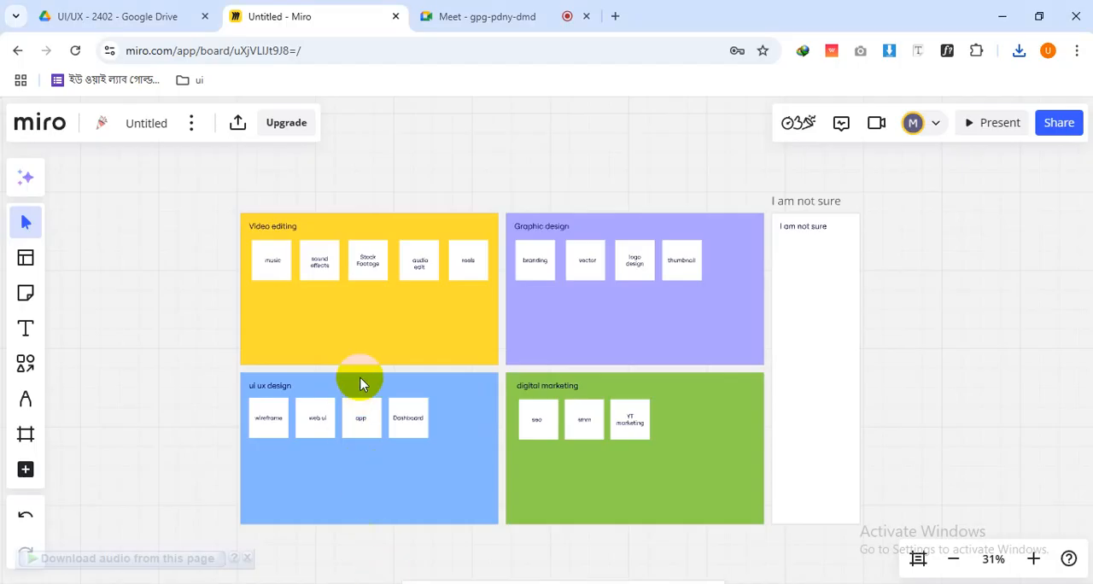
Export the board as a small JPG of 1414×707 px, framing all four groups and the "I am not sure" frame
{"action": "left_click", "coordinate": [194, 121]}
{"action": "mouse_move", "coordinate": [250, 177]}
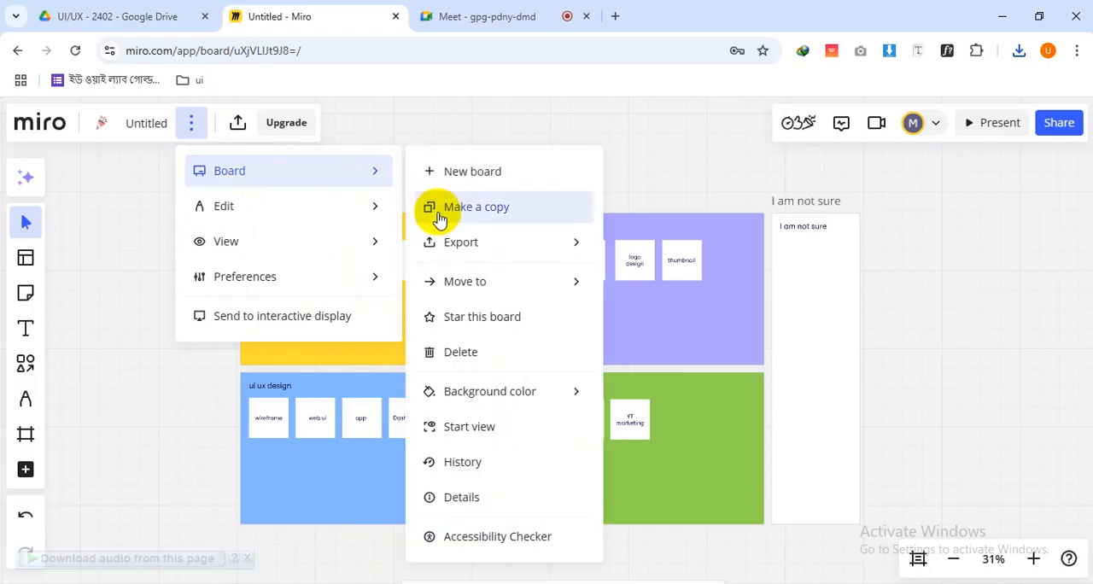
{"action": "mouse_move", "coordinate": [448, 239]}
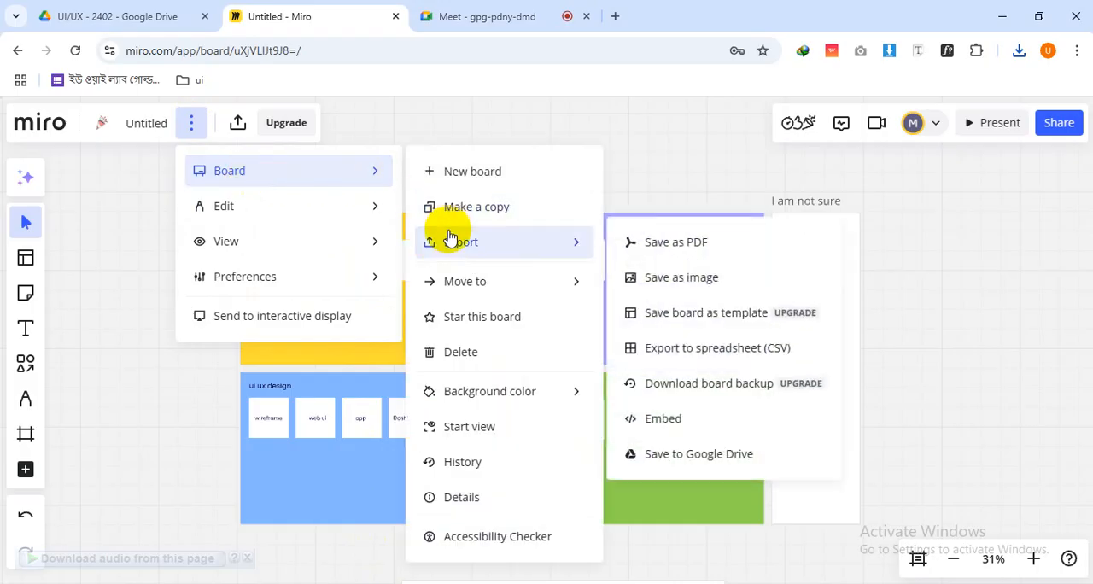
{"action": "left_click", "coordinate": [671, 278]}
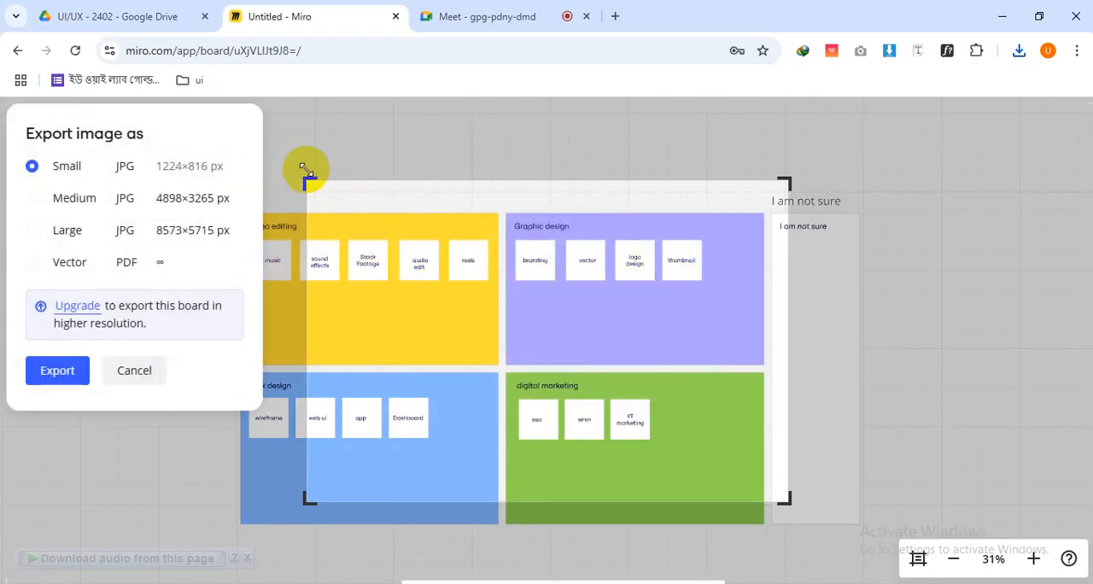
{"action": "left_click_drag", "start_coordinate": [309, 179], "coordinate": [237, 213]}
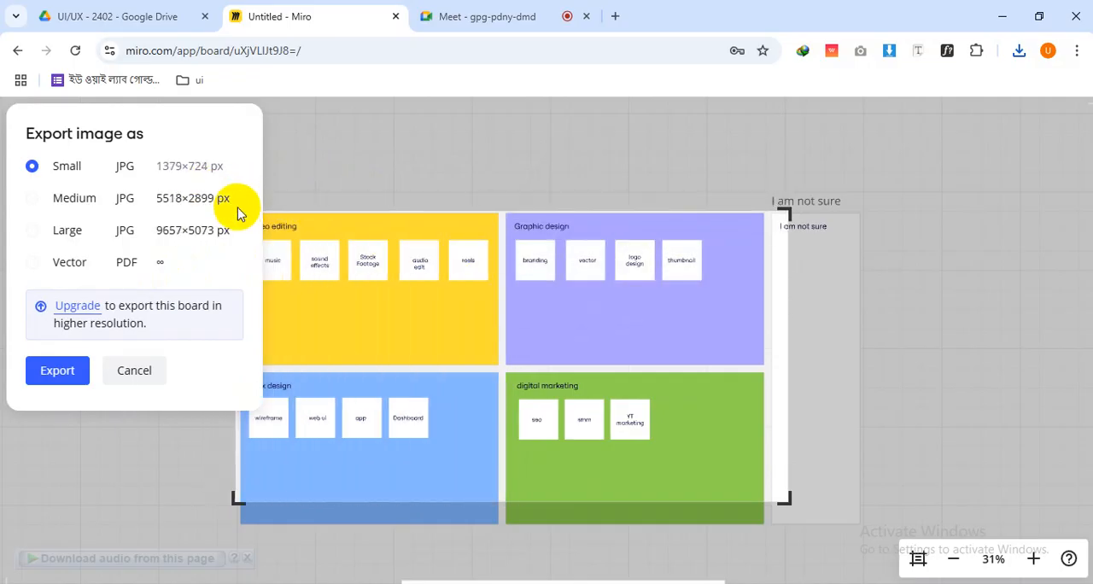
{"action": "left_click_drag", "start_coordinate": [784, 500], "coordinate": [864, 525]}
{"action": "mouse_move", "coordinate": [863, 214]}
{"action": "left_mouse_down"}
{"action": "mouse_move", "coordinate": [852, 215]}
{"action": "mouse_move", "coordinate": [861, 211]}
{"action": "left_mouse_up"}
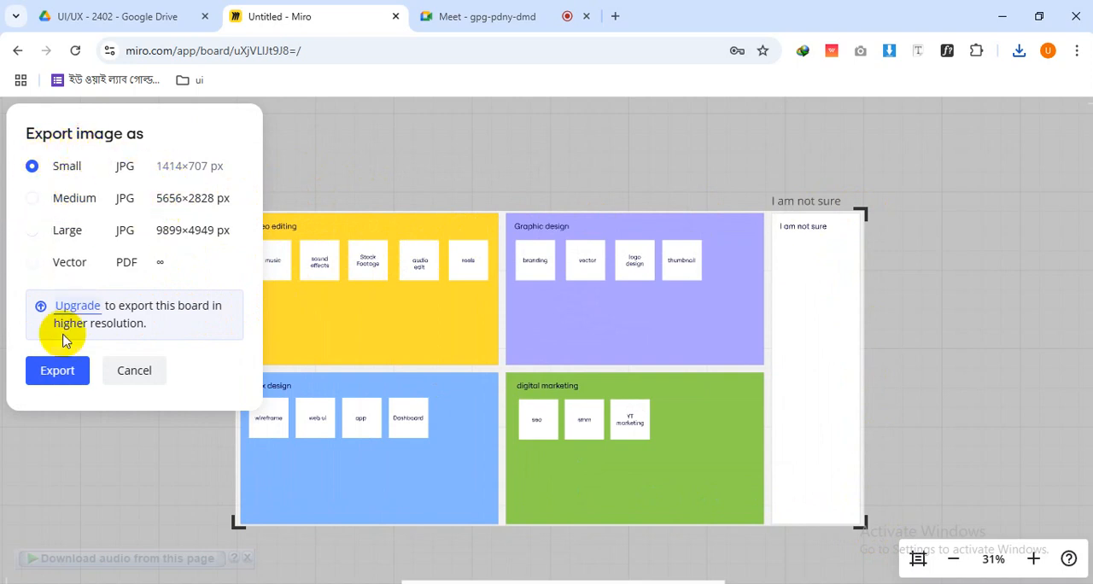
{"action": "left_click", "coordinate": [62, 369]}
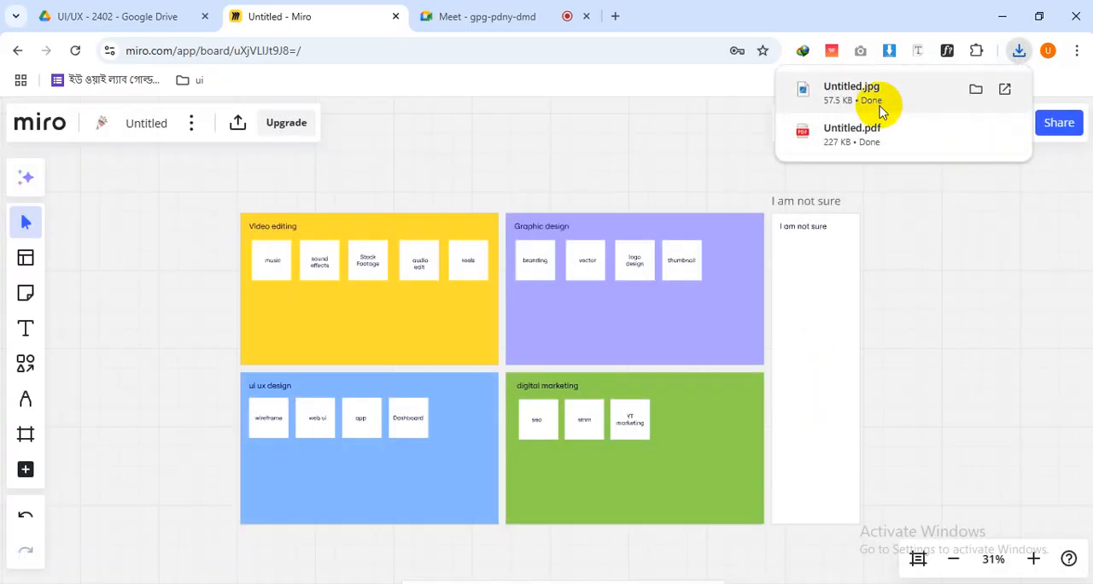
Open the exported Untitled.jpg, check that all groups are included, and close the image
{"action": "left_click", "coordinate": [929, 135]}
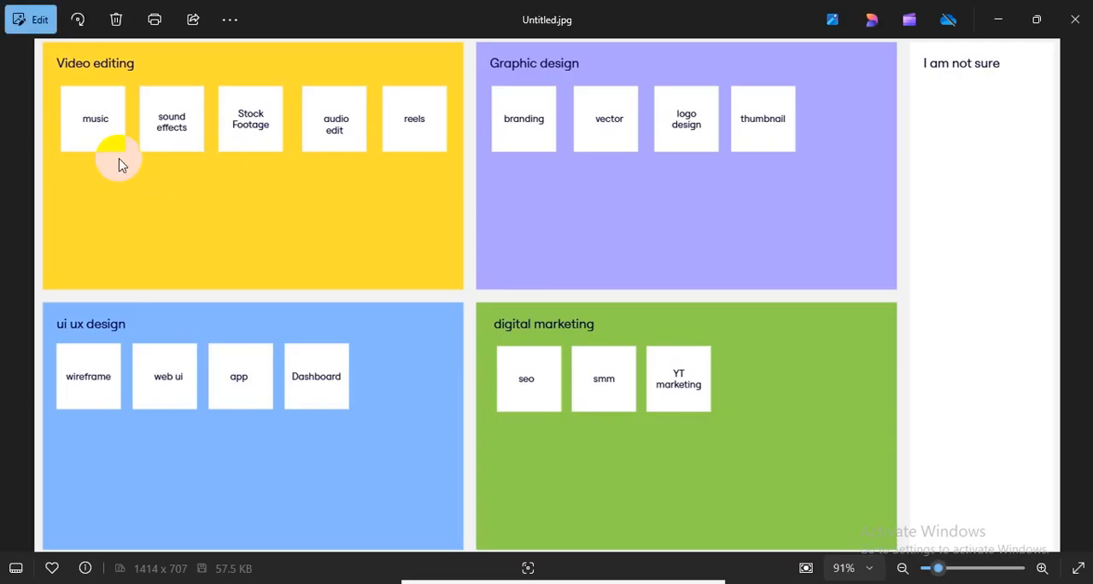
{"action": "scroll", "coordinate": [683, 389], "scroll_direction": "up", "scroll_amount": 2}
{"action": "scroll", "coordinate": [683, 386], "scroll_direction": "down", "scroll_amount": 2}
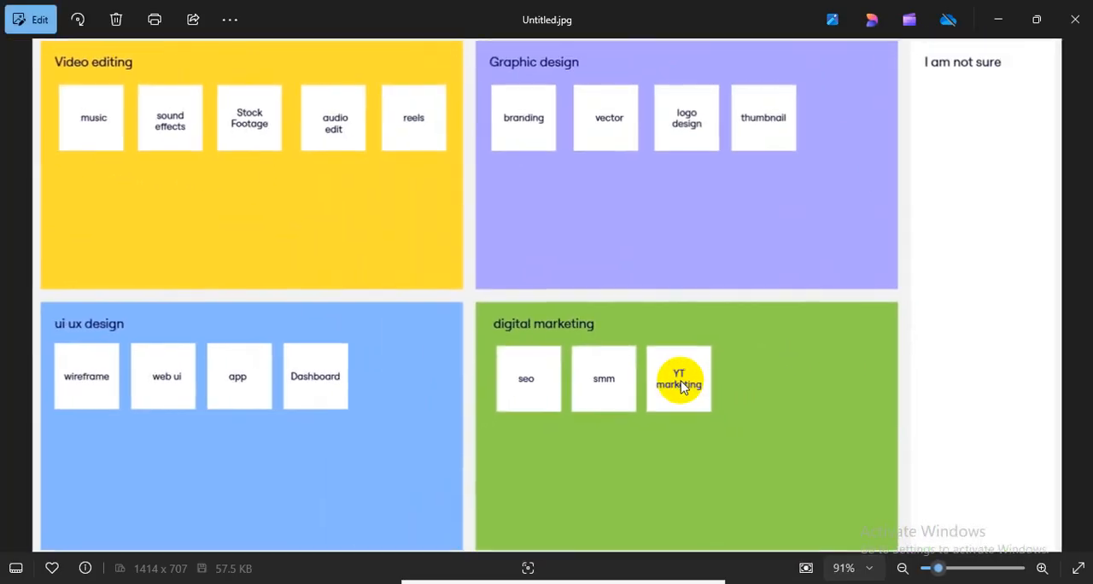
{"action": "left_click", "coordinate": [1083, 12]}
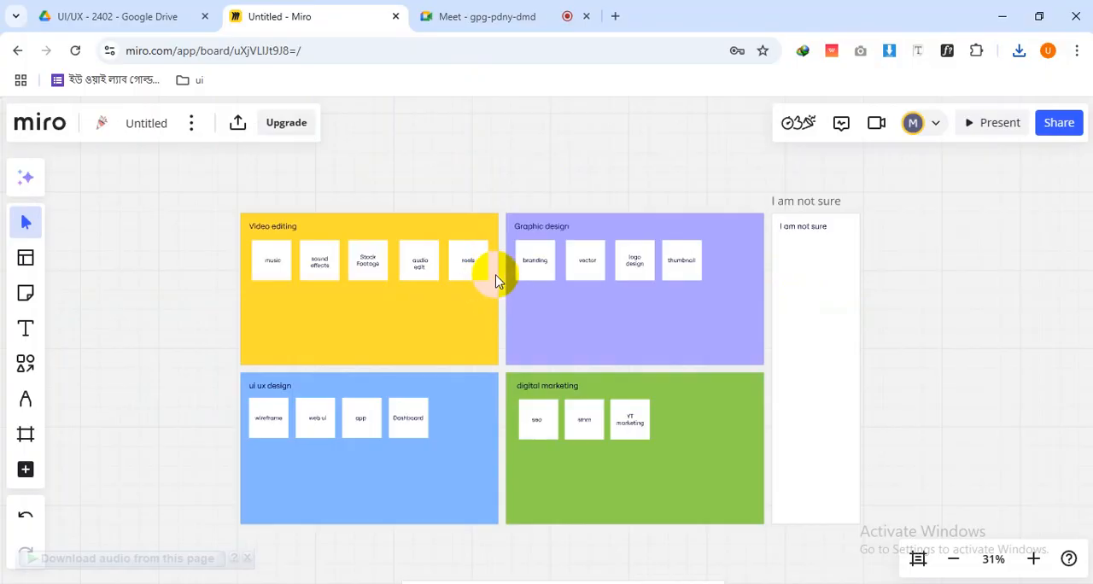
{"action": "scroll", "coordinate": [501, 276], "scroll_direction": "up", "scroll_amount": 2}
{"action": "scroll", "coordinate": [502, 277], "scroll_direction": "down", "scroll_amount": 2}
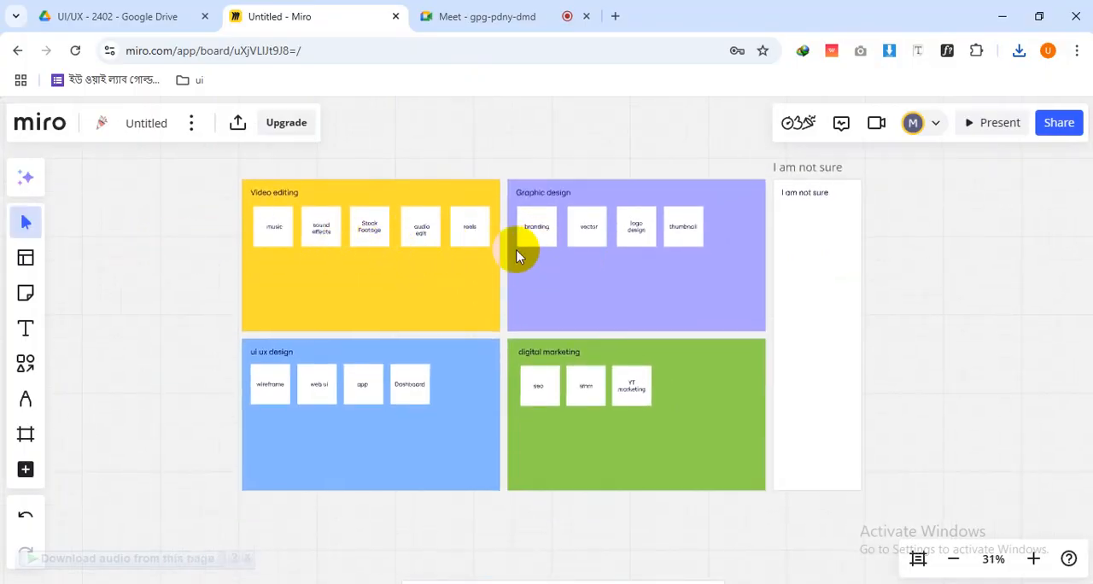
{"action": "scroll", "coordinate": [484, 258], "scroll_direction": "up", "scroll_amount": 5}
{"action": "scroll", "coordinate": [484, 259], "scroll_direction": "down", "scroll_amount": 5}
{"action": "scroll", "coordinate": [500, 270], "scroll_direction": "up", "scroll_amount": 5}
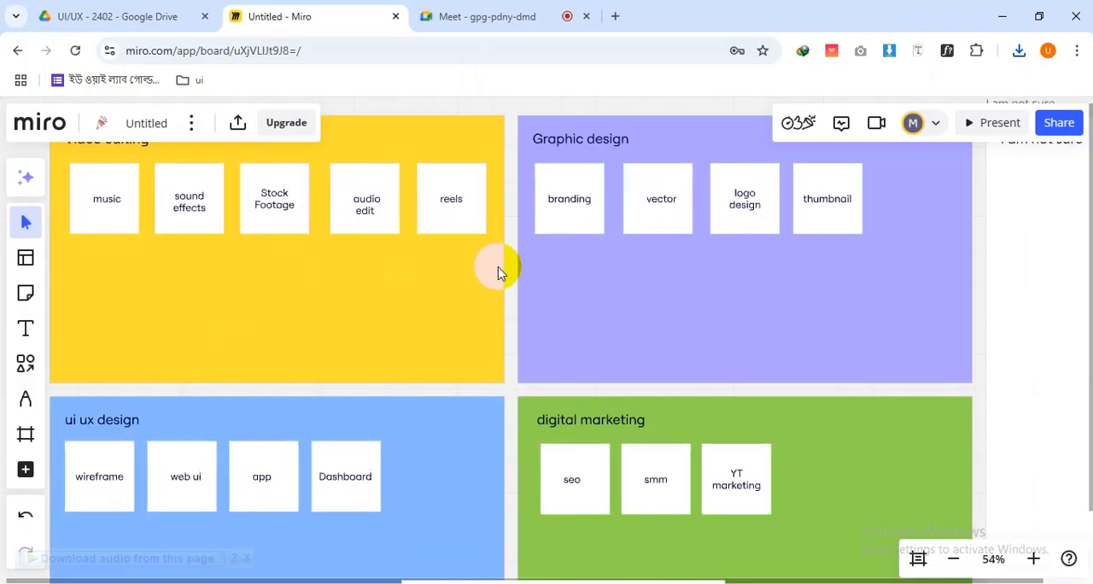
{"action": "scroll", "coordinate": [500, 275], "scroll_direction": "down", "scroll_amount": 5}
{"action": "scroll", "coordinate": [501, 275], "scroll_direction": "up", "scroll_amount": 5}
{"action": "scroll", "coordinate": [500, 275], "scroll_direction": "down", "scroll_amount": 7}
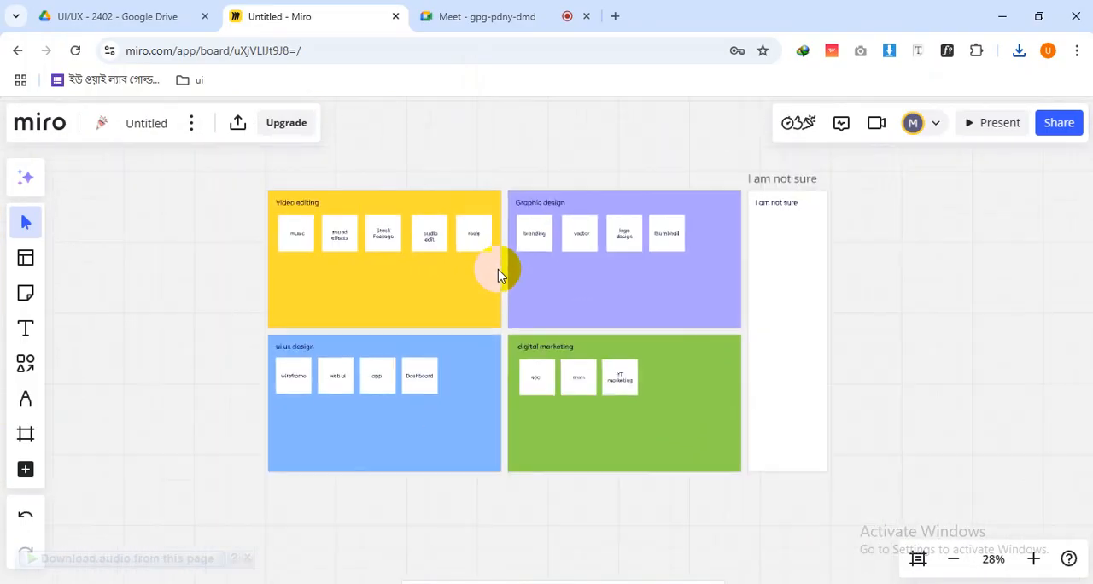
{"action": "scroll", "coordinate": [501, 275], "scroll_direction": "up", "scroll_amount": 5}
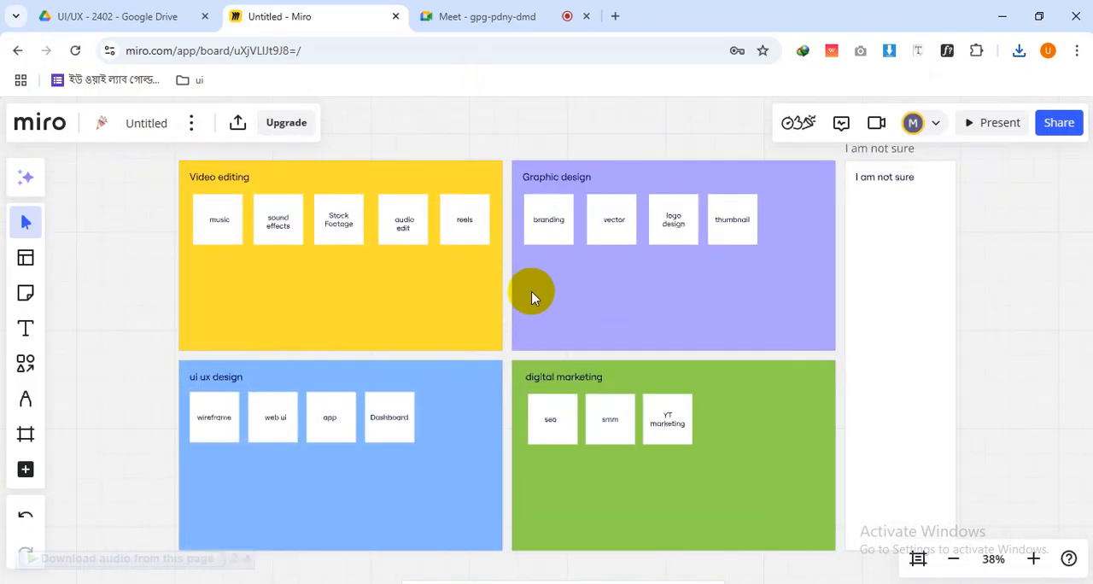
{"action": "key", "text": "space"}
{"action": "left_click_drag", "start_coordinate": [656, 332], "coordinate": [514, 386]}
{"action": "left_click_drag", "start_coordinate": [341, 381], "coordinate": [483, 319]}
Select the sound effects and music cards in the Video editing group, and clear the selection
{"action": "left_click", "coordinate": [22, 222]}
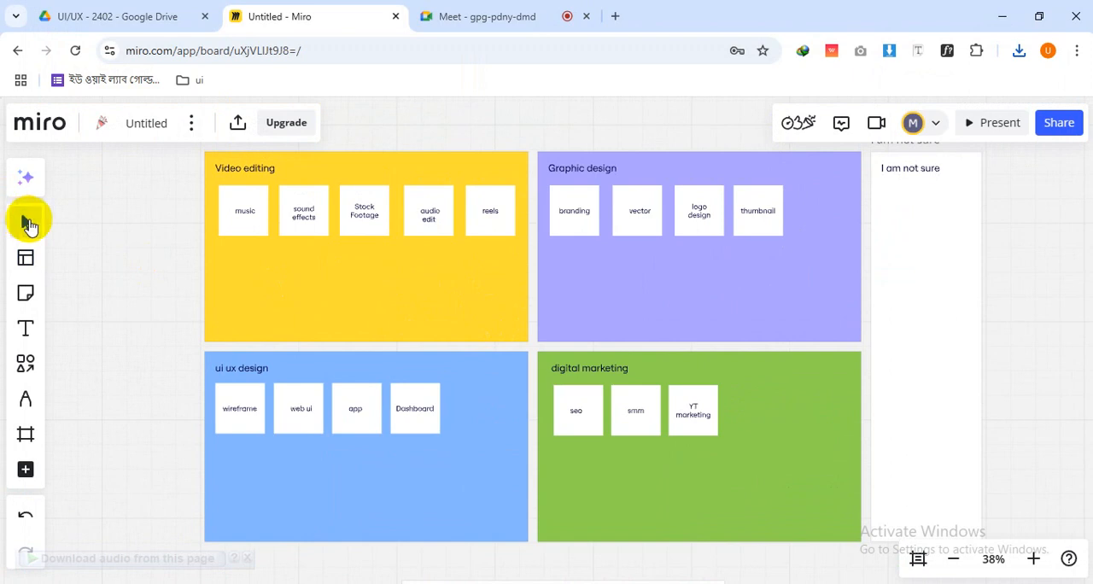
{"action": "left_click", "coordinate": [295, 224]}
{"action": "left_click", "coordinate": [24, 223]}
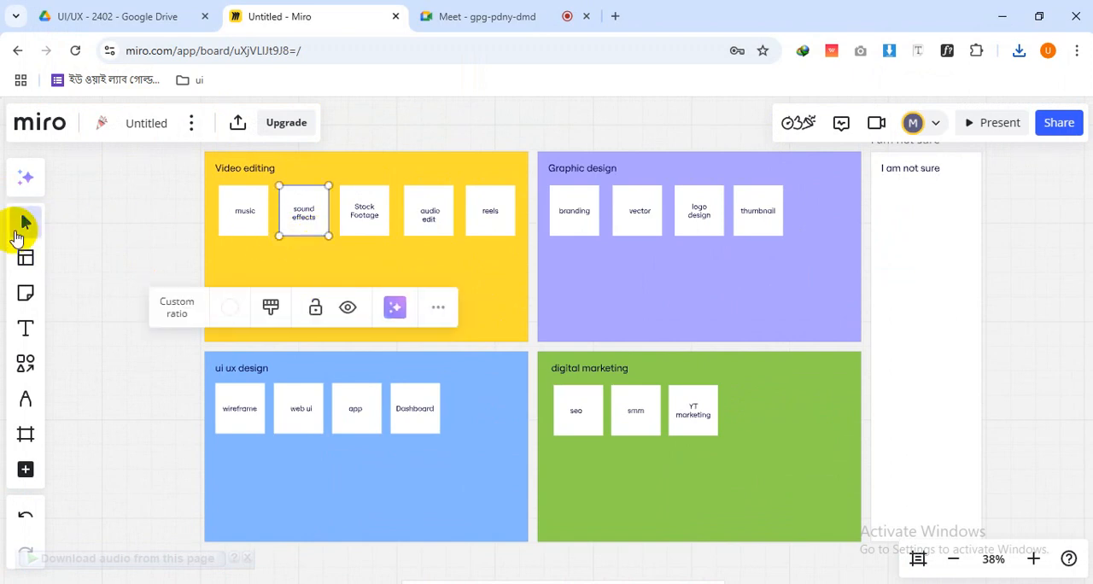
{"action": "left_click", "coordinate": [236, 220]}
{"action": "left_click", "coordinate": [143, 244]}
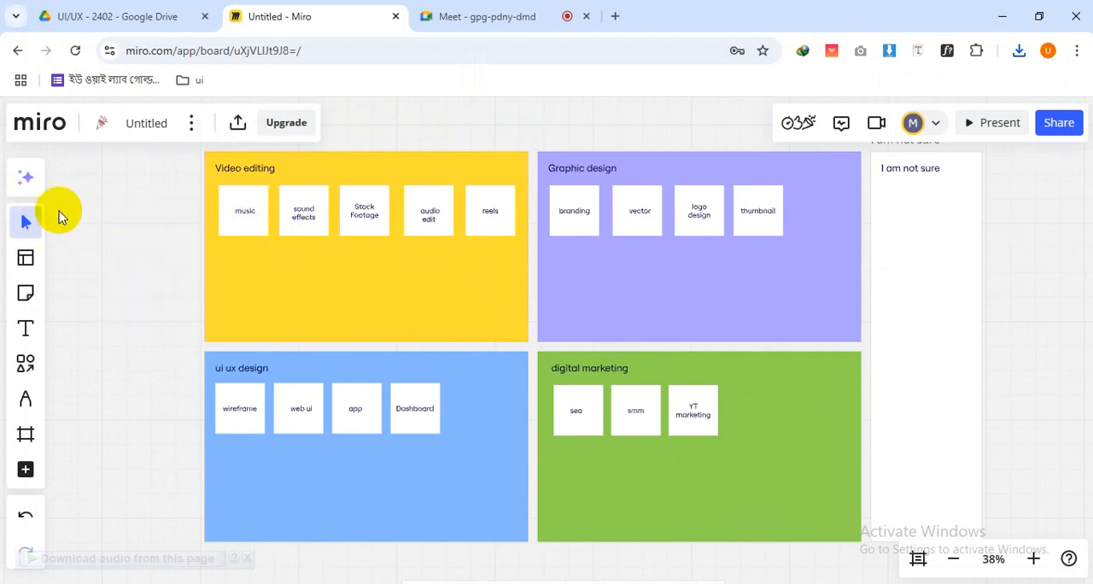
Search the template library for "card sorting", browse the matching templates, and close the library without adding one
{"action": "left_click", "coordinate": [26, 262]}
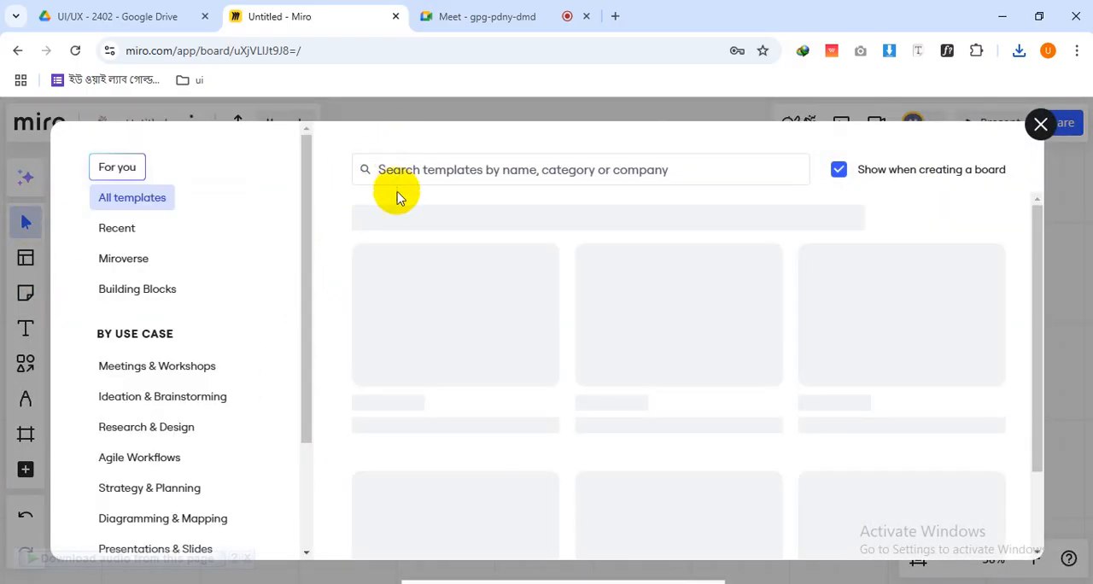
{"action": "left_click", "coordinate": [1039, 126]}
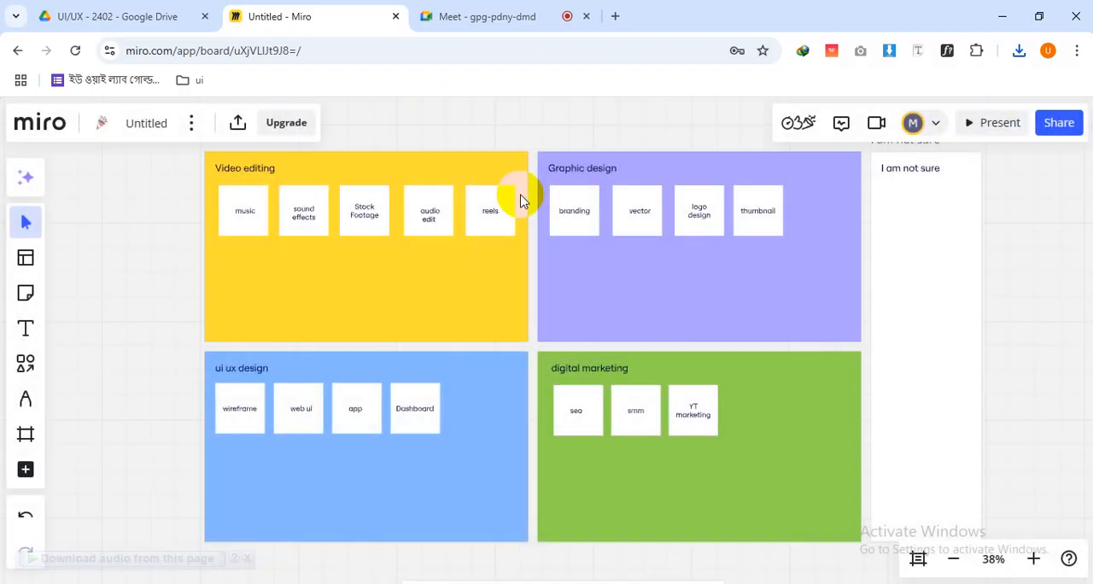
{"action": "left_click", "coordinate": [26, 259]}
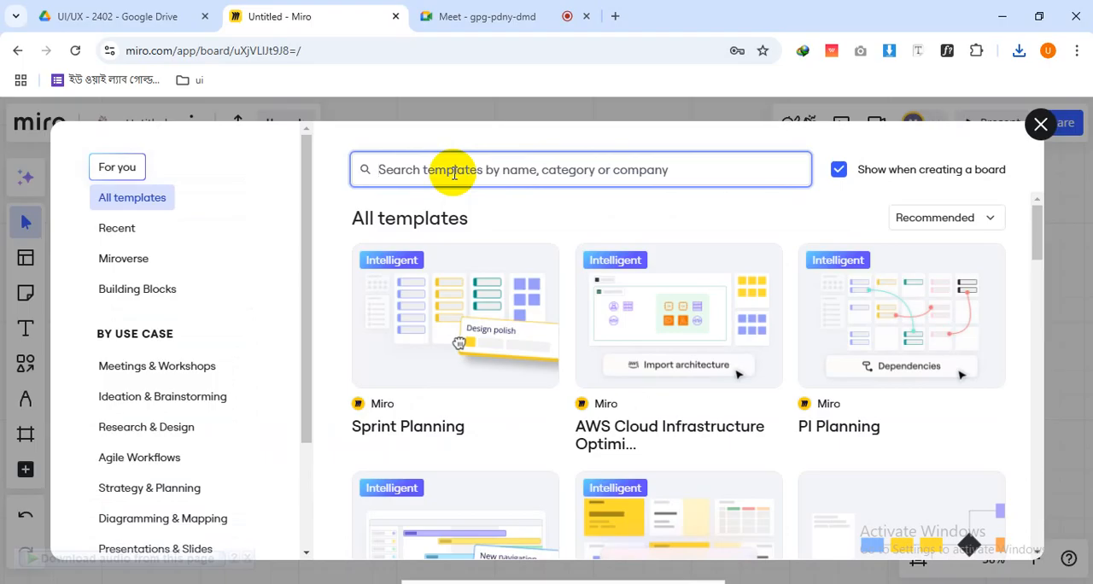
{"action": "left_click", "coordinate": [454, 174]}
{"action": "type", "text": "card"}
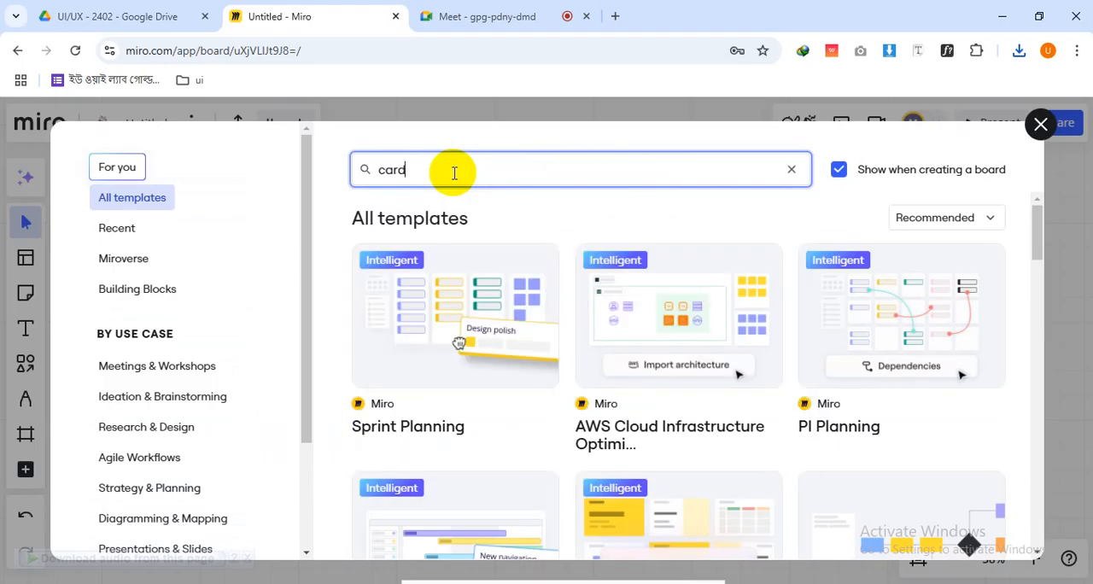
{"action": "type", "text": "sor"}
{"action": "key", "text": "BackSpace"}
{"action": "key", "text": "BackSpace"}
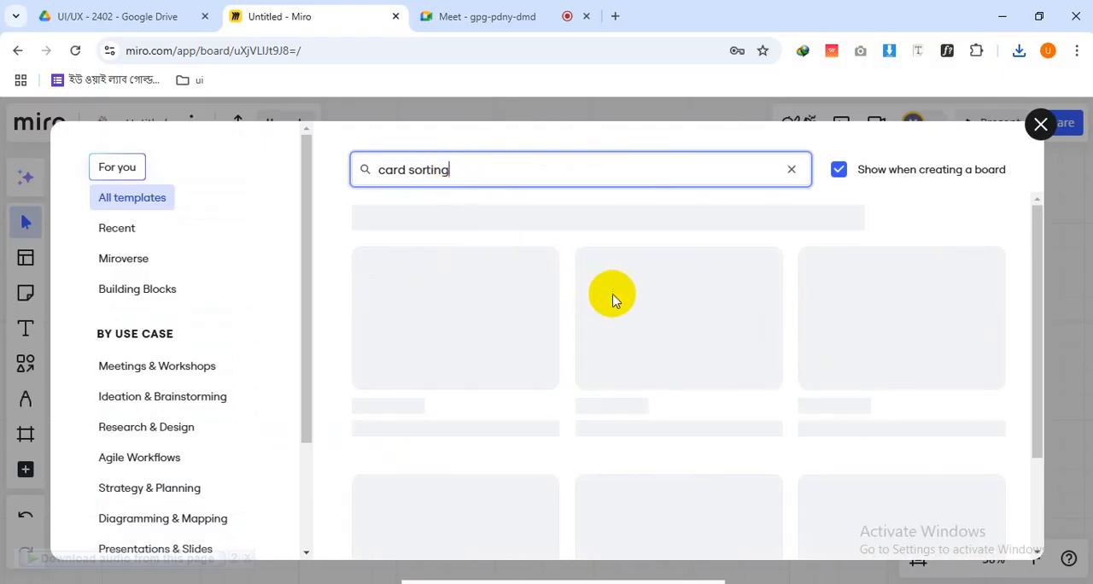
{"action": "mouse_move", "coordinate": [645, 336]}
{"action": "mouse_move", "coordinate": [525, 365]}
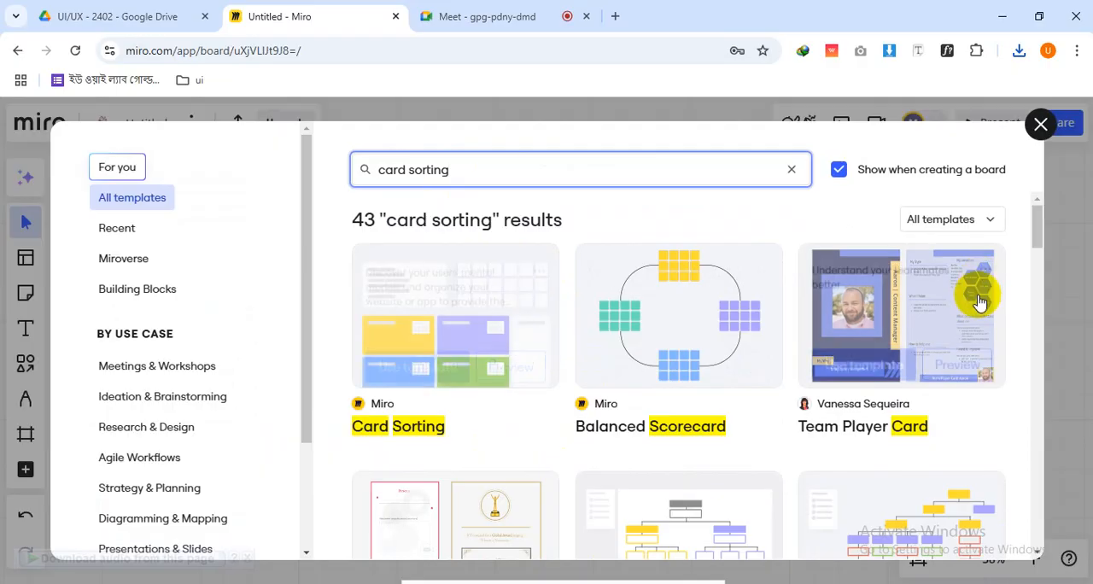
{"action": "mouse_move", "coordinate": [890, 286]}
{"action": "scroll", "coordinate": [827, 376], "scroll_direction": "down", "scroll_amount": 10}
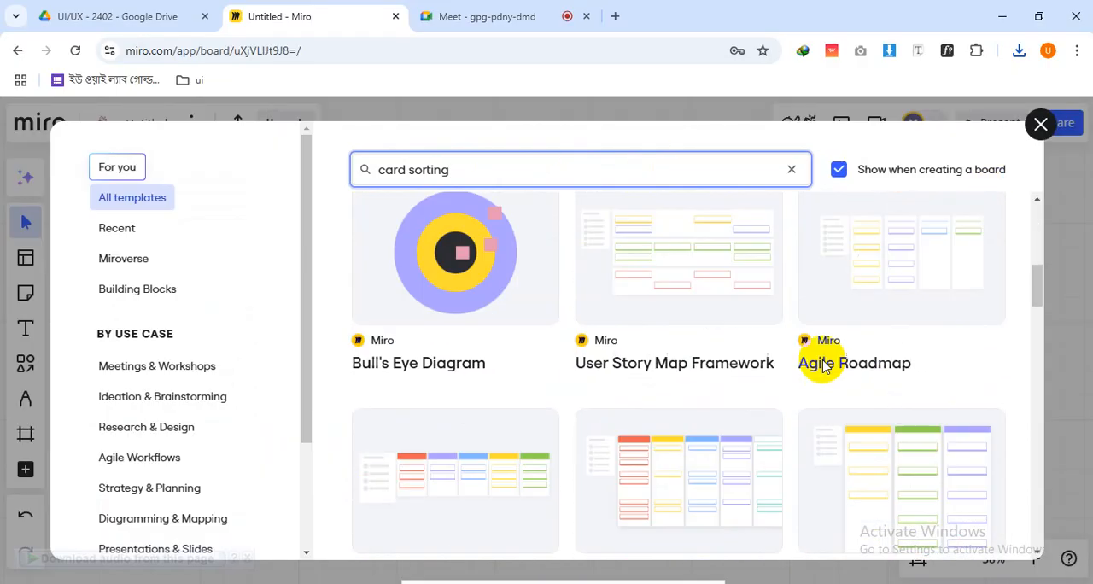
{"action": "left_click", "coordinate": [1041, 124]}
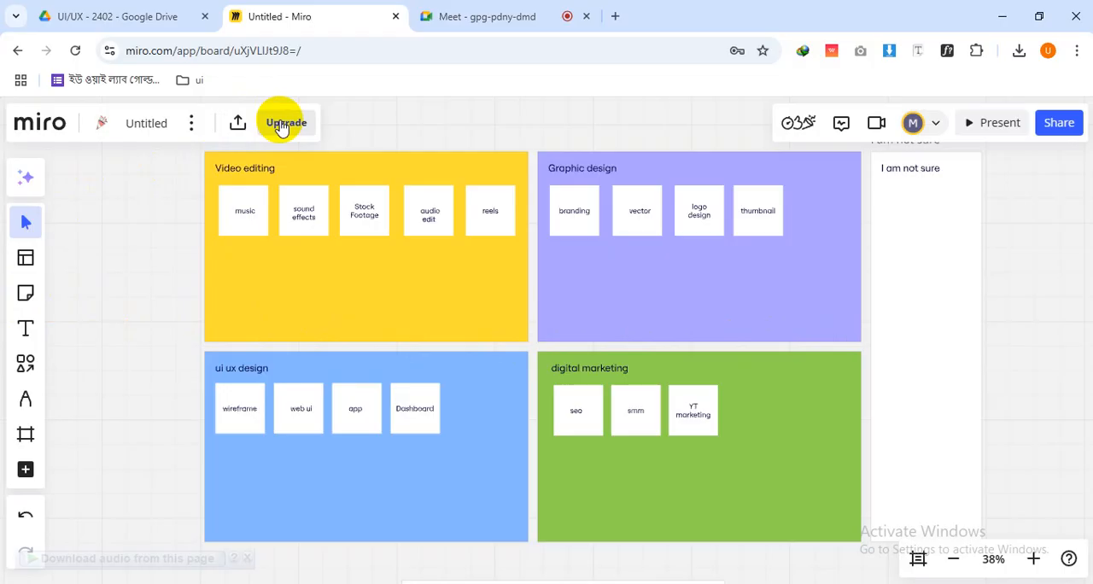
Try a freehand pen line across the Video editing group and a highlighter stroke over the ui ux design group, and undo both
{"action": "left_click", "coordinate": [25, 363]}
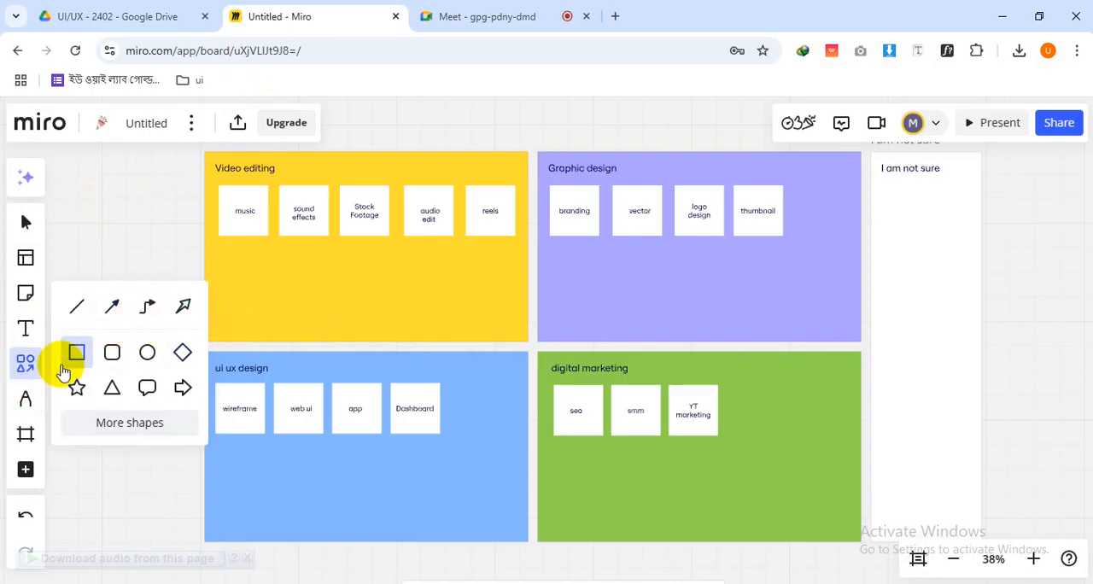
{"action": "left_click", "coordinate": [28, 398]}
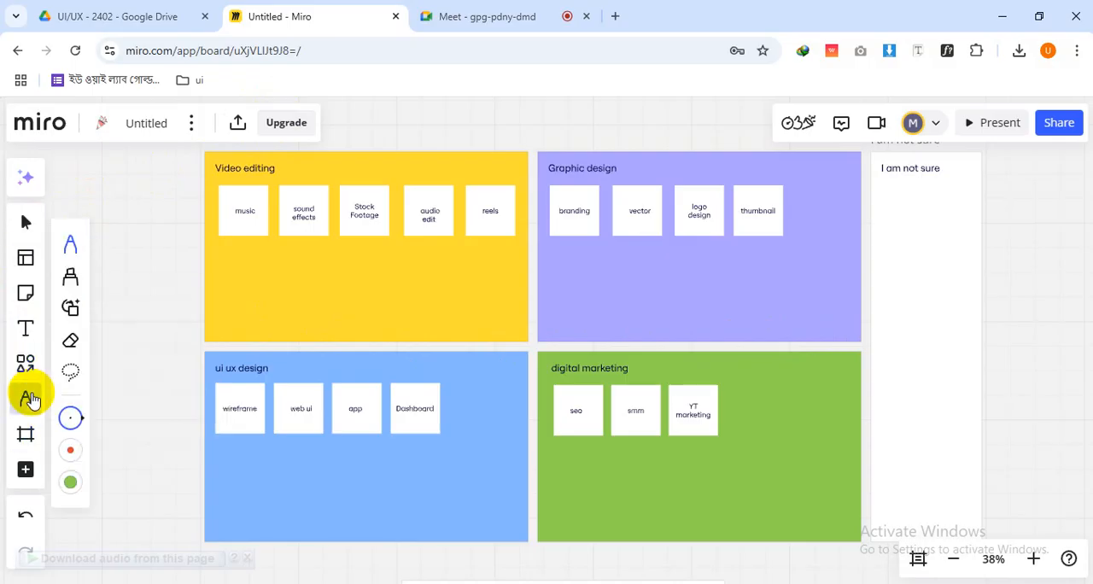
{"action": "left_click", "coordinate": [70, 372]}
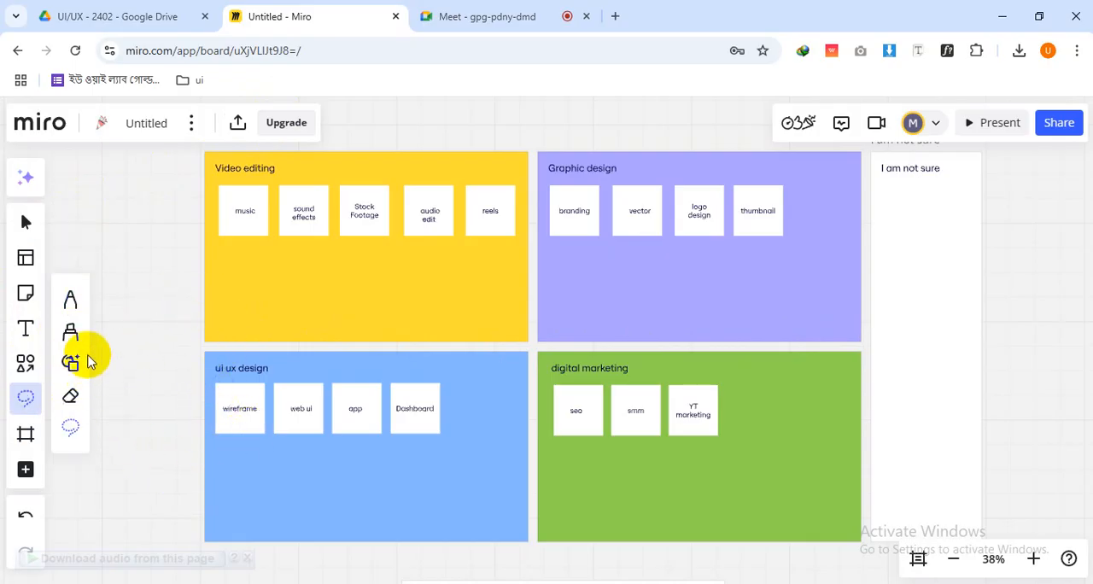
{"action": "left_click", "coordinate": [70, 299]}
{"action": "left_click_drag", "start_coordinate": [147, 319], "coordinate": [568, 339]}
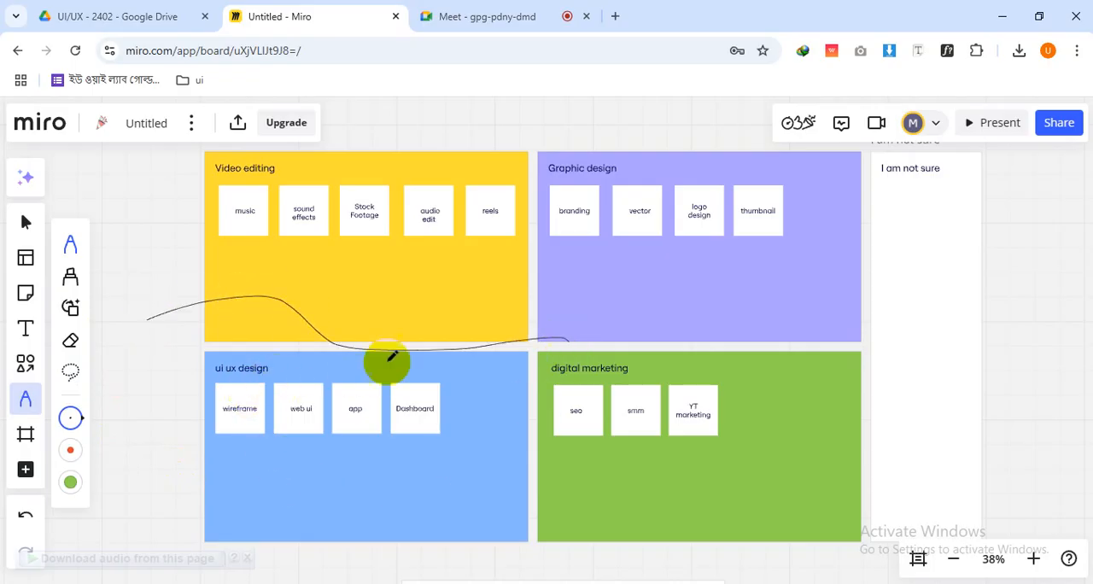
{"action": "left_click", "coordinate": [70, 276]}
{"action": "left_click_drag", "start_coordinate": [154, 395], "coordinate": [321, 441]}
{"action": "key", "text": "ctrl+z"}
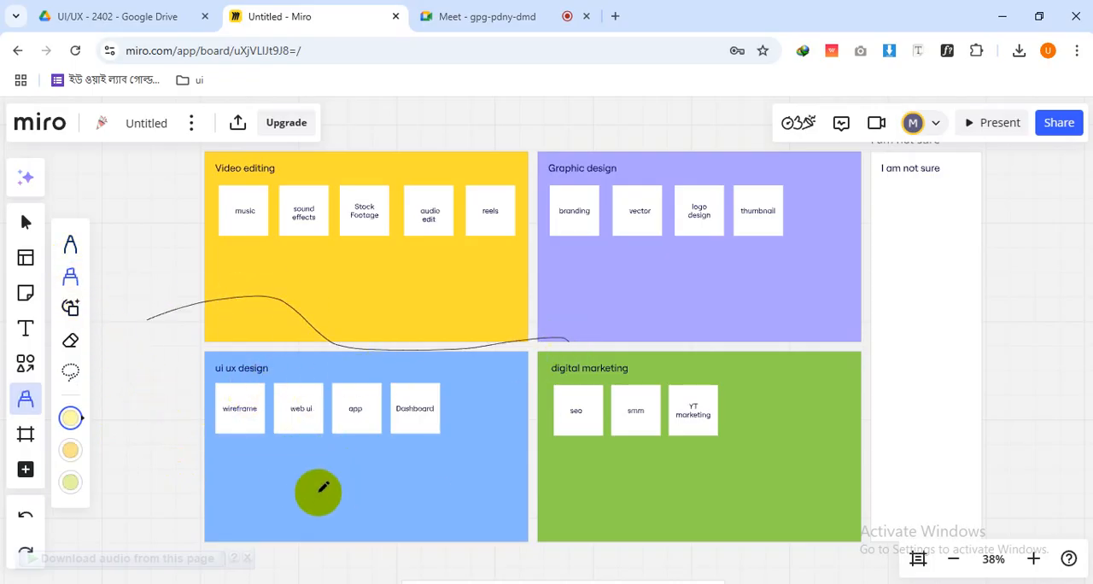
{"action": "key", "text": "ctrl+z"}
{"action": "left_click", "coordinate": [26, 400]}
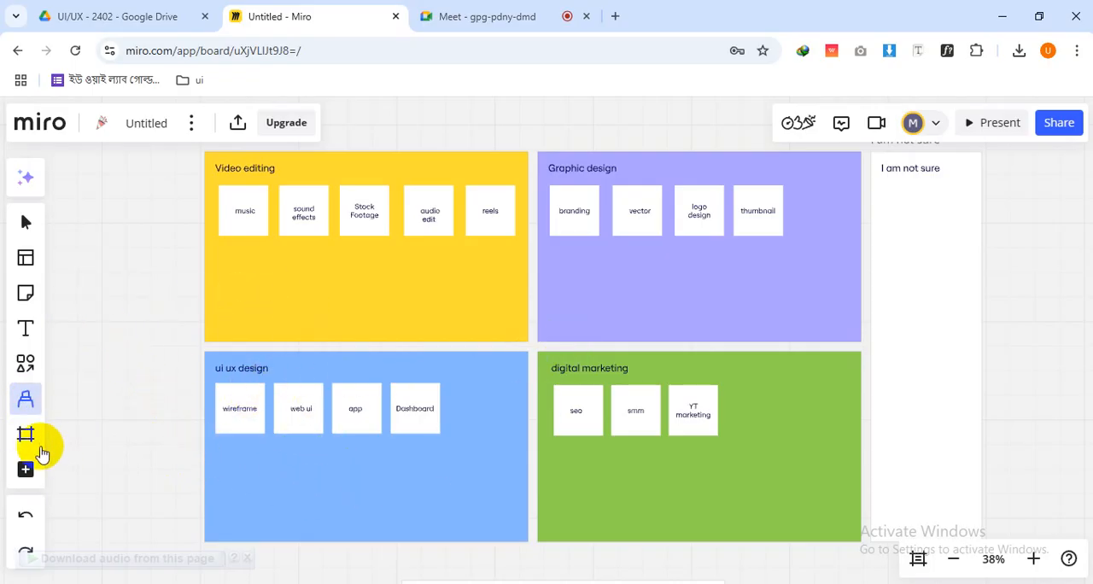
Add an A4 frame beside the "I am not sure" frame and title it "v"
{"action": "scroll", "coordinate": [546, 423], "scroll_direction": "down", "scroll_amount": 5}
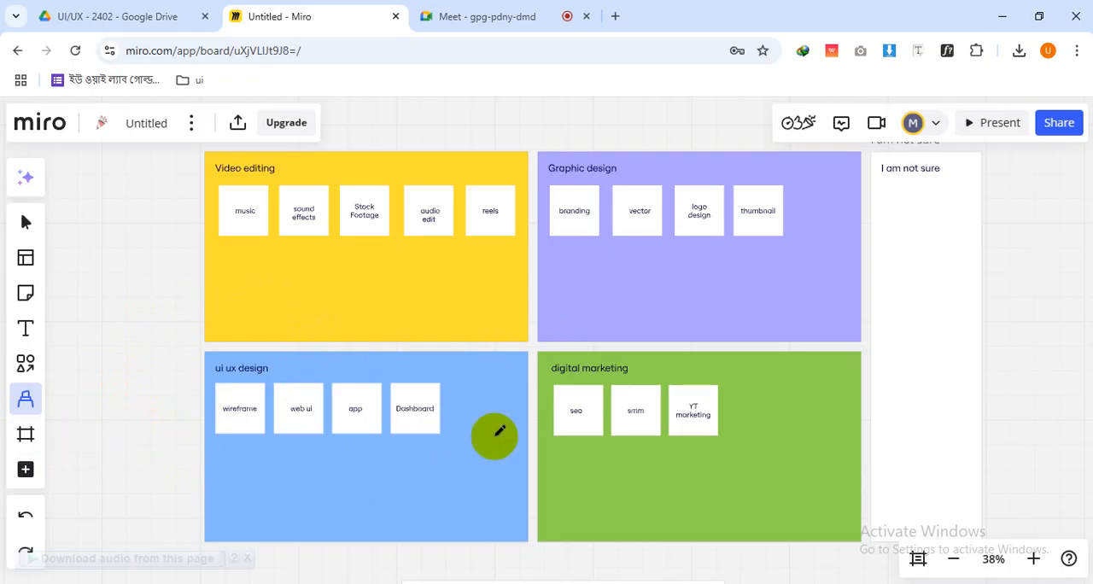
{"action": "scroll", "coordinate": [199, 446], "scroll_direction": "up", "scroll_amount": 1}
{"action": "left_click", "coordinate": [29, 442]}
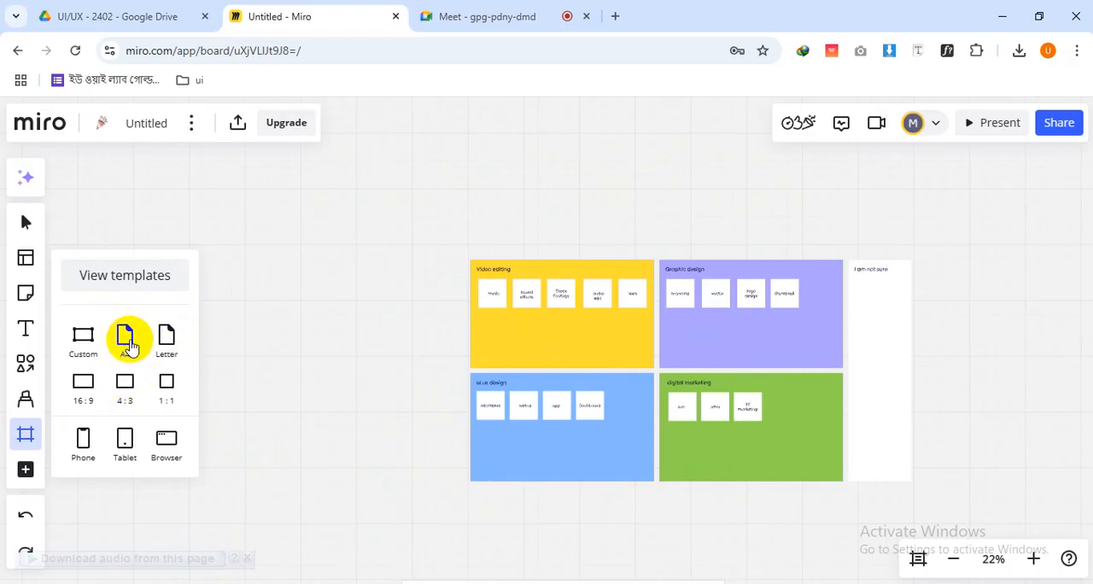
{"action": "left_click", "coordinate": [125, 336]}
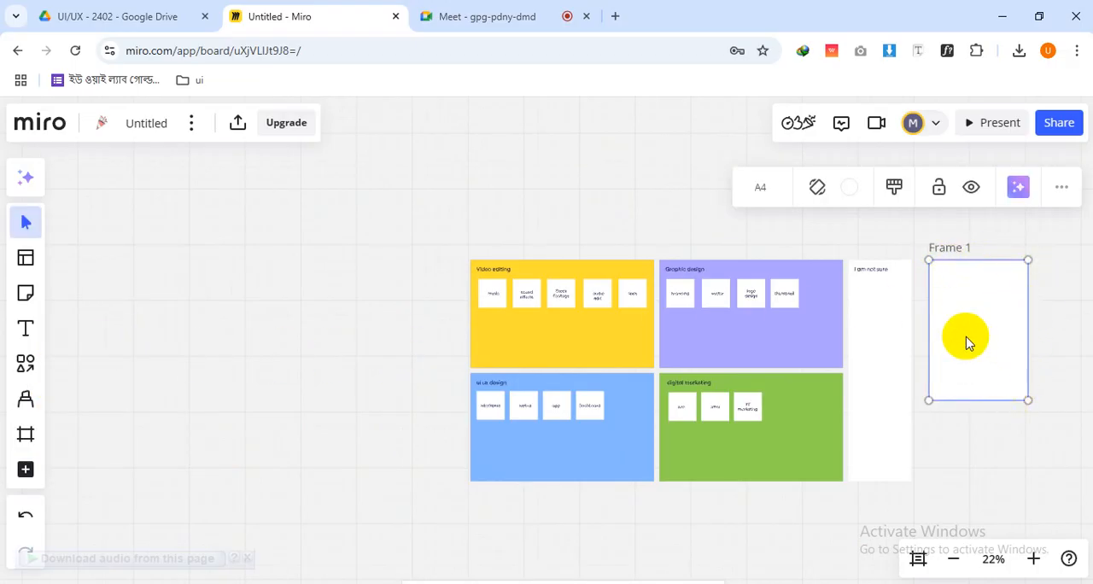
{"action": "type", "text": "v"}
{"action": "left_click", "coordinate": [908, 238]}
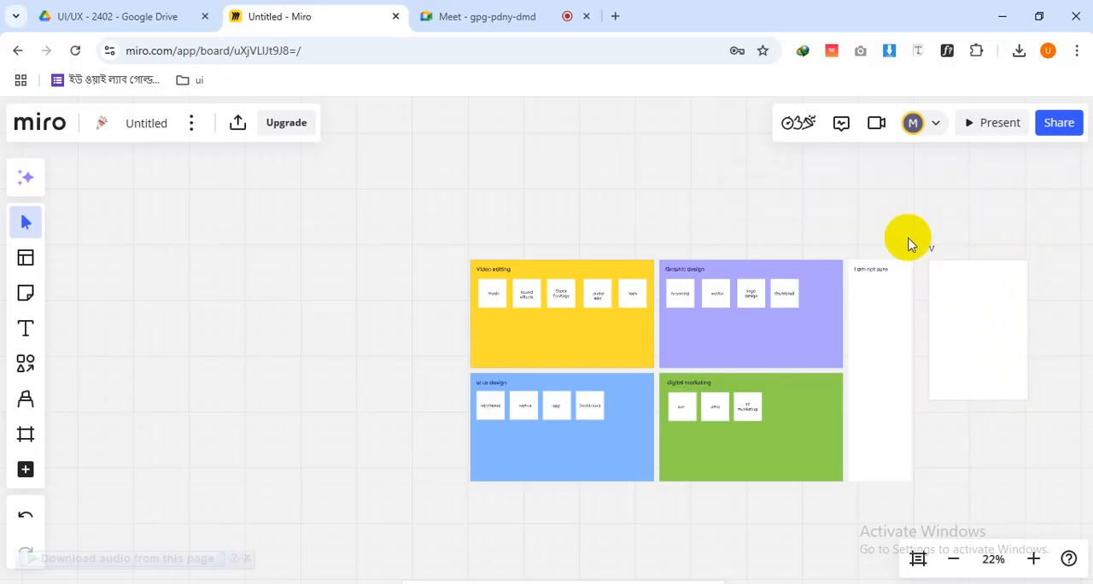
Delete the A4 frame titled "v" beside the "I am not sure" frame
{"action": "left_click", "coordinate": [964, 292]}
{"action": "left_click", "coordinate": [933, 247]}
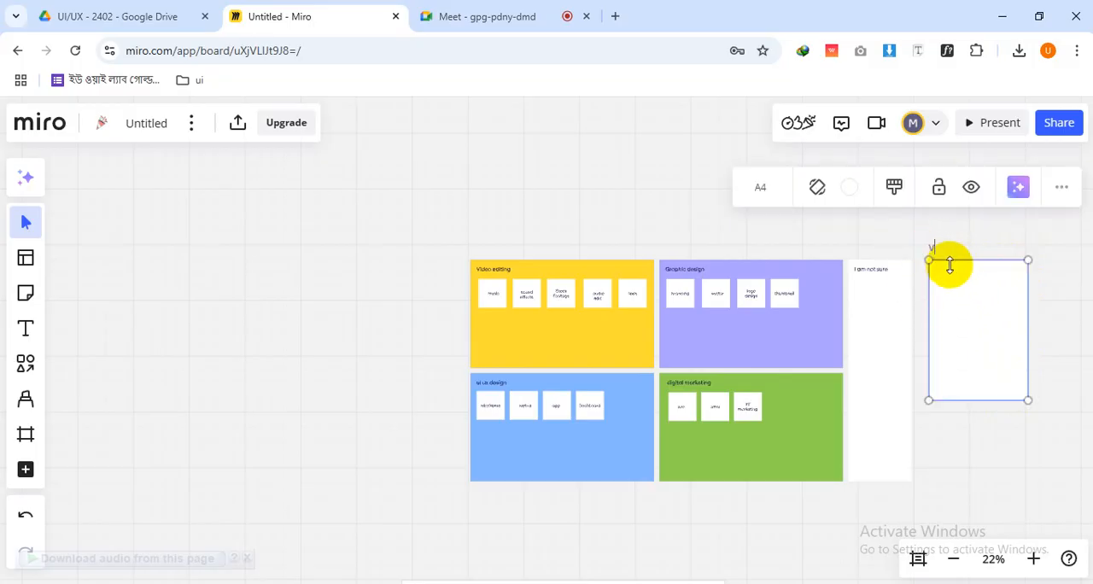
{"action": "left_click", "coordinate": [965, 277]}
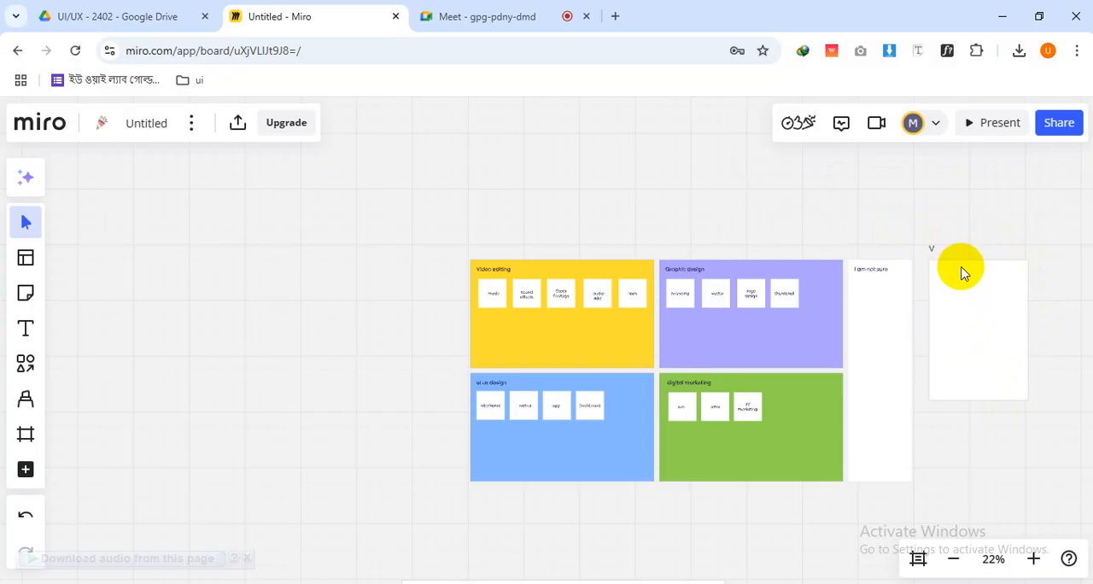
{"action": "left_click", "coordinate": [961, 272]}
{"action": "left_click", "coordinate": [956, 268]}
{"action": "left_click", "coordinate": [954, 264]}
{"action": "key", "text": "Delete"}
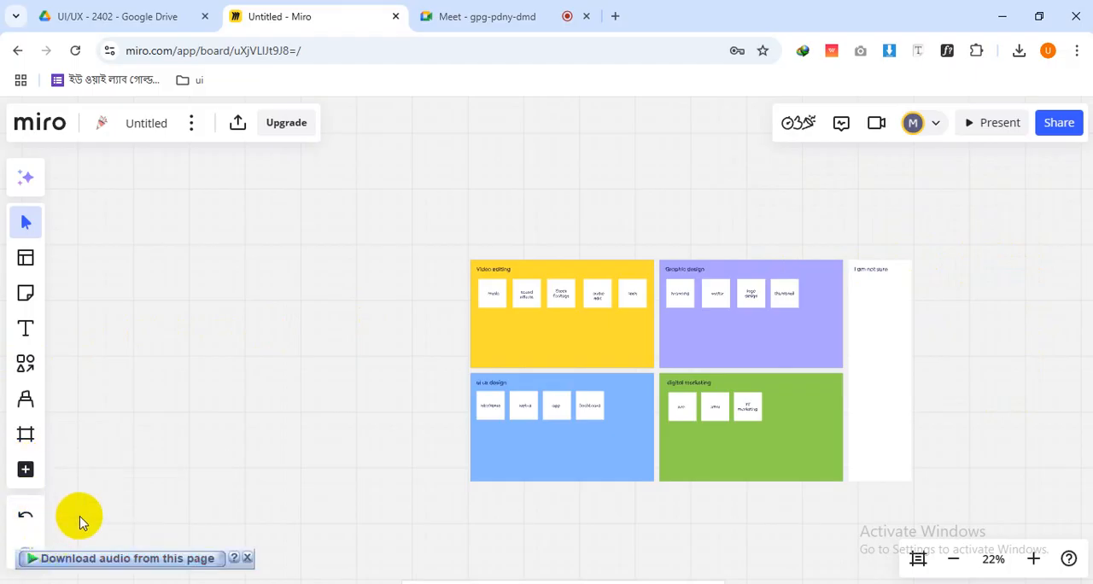
Look over the board's main options, including Edit, View and Preferences, and close them without changes
{"action": "left_click", "coordinate": [192, 124]}
{"action": "mouse_move", "coordinate": [335, 208]}
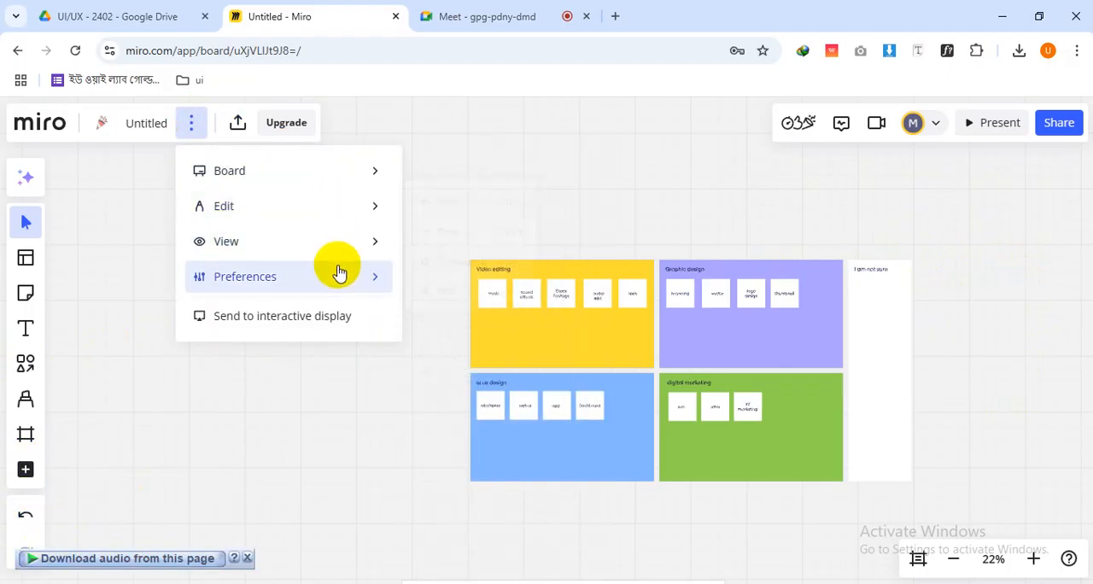
{"action": "left_click", "coordinate": [656, 174]}
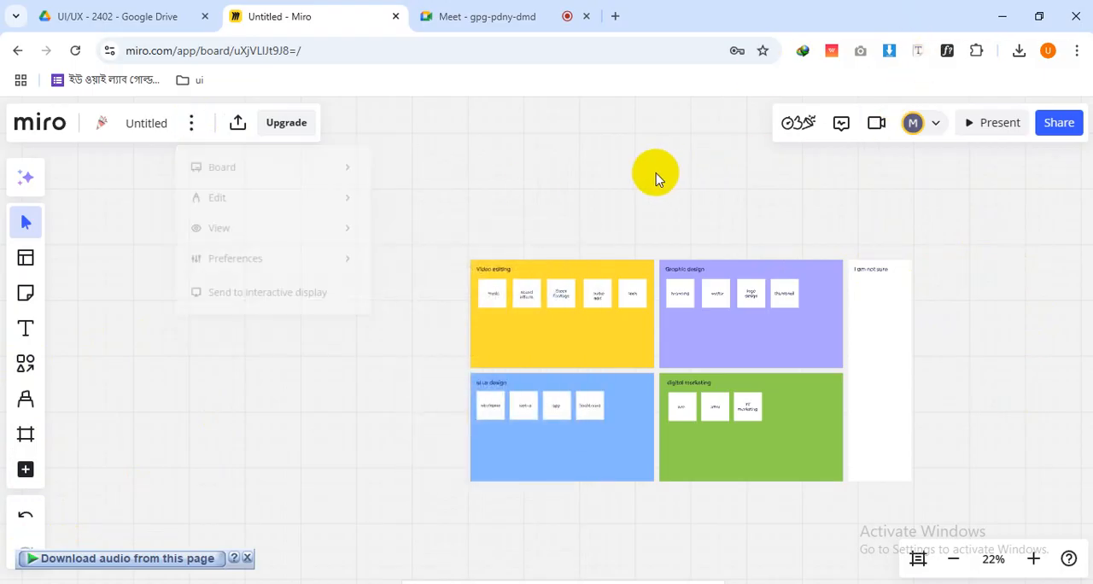
Switch to the Google Meet call, mute the microphone, and stop presenting the screen
{"action": "left_click", "coordinate": [478, 10]}
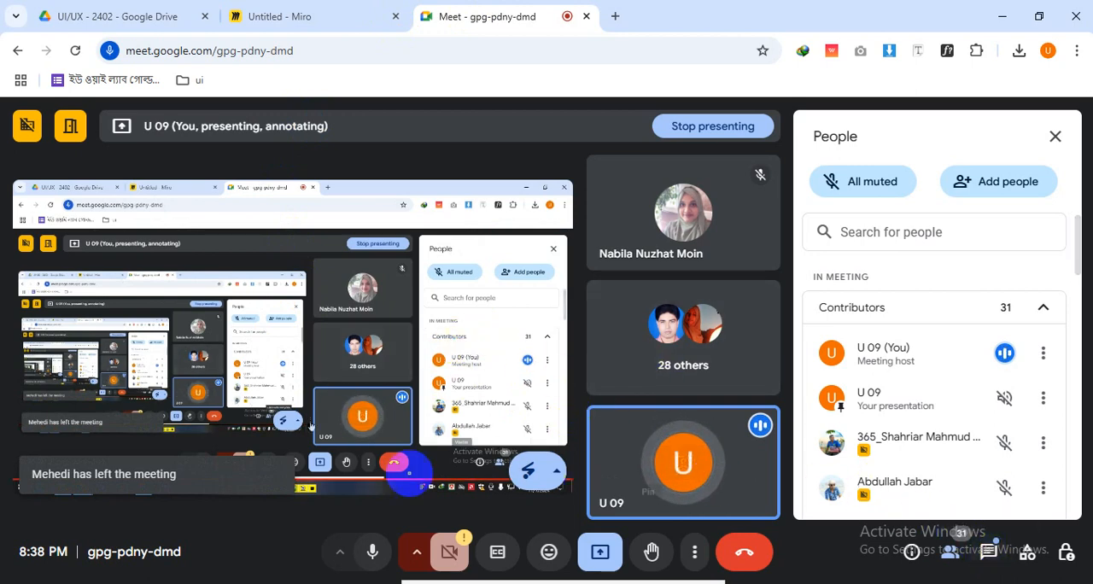
{"action": "left_click", "coordinate": [372, 551]}
{"action": "left_click", "coordinate": [600, 552]}
{"action": "left_click", "coordinate": [643, 496]}
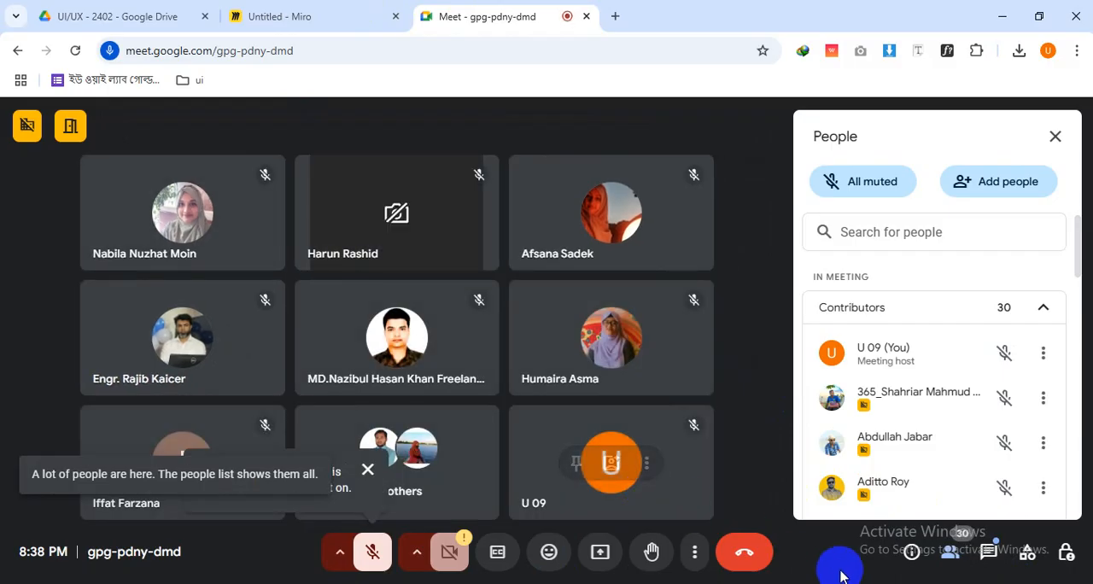
Open the call's in-call messages and read the most recent ones
{"action": "left_click", "coordinate": [988, 552]}
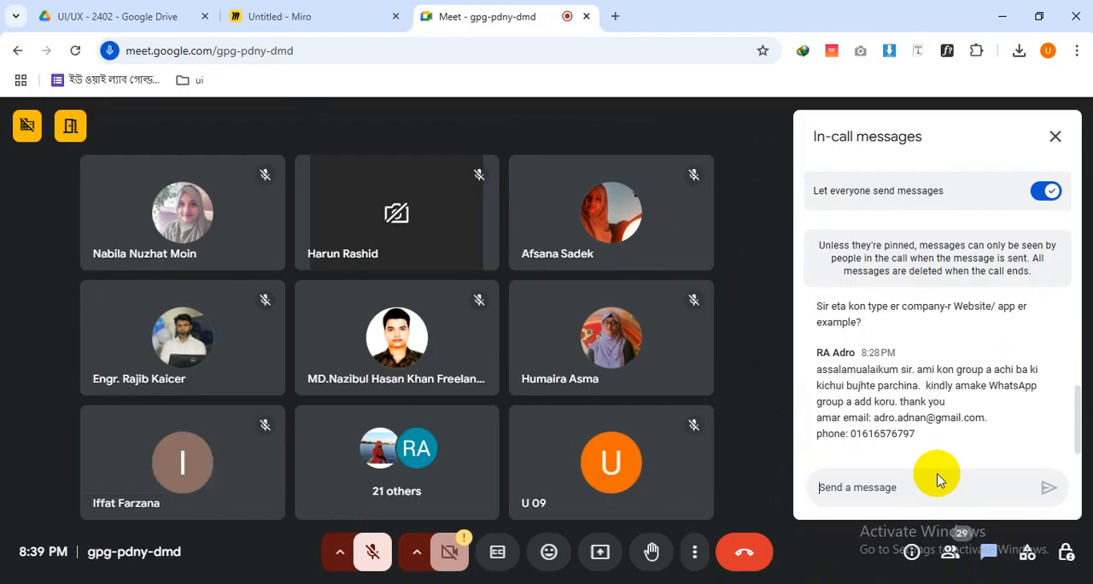
{"action": "scroll", "coordinate": [940, 467], "scroll_direction": "up", "scroll_amount": 3}
{"action": "scroll", "coordinate": [942, 460], "scroll_direction": "down", "scroll_amount": 3}
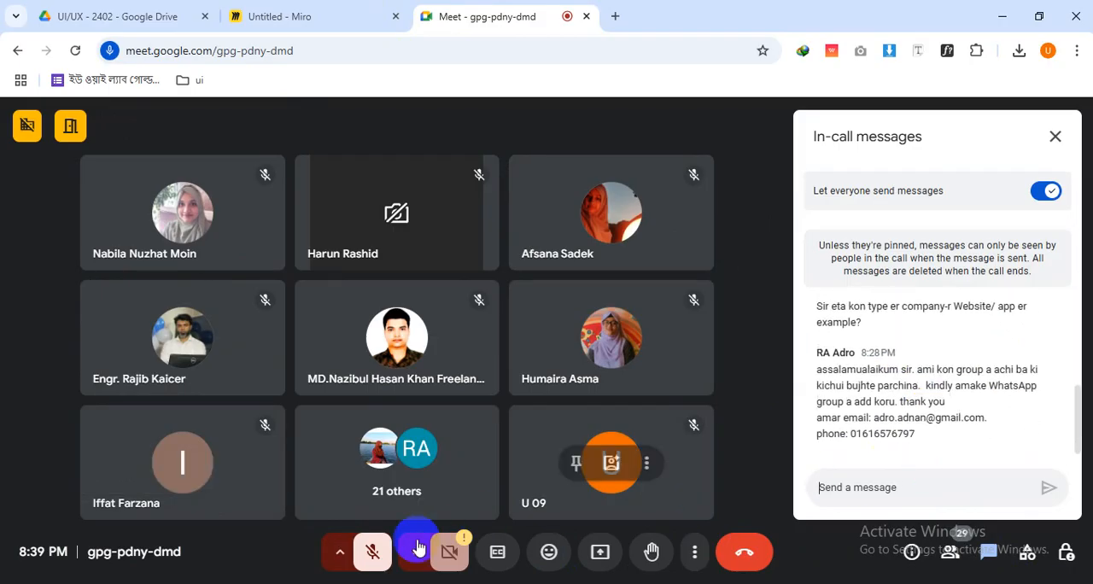
Turn the microphone back on and highlight the sender's name on the 8:28 PM chat message
{"action": "left_click", "coordinate": [366, 551]}
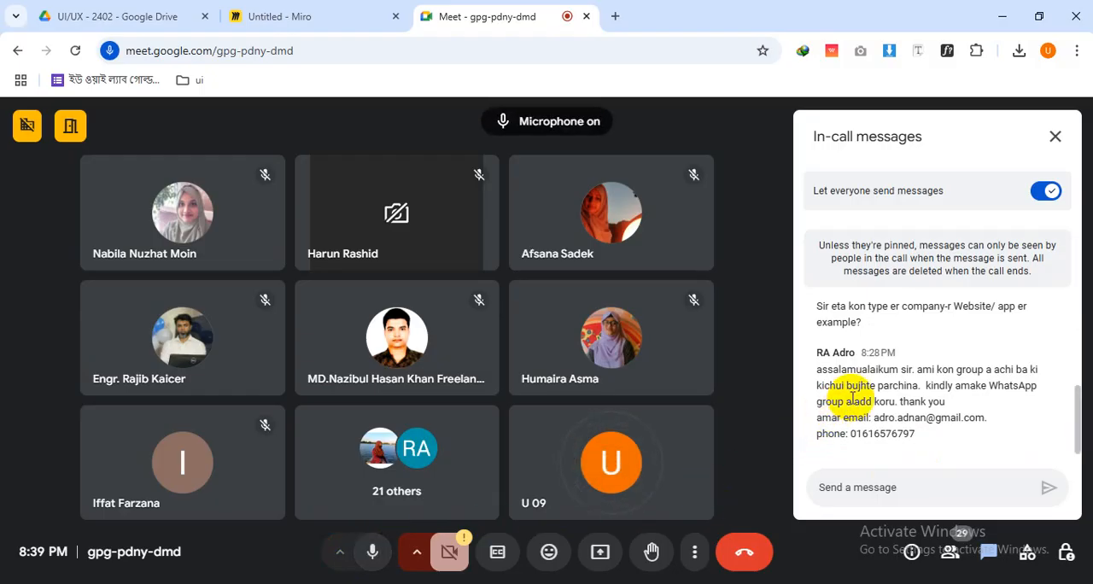
{"action": "scroll", "coordinate": [852, 397], "scroll_direction": "up", "scroll_amount": 1}
{"action": "scroll", "coordinate": [852, 395], "scroll_direction": "down", "scroll_amount": 1}
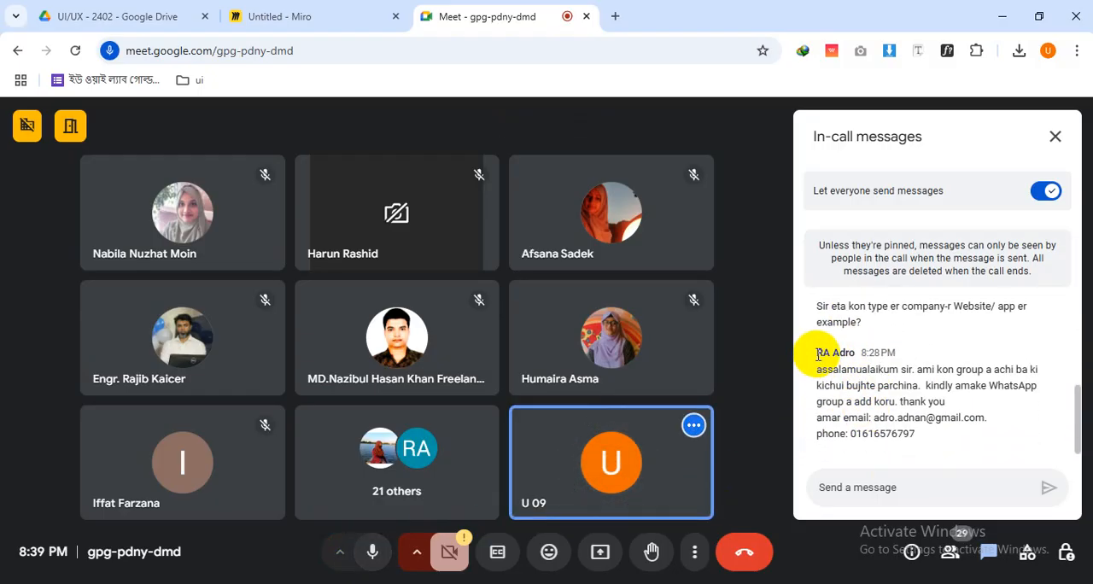
{"action": "left_click_drag", "start_coordinate": [818, 354], "coordinate": [857, 353]}
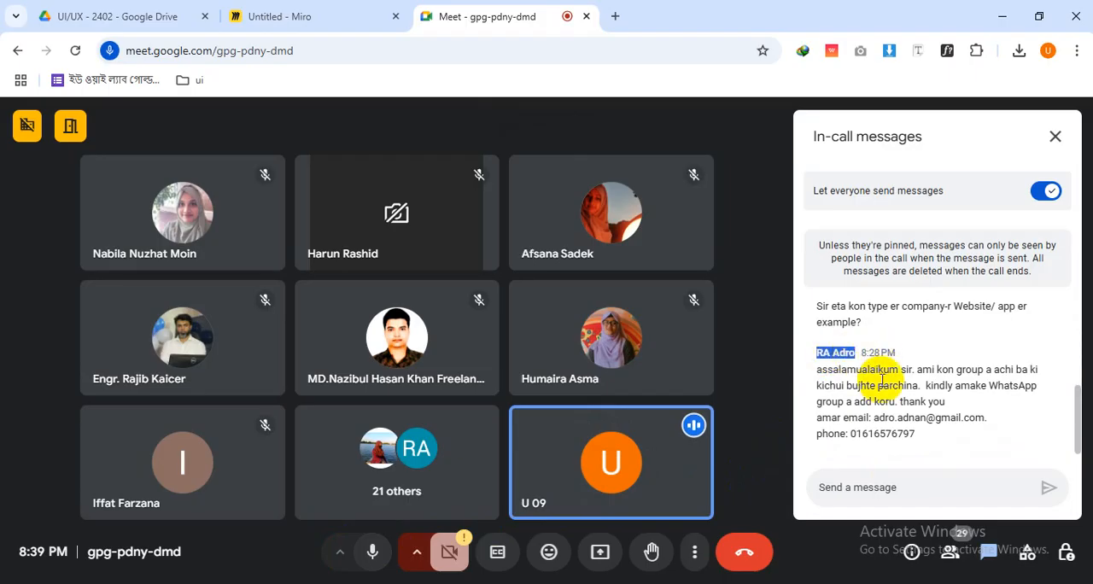
Reread the recent in-call messages, focusing on the 8:28 PM request to be added to the WhatsApp group
{"action": "scroll", "coordinate": [886, 393], "scroll_direction": "up", "scroll_amount": 2}
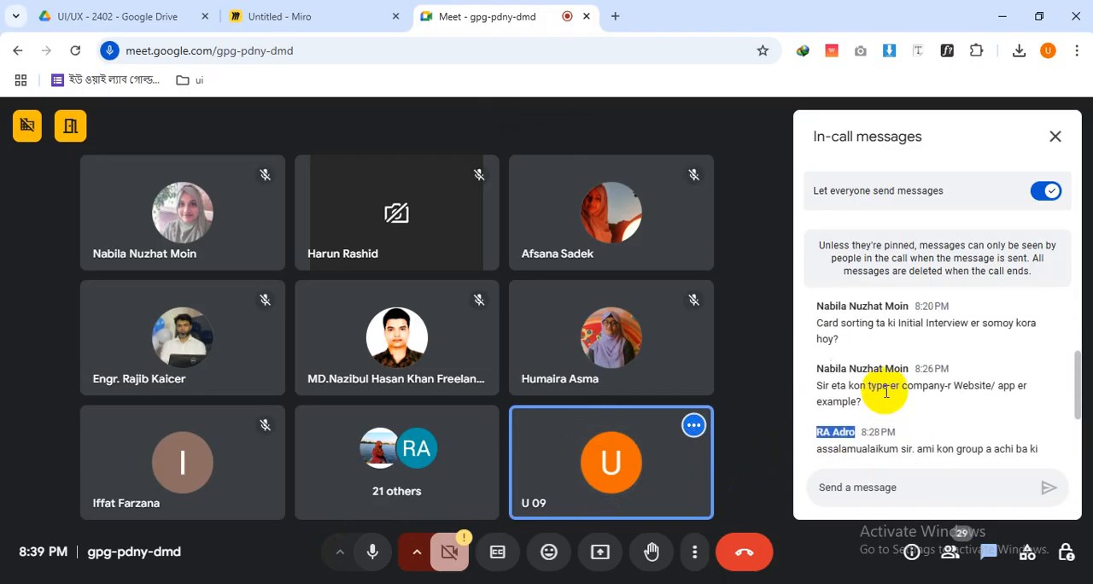
{"action": "scroll", "coordinate": [887, 393], "scroll_direction": "down", "scroll_amount": 2}
{"action": "left_click", "coordinate": [871, 406]}
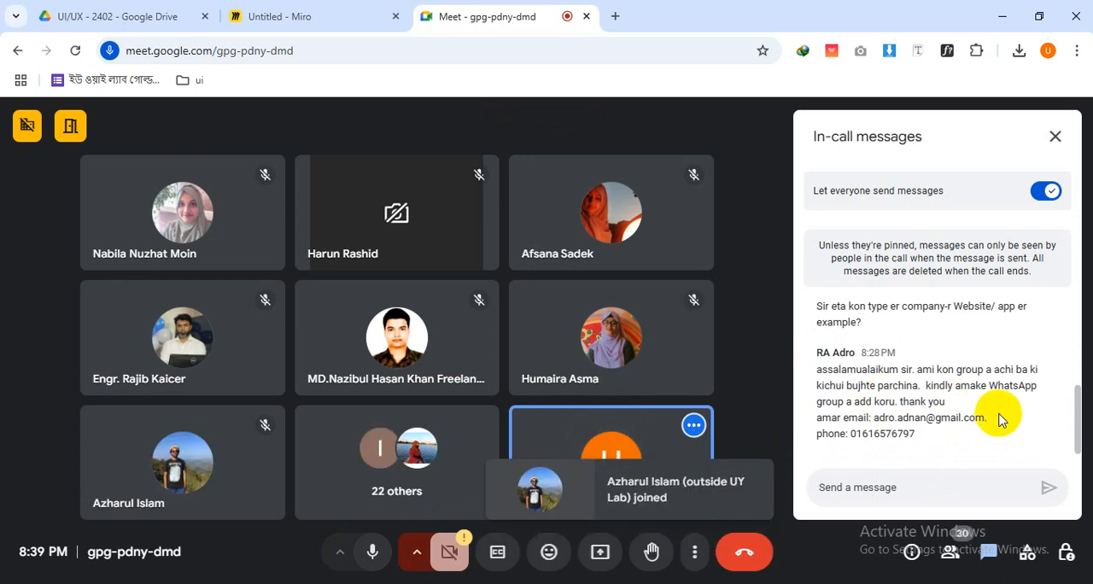
{"action": "scroll", "coordinate": [1001, 419], "scroll_direction": "up", "scroll_amount": 3}
{"action": "scroll", "coordinate": [1000, 418], "scroll_direction": "down", "scroll_amount": 3}
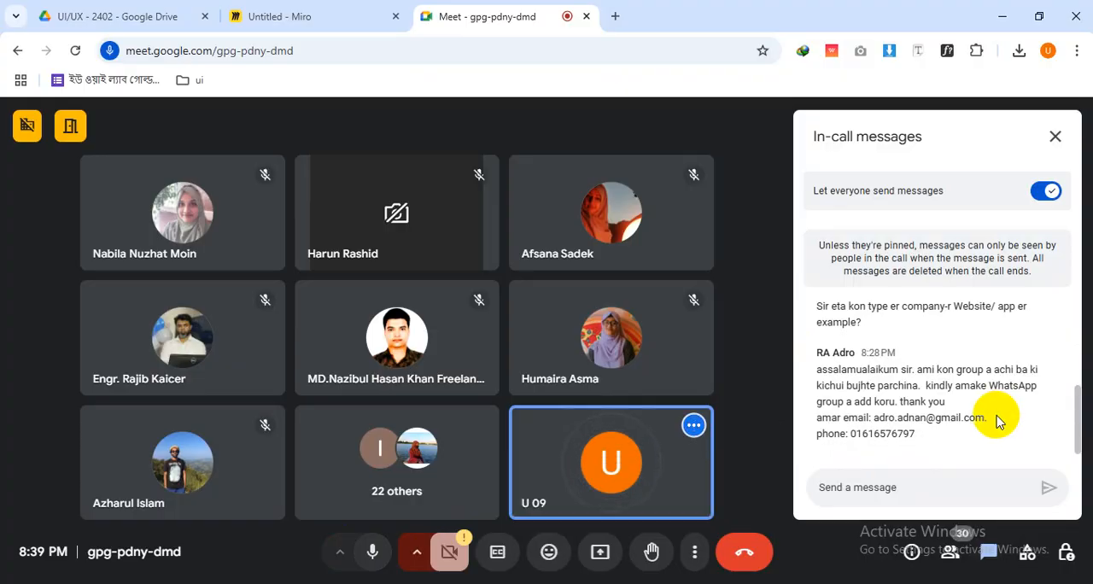
{"action": "left_click_drag", "start_coordinate": [940, 439], "coordinate": [805, 377]}
{"action": "left_click", "coordinate": [940, 417]}
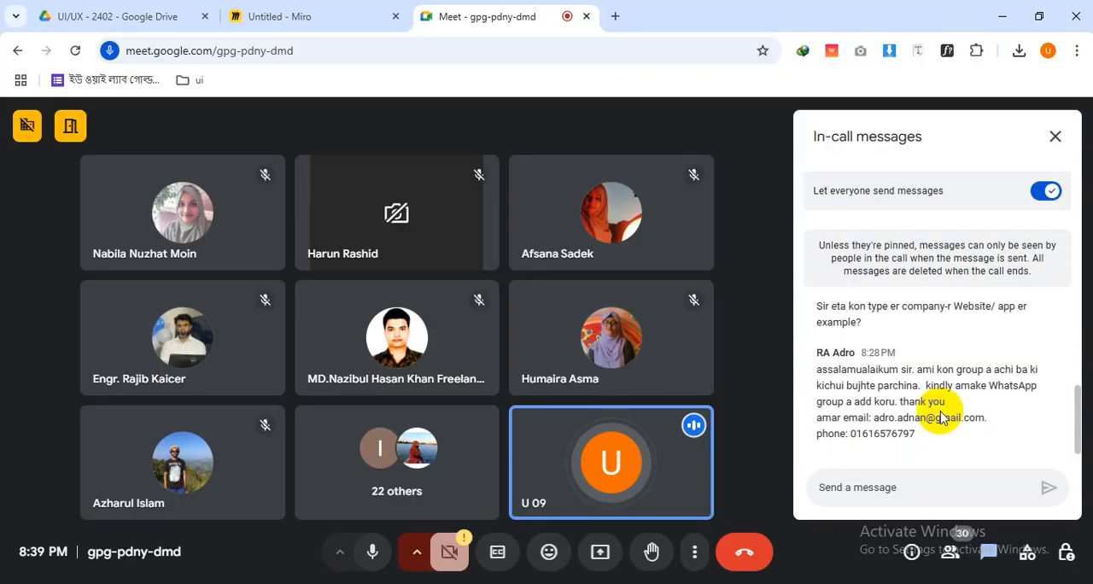
{"action": "scroll", "coordinate": [1055, 430], "scroll_direction": "up", "scroll_amount": 3}
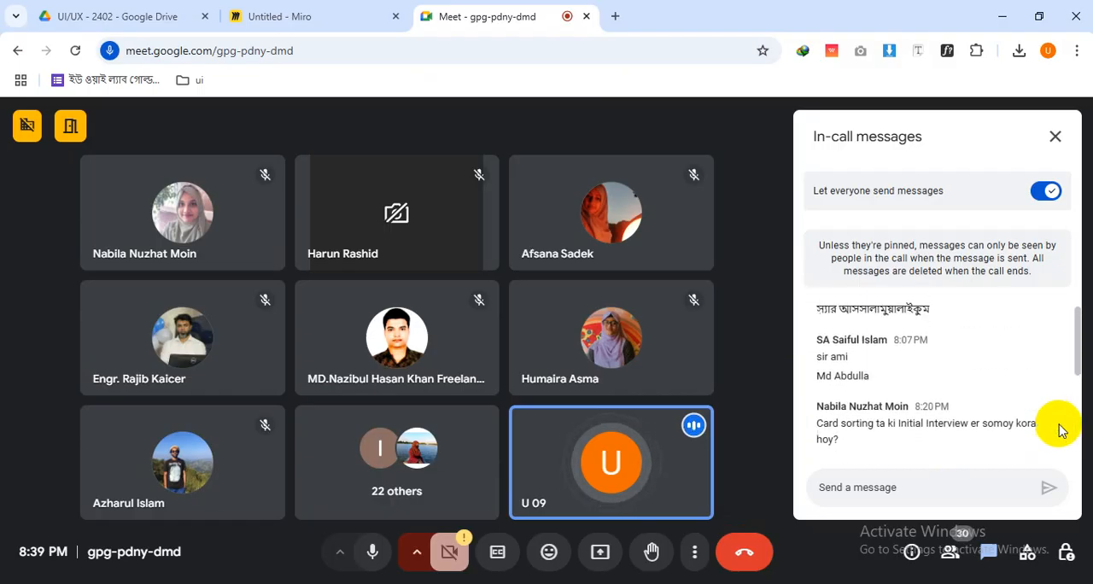
{"action": "scroll", "coordinate": [1055, 429], "scroll_direction": "down", "scroll_amount": 3}
{"action": "scroll", "coordinate": [1060, 431], "scroll_direction": "up", "scroll_amount": 2}
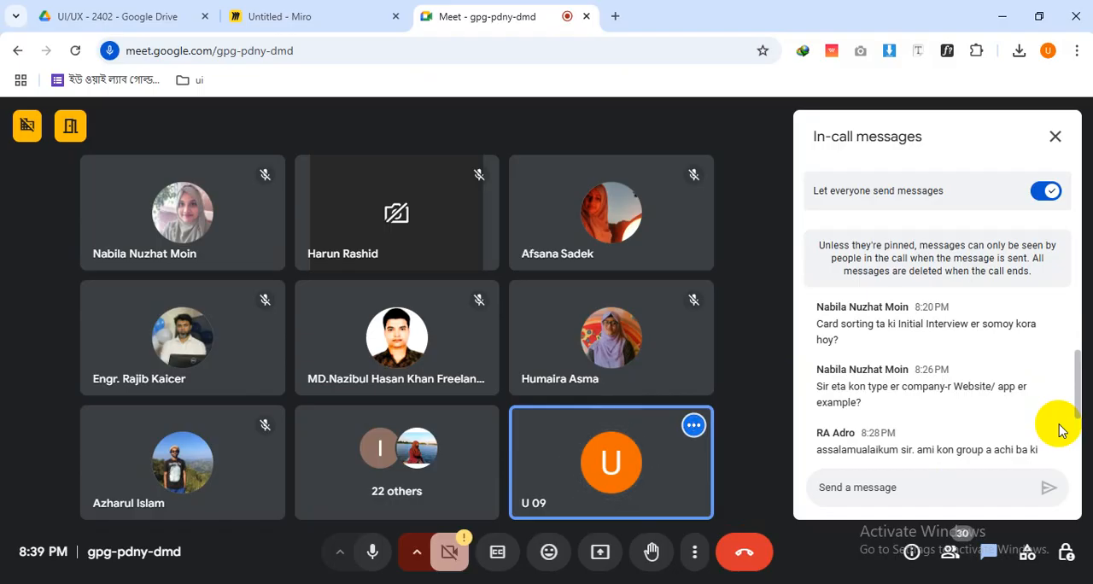
{"action": "scroll", "coordinate": [1054, 418], "scroll_direction": "down", "scroll_amount": 2}
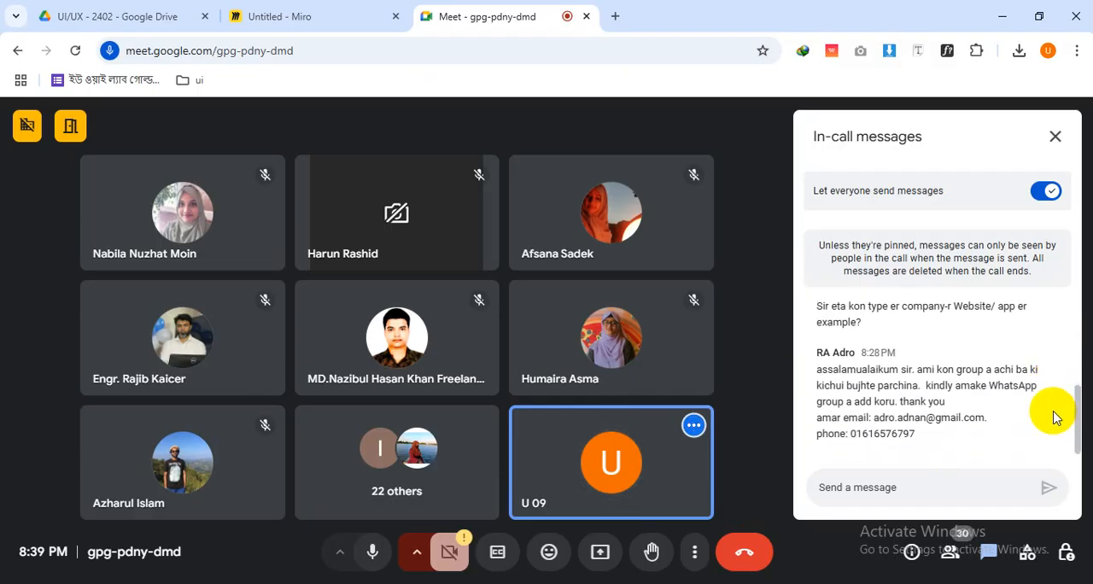
{"action": "scroll", "coordinate": [1053, 417], "scroll_direction": "up", "scroll_amount": 3}
{"action": "scroll", "coordinate": [1054, 418], "scroll_direction": "down", "scroll_amount": 3}
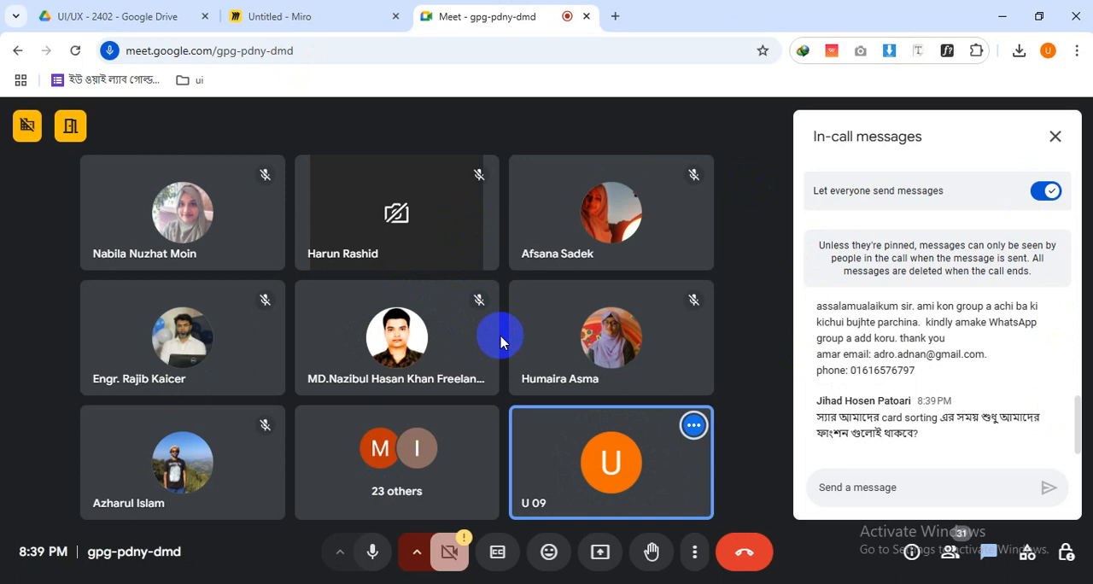
Highlight the 8:39 PM question about functions in card sorting and its follow-up about grouping data while reading them
{"action": "left_click_drag", "start_coordinate": [978, 417], "coordinate": [993, 432]}
{"action": "left_click", "coordinate": [932, 438]}
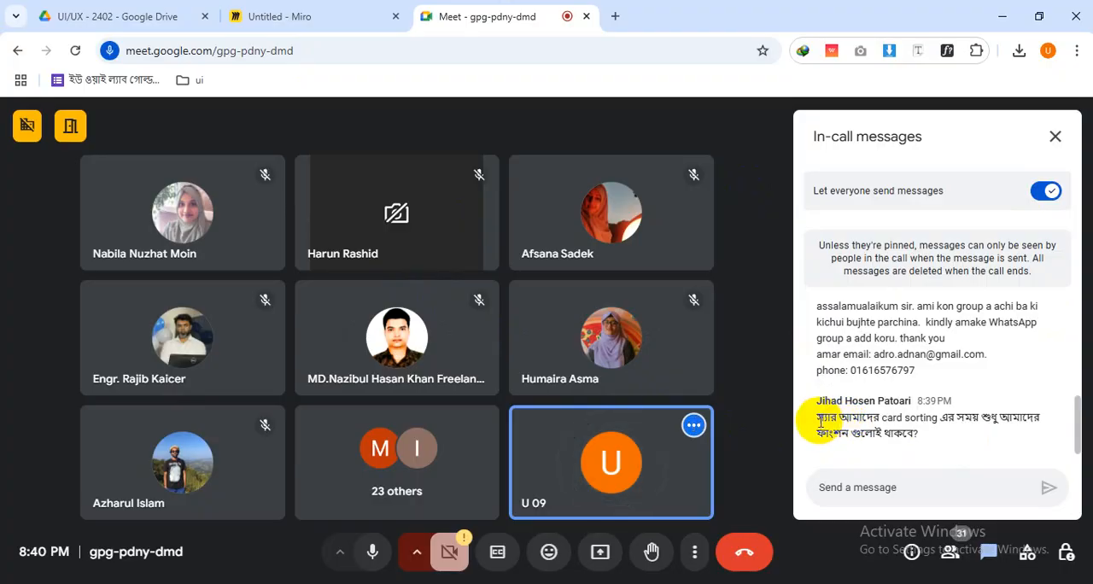
{"action": "left_click_drag", "start_coordinate": [820, 419], "coordinate": [920, 440]}
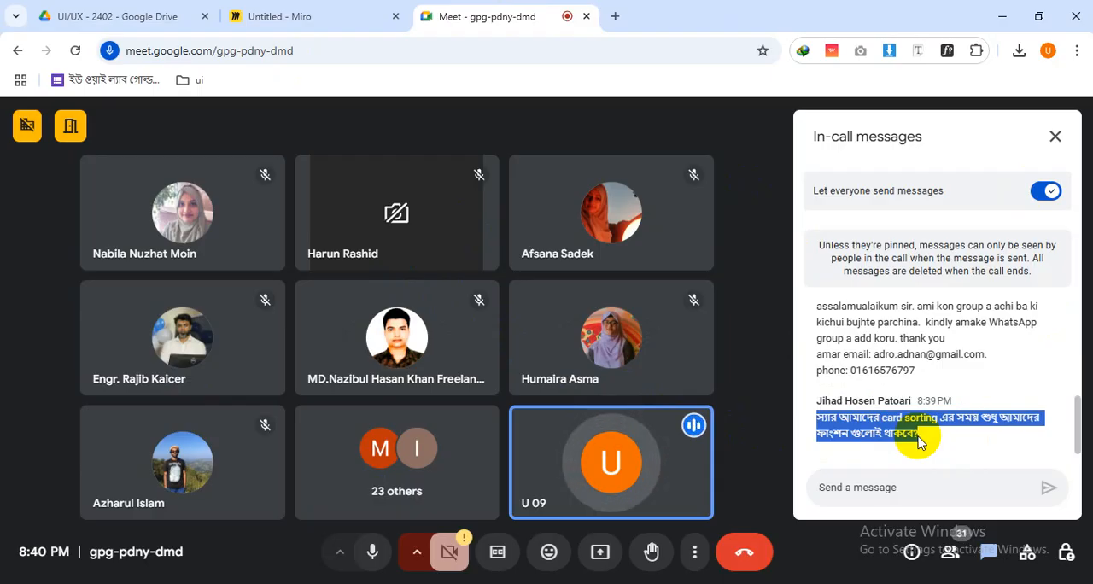
{"action": "left_click_drag", "start_coordinate": [919, 440], "coordinate": [967, 459]}
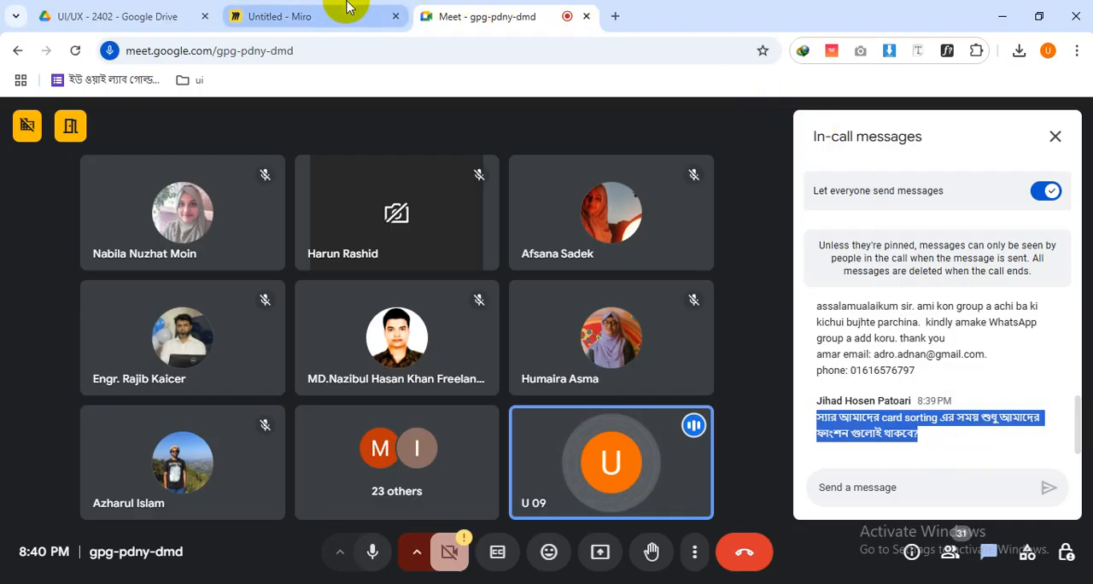
{"action": "mouse_move", "coordinate": [347, 8]}
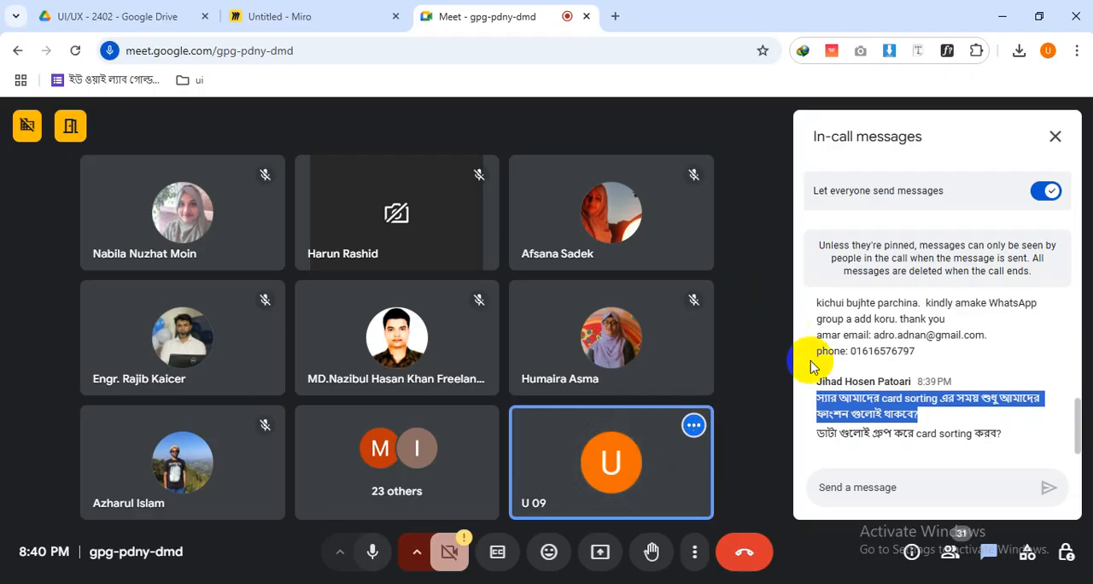
{"action": "left_click_drag", "start_coordinate": [817, 435], "coordinate": [991, 437]}
{"action": "left_click", "coordinate": [947, 406]}
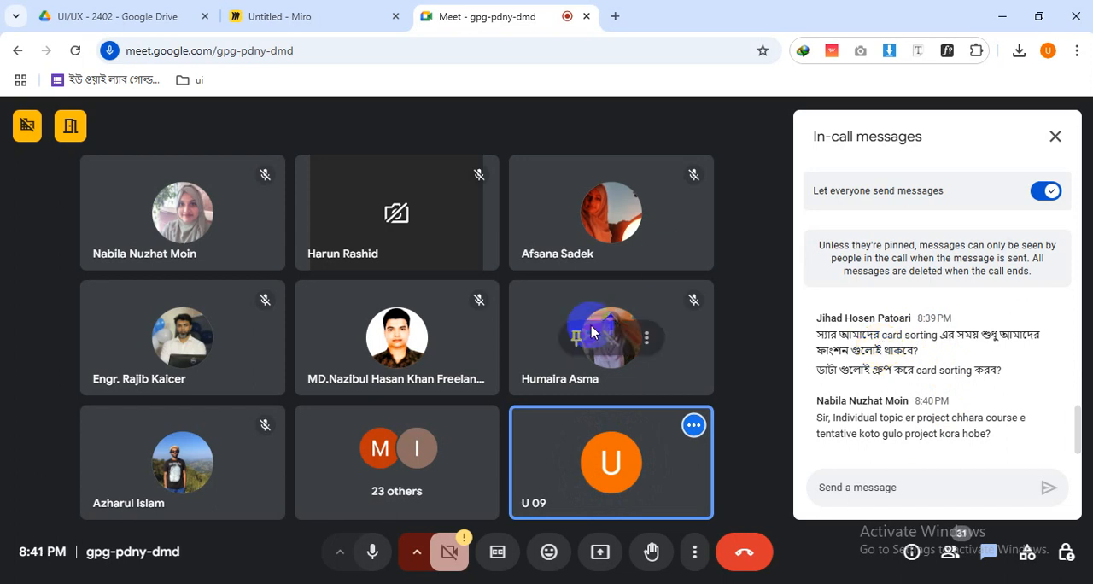
Open the list of people in the call
{"action": "left_click", "coordinate": [946, 551]}
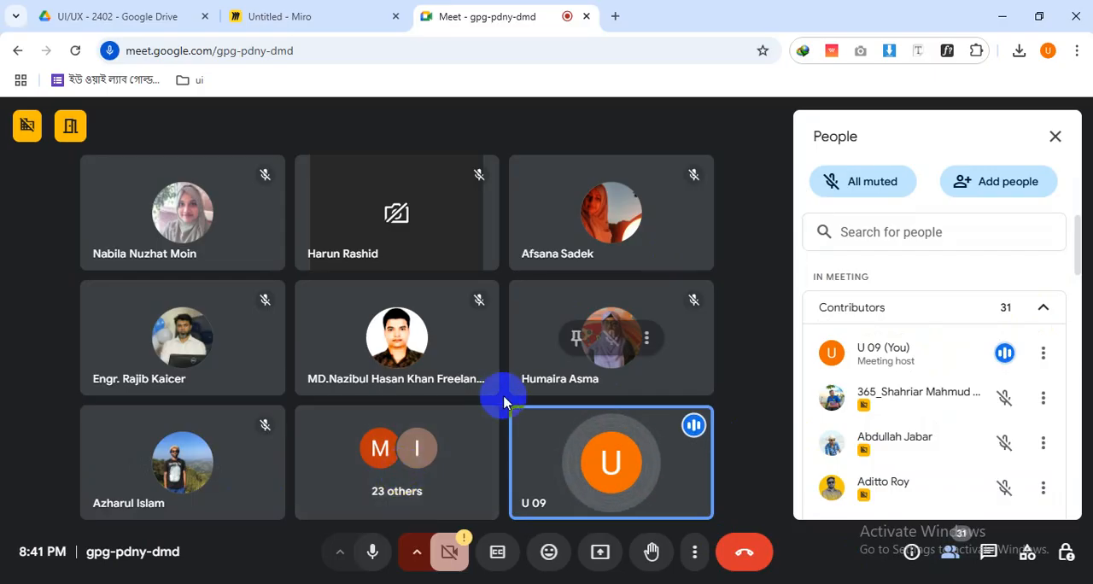
{"action": "left_click", "coordinate": [373, 551]}
{"action": "left_click", "coordinate": [745, 552]}
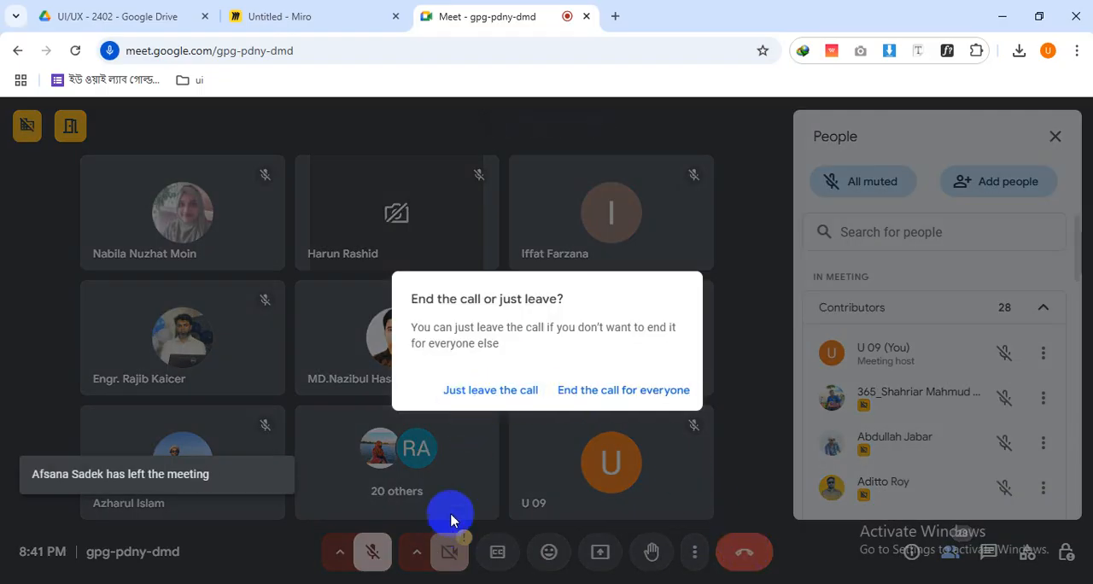
{"action": "left_click", "coordinate": [738, 328]}
{"action": "left_click", "coordinate": [359, 560]}
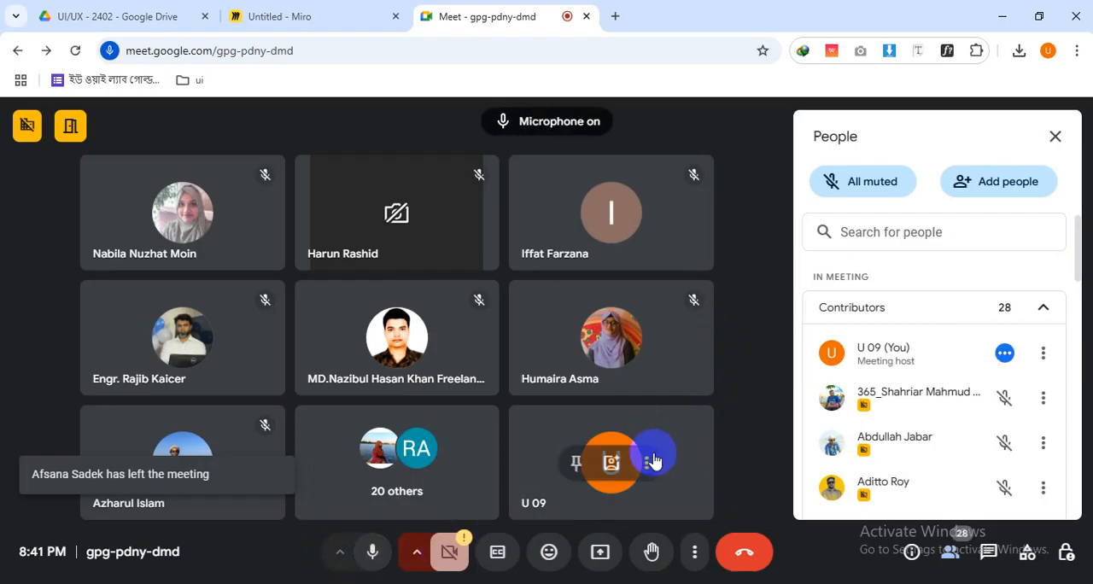
Look through the participant list, and reopen the in-call messages to review the 8:28 PM request and the newest questions
{"action": "scroll", "coordinate": [818, 427], "scroll_direction": "down", "scroll_amount": 1}
{"action": "scroll", "coordinate": [817, 427], "scroll_direction": "down", "scroll_amount": 1}
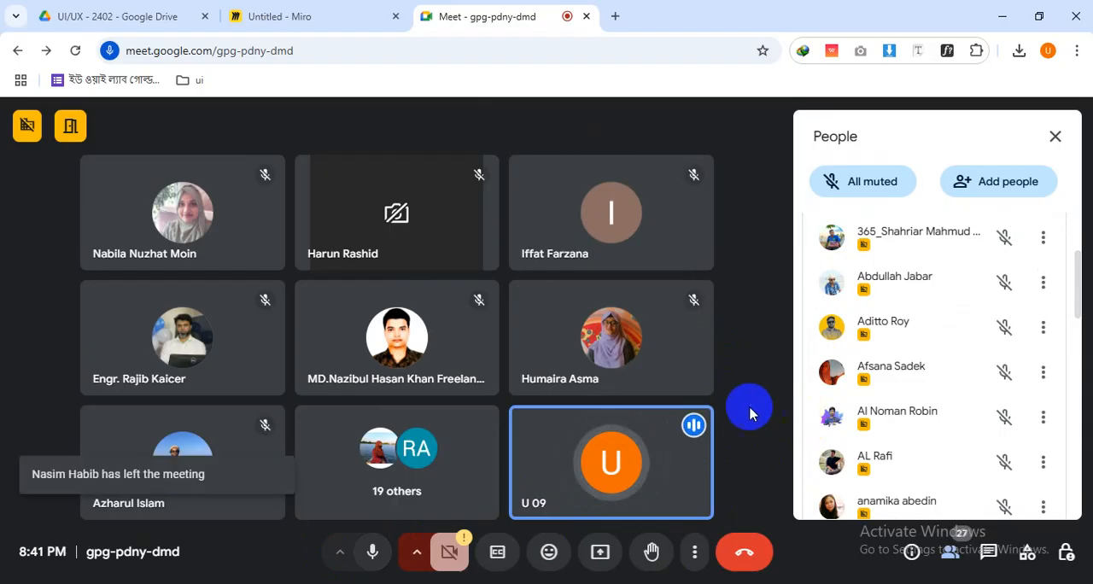
{"action": "left_click", "coordinate": [991, 553]}
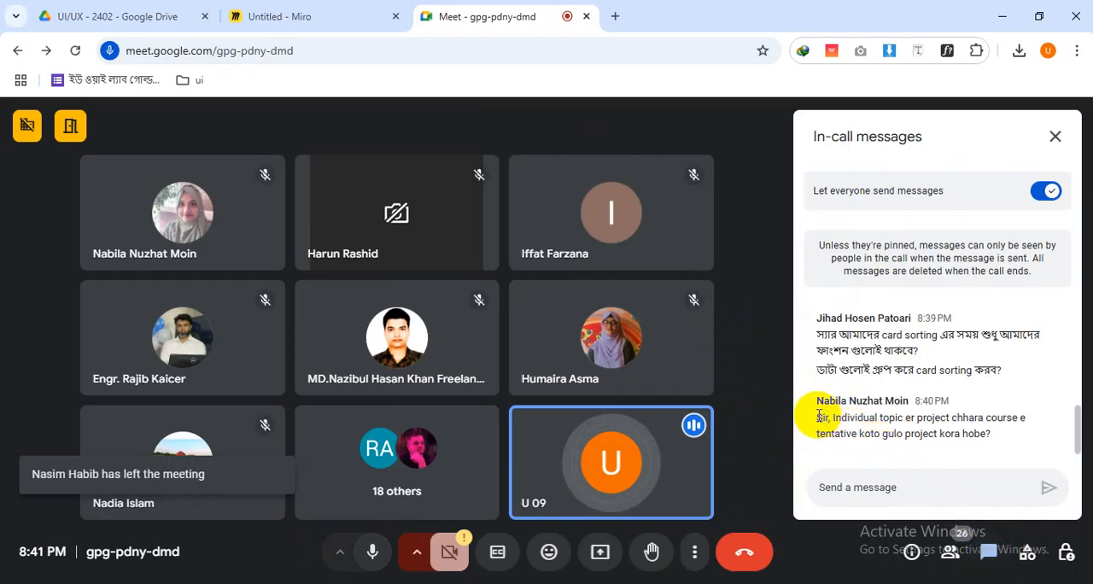
{"action": "scroll", "coordinate": [818, 415], "scroll_direction": "up", "scroll_amount": 3}
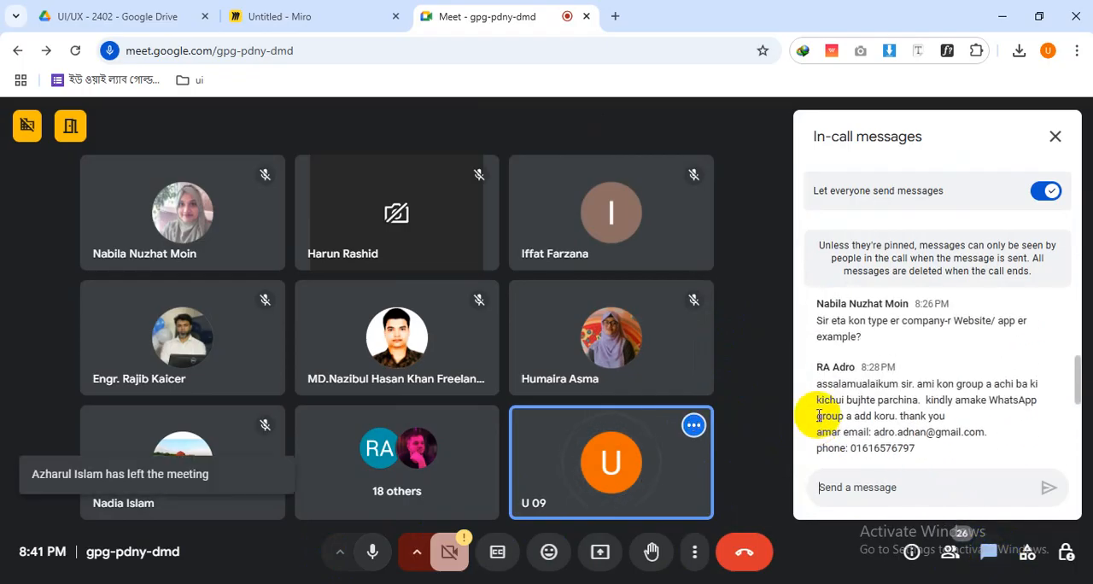
{"action": "scroll", "coordinate": [818, 416], "scroll_direction": "down", "scroll_amount": 3}
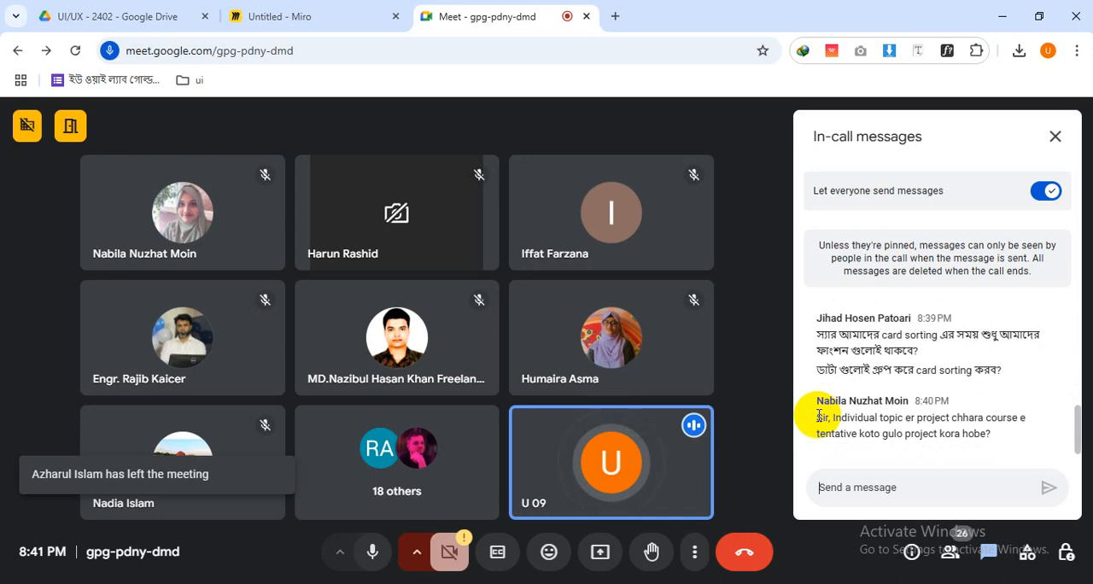
{"action": "scroll", "coordinate": [818, 416], "scroll_direction": "up", "scroll_amount": 5}
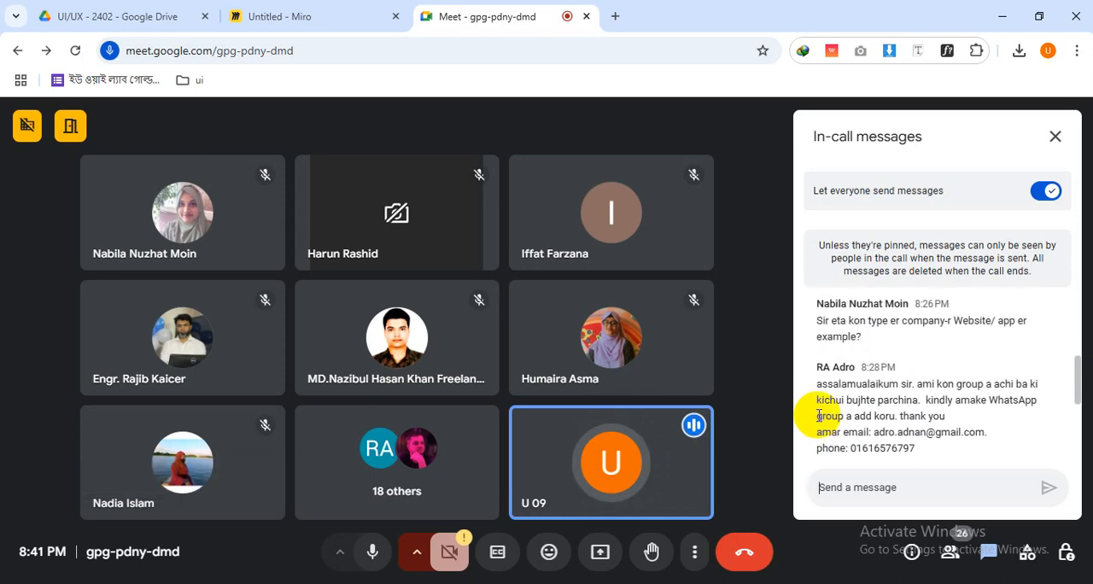
{"action": "left_click_drag", "start_coordinate": [984, 433], "coordinate": [794, 393]}
{"action": "left_click", "coordinate": [794, 396]}
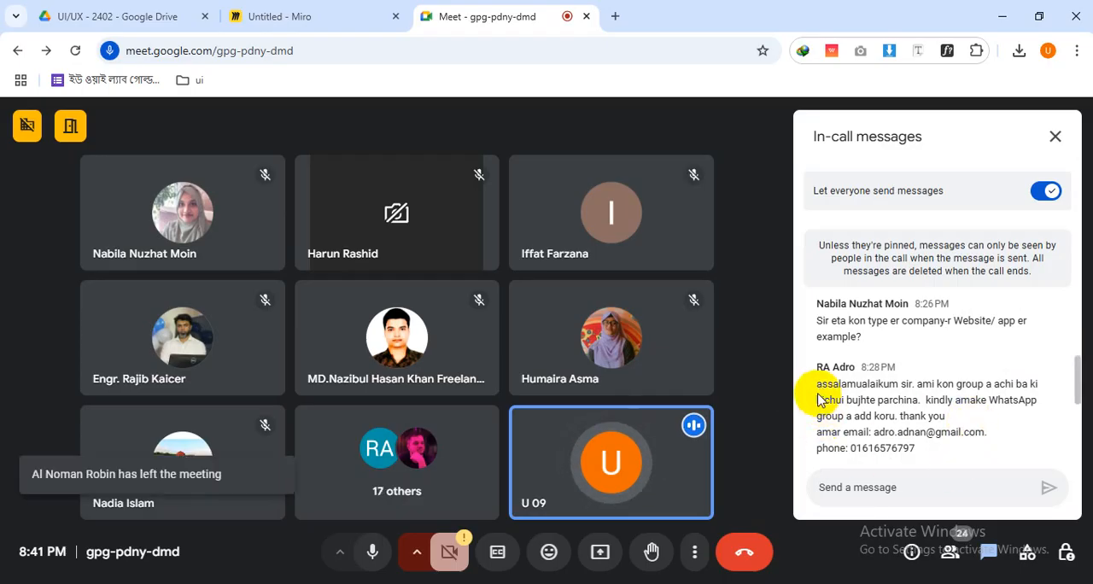
{"action": "scroll", "coordinate": [820, 399], "scroll_direction": "down", "scroll_amount": 5}
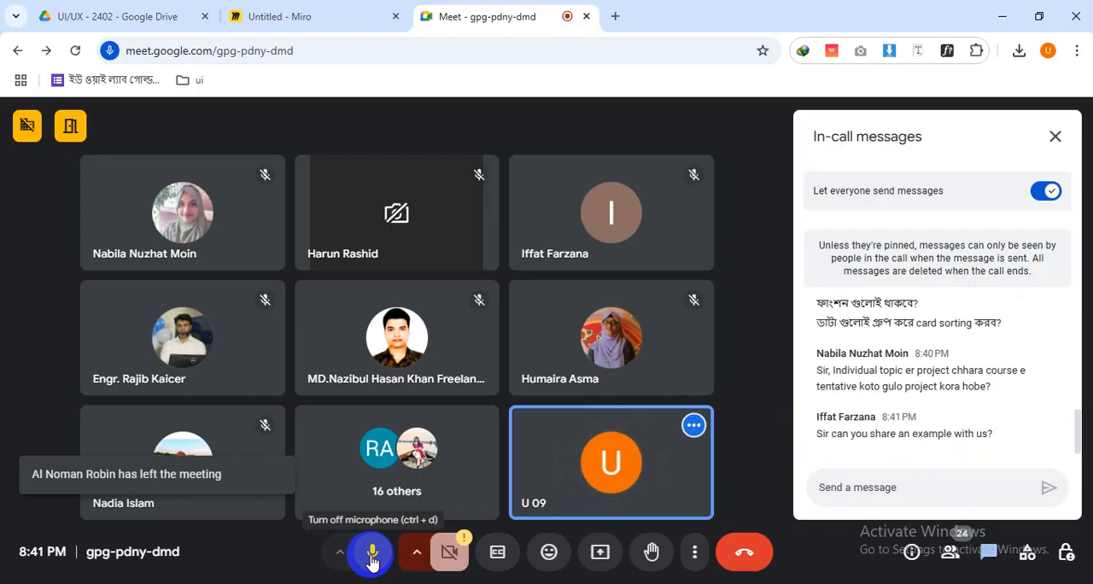
Mute the microphone and start leaving the call
{"action": "left_click", "coordinate": [373, 557]}
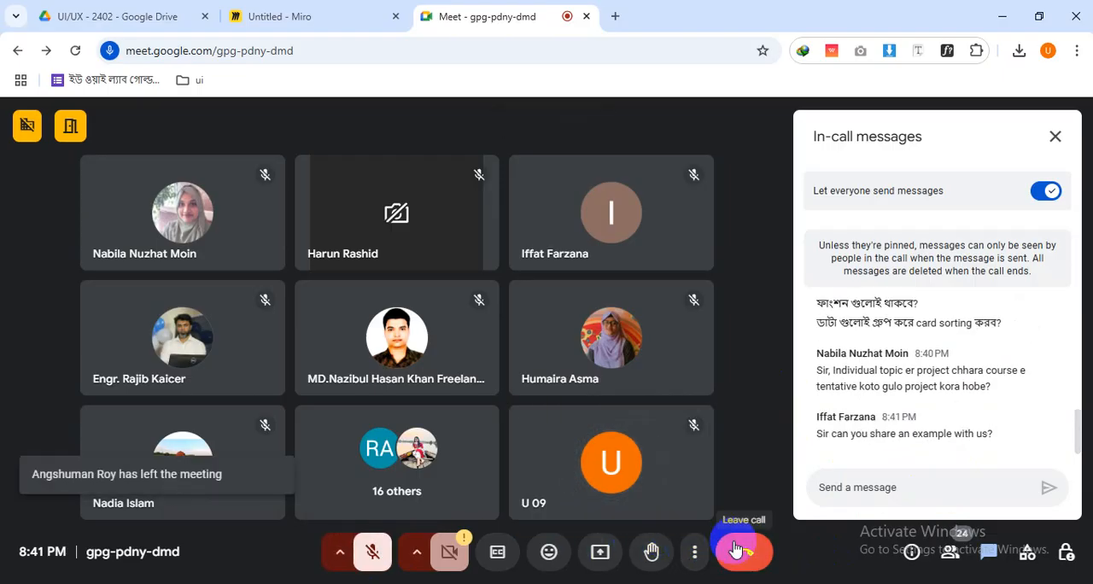
{"action": "left_click", "coordinate": [736, 551]}
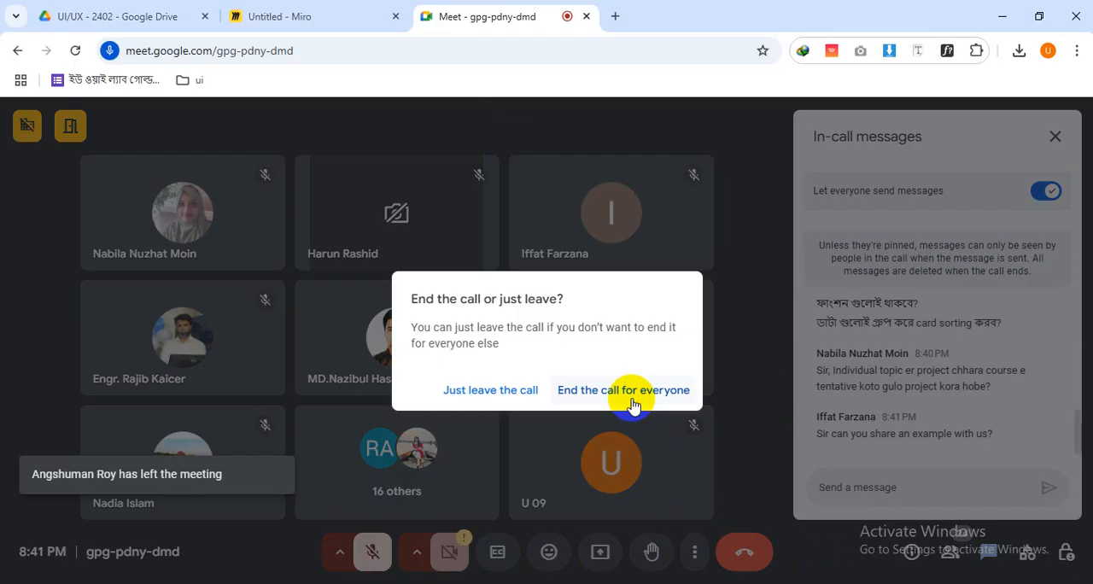